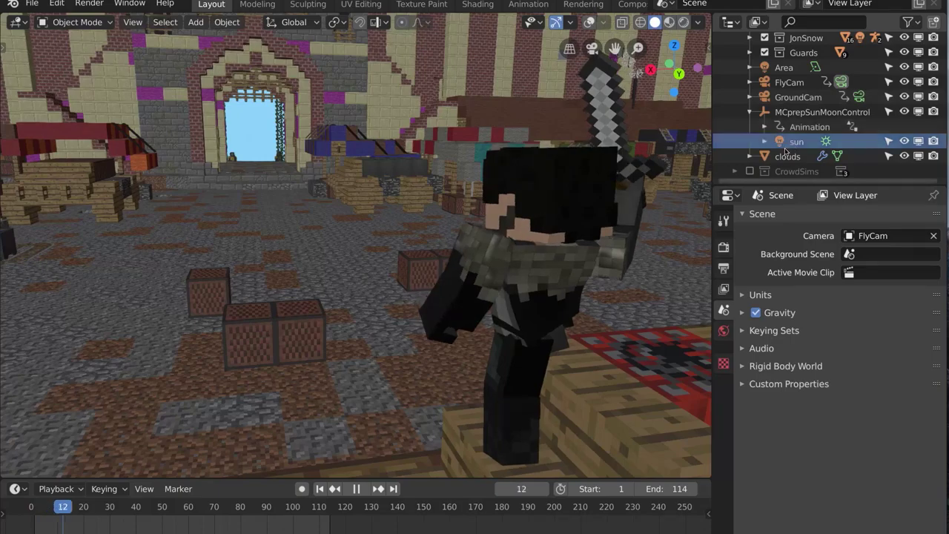
Step: Switch the CrowdSims collection off and on during playback to compare the scene with and without the crowd
click(750, 171)
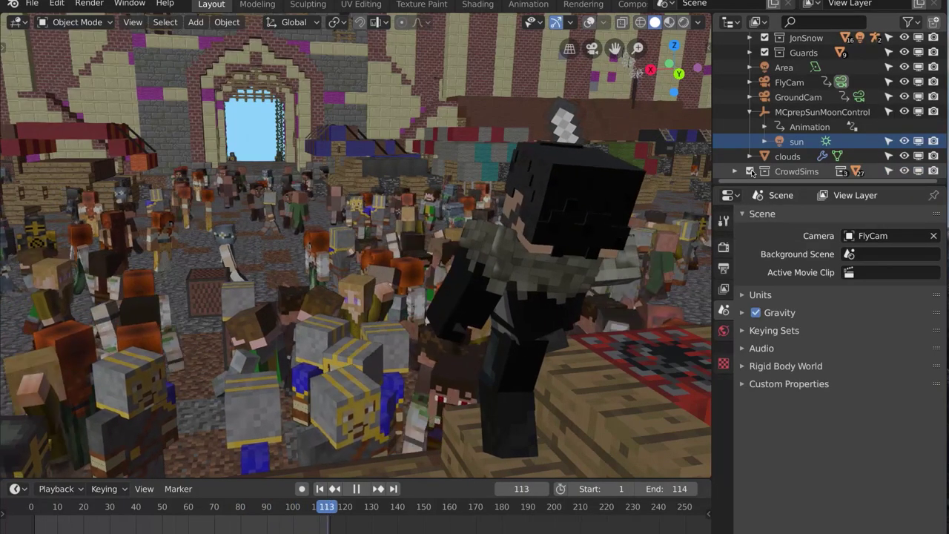
click(751, 171)
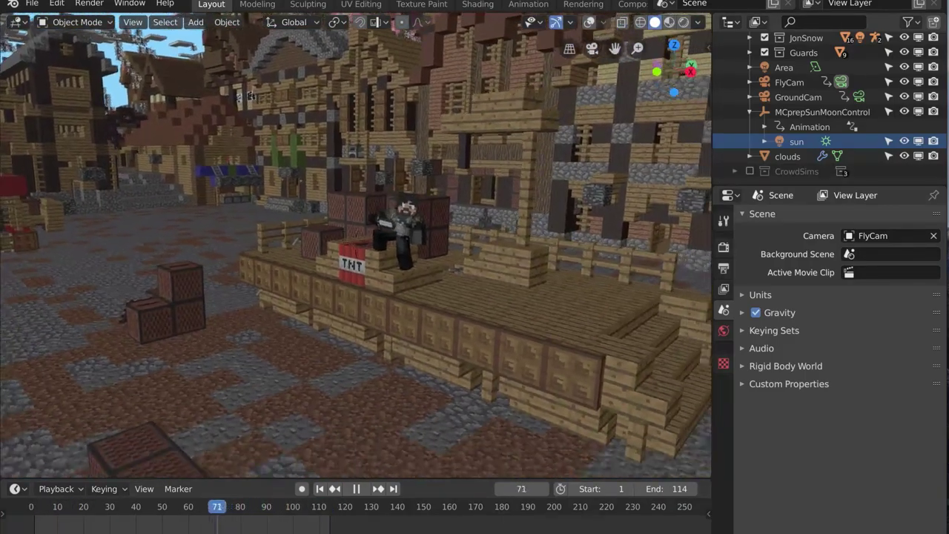
key(F3)
key(Escape)
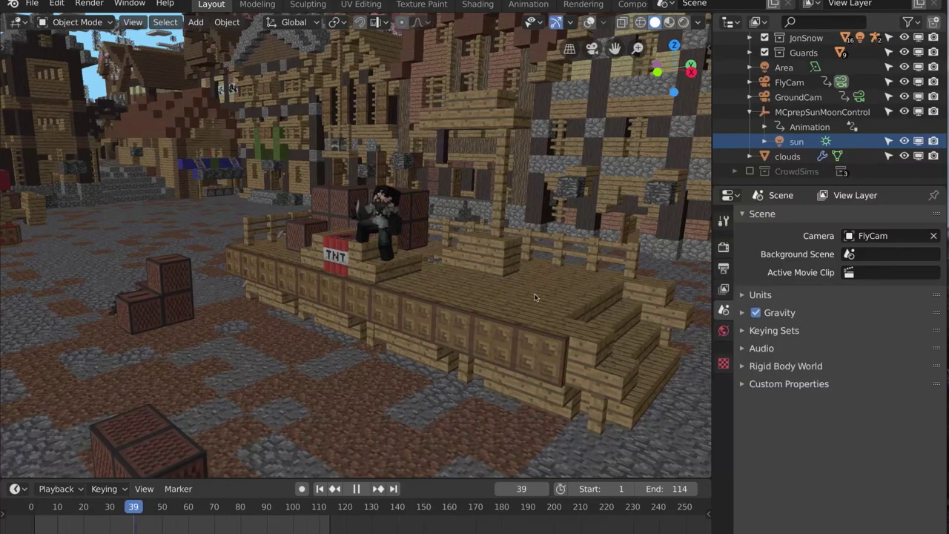
click(749, 172)
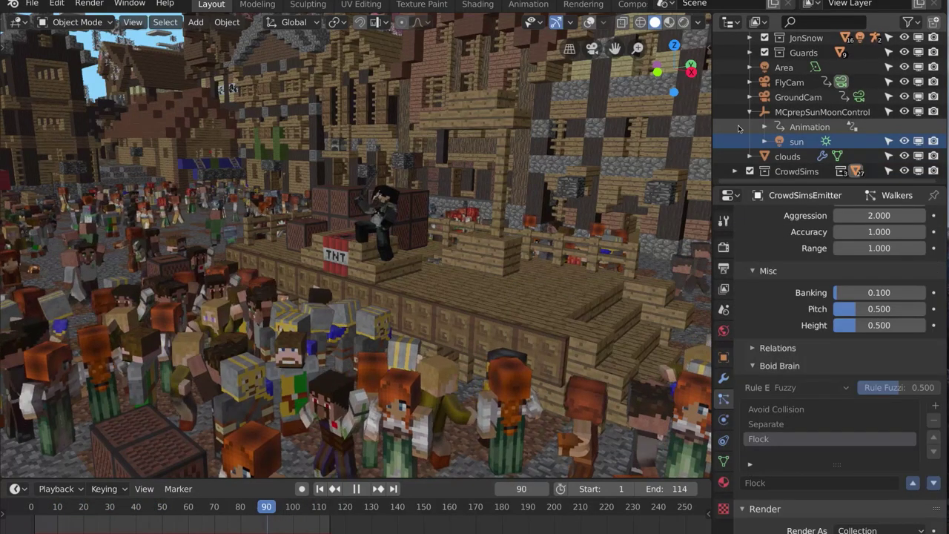
scroll(737, 128, up, 3)
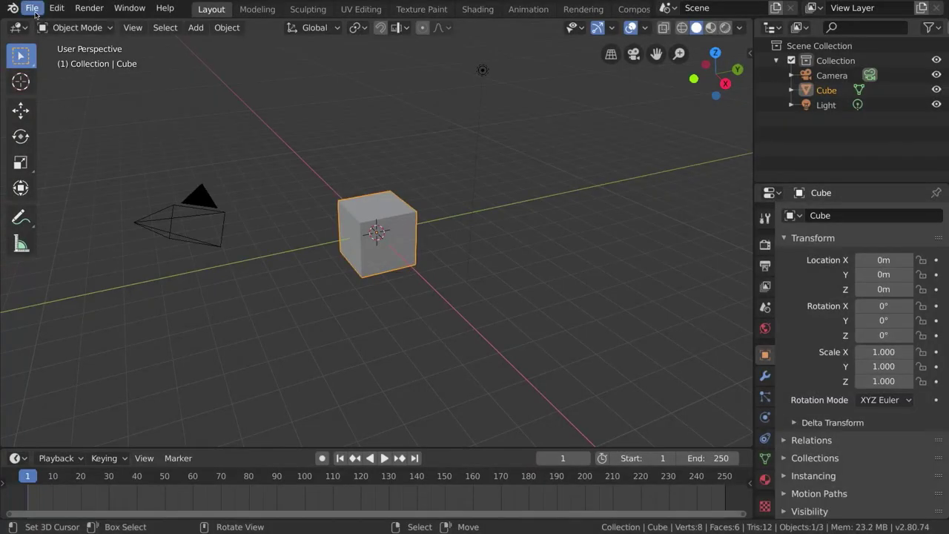
Step: Import the King's Landing world OBJ from the world export folder under Crowd Sim - GoT tutorial/raw resources
click(32, 8)
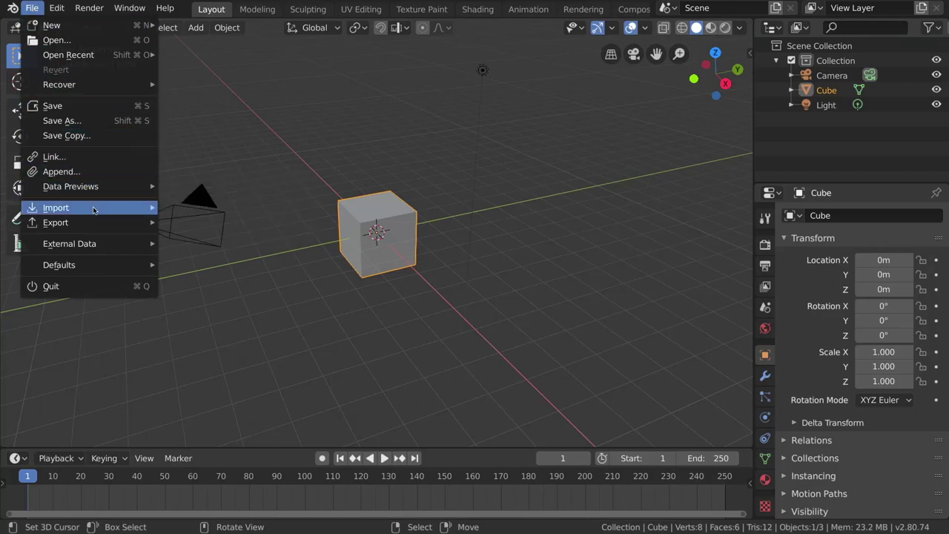
mouse_move(131, 207)
click(232, 281)
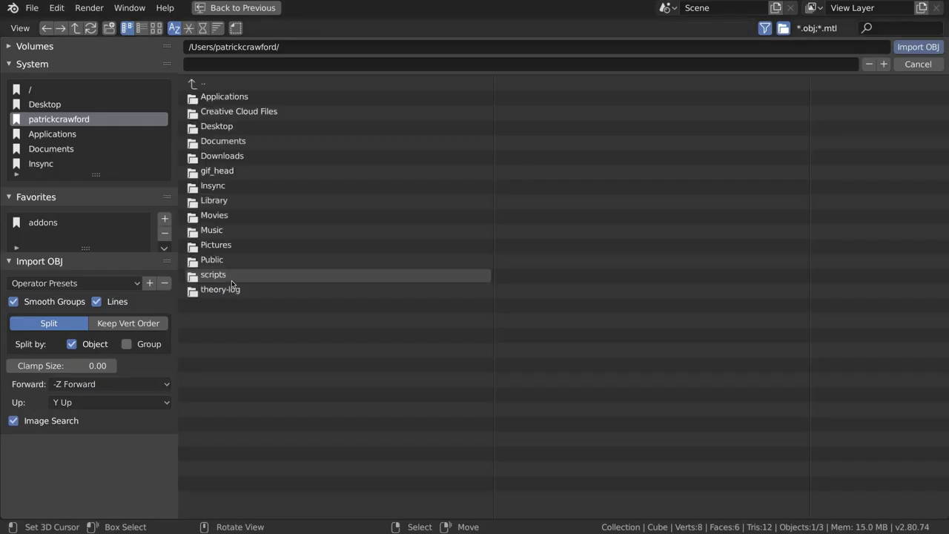
scroll(91, 224, down, 2)
click(91, 224)
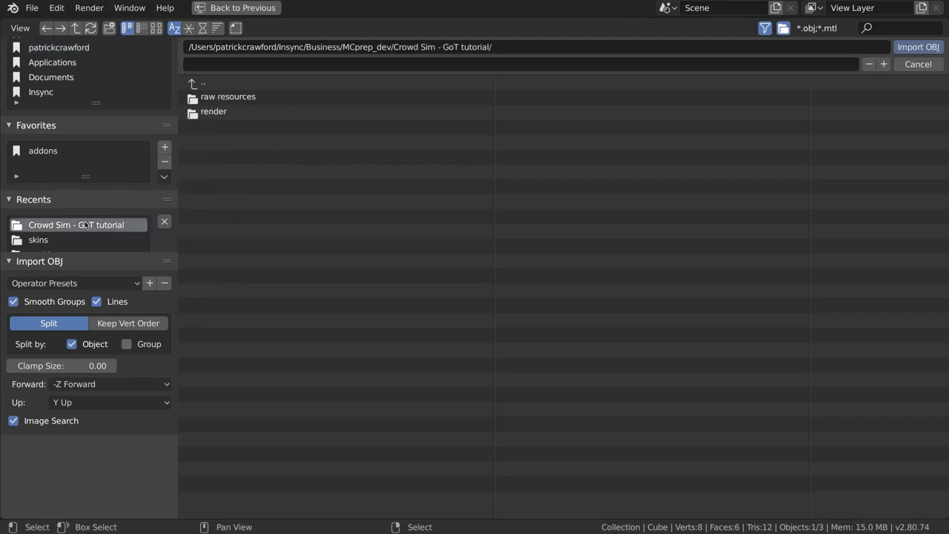
click(214, 101)
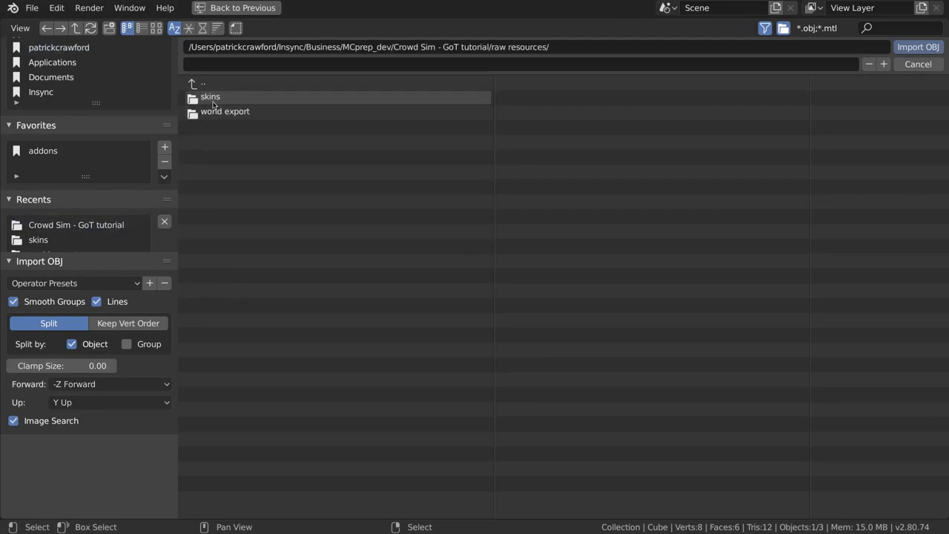
click(214, 113)
double_click(213, 113)
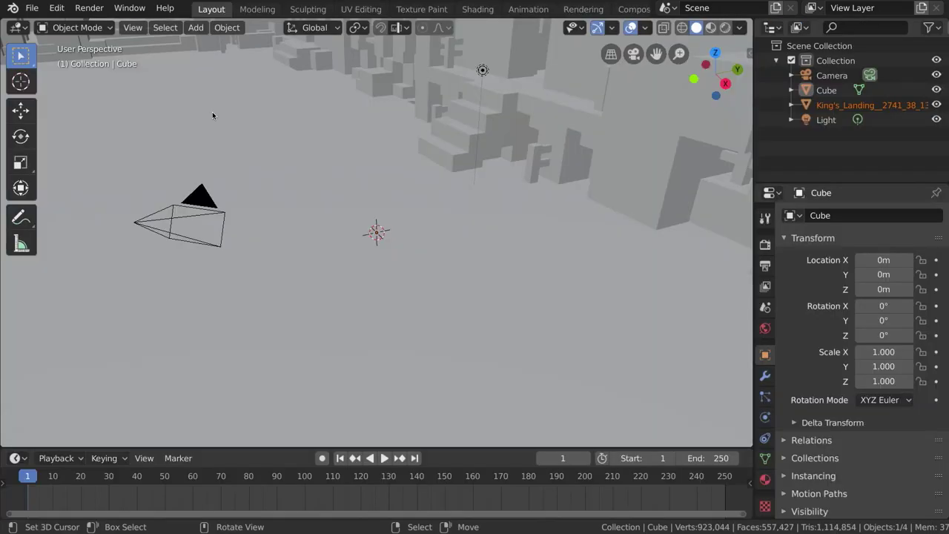
Step: Run MCprep's Prep Materials on the imported city with Principled Shader, reflections, missing-image search, extra maps and Improve UI enabled
scroll(212, 111, down, 10)
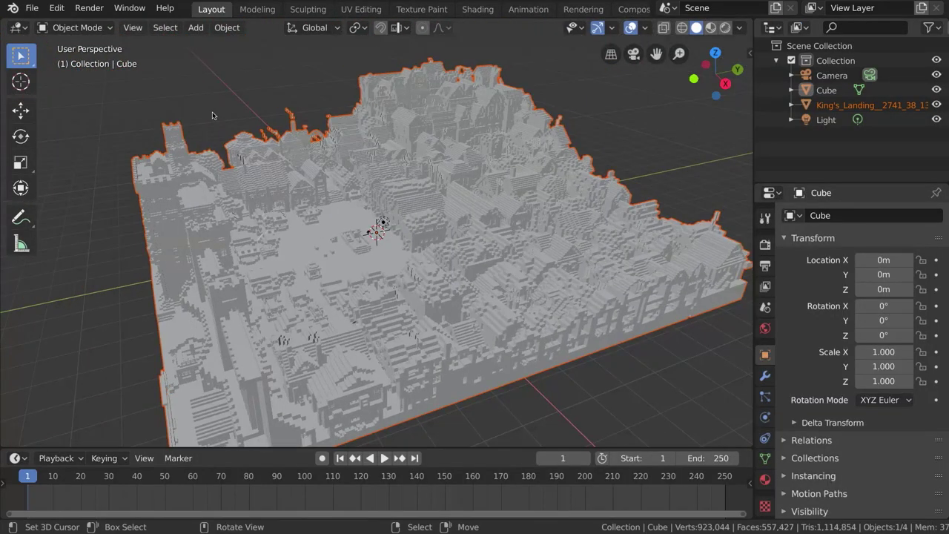
middle_drag(212, 115, 412, 157)
key(n)
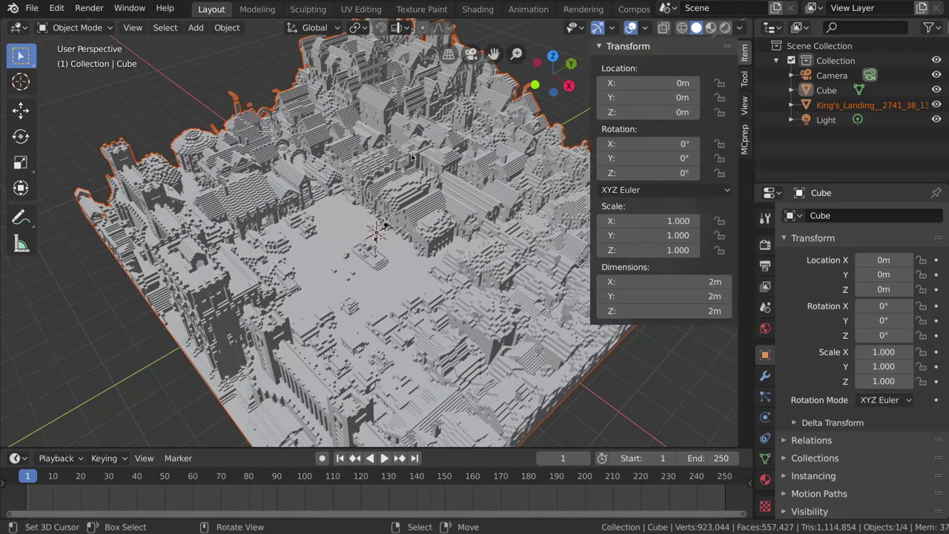
click(745, 146)
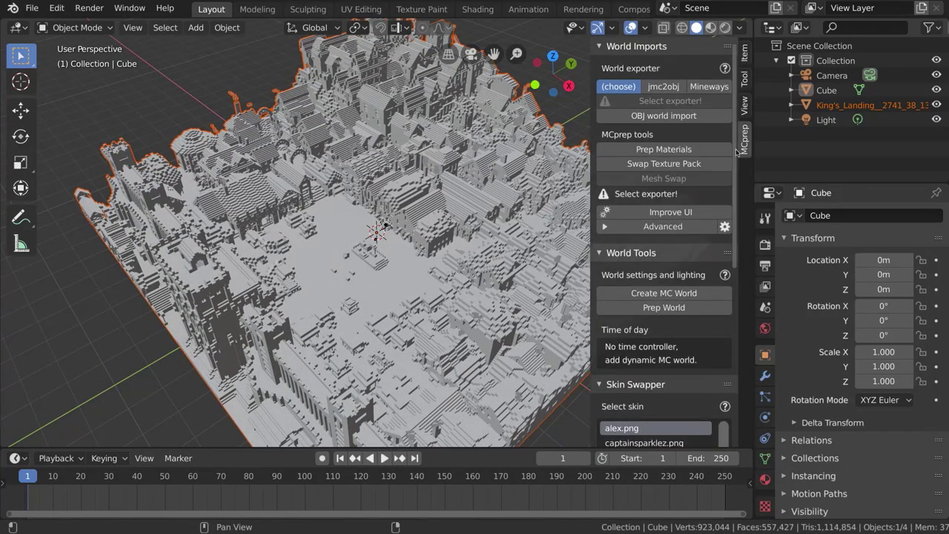
scroll(655, 102, down, 3)
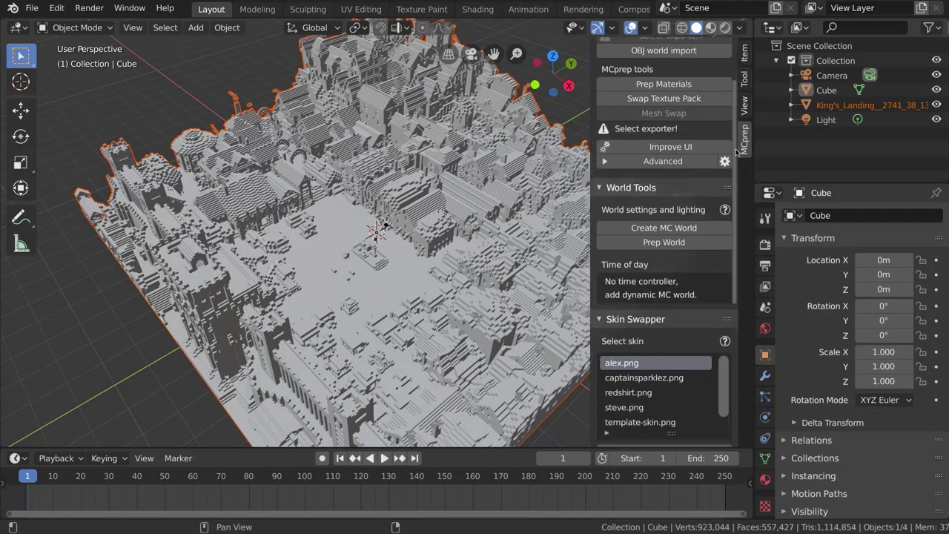
click(630, 83)
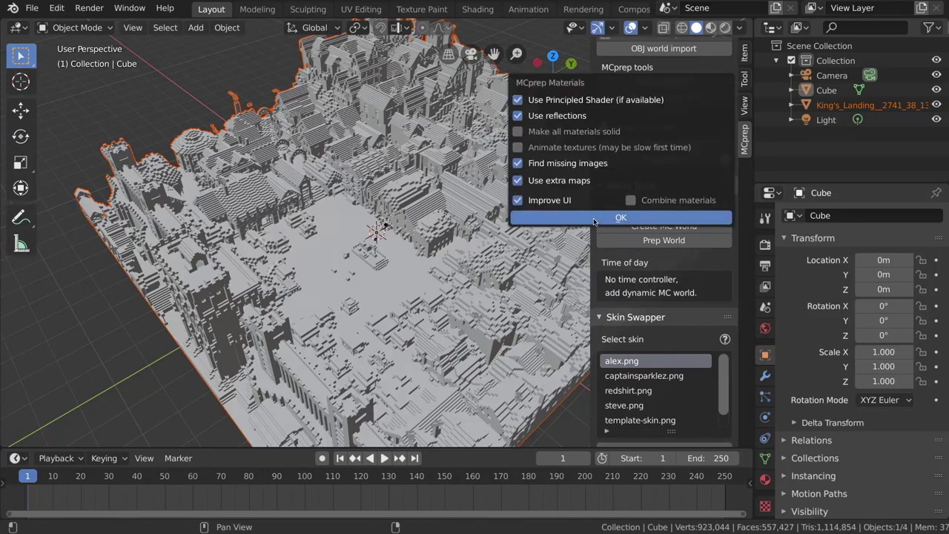
click(593, 218)
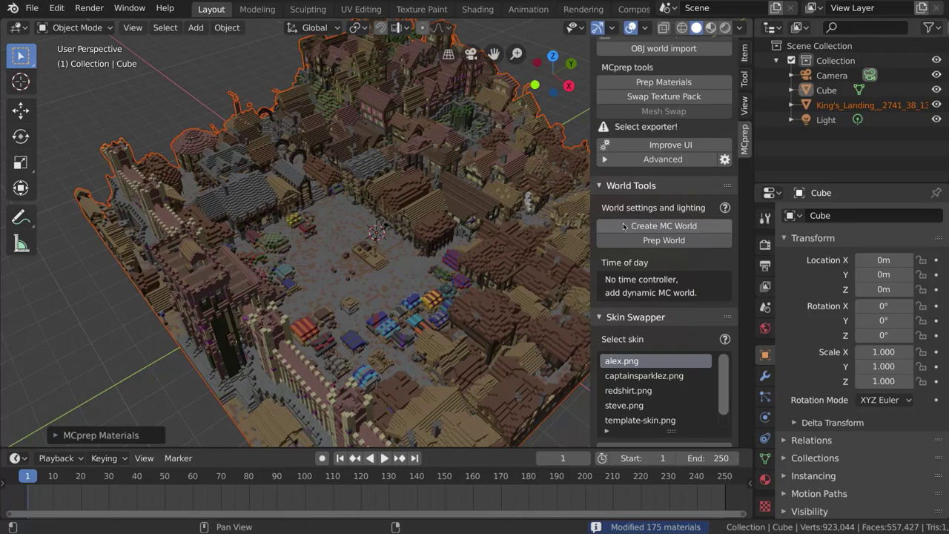
Step: Create an MC World with MCprep and set its time of day to 11
click(623, 226)
click(581, 295)
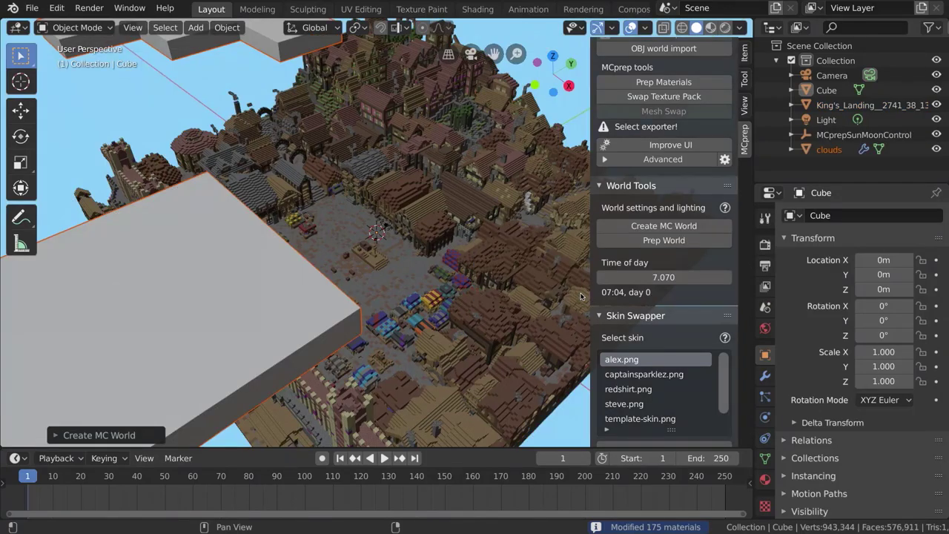
click(636, 277)
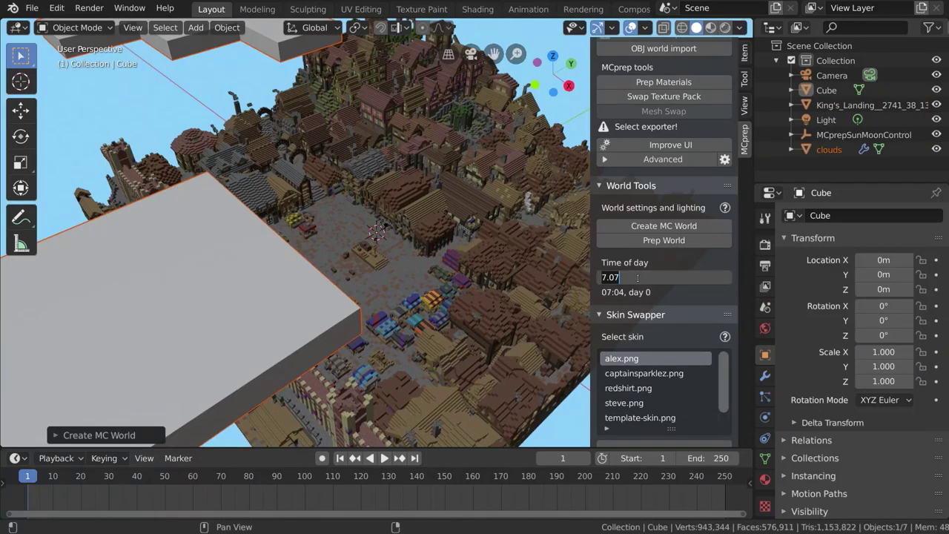
text(11)
key(Return)
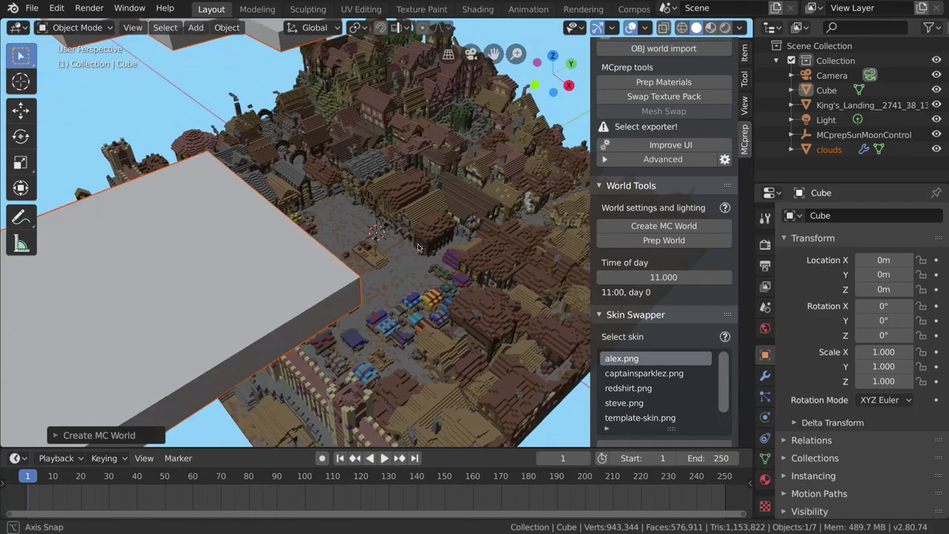
Step: Frame the market square and reload the MCprep assets so the spawner has its mob list
mouse_move(418, 247)
middle_down()
mouse_move(426, 232)
mouse_move(419, 239)
middle_up()
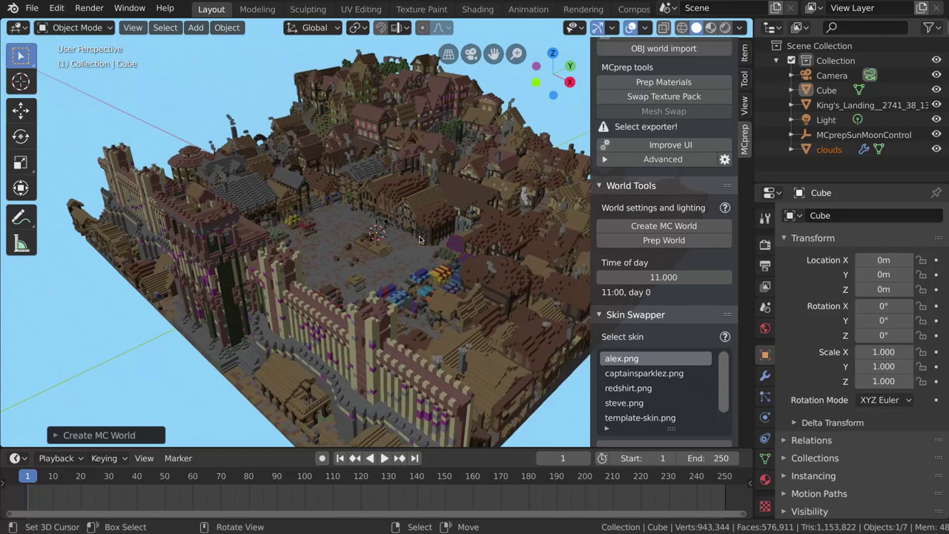
scroll(420, 236, up, 3)
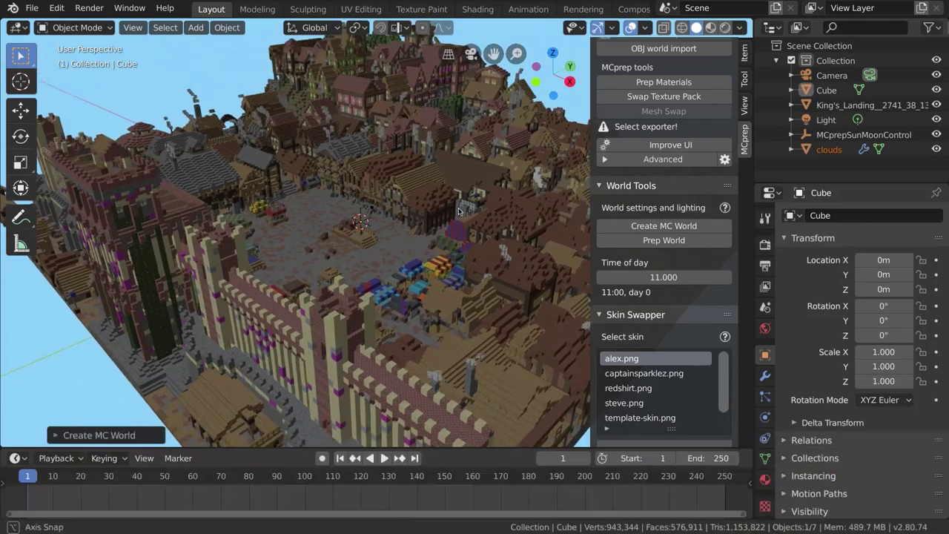
middle_drag(453, 221, 431, 178)
scroll(385, 229, up, 4)
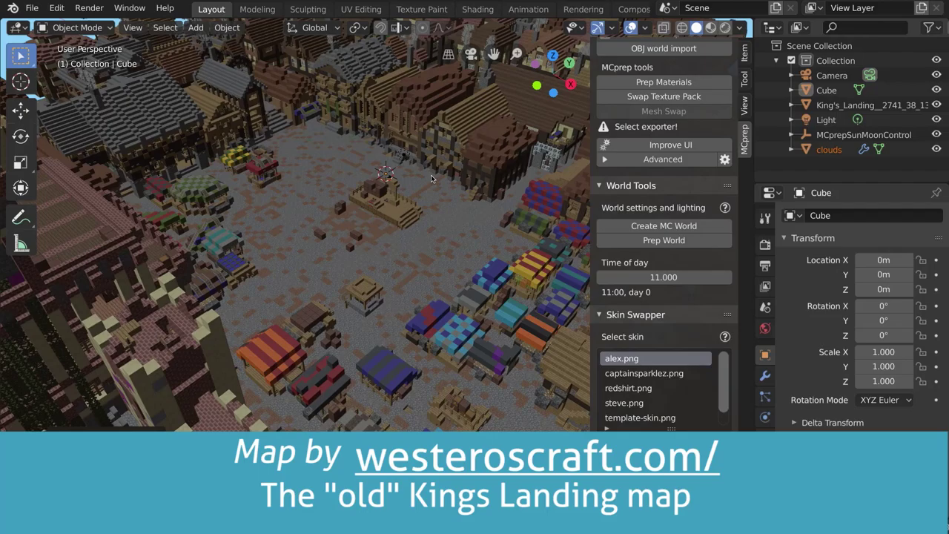
middle_drag(431, 178, 467, 166)
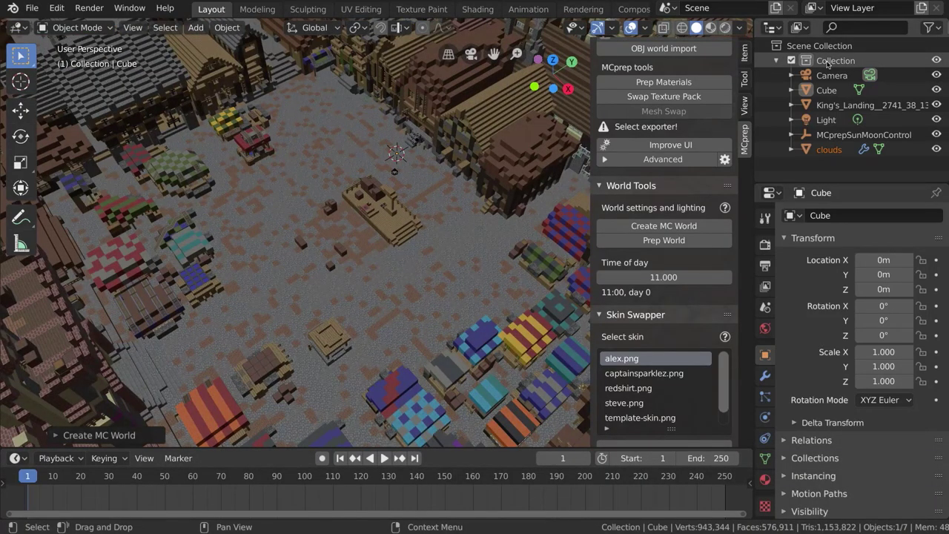
scroll(695, 176, down, 6)
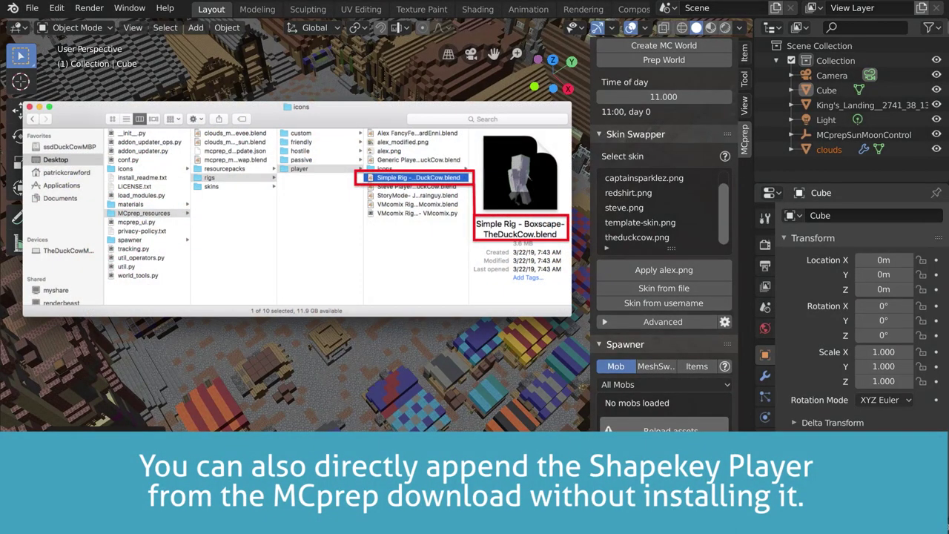
click(643, 430)
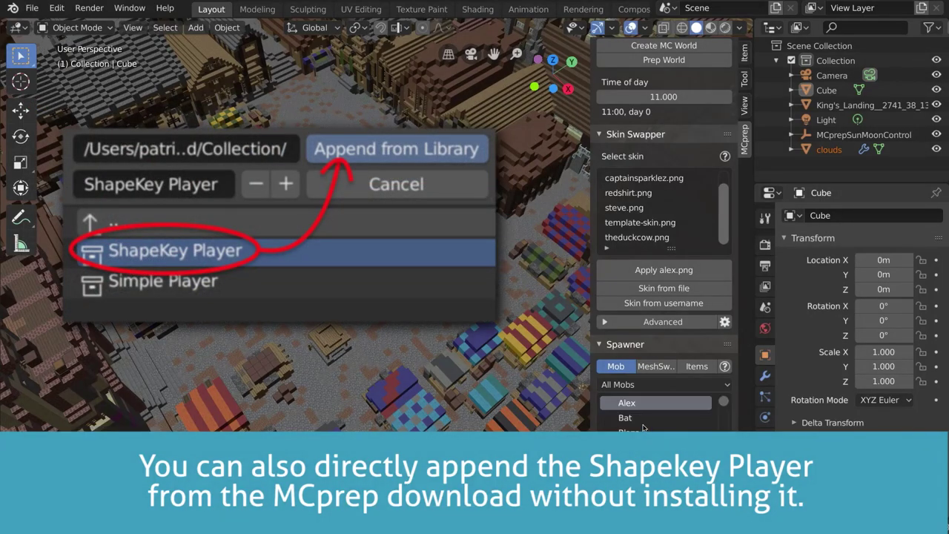
scroll(658, 313, down, 2)
scroll(658, 312, down, 2)
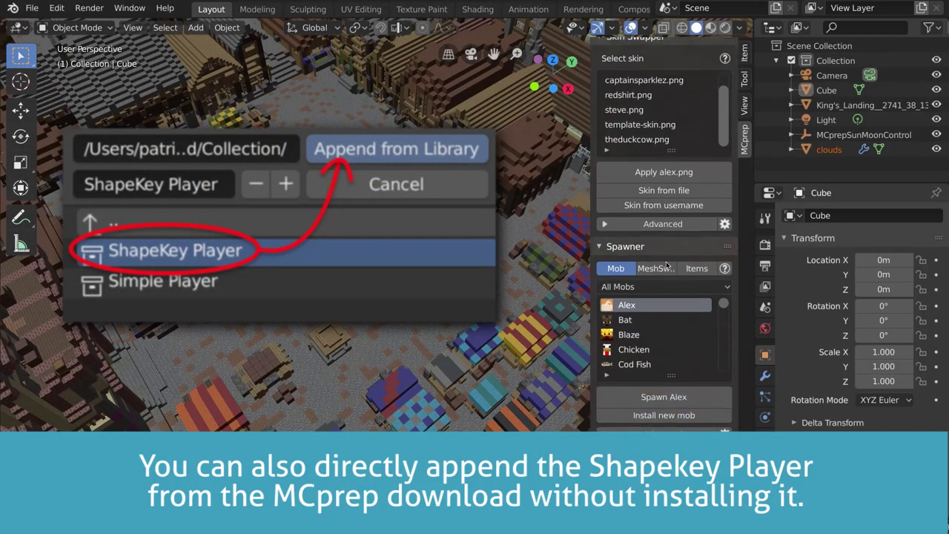
Step: Filter the mob list by "shape", place the 3D cursor in the open market square, and spawn the Shapekey Player there
click(607, 375)
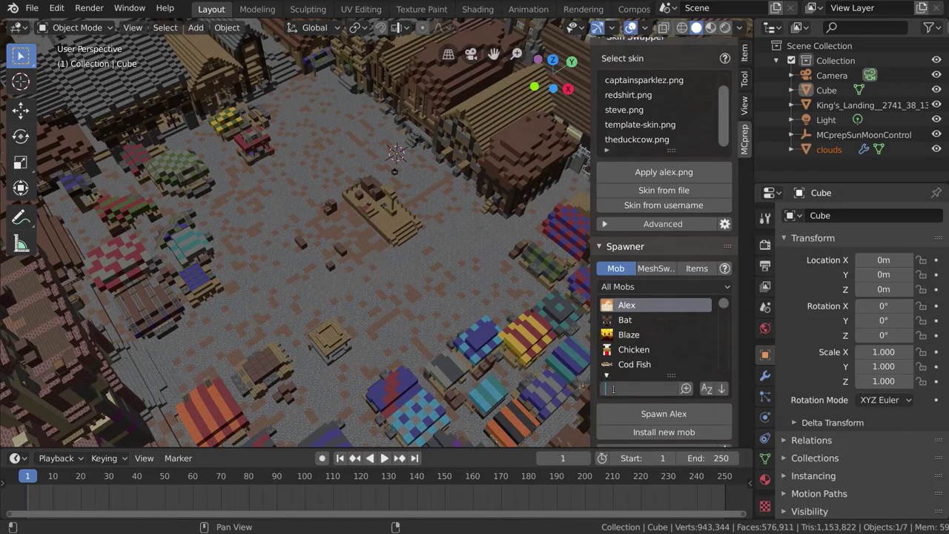
text(shape)
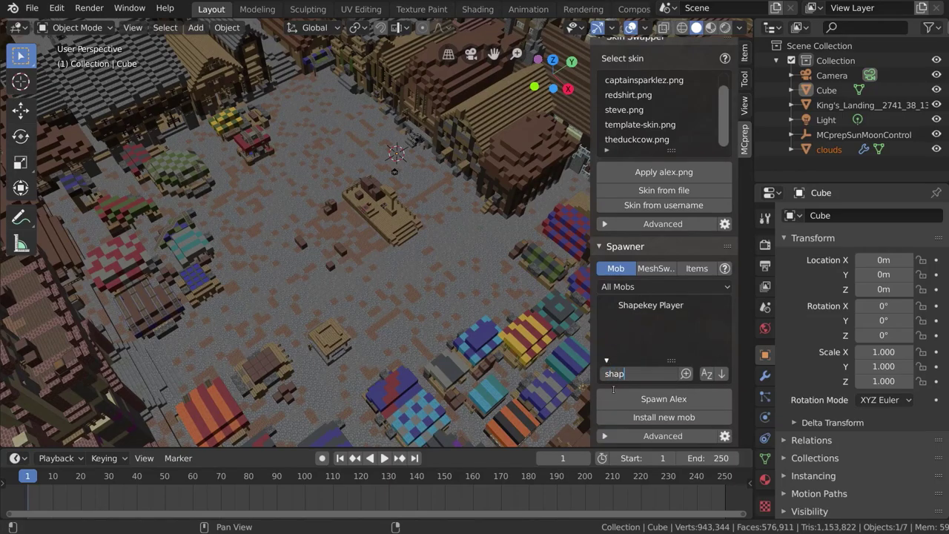
click(635, 306)
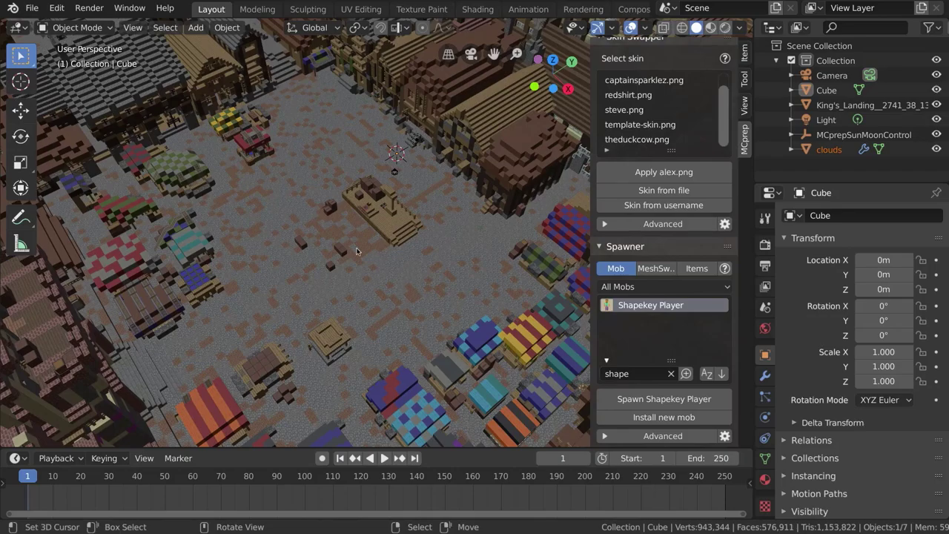
click(284, 204)
click(632, 404)
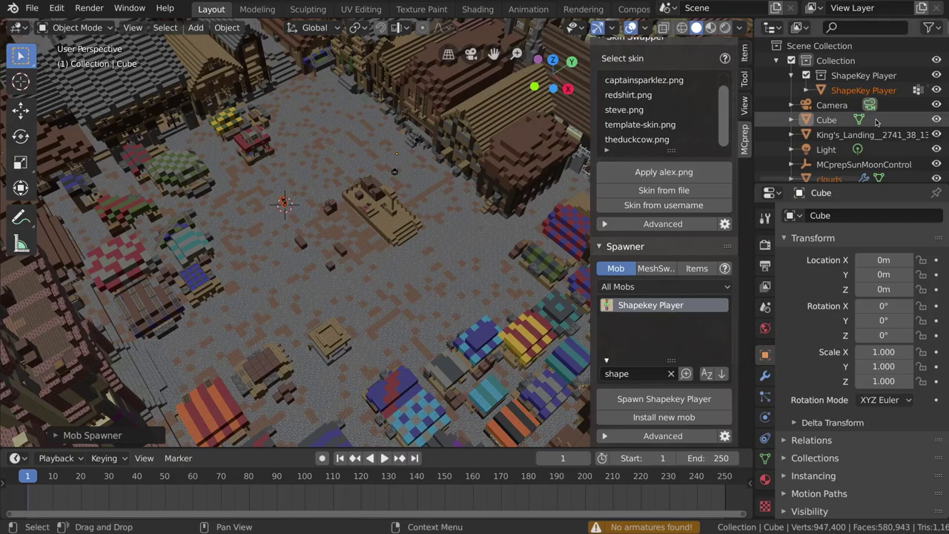
Step: Select the ShapeKey Player object and play its animation to examine the movement up close
click(859, 76)
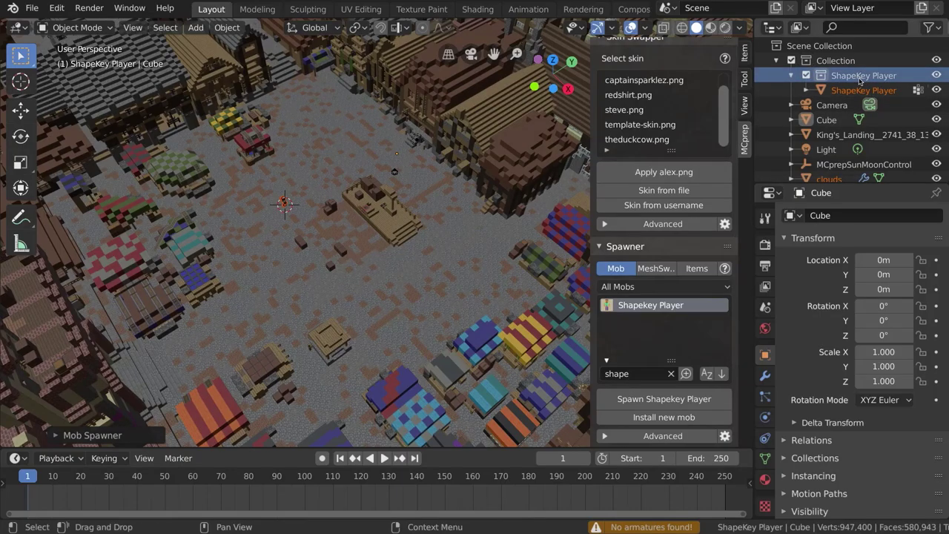
click(853, 90)
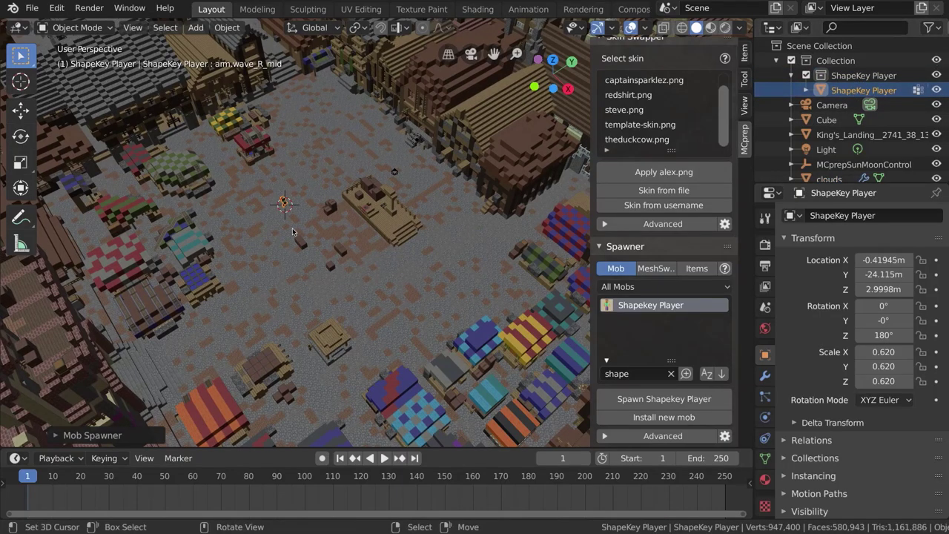
middle_drag(292, 232, 360, 210)
scroll(323, 225, up, 3)
scroll(323, 225, up, 5)
key(space)
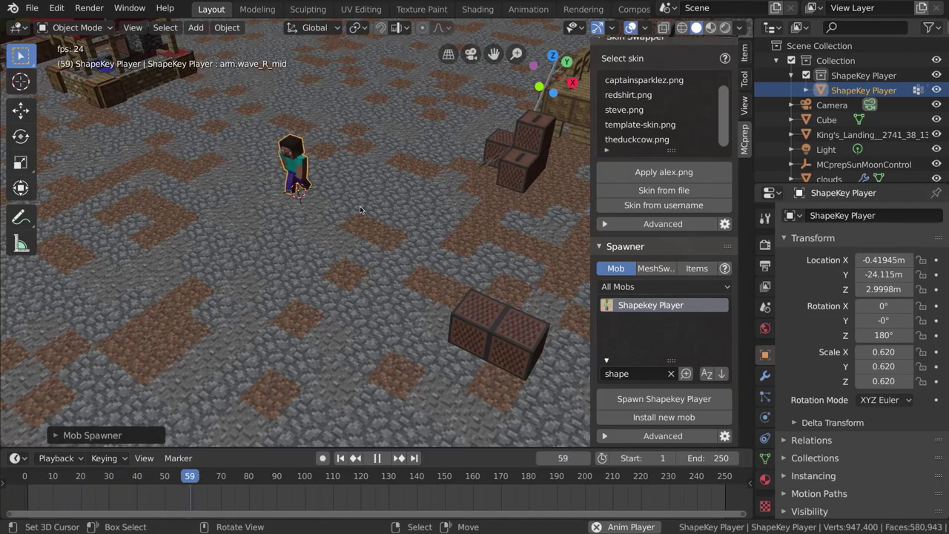
key(space)
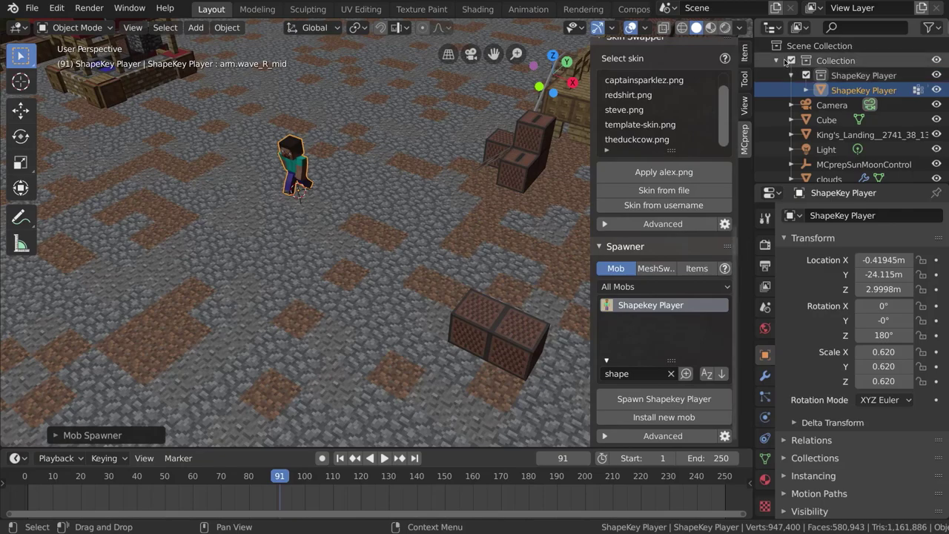
Step: Rename the ShapeKey Player collection to CharacterSpawns
double_click(850, 75)
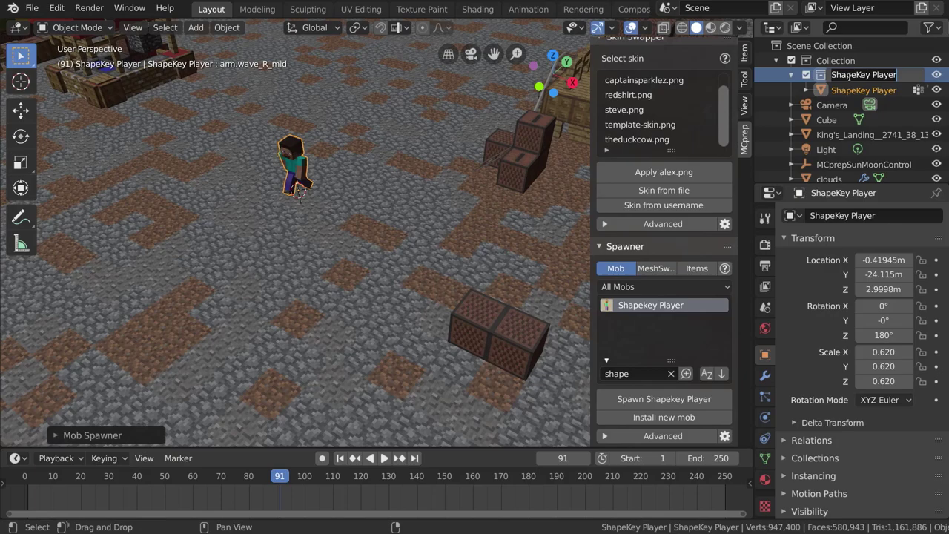
text(CharacterS)
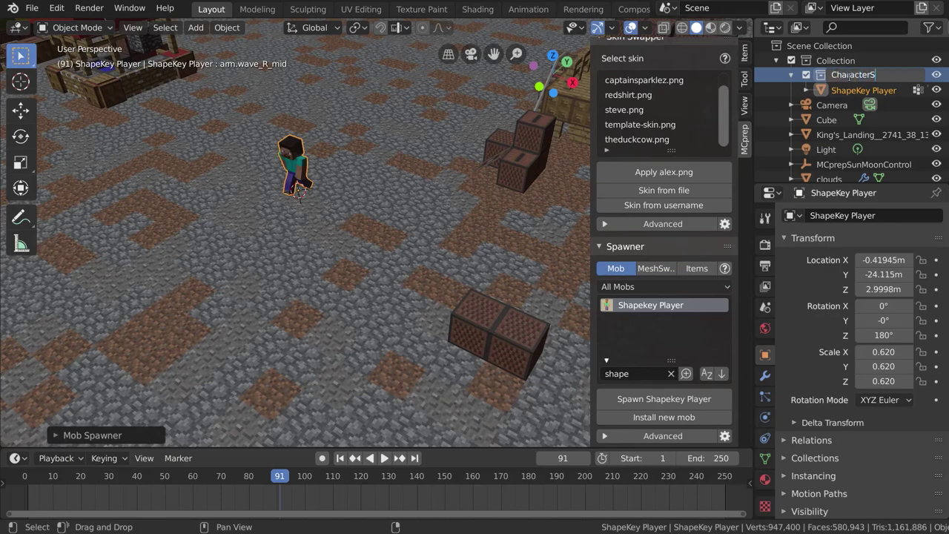
text(pawns)
key(Return)
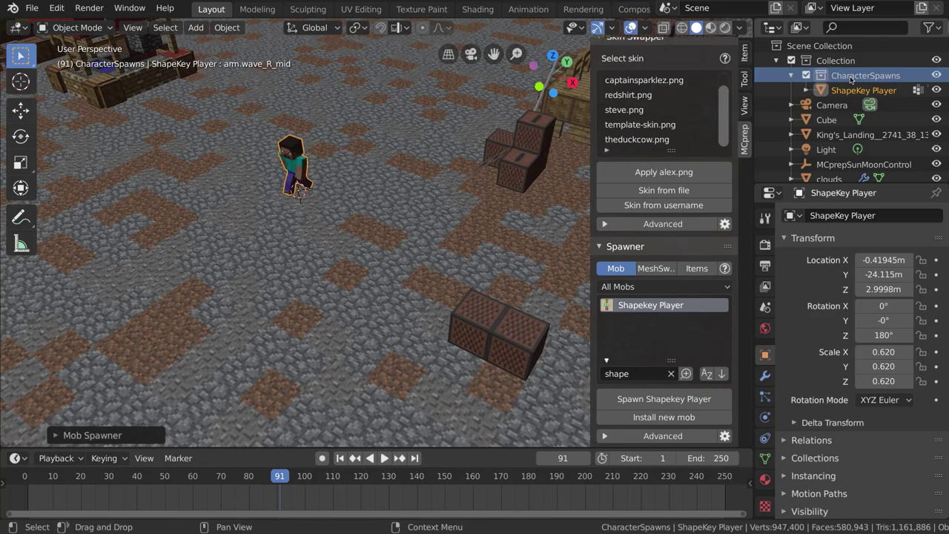
Step: Move the CharacterSpawns collection directly under the Scene Collection and exclude the world's Collection from the view layer
drag(850, 78, 838, 46)
click(776, 61)
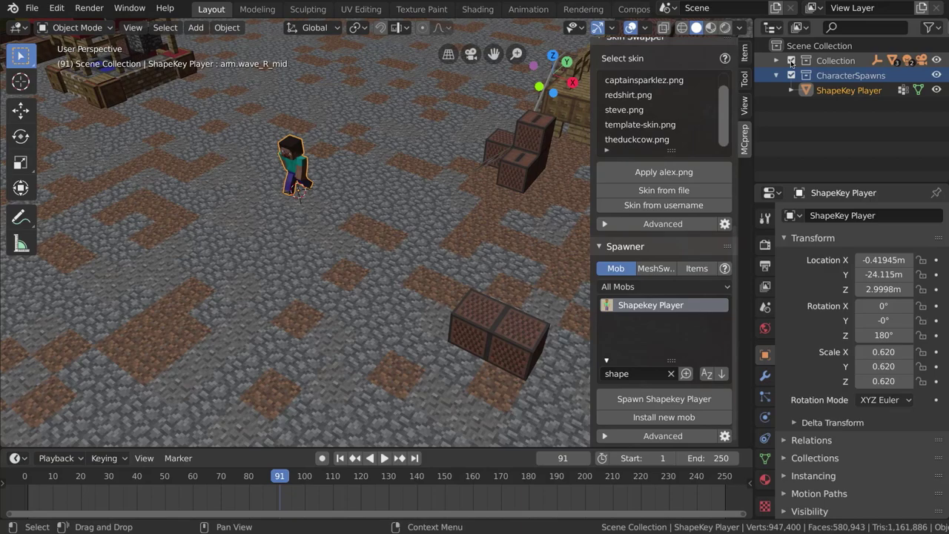
click(791, 60)
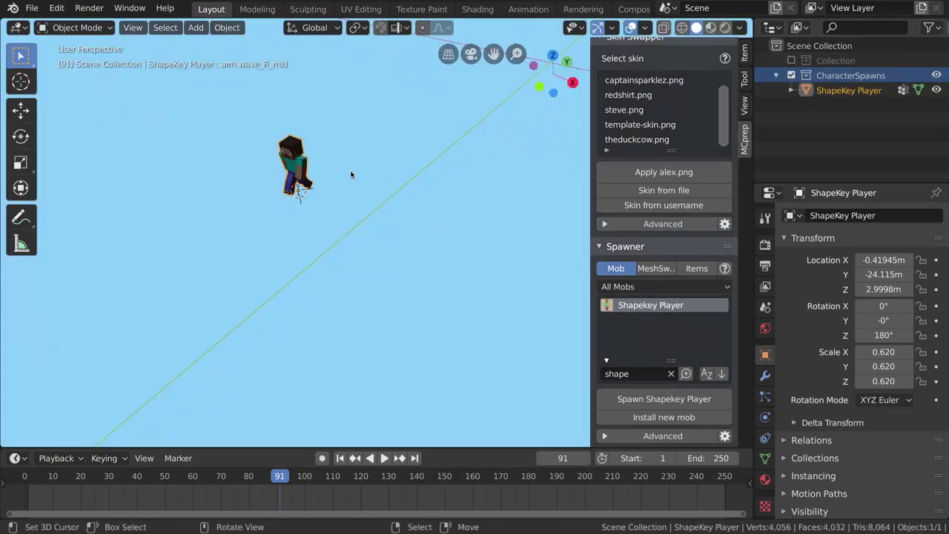
middle_drag(349, 172, 396, 156)
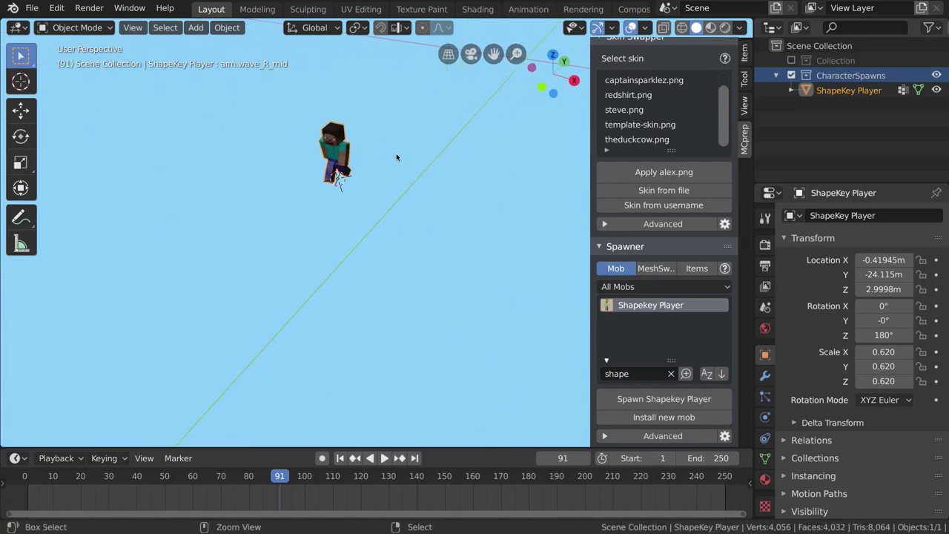
Step: Save the Blender file in the Crowd Sim - GoT tutorial folder under the name "tutorial"
key(ctrl+s)
click(267, 65)
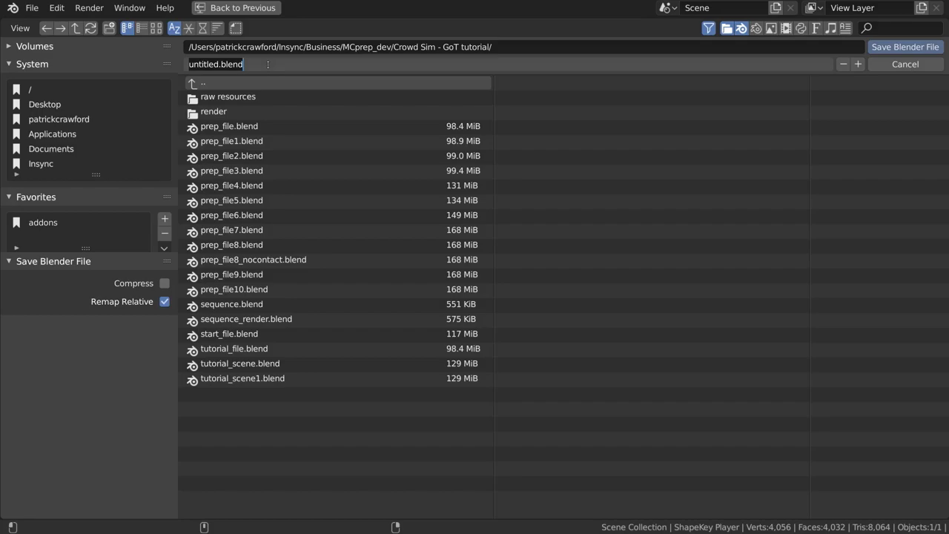
text(tutori)
key(ctrl+BackSpace)
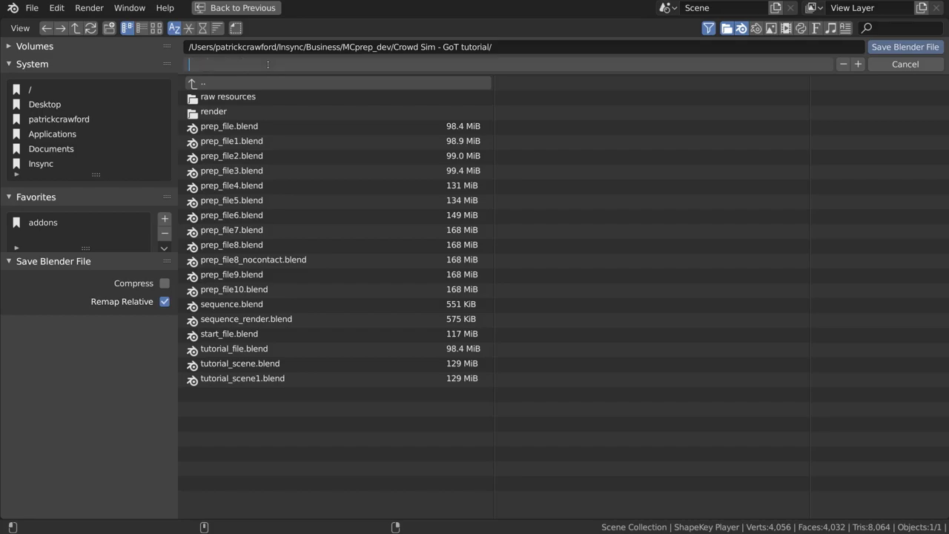
text(tutorial)
key(Return)
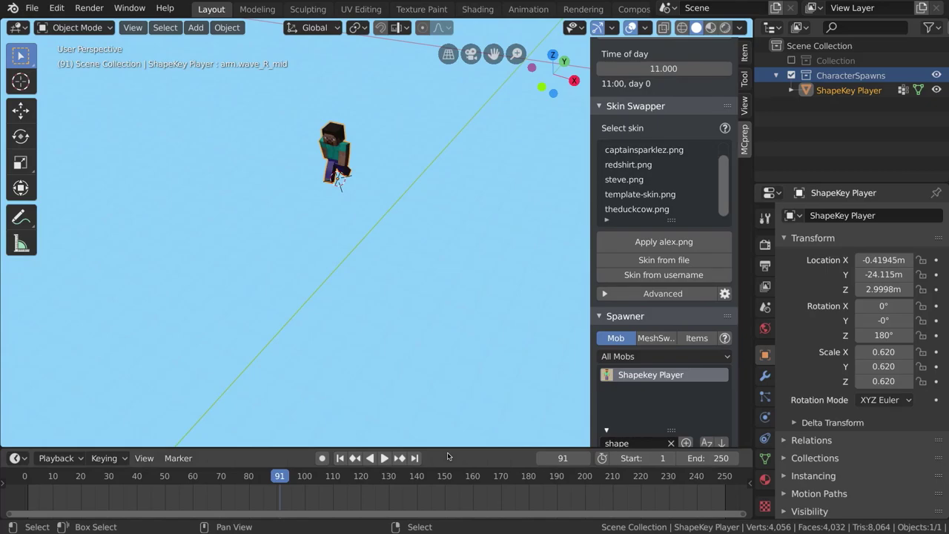
Step: Switch to the Animation workspace, change its camera view area to the Nonlinear Animation editor, and frame the ShapeKey Player
click(527, 9)
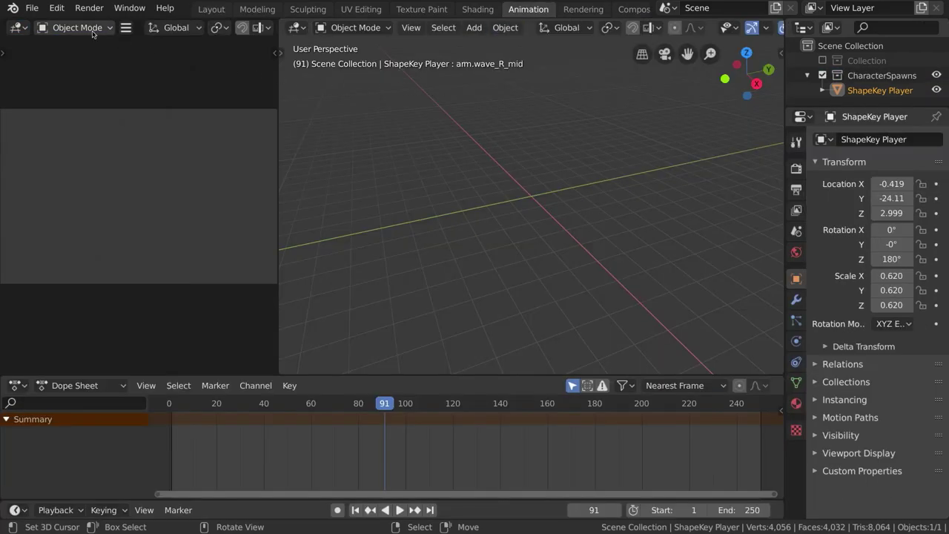
click(19, 28)
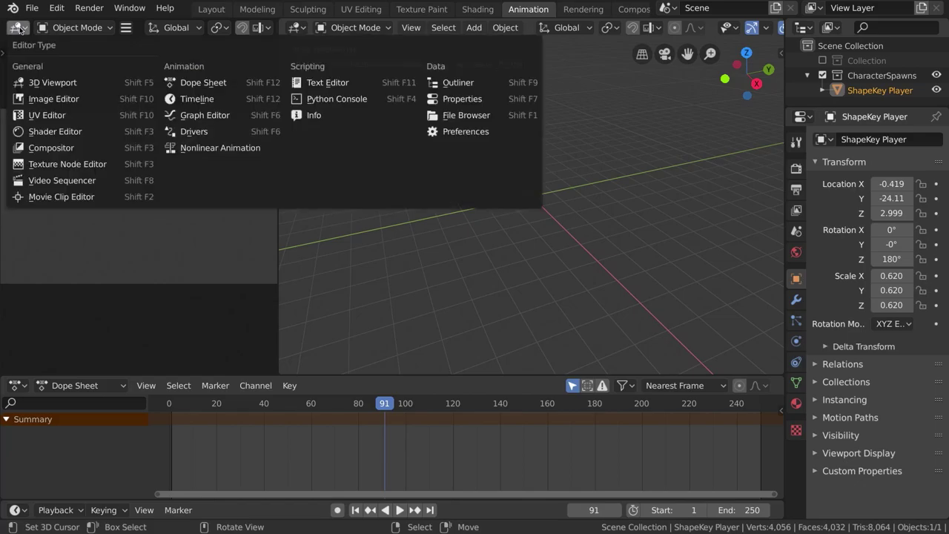
click(212, 149)
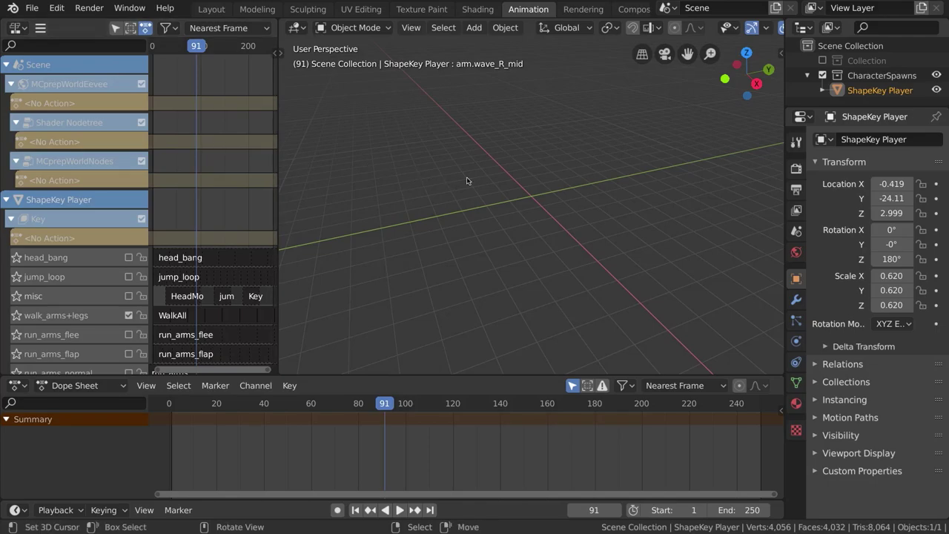
key(KP_Decimal)
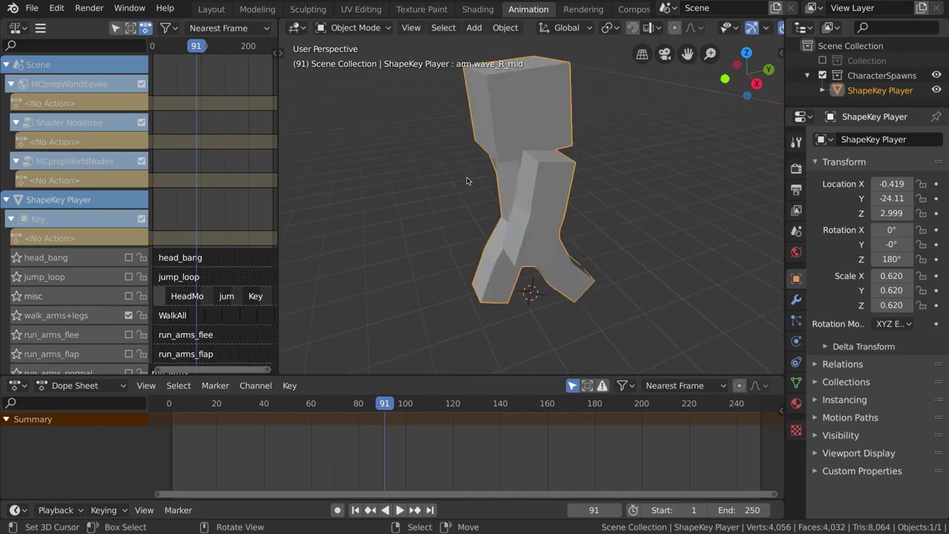
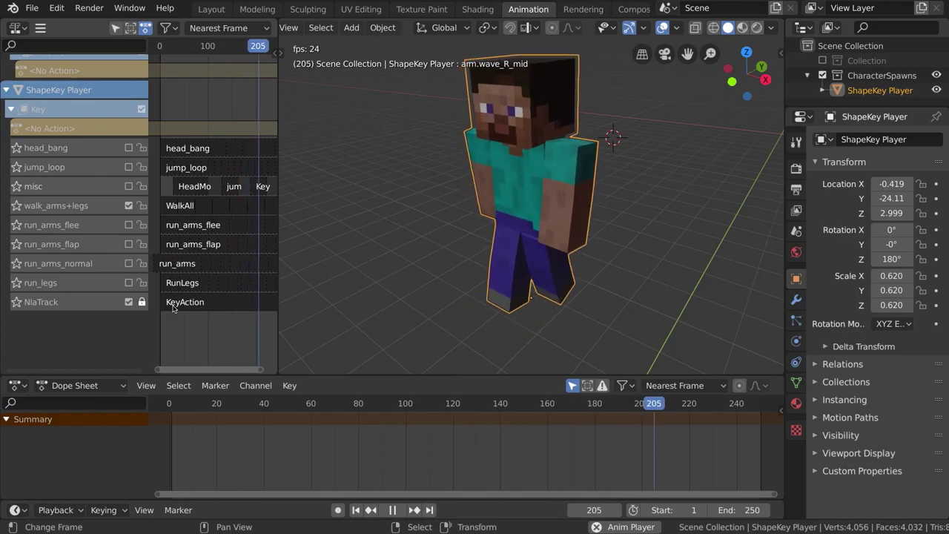
Step: Replace the walk_arms+legs track with run_legs and preview the run_arms_normal arm motion with it
click(129, 206)
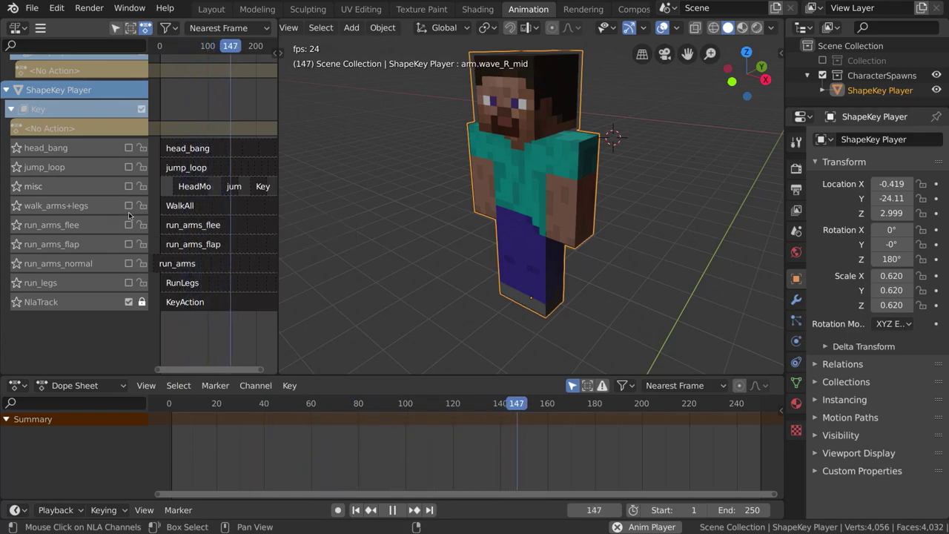
click(129, 282)
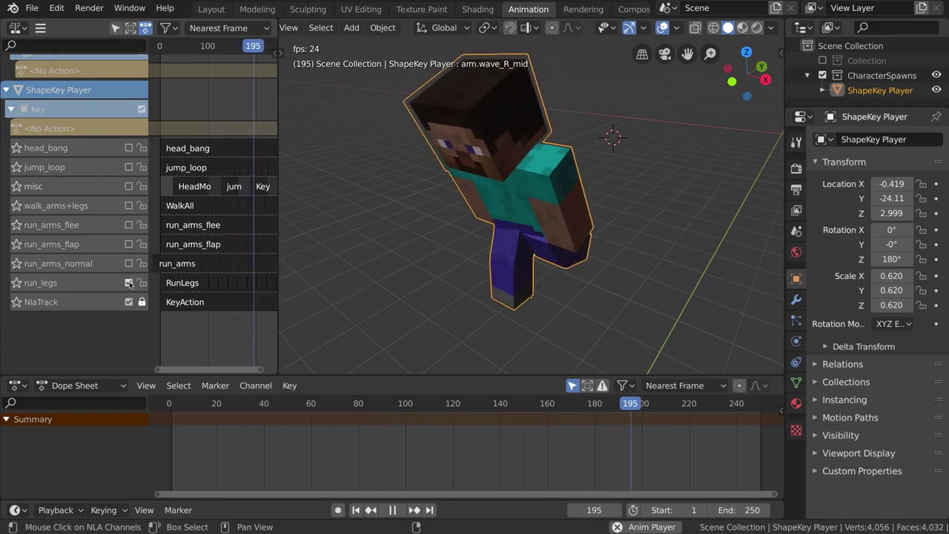
click(129, 263)
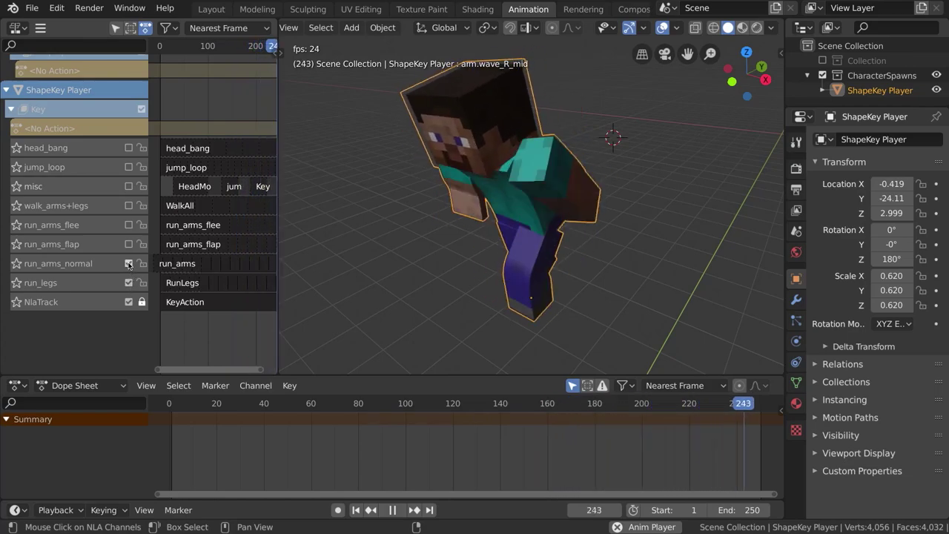
click(129, 263)
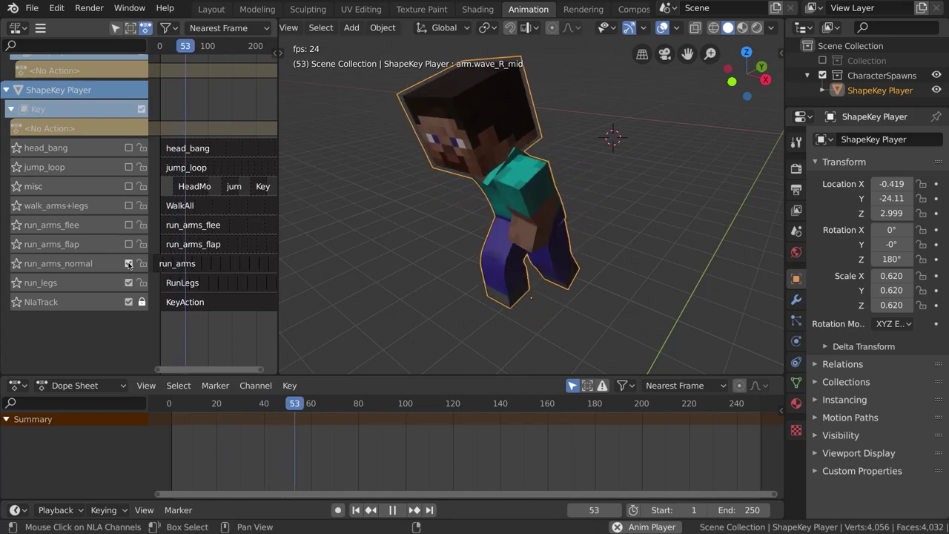
Step: Preview the run_arms_flee track, replace it with run_arms_flap, and stop playback with the run_arms_flap strip selected
click(129, 224)
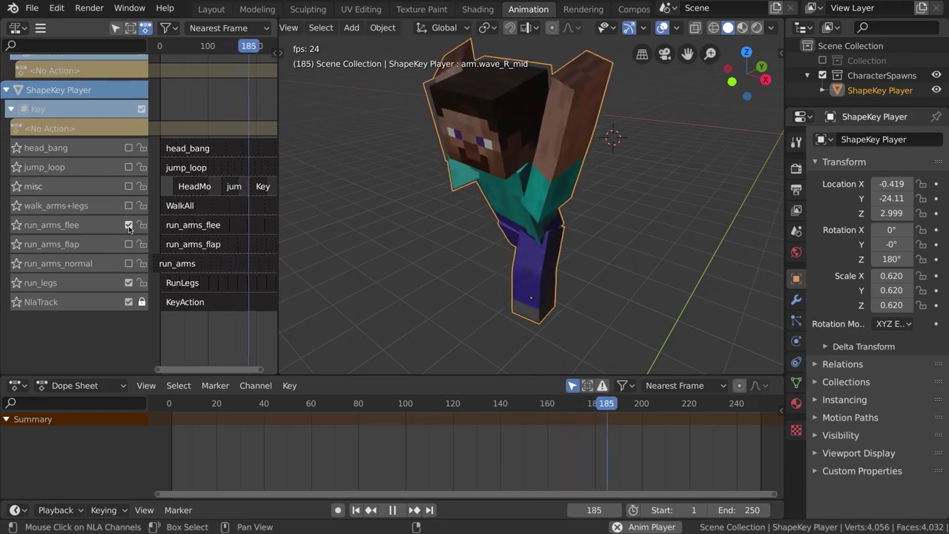
click(129, 225)
click(129, 244)
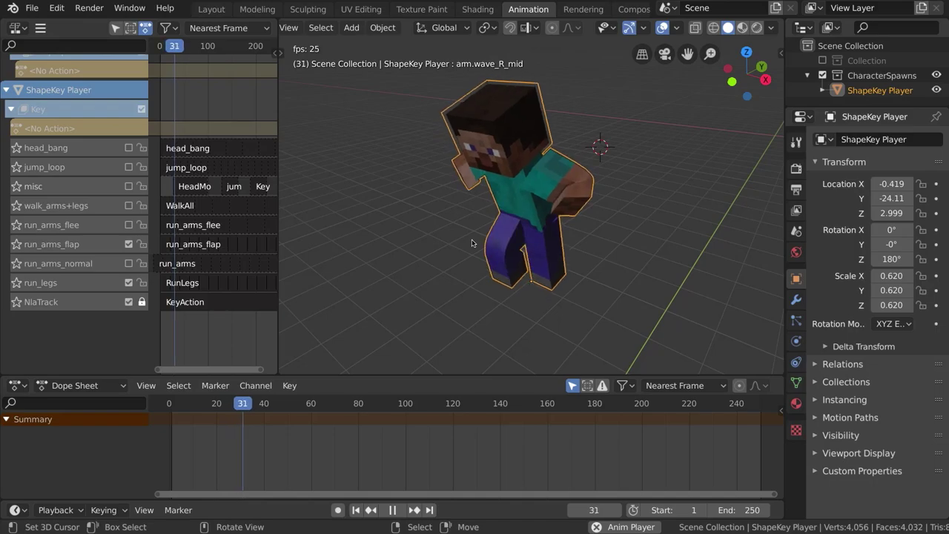
middle_drag(532, 242, 617, 239)
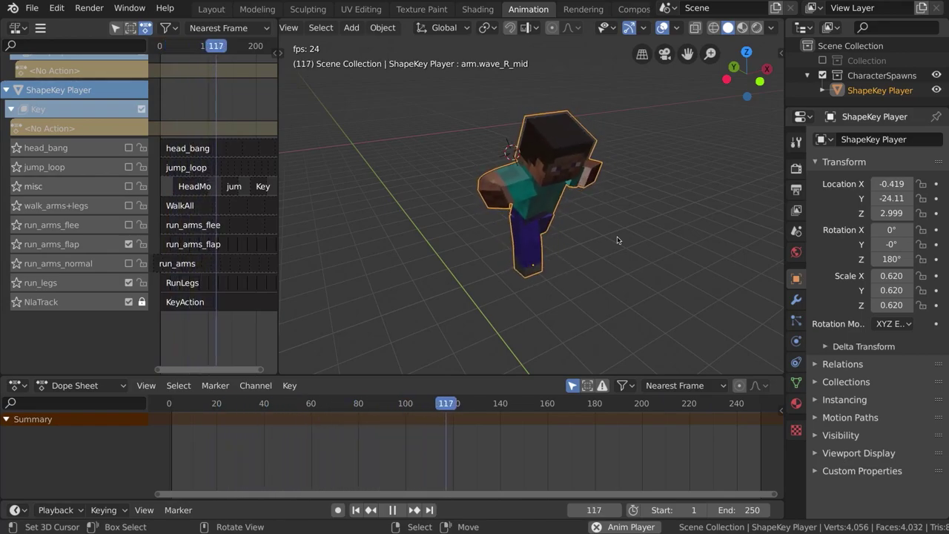
key(space)
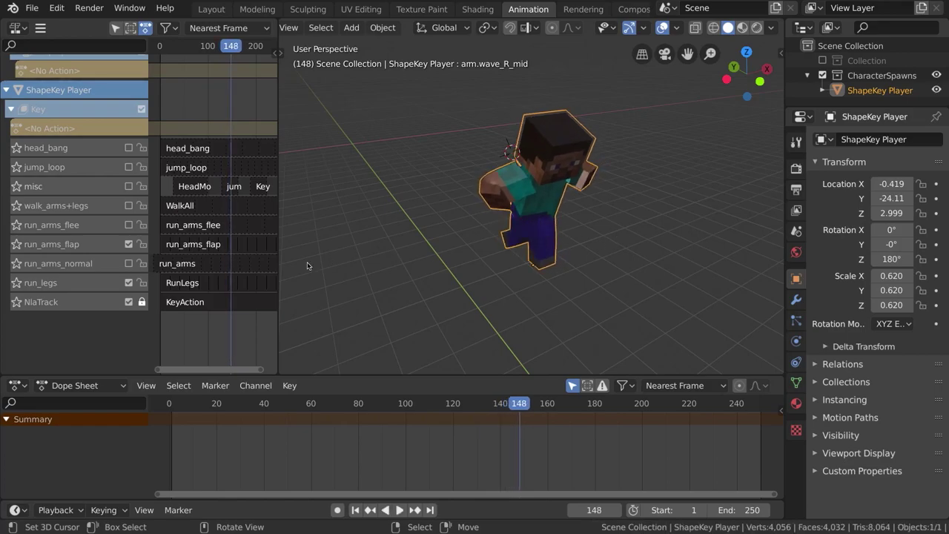
click(212, 264)
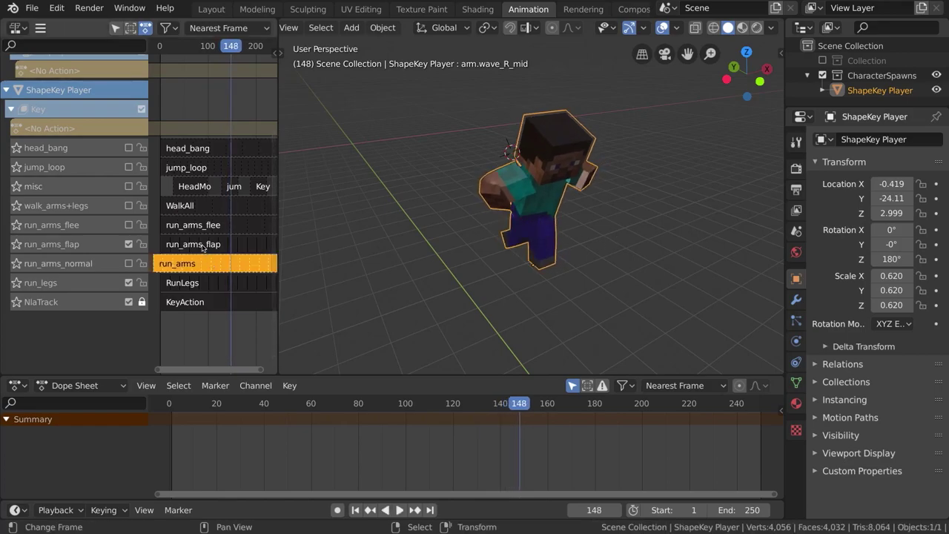
click(203, 246)
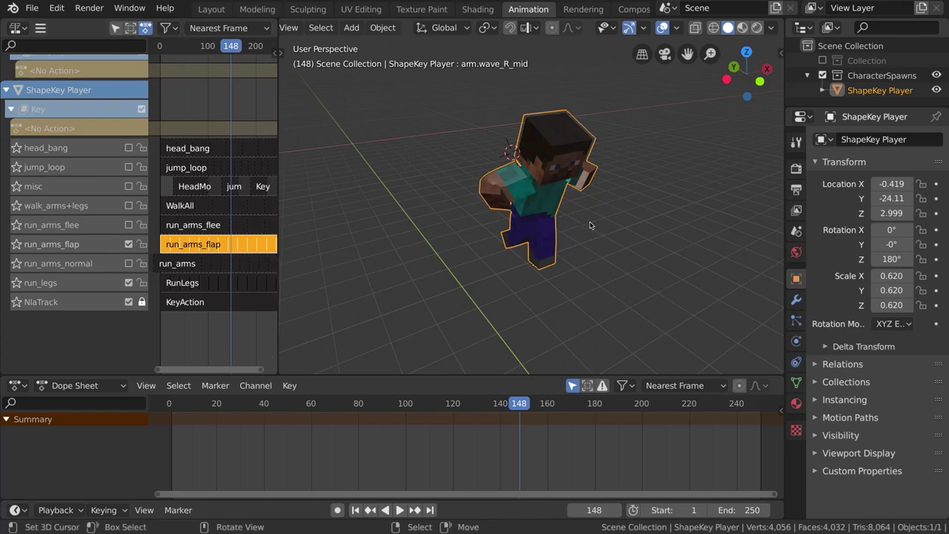
Step: Examine the ShapeKey Player's full list of shape keys, from rest_pose to leg_spread, with their names readable
click(796, 383)
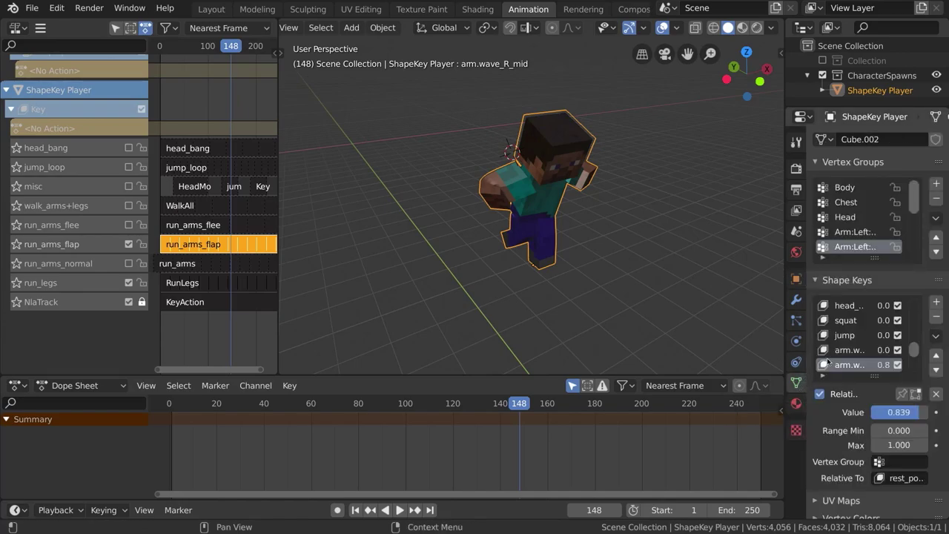
scroll(919, 275, down, 3)
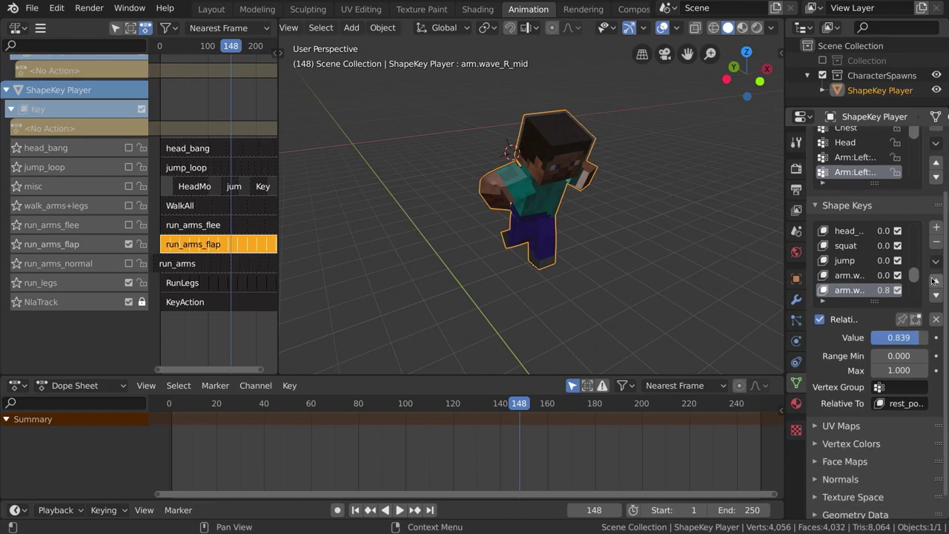
scroll(877, 261, down, 1)
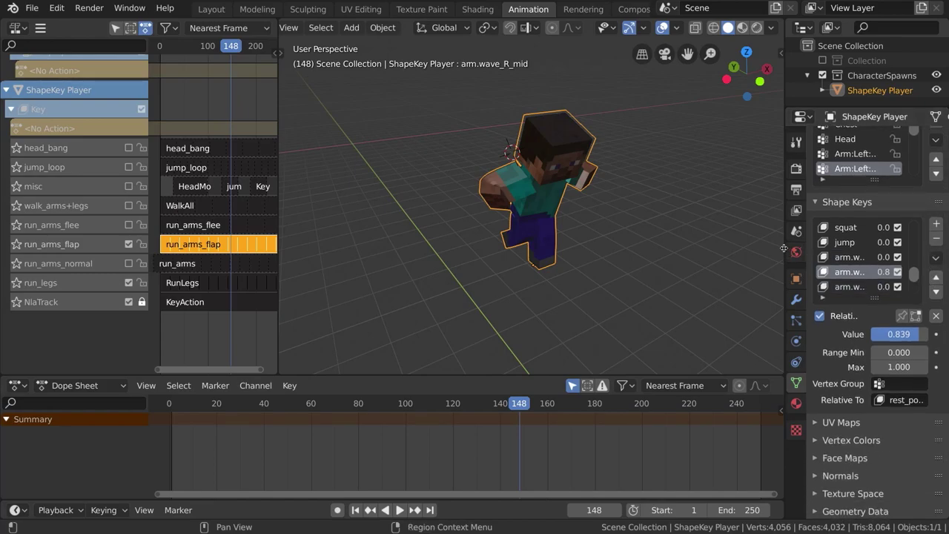
drag(785, 247, 702, 238)
scroll(786, 248, down, 8)
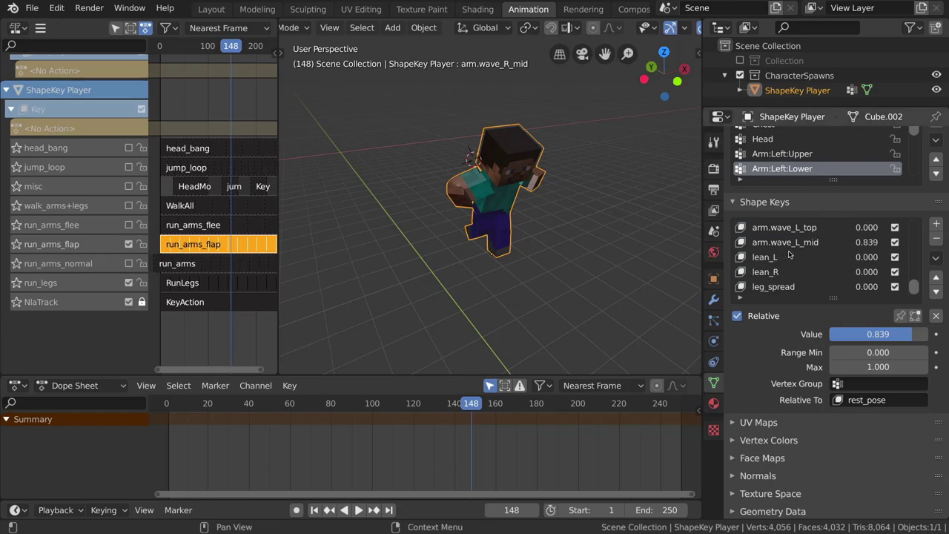
scroll(784, 246, up, 2)
click(771, 228)
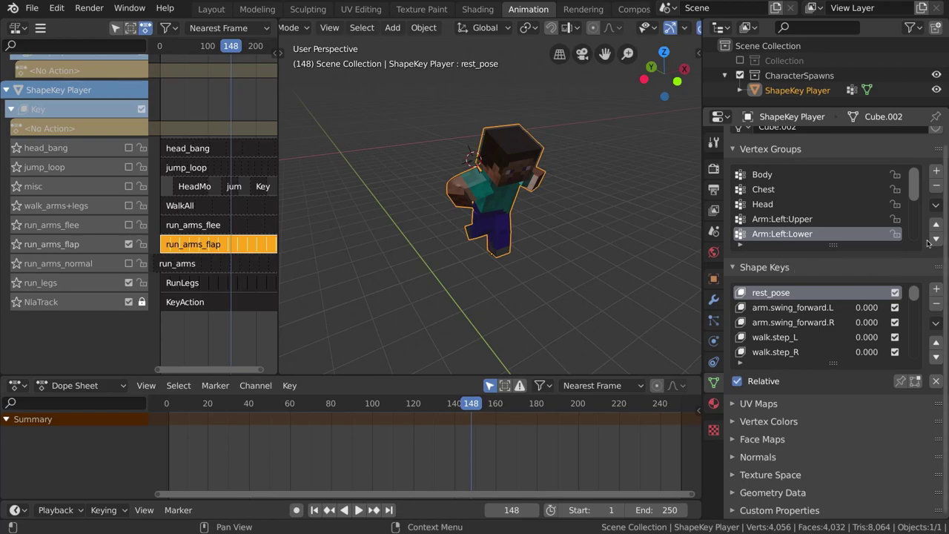
scroll(814, 353, down, 6)
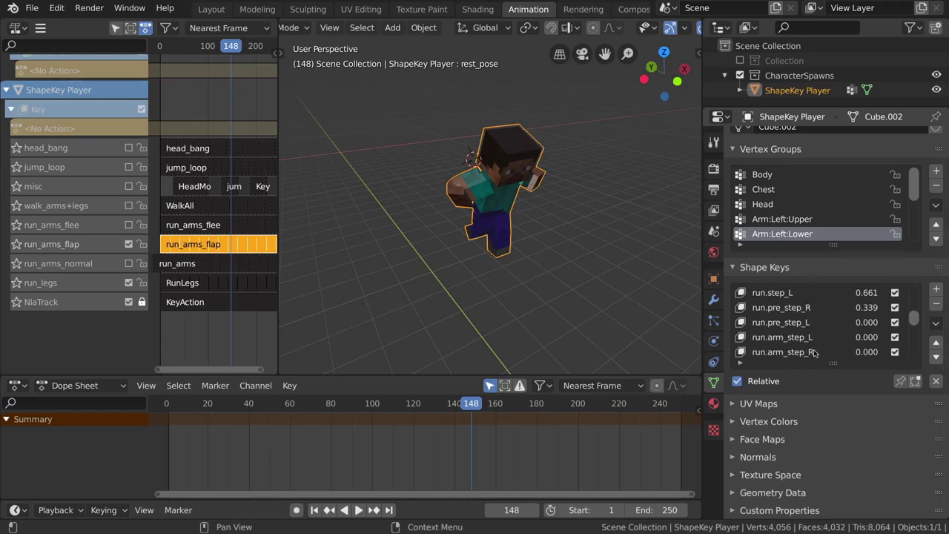
scroll(795, 348, down, 10)
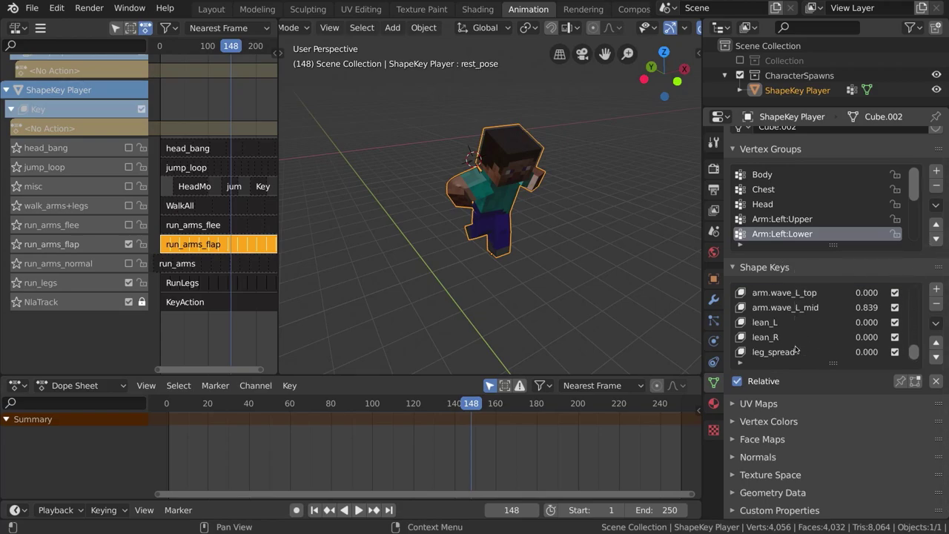
Step: Disable the run_arms_flap and run_legs tracks and set the leg_spread shape key to 1.000
click(784, 352)
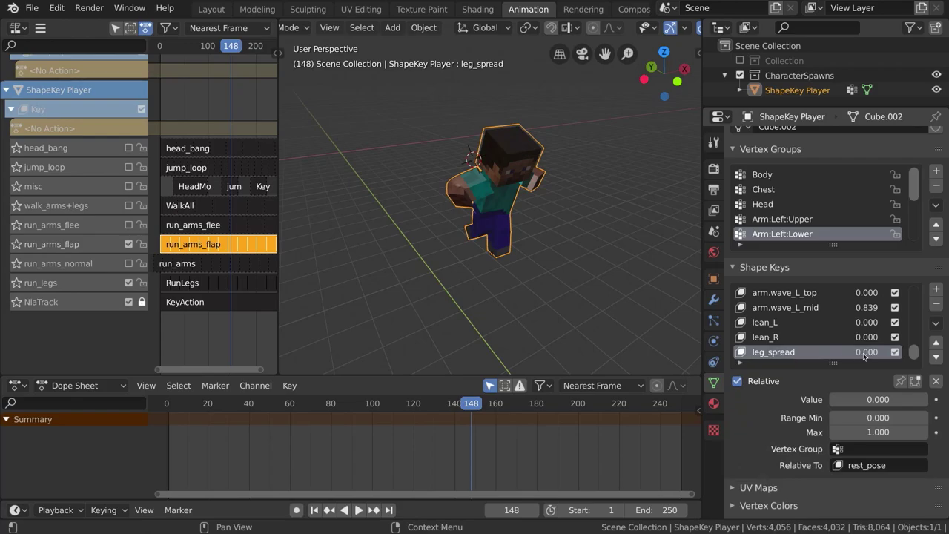
scroll(66, 298, up, 3)
click(129, 288)
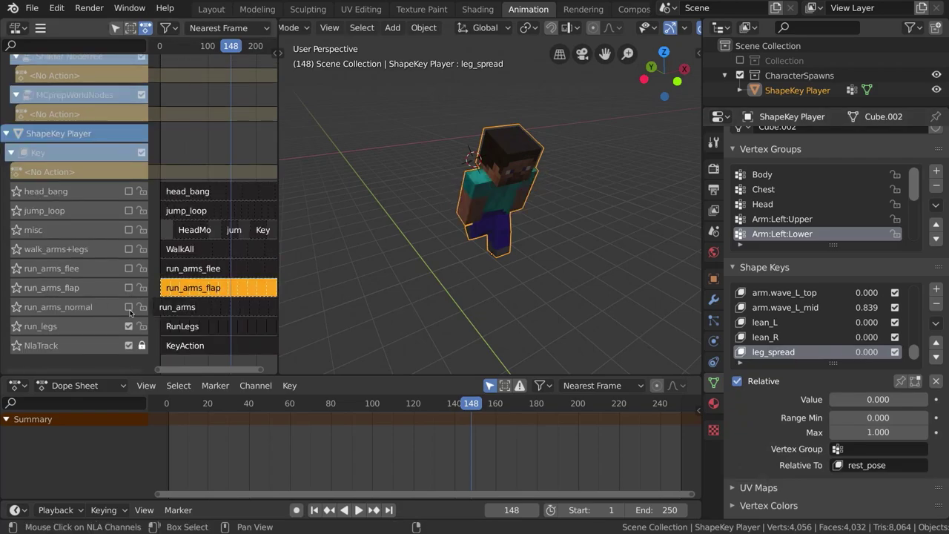
click(129, 326)
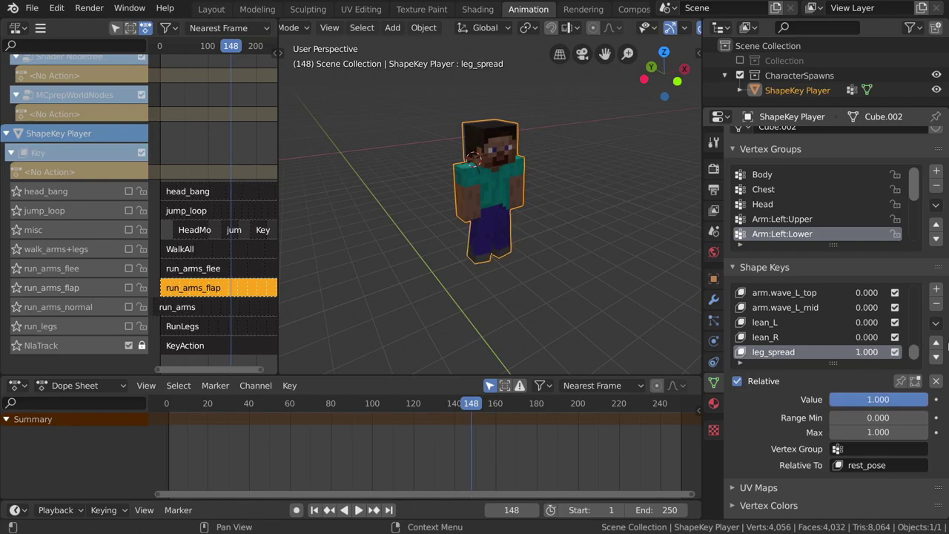
mouse_move(875, 351)
mouse_down()
mouse_move(838, 351)
mouse_move(887, 355)
mouse_up()
Step: Vary the strength of the lean_L shape key and leave it at about 0.205
scroll(835, 325, up, 1)
scroll(835, 325, down, 1)
drag(835, 329, 936, 331)
drag(858, 326, 931, 336)
drag(871, 325, 792, 326)
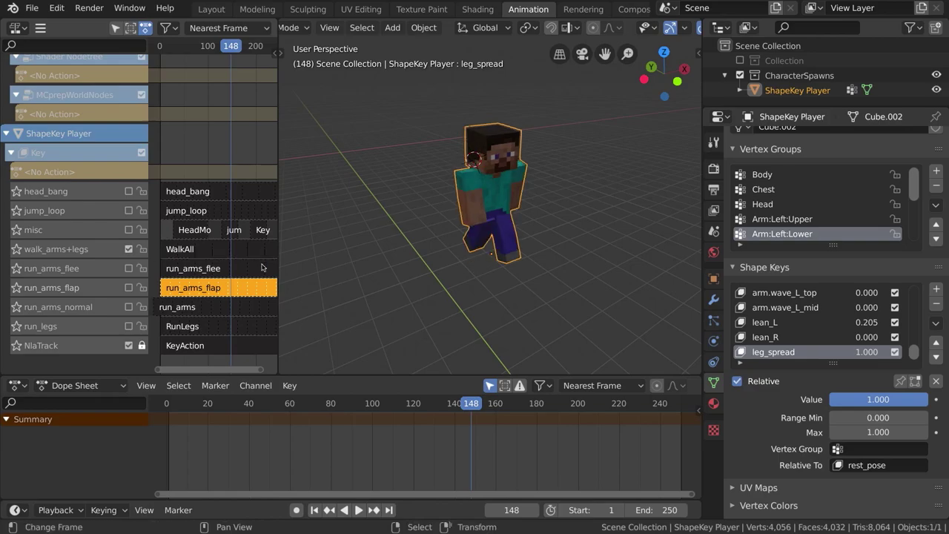
Step: Play the walk animation and duplicate the ShapeKey Player three times, spreading the copies across the ground plane
key(space)
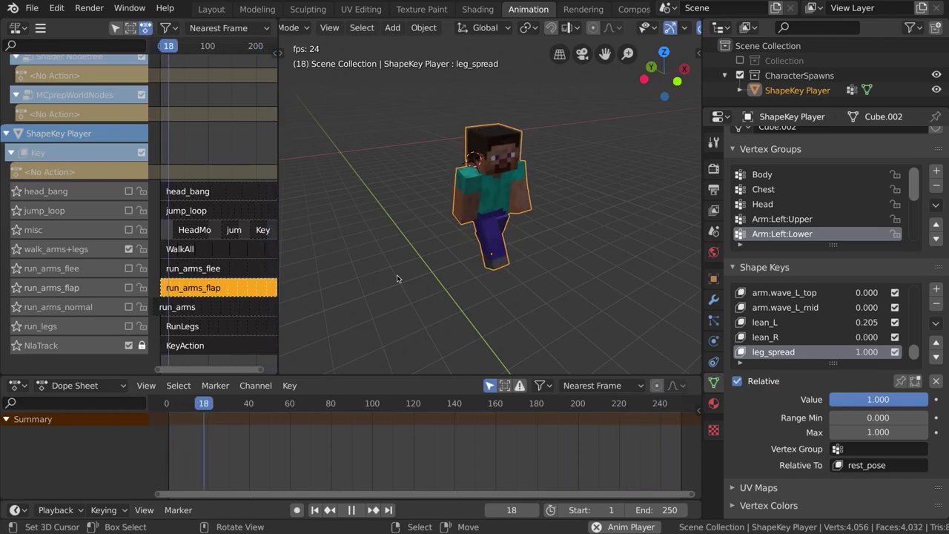
key(shift+d)
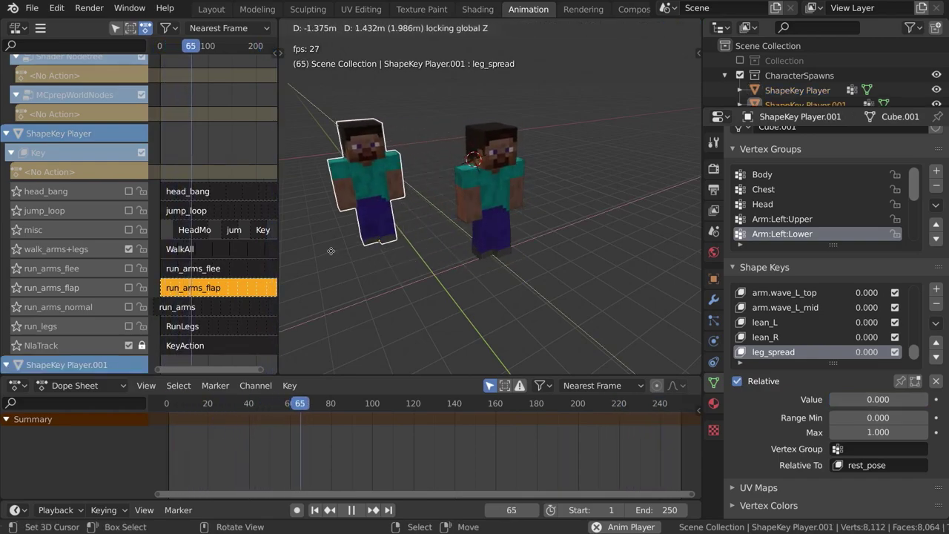
click(351, 248)
key(shift+d)
key(shift+z)
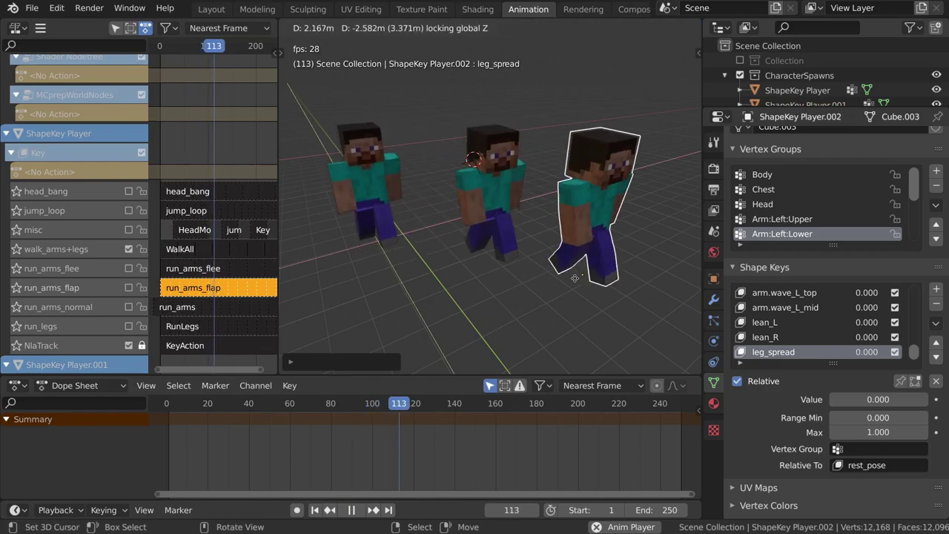
click(540, 227)
key(shift+d)
key(shift+z)
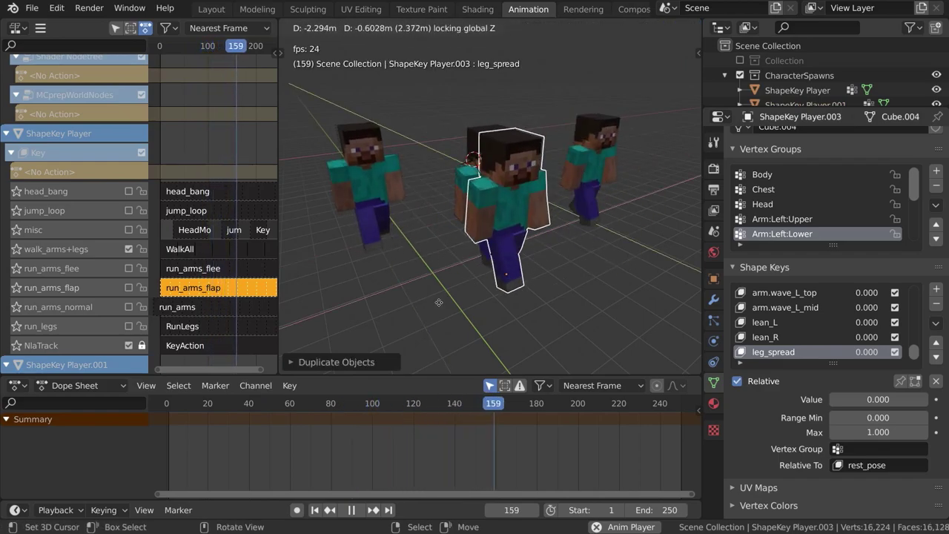
click(388, 327)
middle_drag(390, 325, 480, 250)
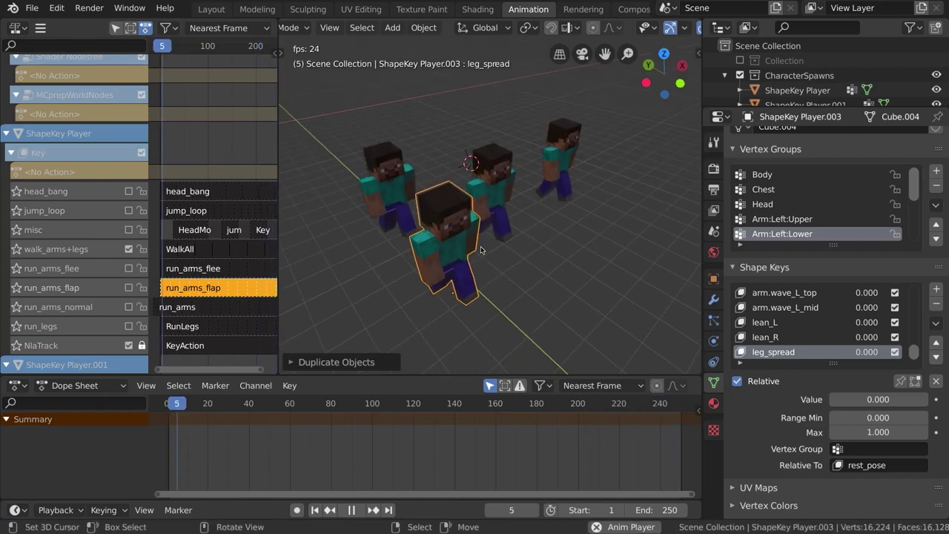
middle_drag(480, 250, 498, 231)
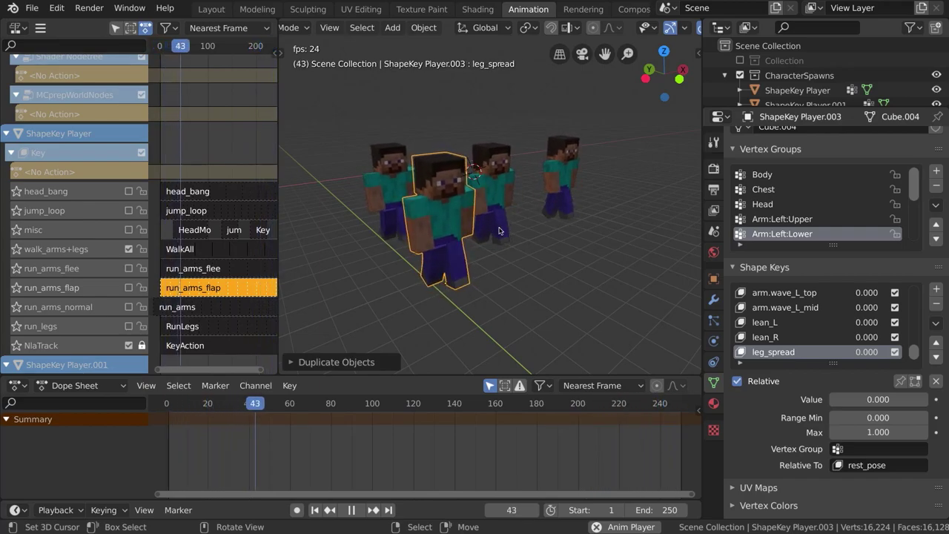
Step: Apply the skin of Minecraft username theduckcow to the front copy, with Skip download if skin already local turned off
key(n)
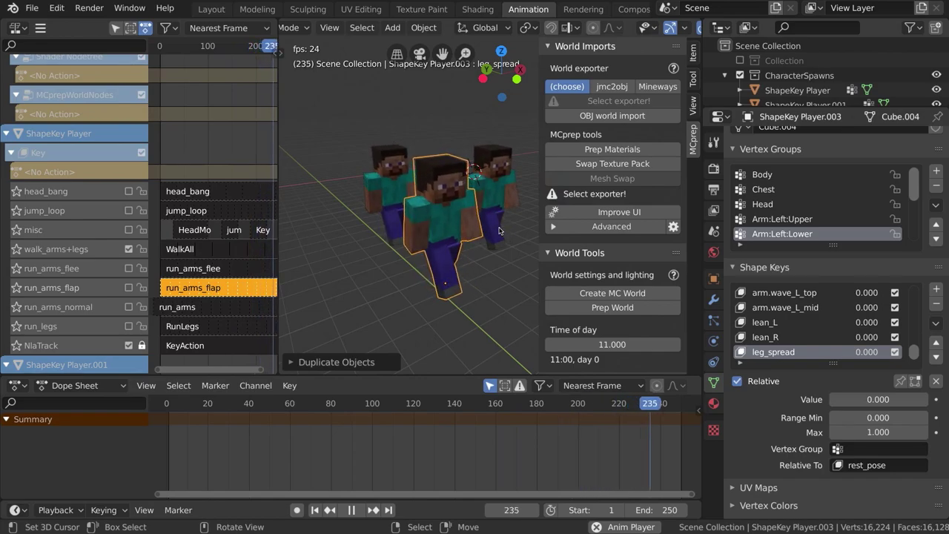
scroll(653, 233, down, 6)
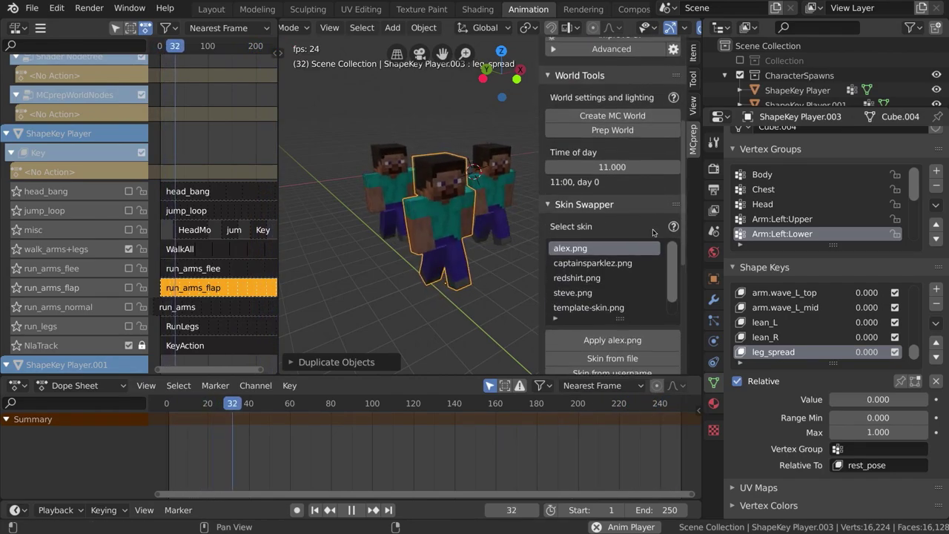
scroll(653, 232, down, 3)
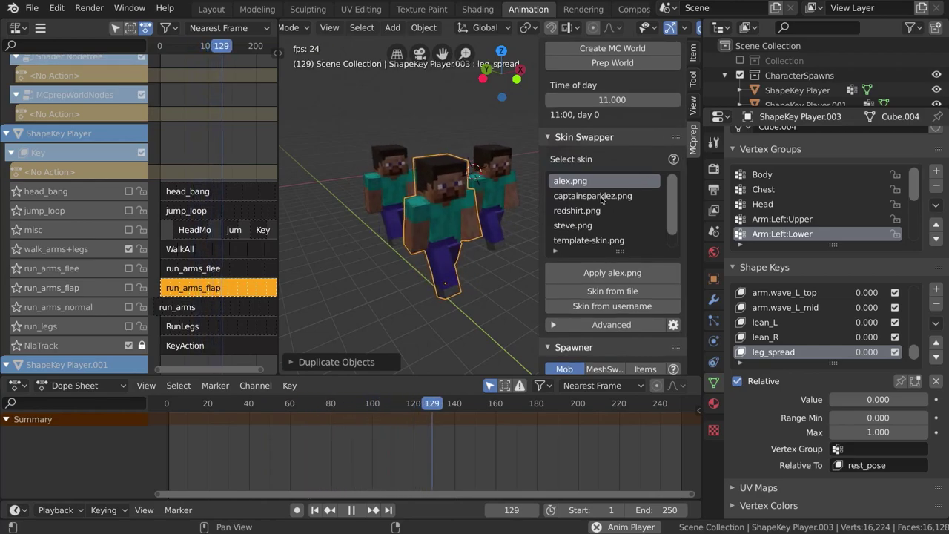
scroll(600, 198, down, 1)
scroll(599, 198, up, 1)
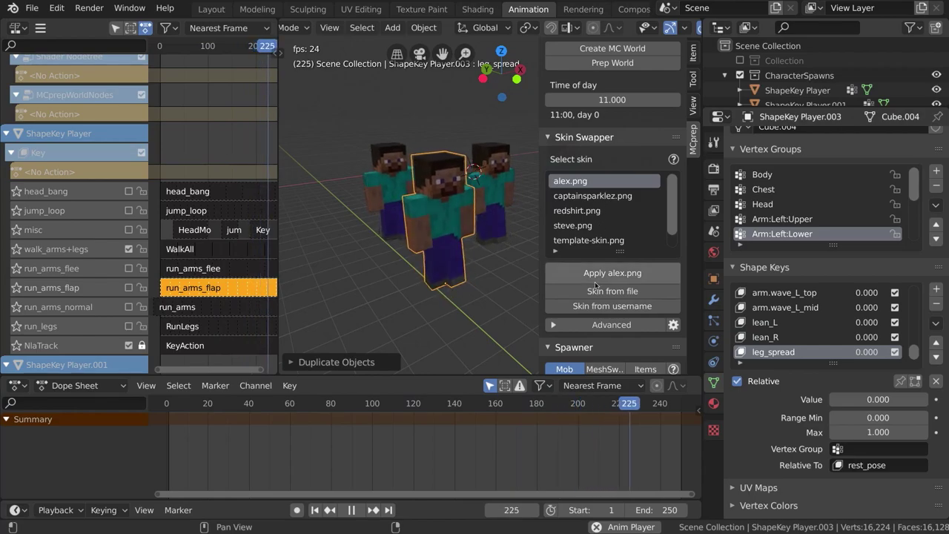
click(582, 306)
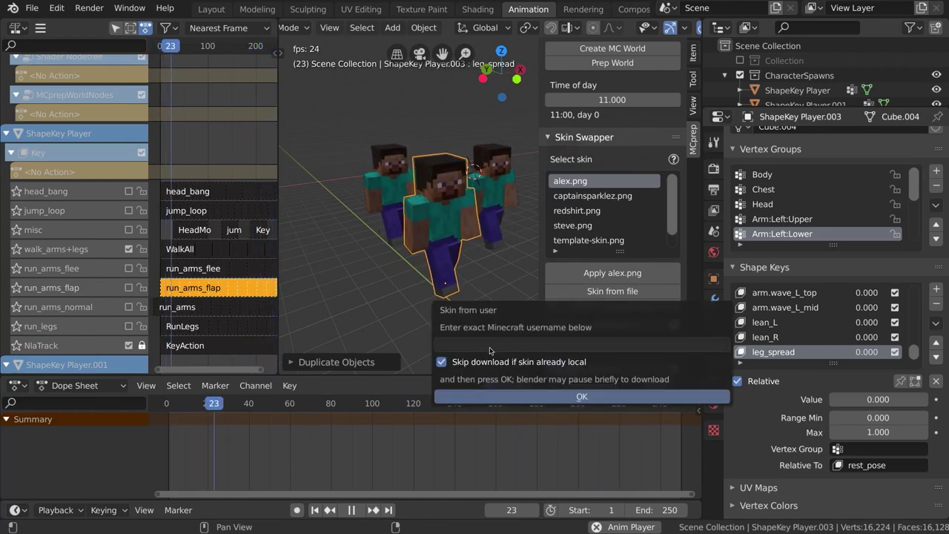
click(488, 345)
text(theduckcow)
key(Return)
click(441, 362)
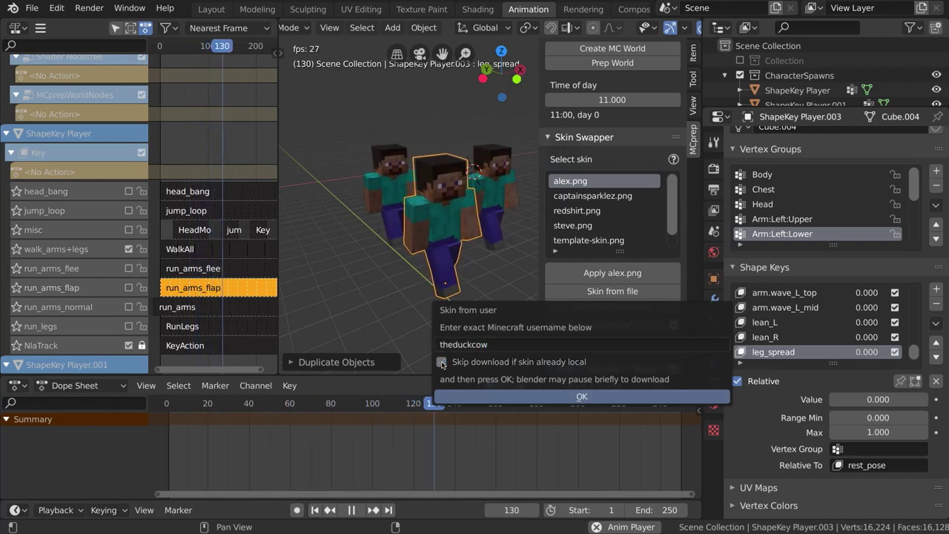
click(472, 400)
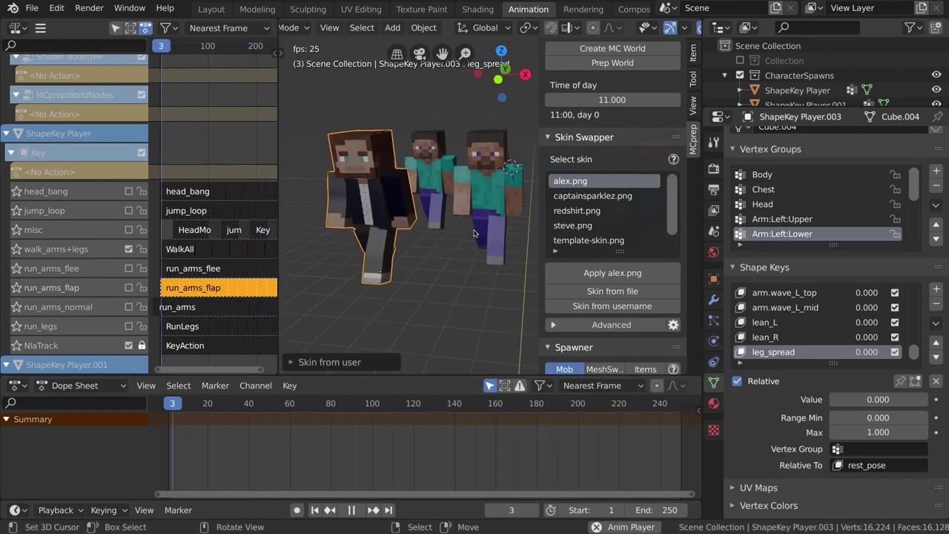
Step: Apply the skin of Minecraft username bobby to the original ShapeKey Player
click(483, 194)
click(609, 307)
click(535, 345)
text(bobby)
key(Return)
click(496, 397)
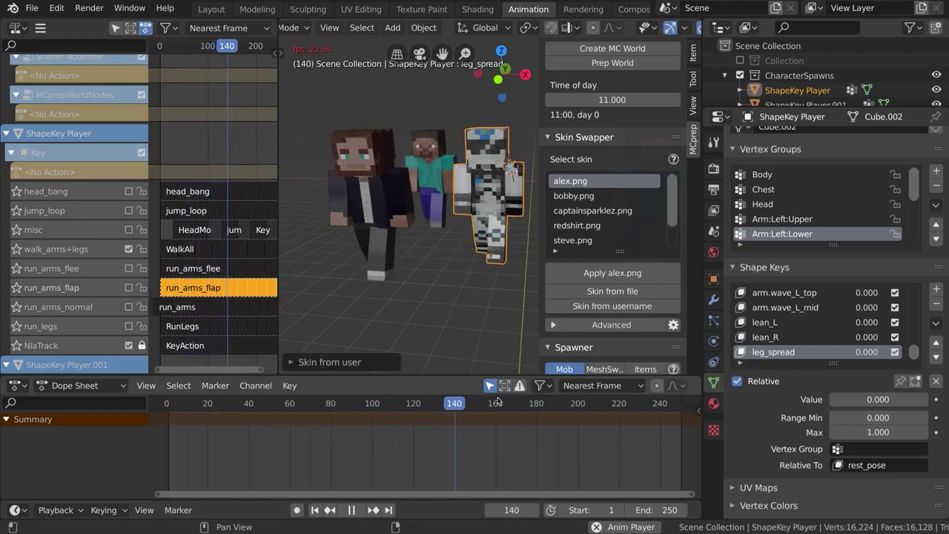
Step: Select the ShapeKey Player.001 copy, look through the available skins and stop the animation playback
middle_drag(479, 251, 417, 163)
click(404, 178)
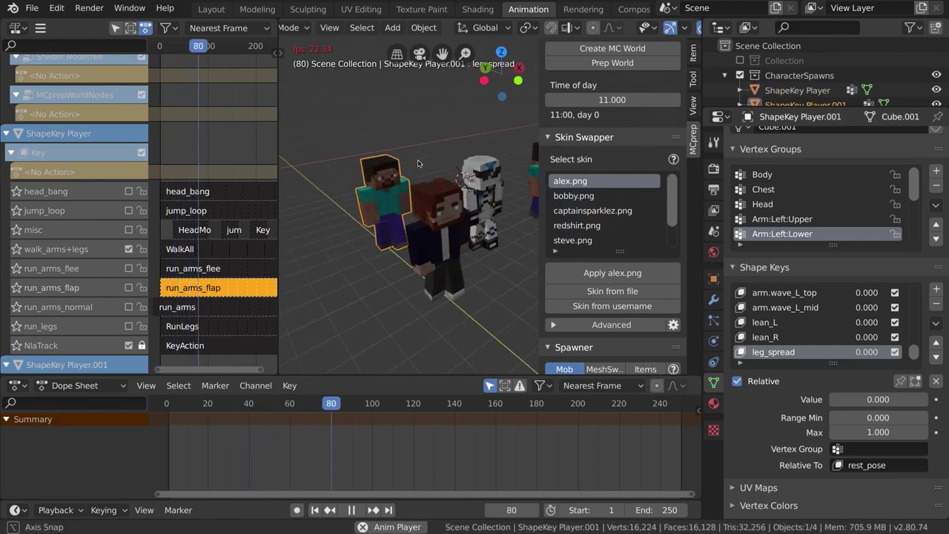
scroll(576, 211, down, 2)
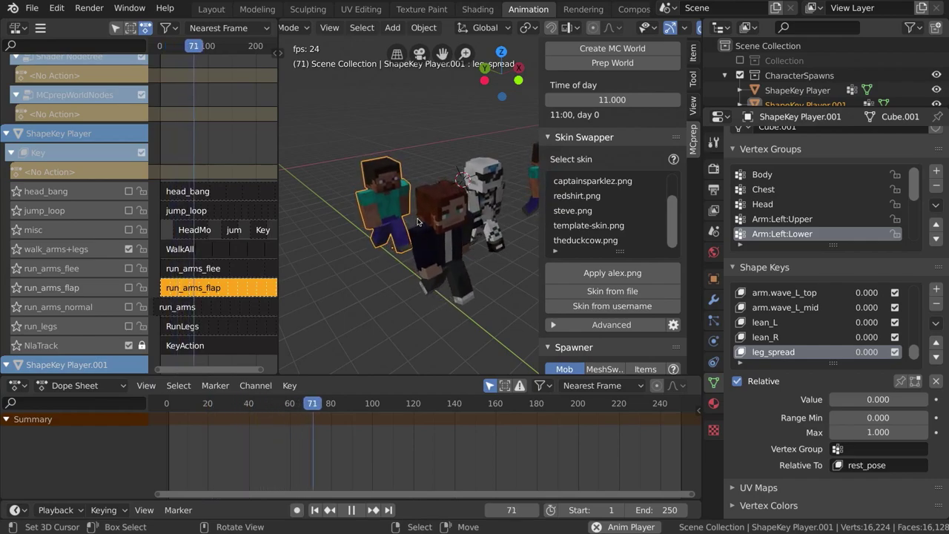
key(space)
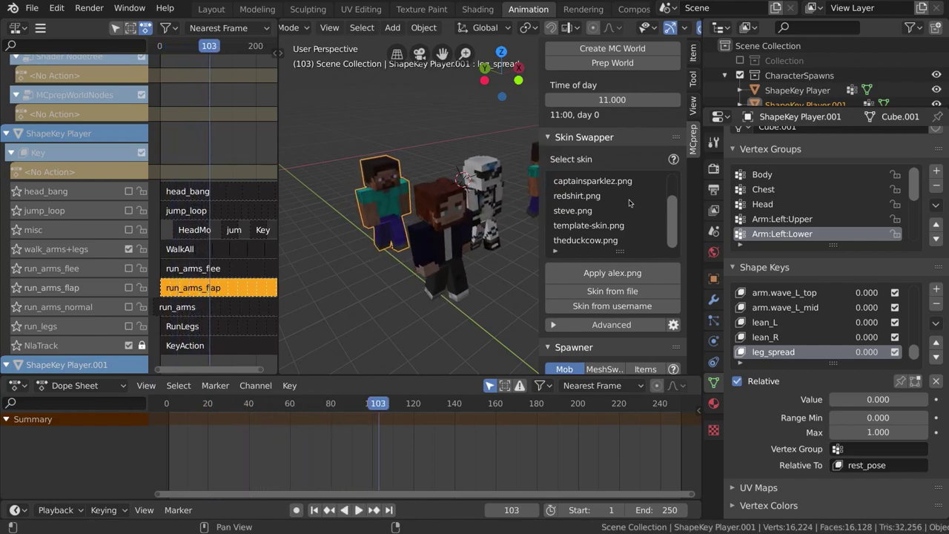
Step: Browse for a new MCprep skin path and go to the project folder Crowd Sim - GoT tutorial
scroll(612, 294, down, 1)
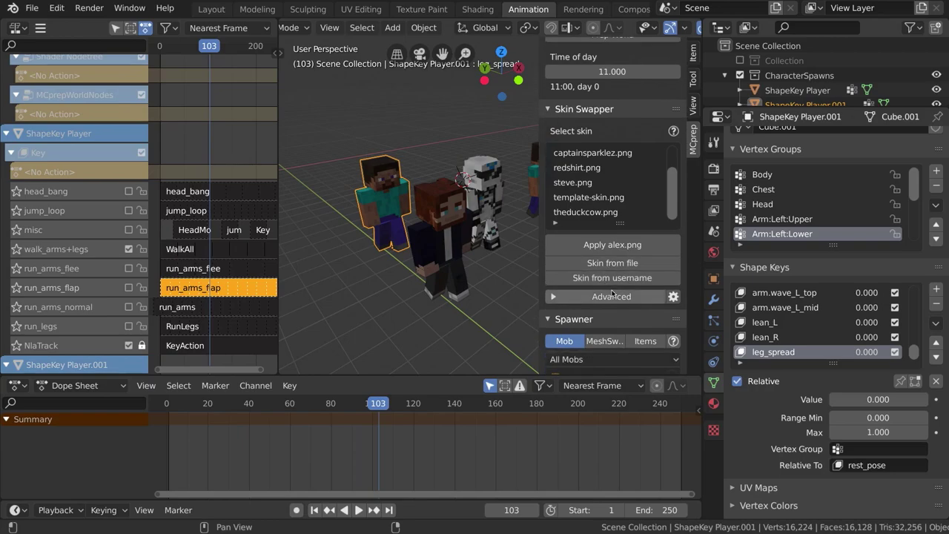
scroll(612, 294, down, 2)
click(589, 260)
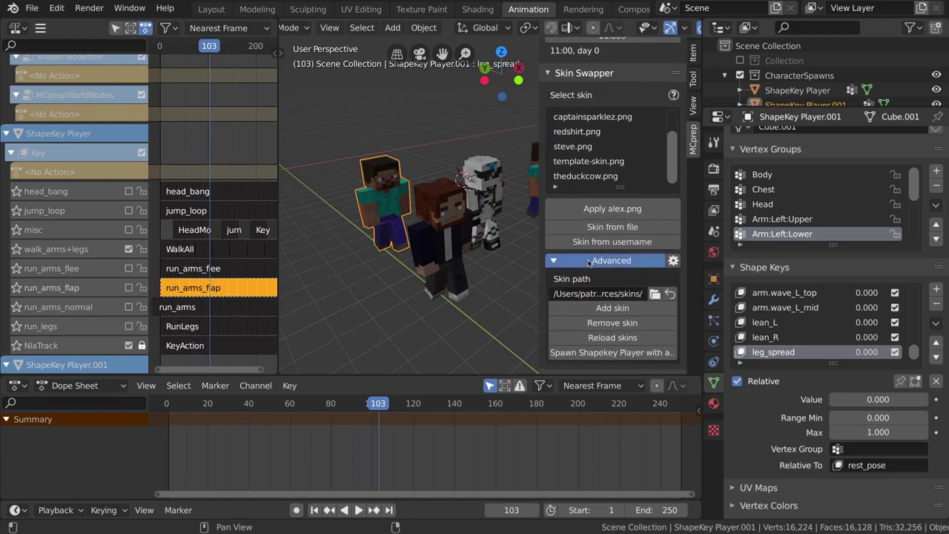
click(655, 294)
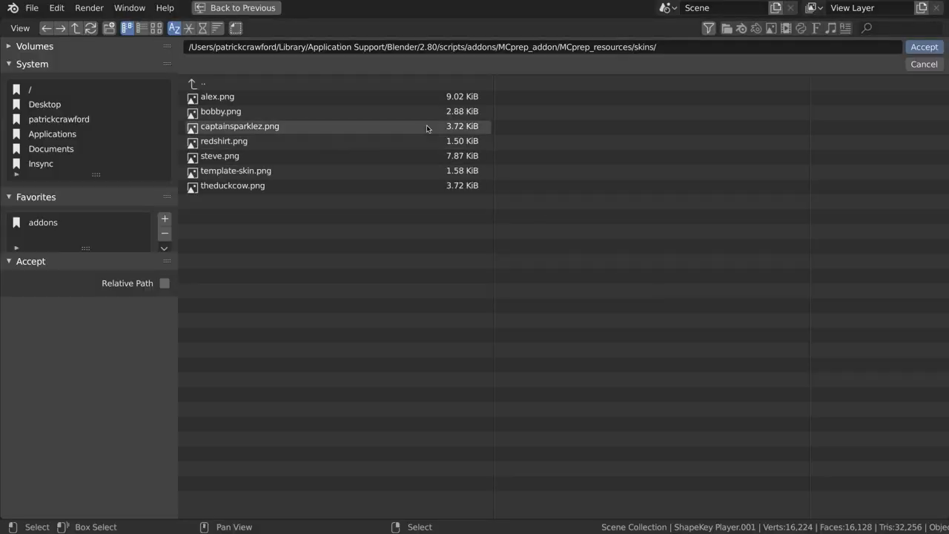
click(307, 45)
key(BackSpace)
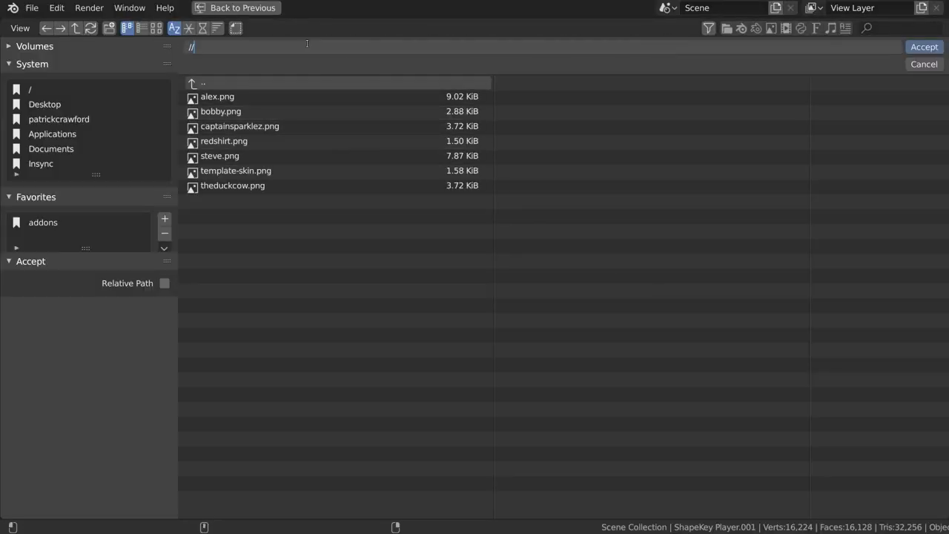
text(/Users/patrickcrawford/Insync/Business/MCprep_dev/Crowd Sim - GoT tutorial/)
key(Return)
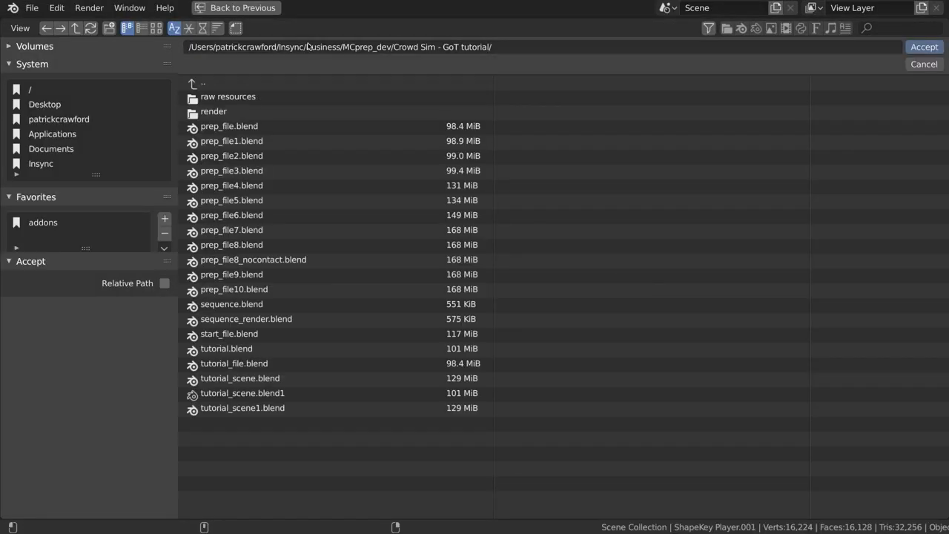
Step: Show the raw resources/skins folder as thumbnails and accept it as the skin path
click(236, 99)
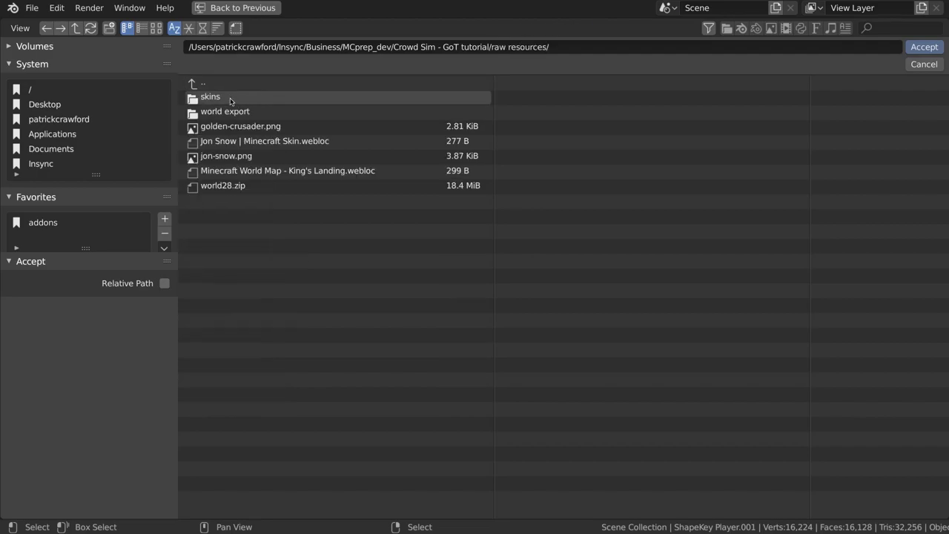
click(230, 100)
click(156, 27)
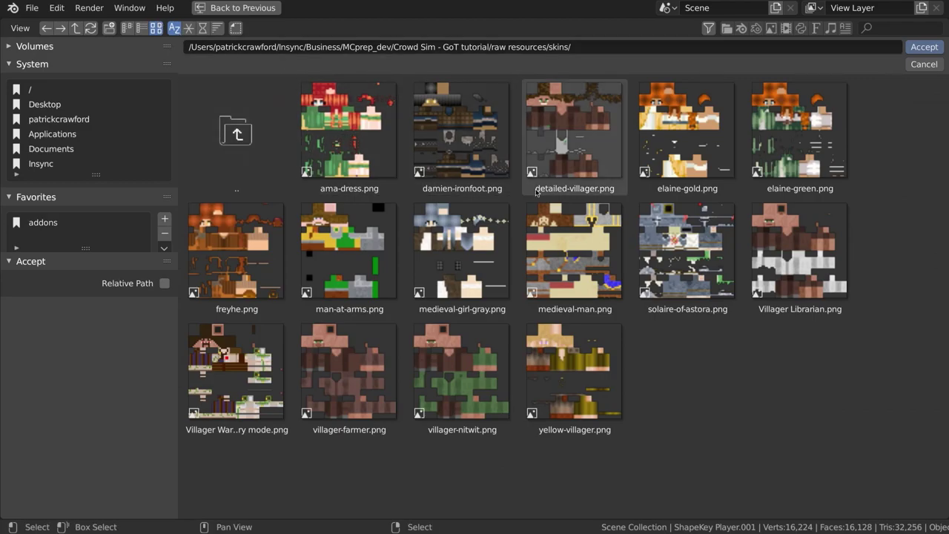
click(923, 48)
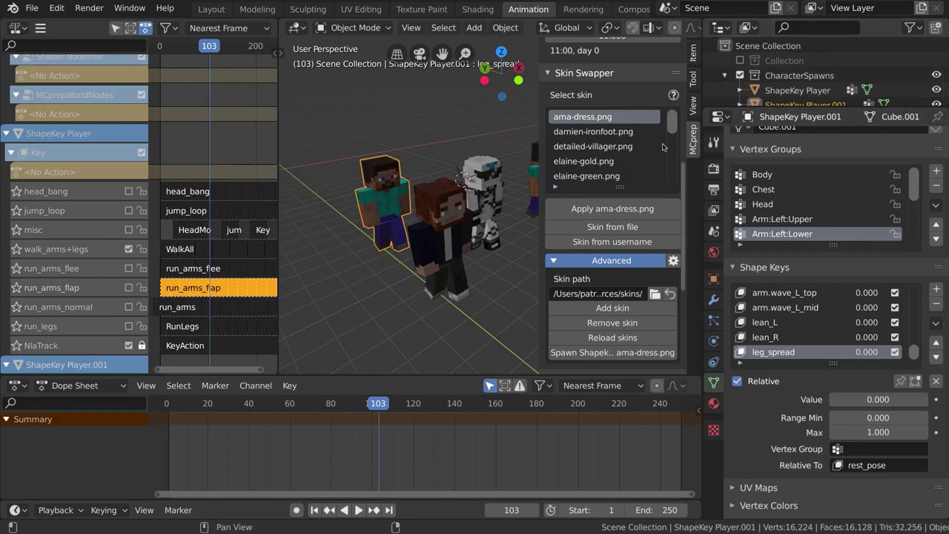
Step: Look through the loaded skin list and apply ama-dress.png to ShapeKey Player.001
click(578, 131)
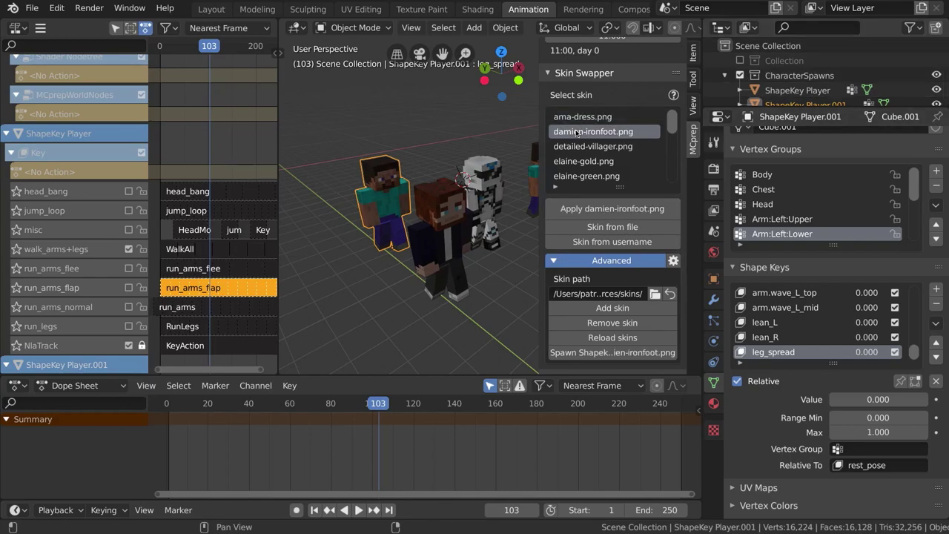
scroll(577, 131, down, 10)
scroll(578, 131, up, 12)
middle_drag(447, 193, 419, 185)
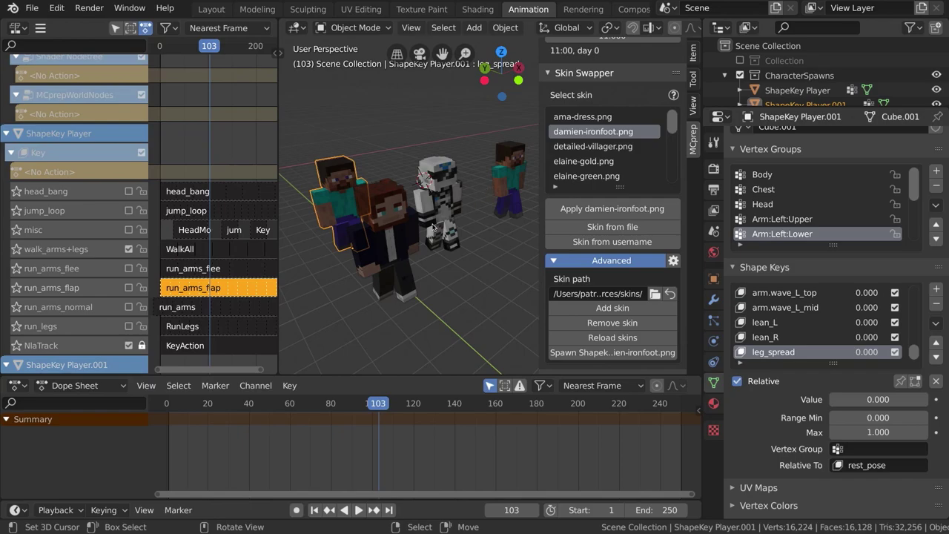
click(587, 118)
click(584, 209)
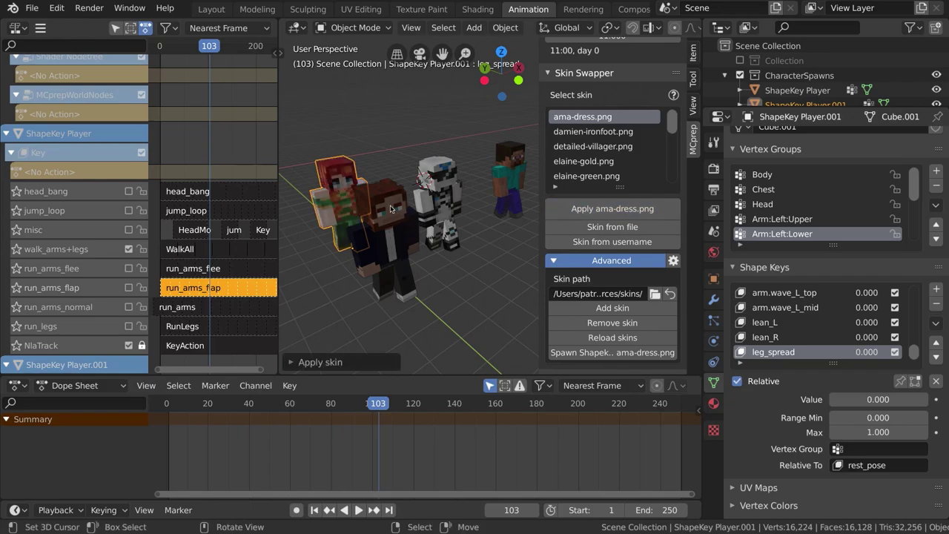
middle_drag(393, 210, 476, 197)
scroll(438, 205, up, 5)
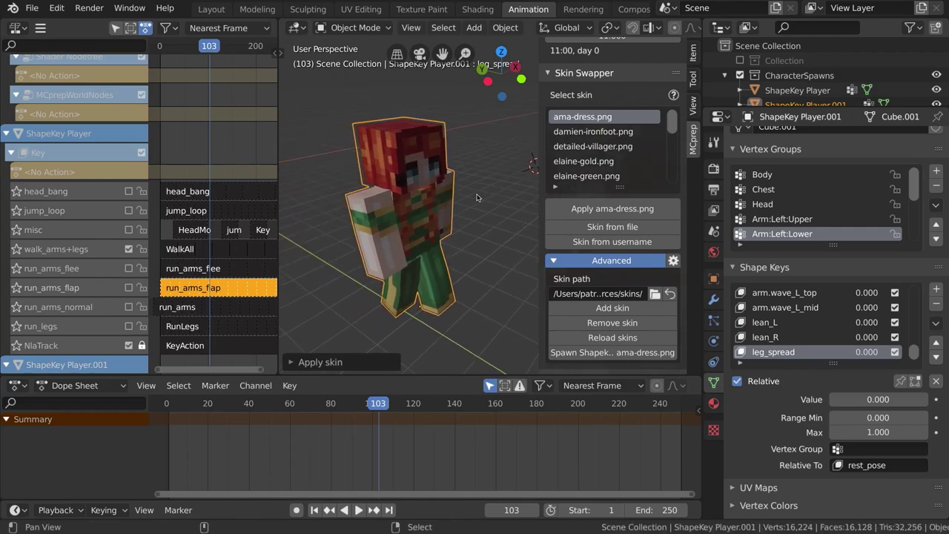
Step: Enter Edit Mode on ShapeKey Player.001 and try moving the selected outer skin layer off the body, cancelling the move
key(Tab)
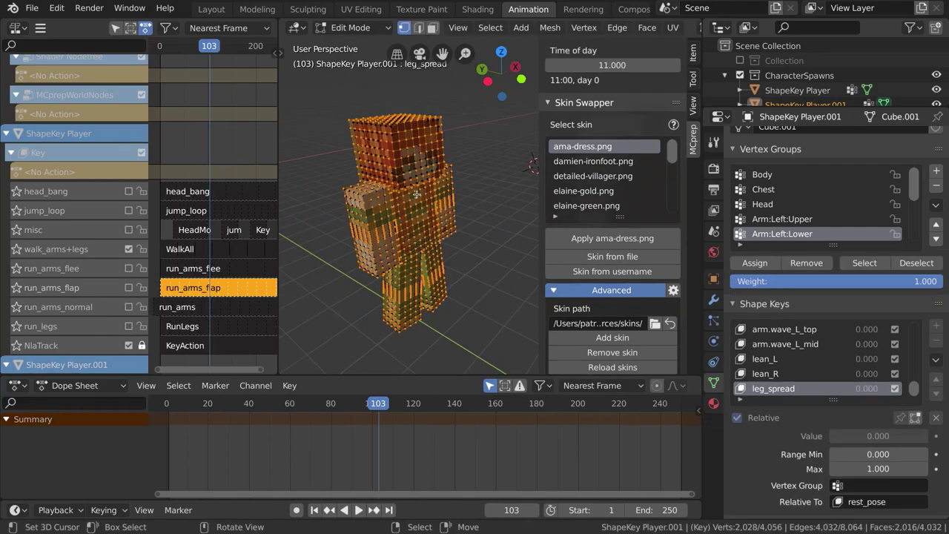
key(g)
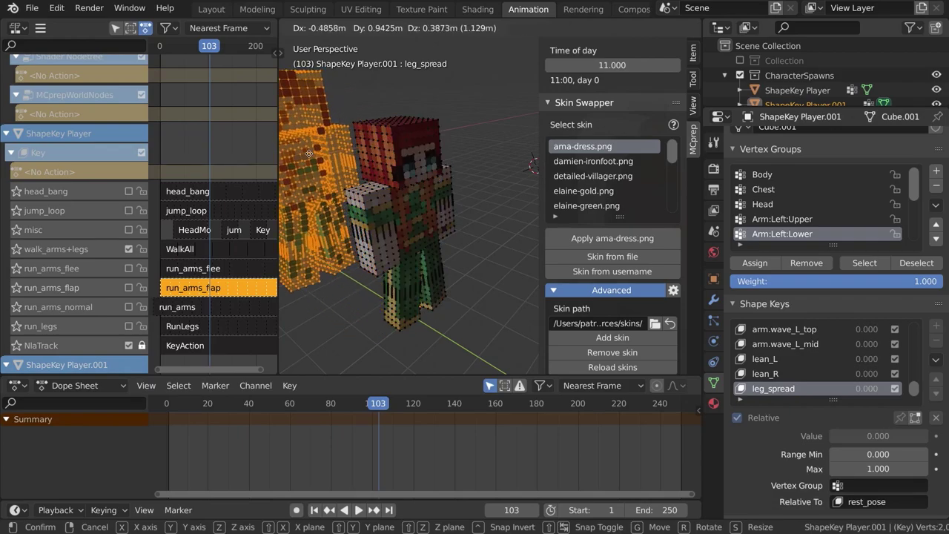
right_click(309, 154)
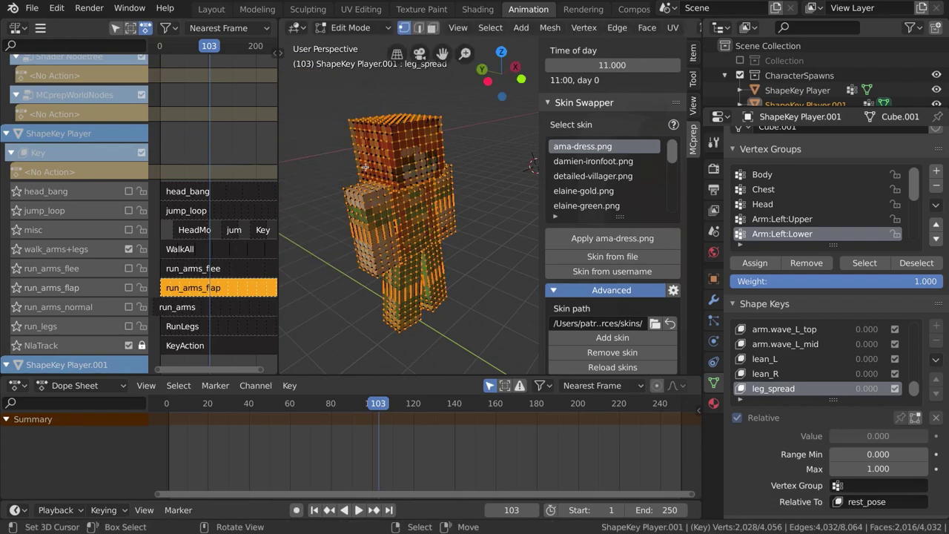
Step: Switch to face selection, isolate the inner body faces in the selection and try moving them away from the outer skin layer
click(432, 28)
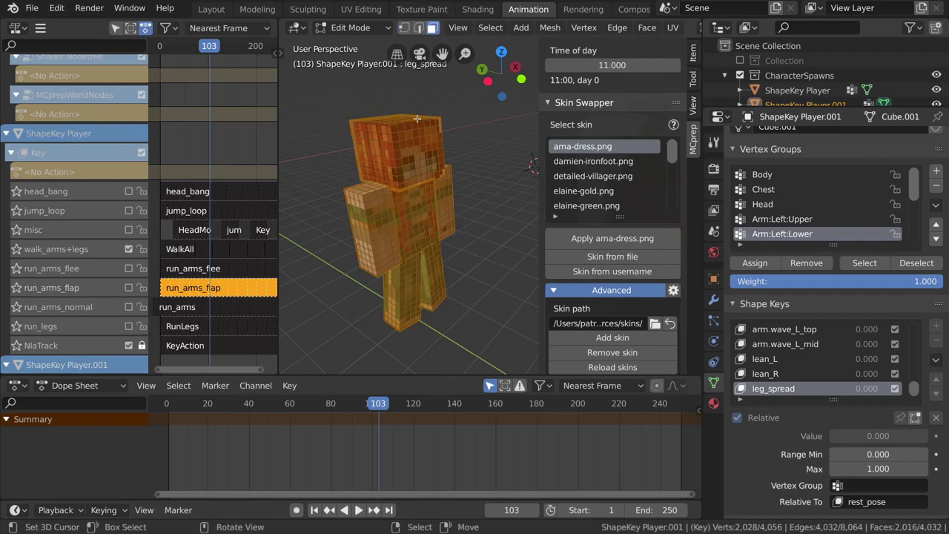
key(alt+a)
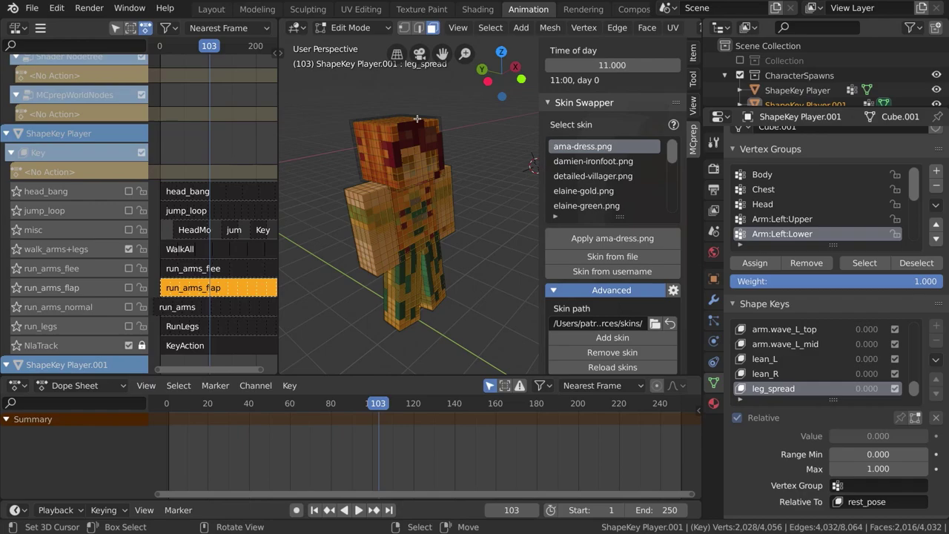
key(g)
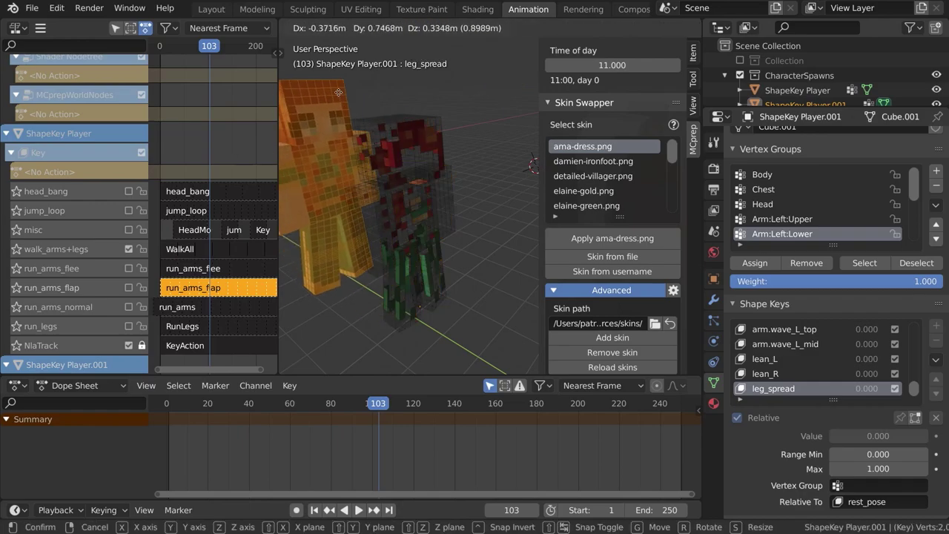
right_click(344, 98)
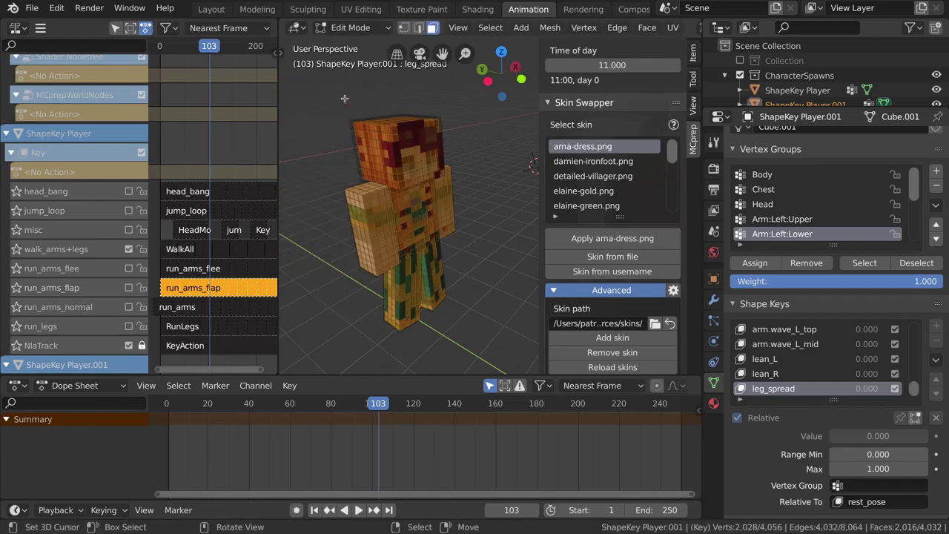
Step: Hide the selected inner body faces of ShapeKey Player.001, leaving only the outer skin layer in view
key(h)
middle_drag(462, 188, 450, 176)
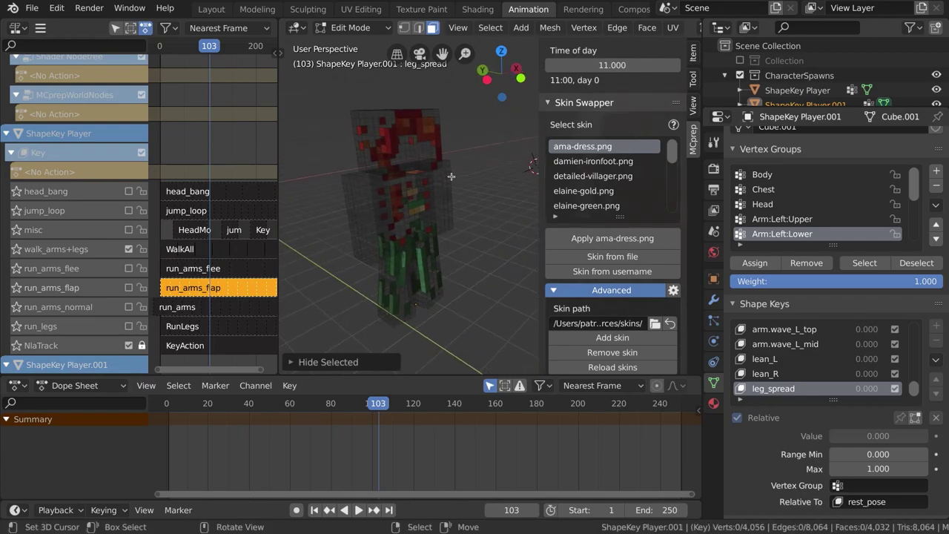
key(alt+h)
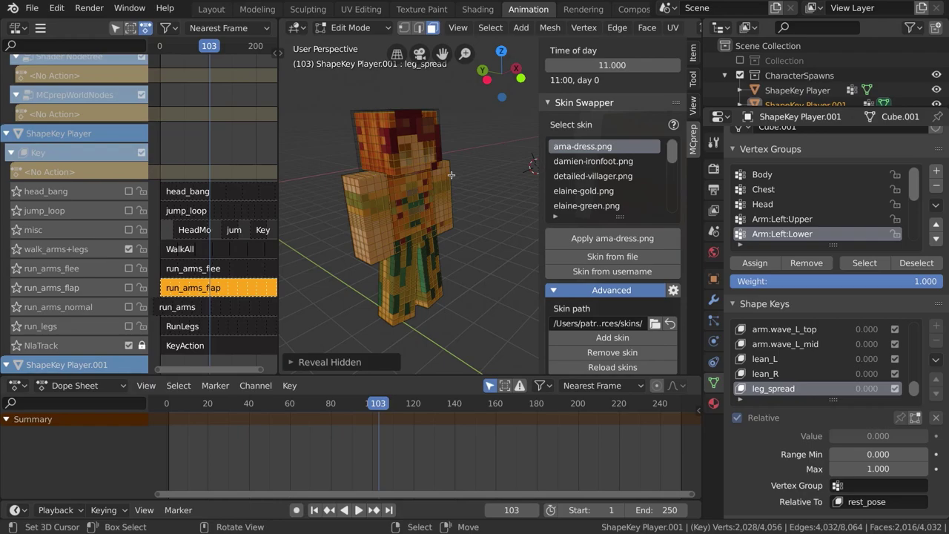
key(h)
mouse_move(450, 172)
middle_down()
mouse_move(465, 168)
mouse_move(457, 166)
middle_up()
Step: Select the outer layer's transparent faces with MCprep's Select alpha faces, delete those faces and return to Object Mode
scroll(611, 112, up, 5)
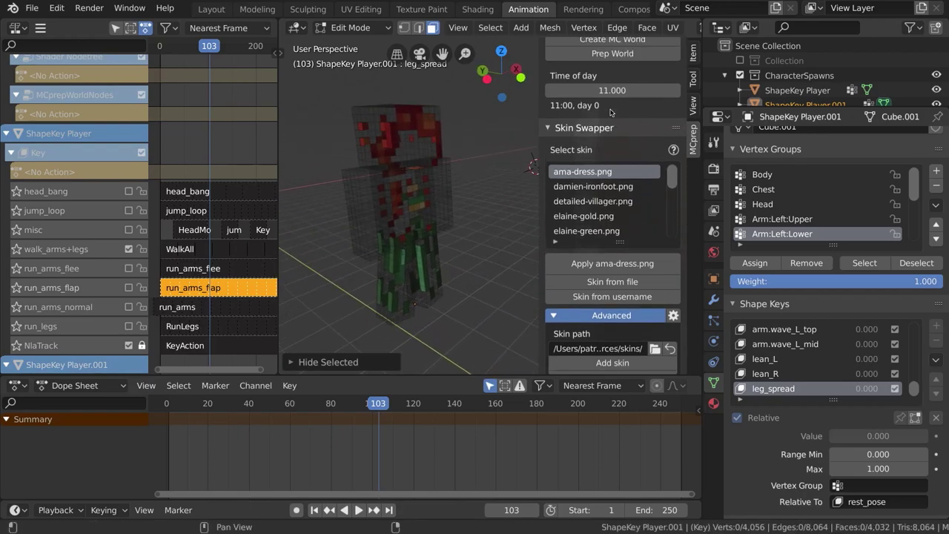
scroll(611, 112, up, 3)
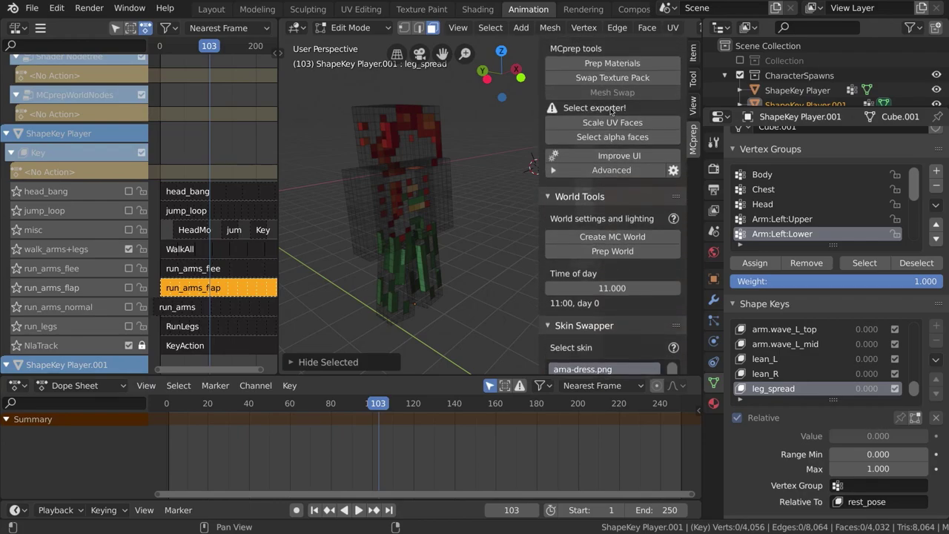
click(621, 140)
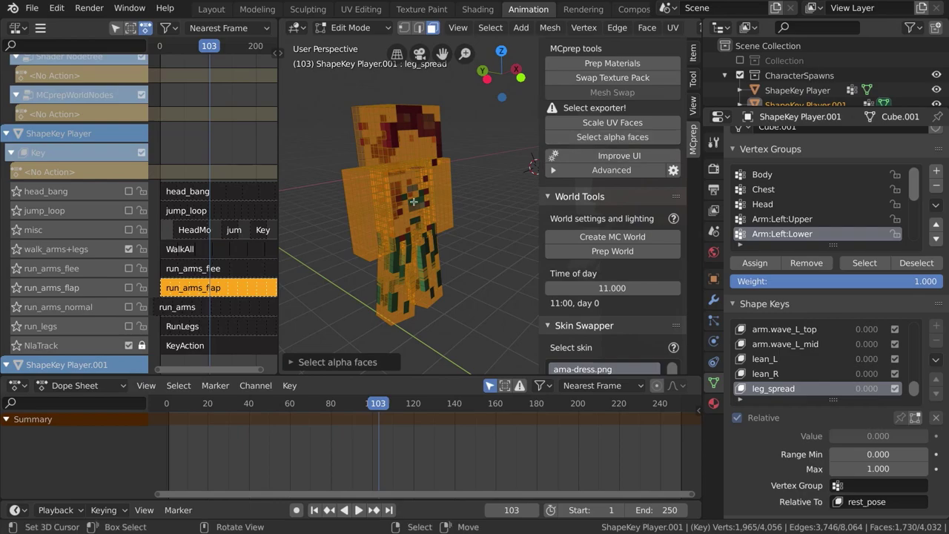
scroll(412, 202, up, 4)
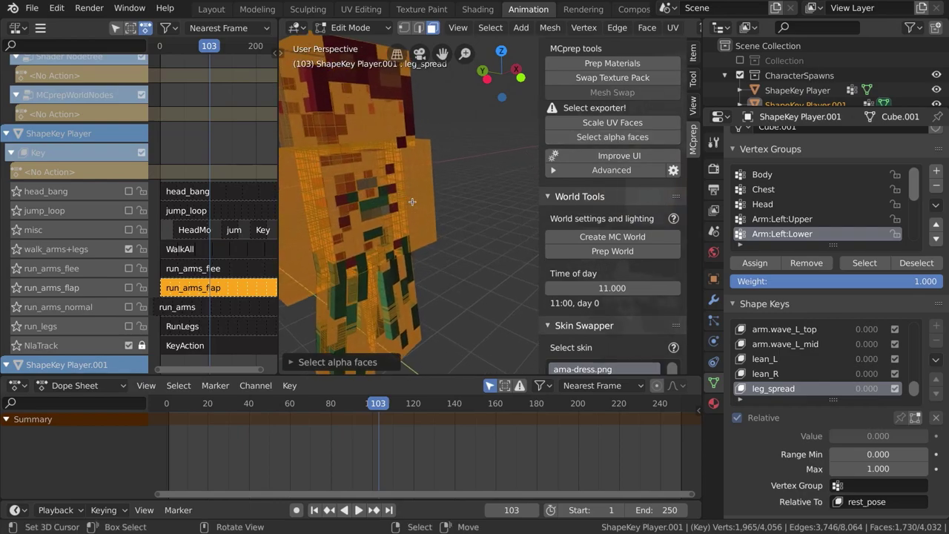
scroll(398, 180, down, 3)
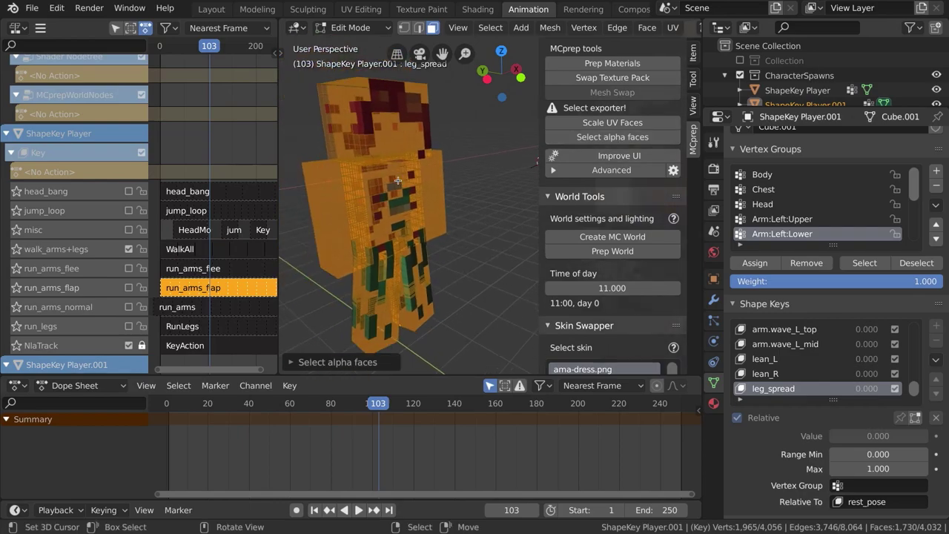
key(x)
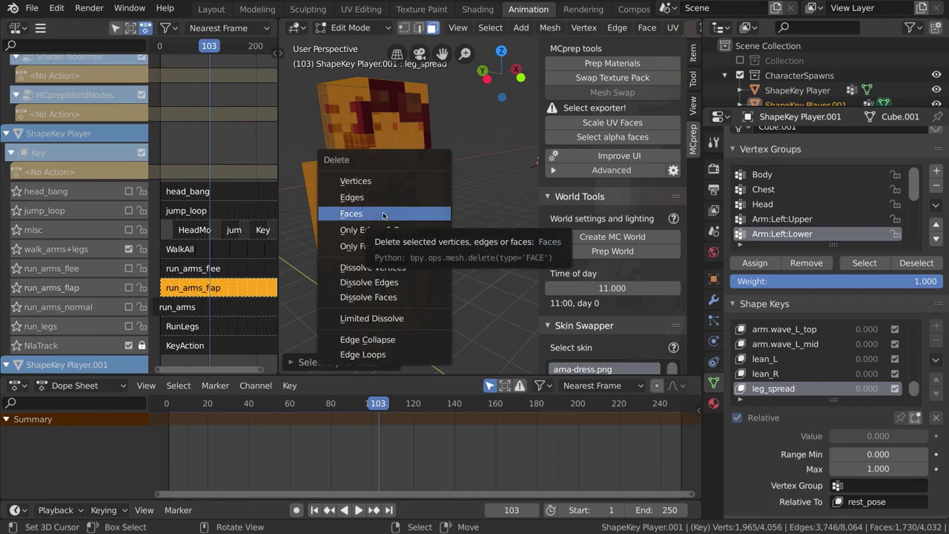
click(383, 214)
key(Tab)
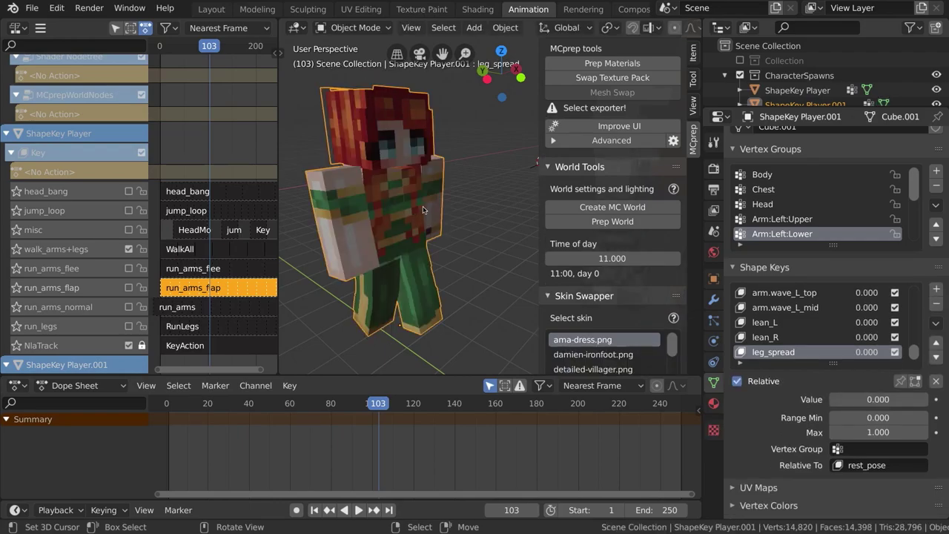
Step: Inspect the remaining outer-layer faces of ShapeKey Player.001 in Edit Mode from several angles and return to Object Mode
mouse_move(422, 200)
middle_down()
mouse_move(467, 208)
mouse_move(411, 202)
middle_up()
key(g)
key(Escape)
key(Tab)
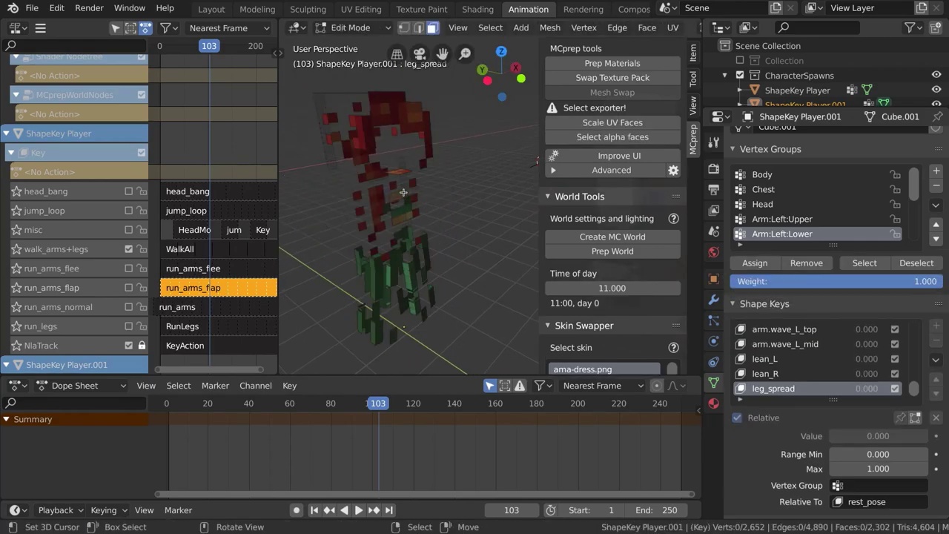
middle_drag(344, 169, 337, 128)
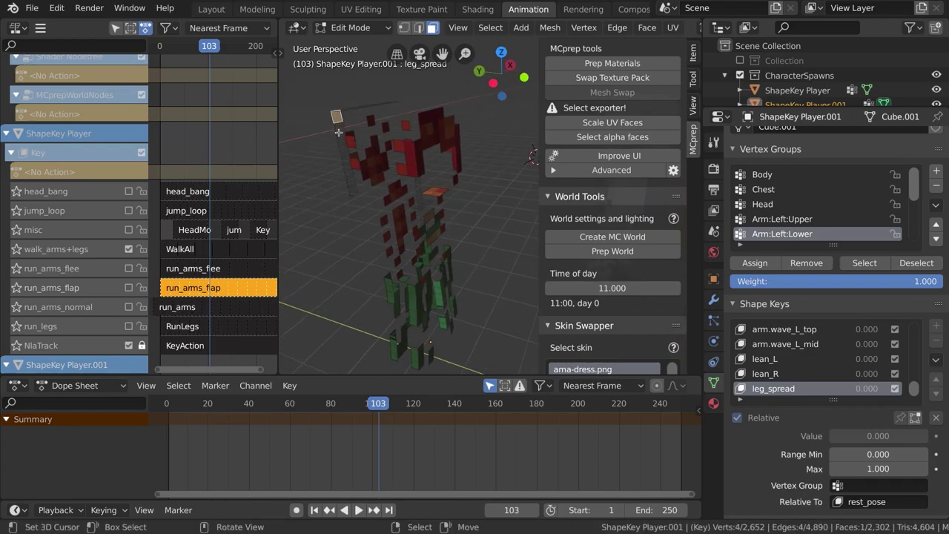
middle_drag(362, 212, 395, 223)
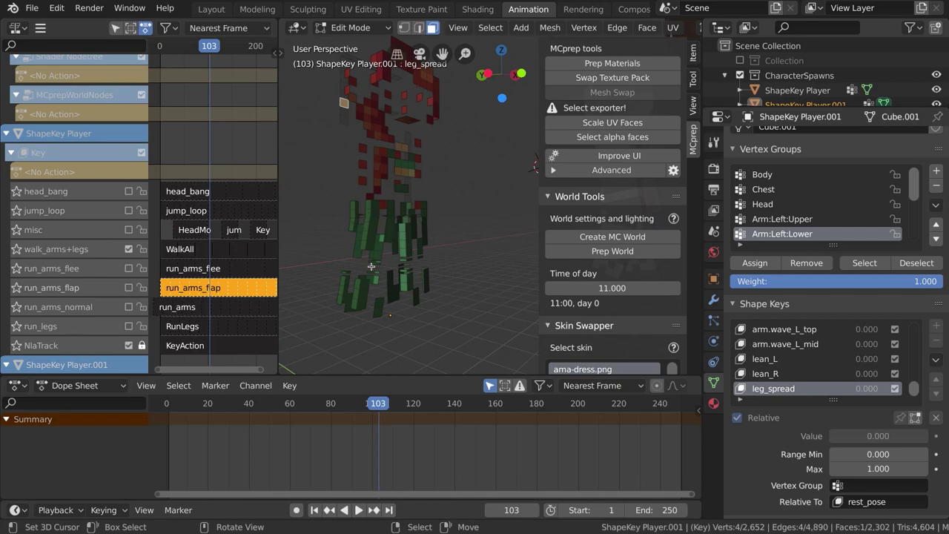
key(Tab)
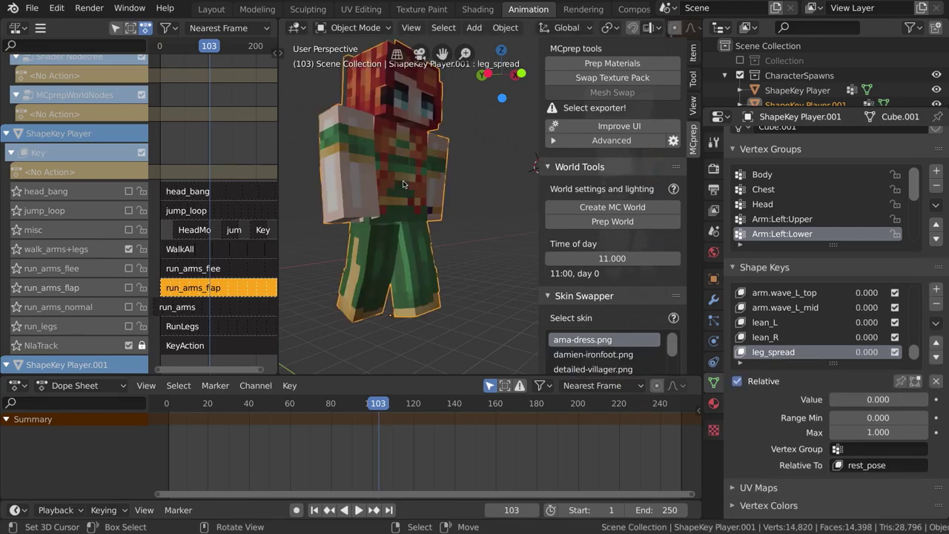
Step: Apply the damien-ironfoot.png skin to ShapeKey Player.003
middle_drag(403, 184, 344, 211)
scroll(393, 208, down, 4)
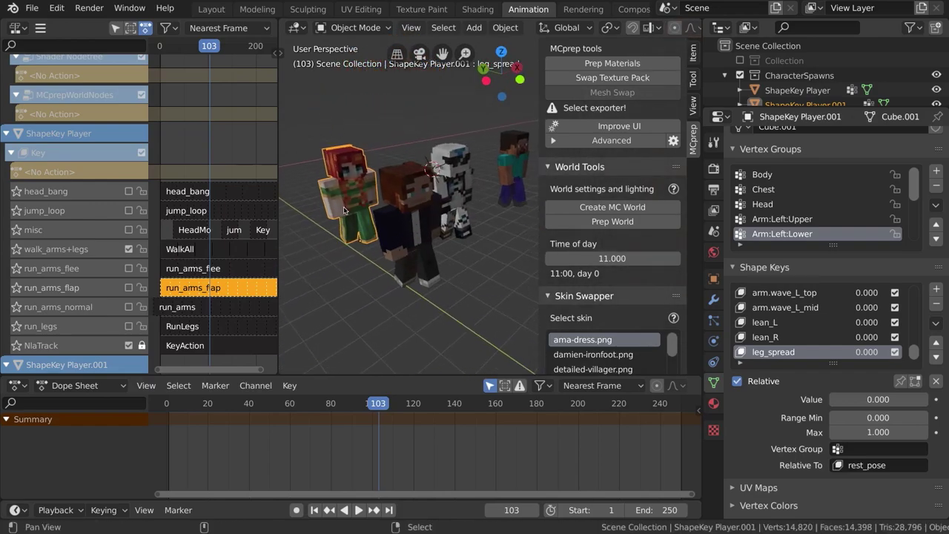
click(408, 245)
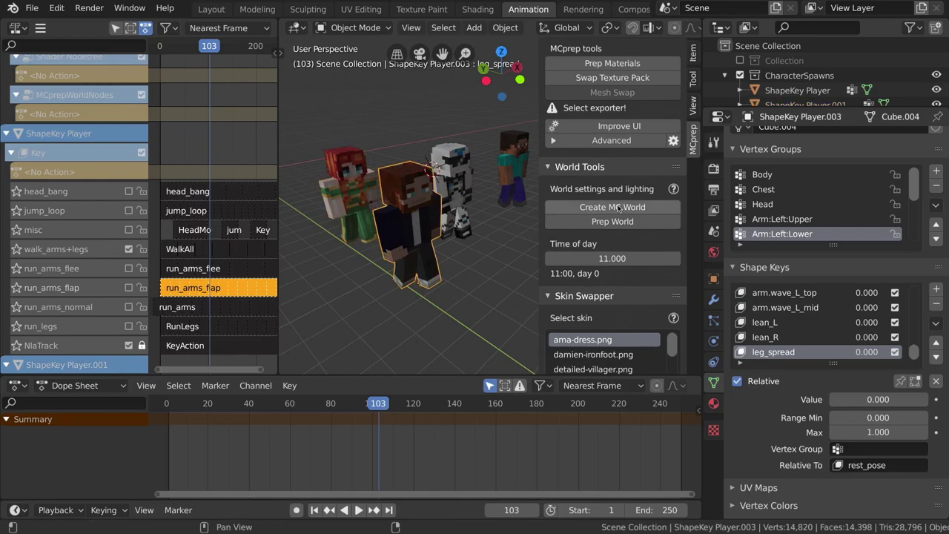
scroll(617, 208, down, 3)
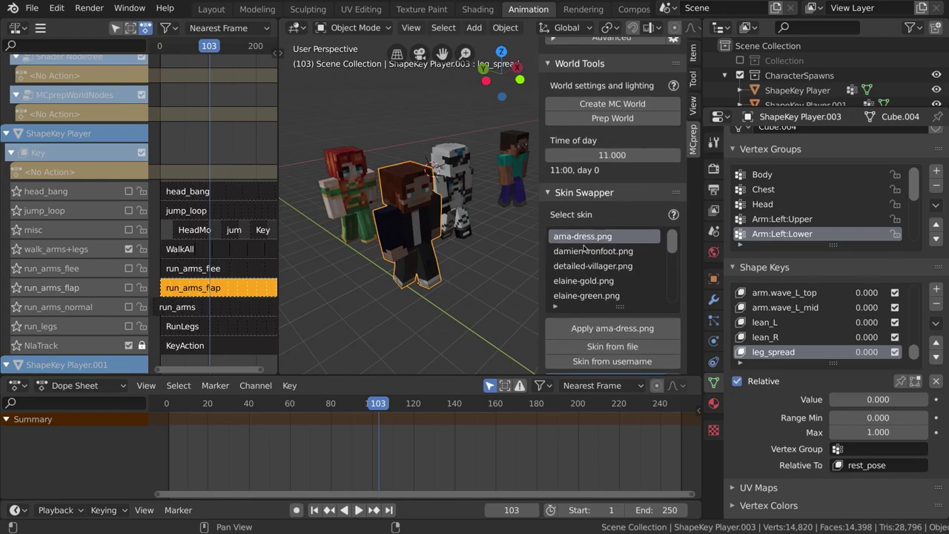
click(577, 251)
click(612, 328)
Step: Apply the detailed-villager.png skin to the original ShapeKey Player
click(450, 169)
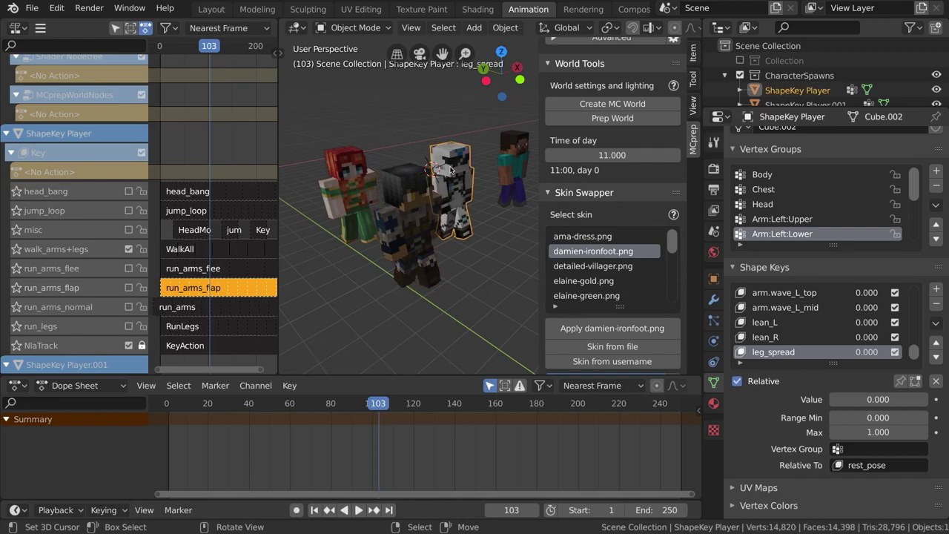
click(574, 265)
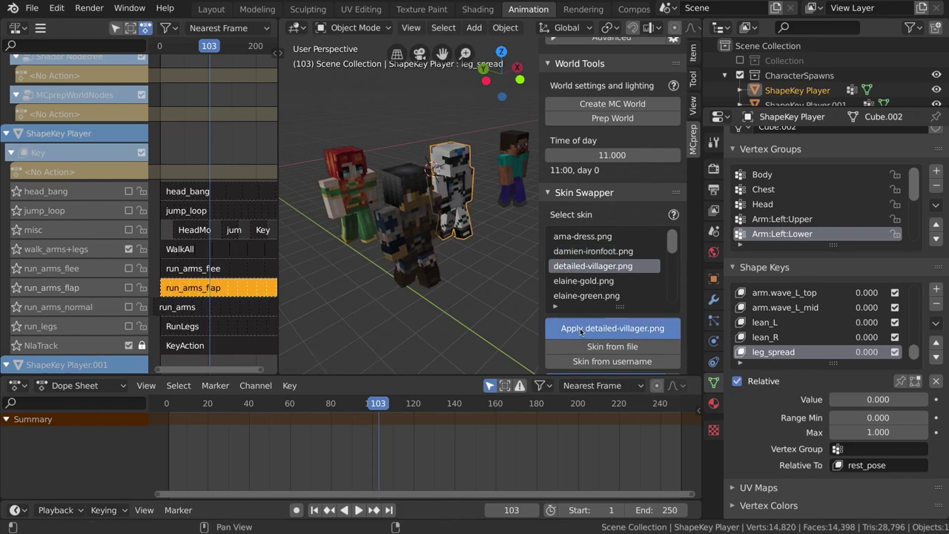
click(612, 327)
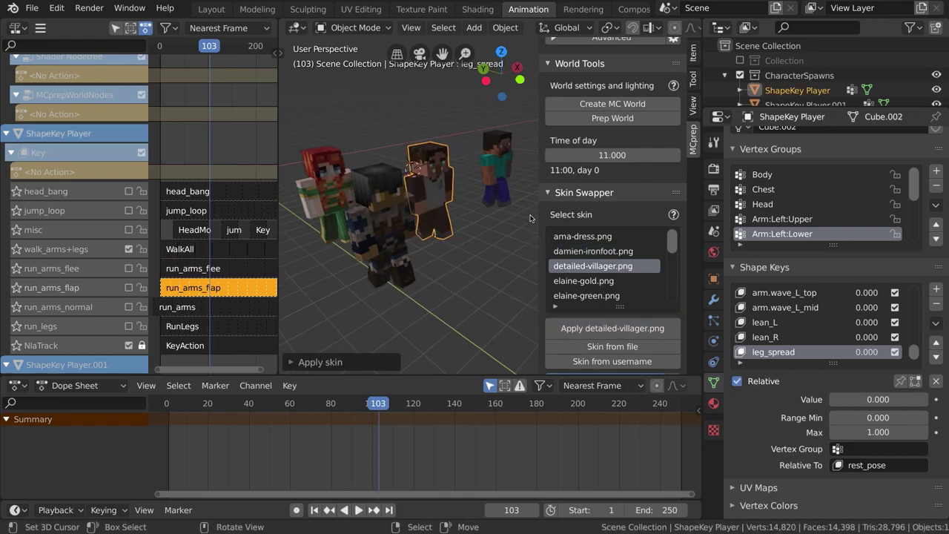
Step: Apply elaine-gold.png to ShapeKey Player.002 and duplicate players around the group, giving the copies the following skins in the list
click(586, 280)
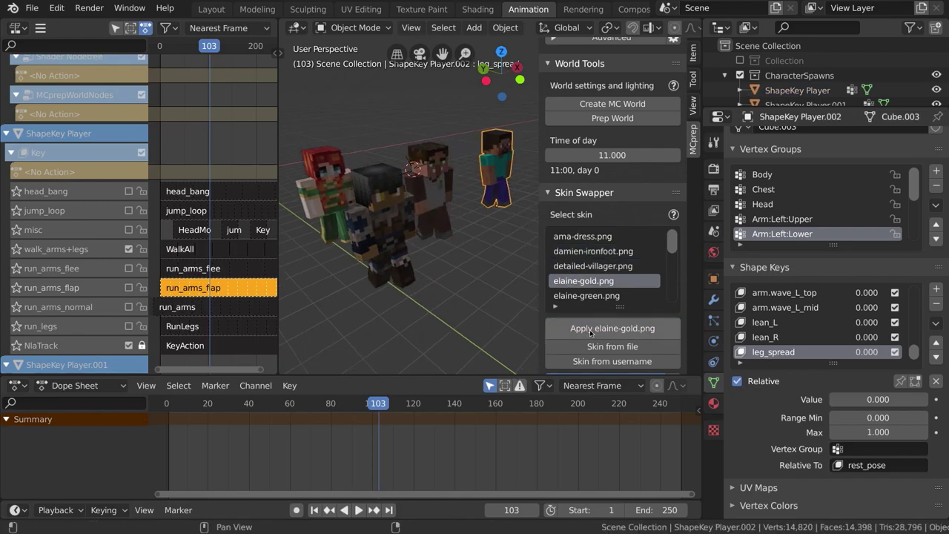
key(shift+d)
click(445, 185)
scroll(604, 267, down, 1)
click(574, 295)
click(613, 328)
key(shift+d)
click(400, 197)
click(585, 281)
click(612, 327)
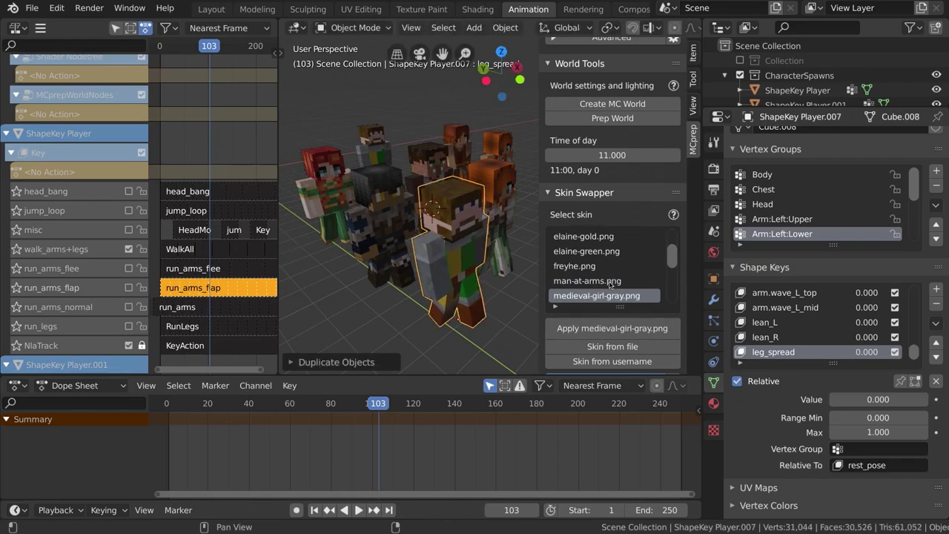
Step: Add more player duplicates to the crowd and apply the remaining skins from medieval-girl-gray.png through yellow-villager.png
key(shift+d)
click(393, 203)
click(612, 327)
key(shift+d)
click(393, 203)
click(593, 236)
click(612, 328)
click(593, 251)
click(612, 327)
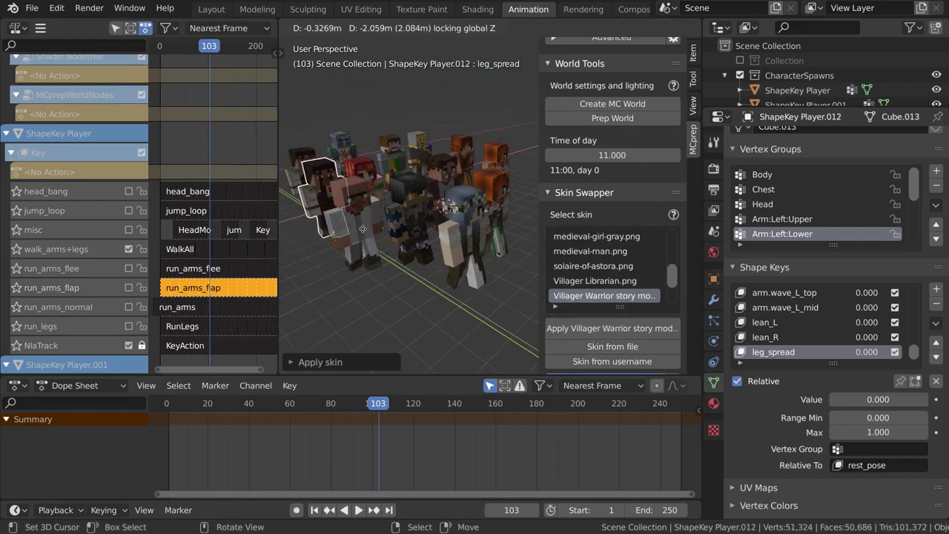
key(shift+d)
click(590, 295)
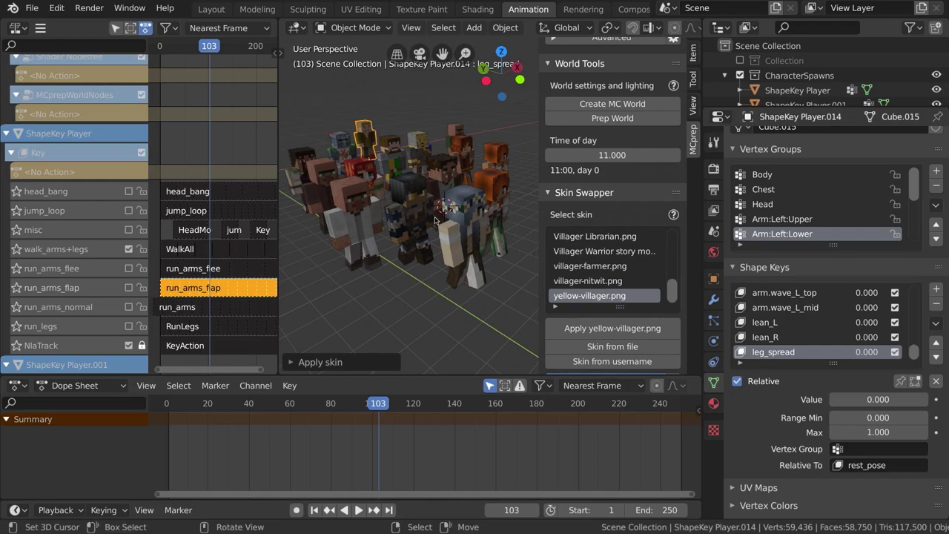
Step: Save tutorial.blend and play the crowd's animation with the sidebar hidden
key(n)
key(space)
middle_drag(445, 222, 412, 192)
scroll(459, 232, up, 2)
scroll(474, 234, down, 4)
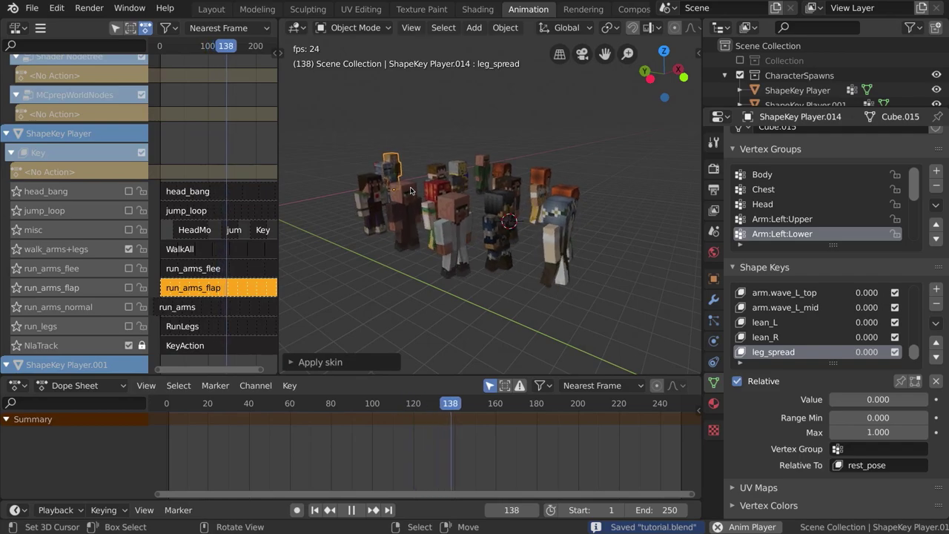
scroll(410, 190, down, 3)
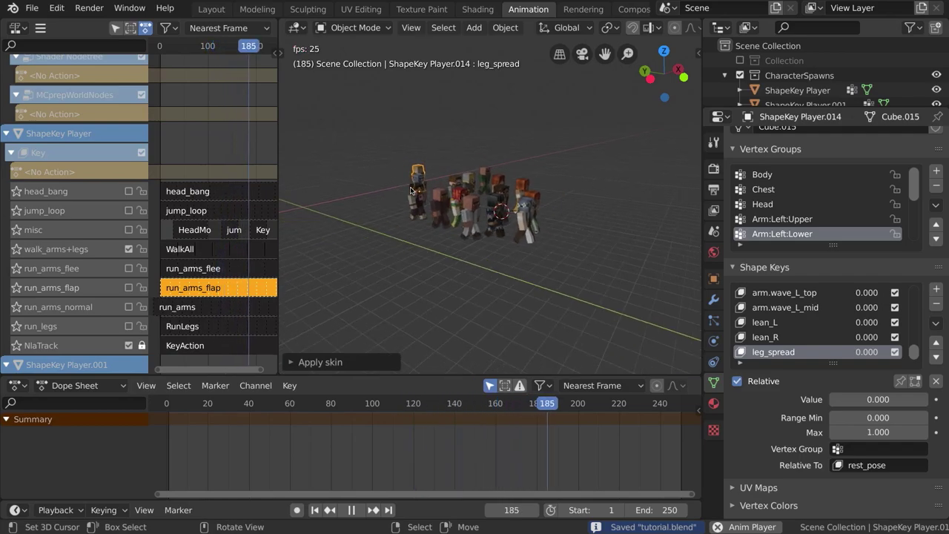
Step: Select all the player characters and try moving the whole group
key(a)
key(g)
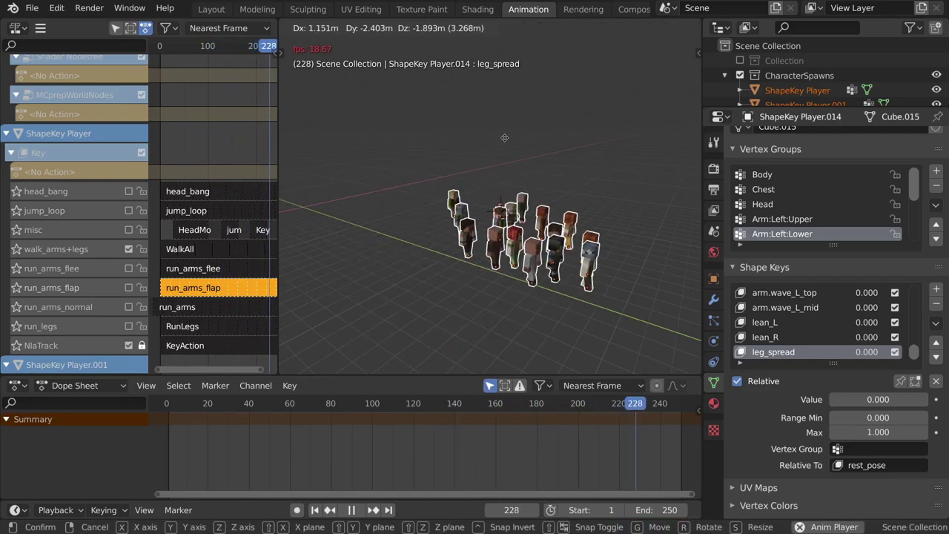
click(456, 126)
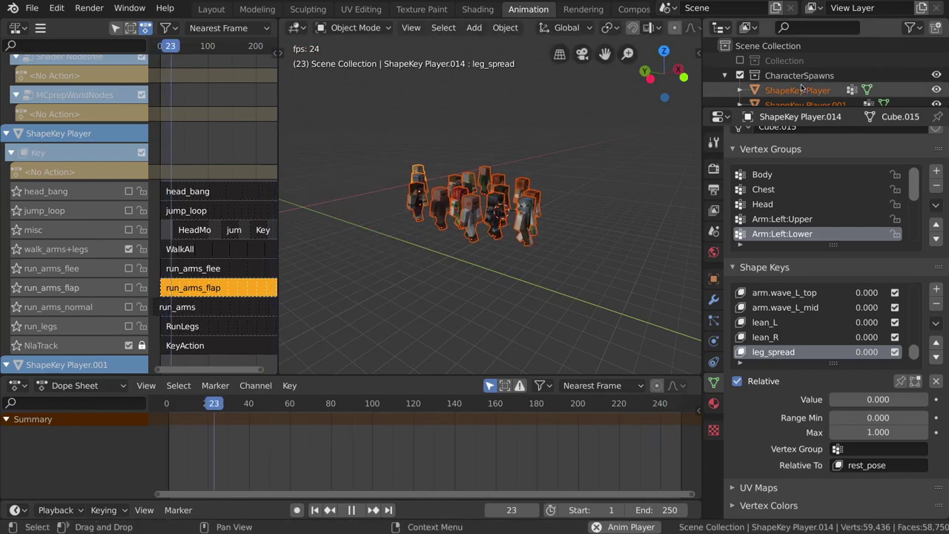
Step: Examine the CharacterSpawns collection's players in the outliner and the walking crowd in the viewport
scroll(800, 84, down, 2)
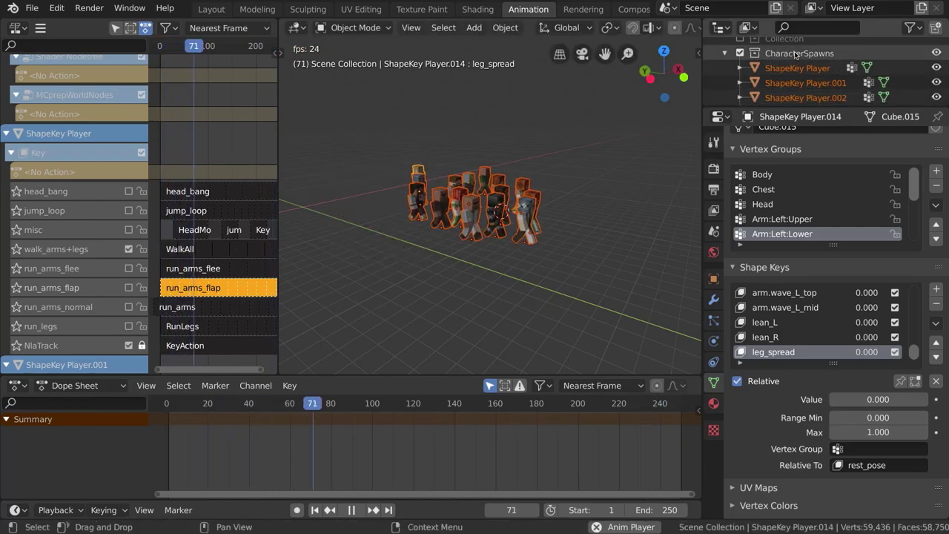
scroll(794, 54, up, 2)
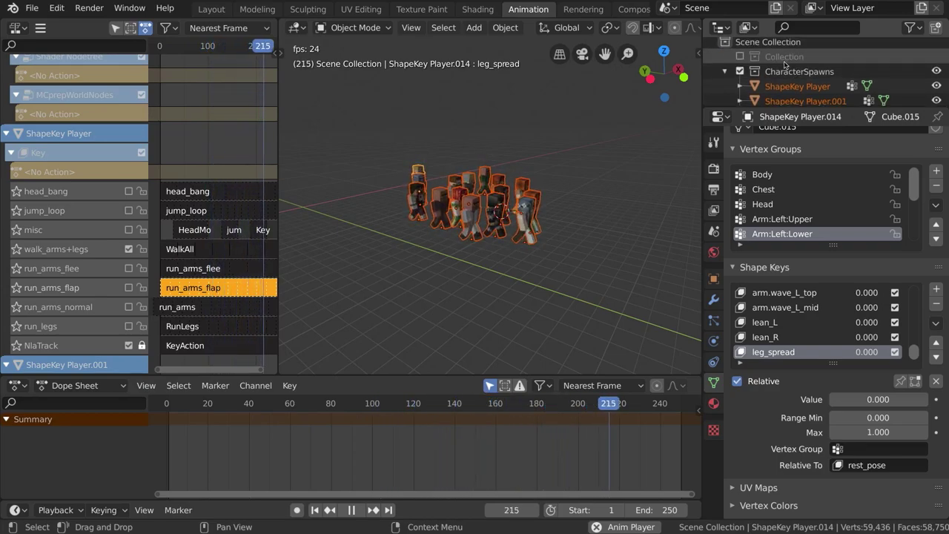
scroll(501, 179, up, 4)
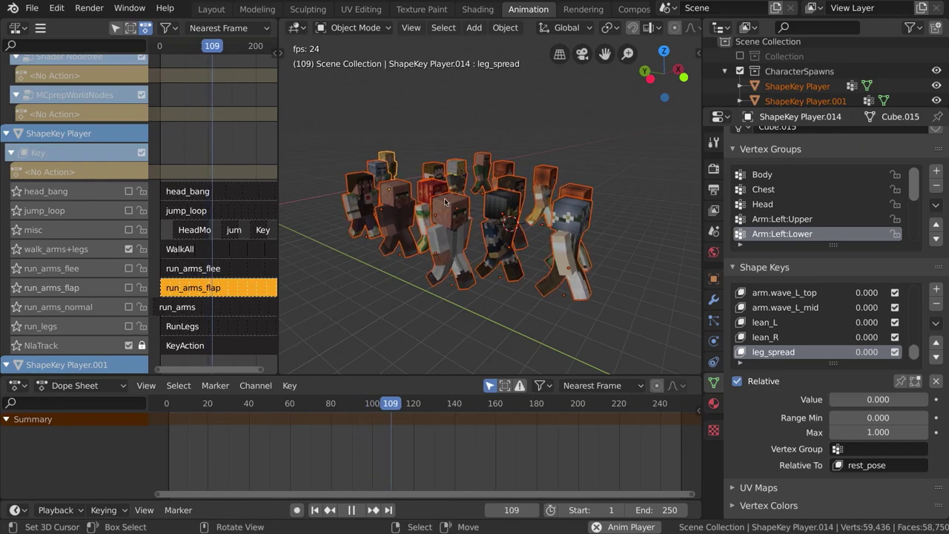
middle_drag(448, 203, 475, 208)
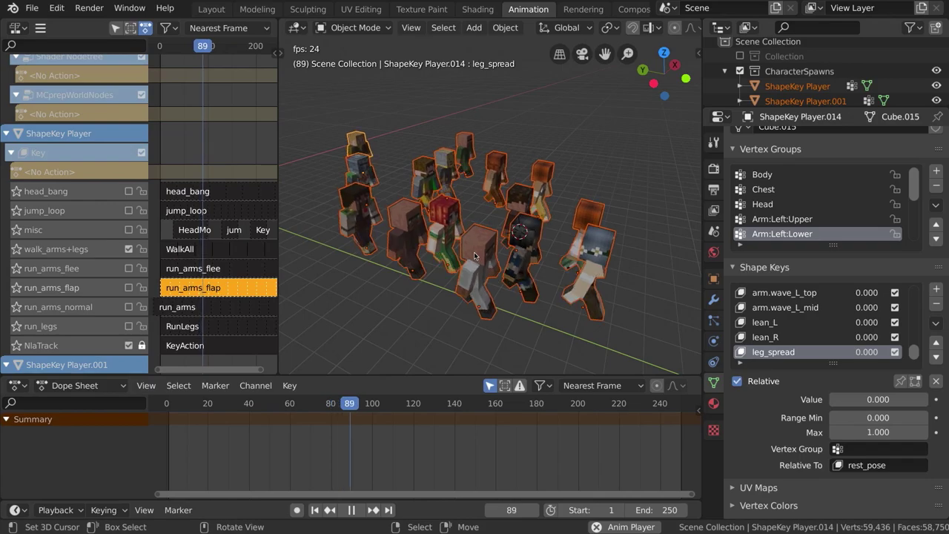
Step: Select ShapeKey Player.007 at the crowd's front, widen the NLA editor, limit it to the selected character and collapse the Scene channels
middle_drag(473, 251, 532, 299)
click(508, 274)
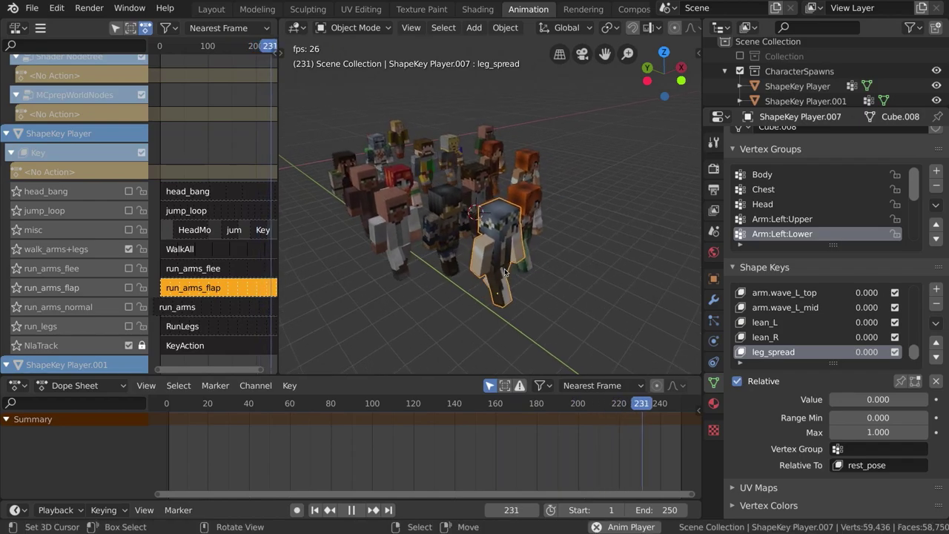
scroll(459, 244, up, 2)
drag(279, 127, 355, 127)
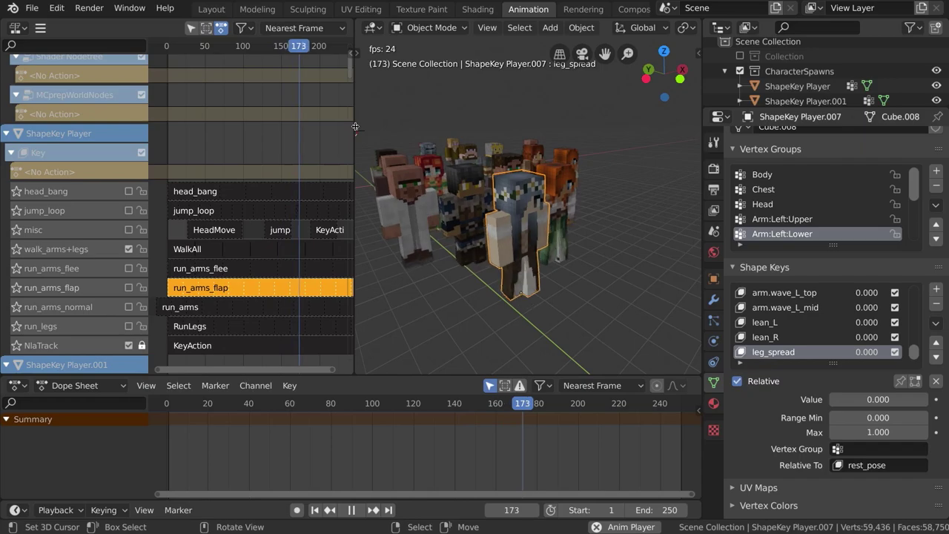
click(192, 28)
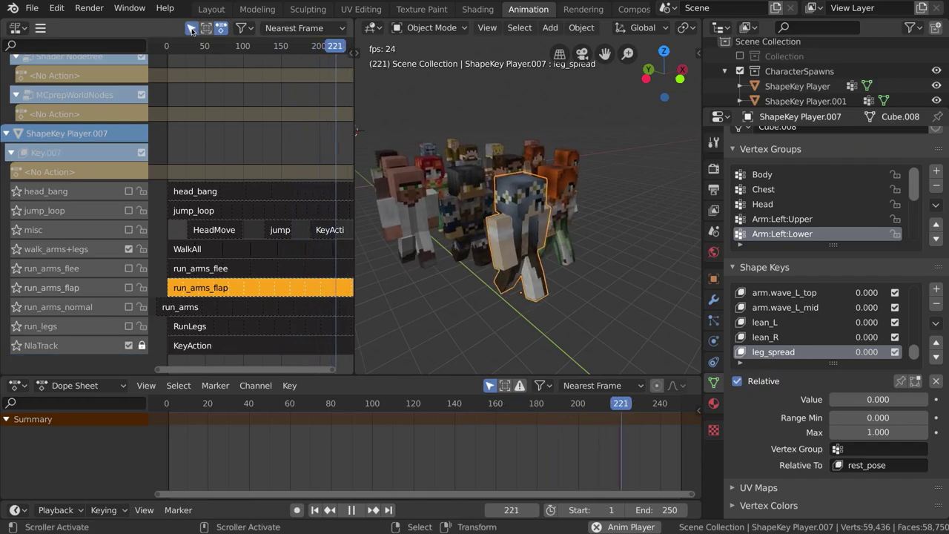
scroll(74, 148, up, 3)
click(6, 64)
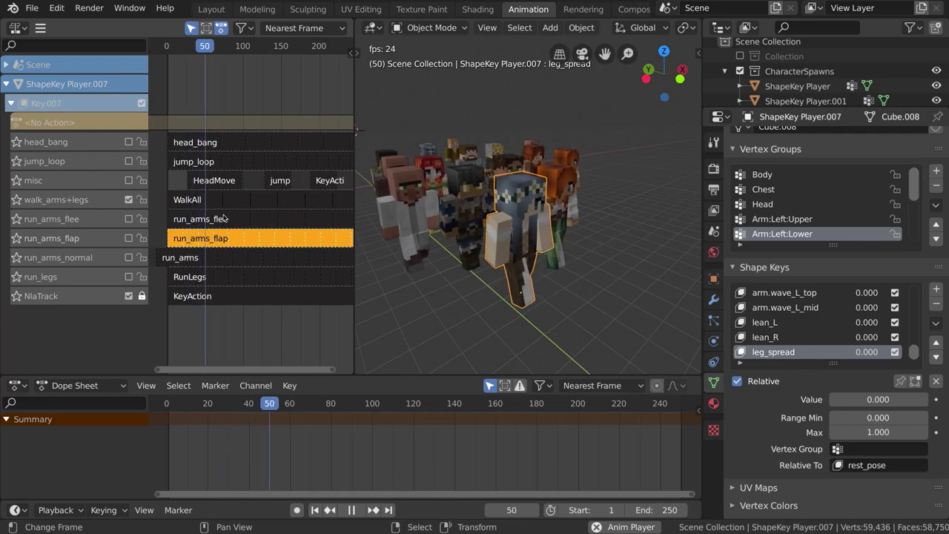
Step: Shift ShapeKey Player.007's WalkAll strip to start earlier so its walk is out of sync with the crowd
drag(219, 201, 206, 202)
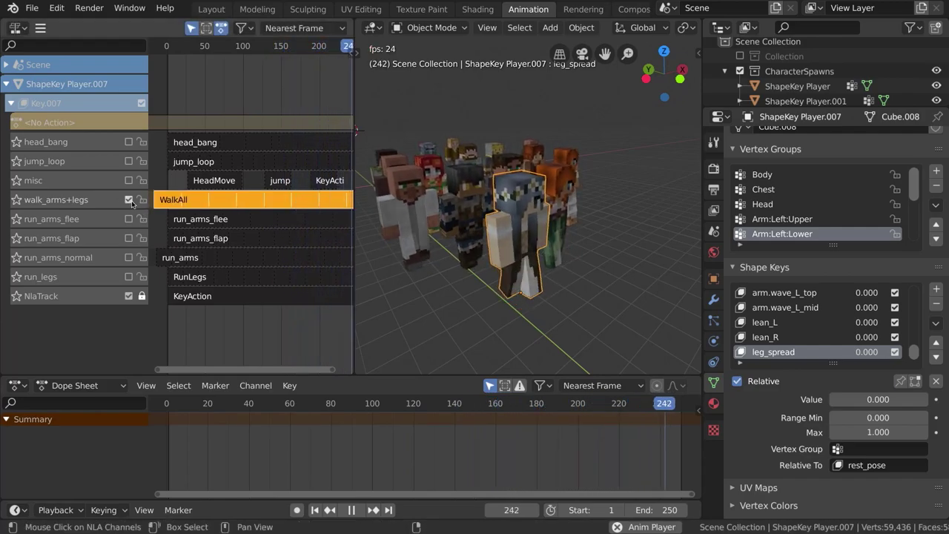
middle_drag(535, 249, 548, 245)
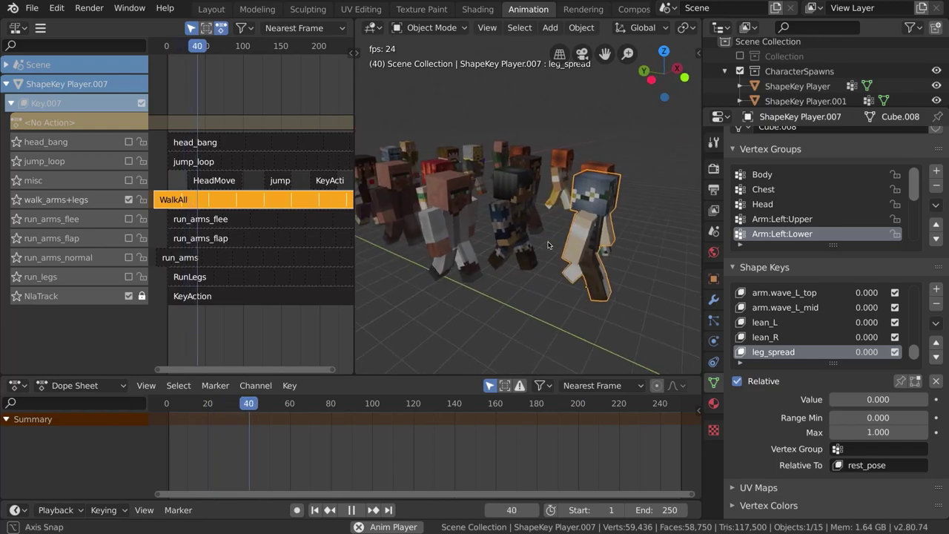
drag(321, 206, 315, 213)
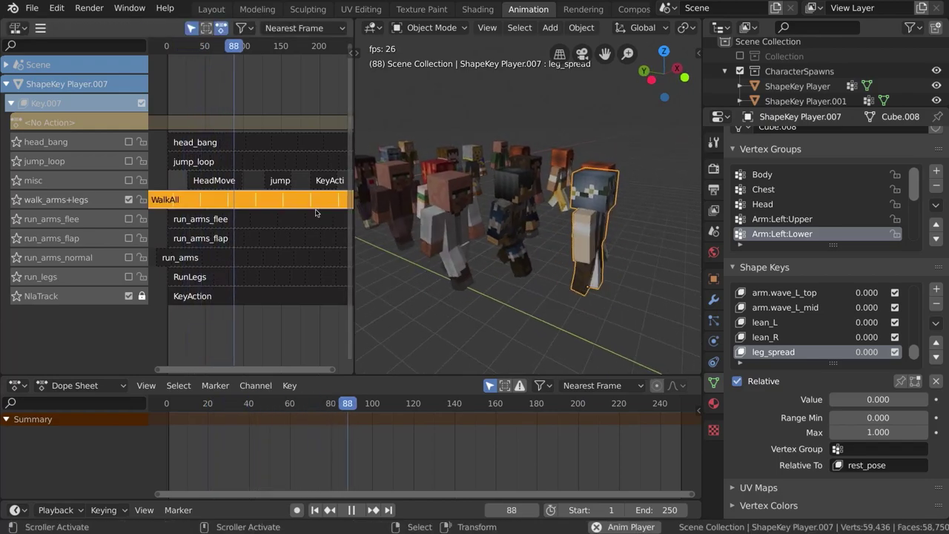
Step: Offset the WalkAll strips of ShapeKey Player.010 and the brown-robed villager behind it
click(451, 231)
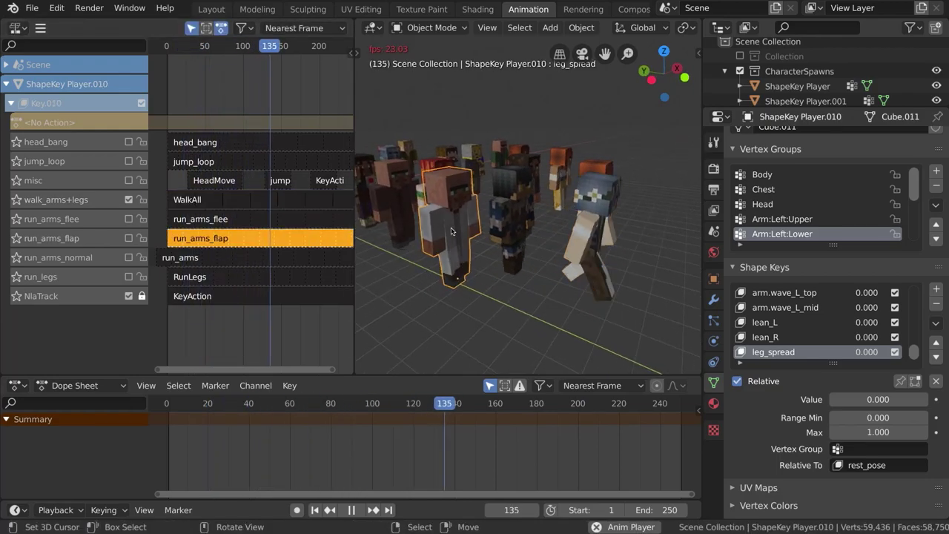
drag(223, 240, 223, 200)
click(395, 199)
click(231, 198)
Step: Stretch ShapeKey Player.003's WalkAll strip to about 1.29 times its length, with its start at about frame -17
click(508, 200)
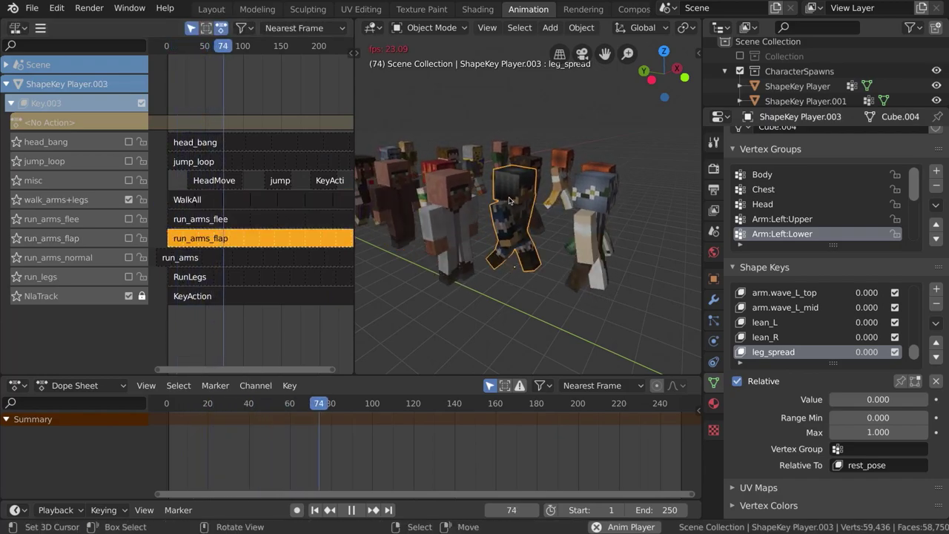
middle_drag(490, 247, 474, 245)
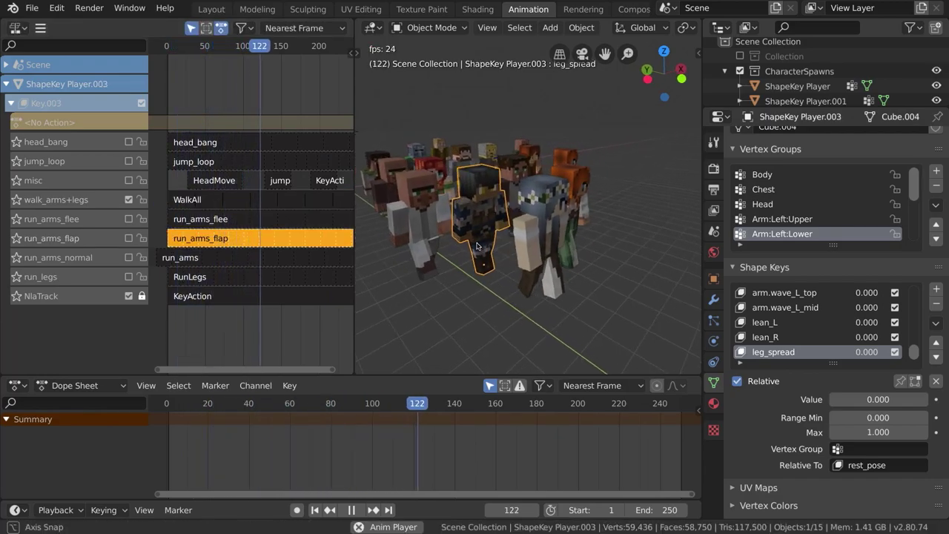
scroll(475, 242, up, 5)
scroll(478, 237, down, 2)
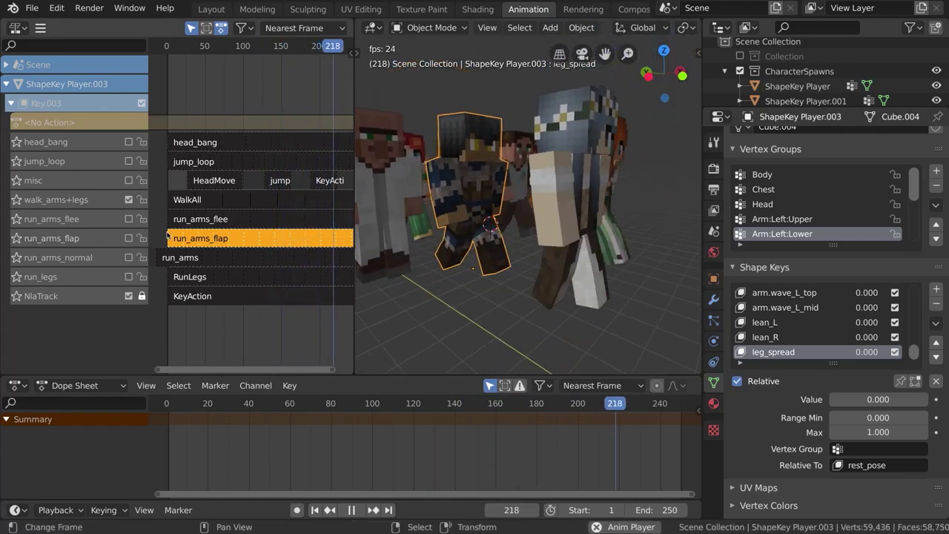
click(191, 203)
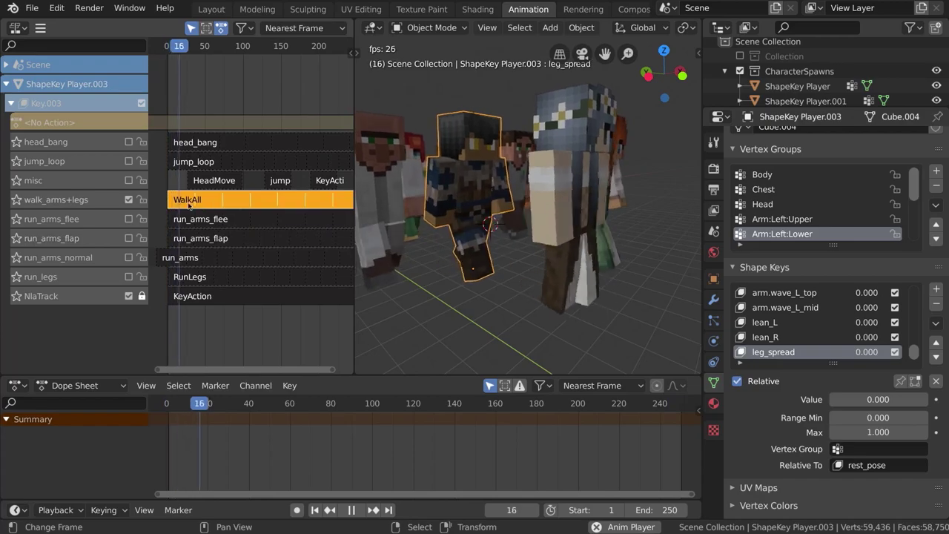
key(s)
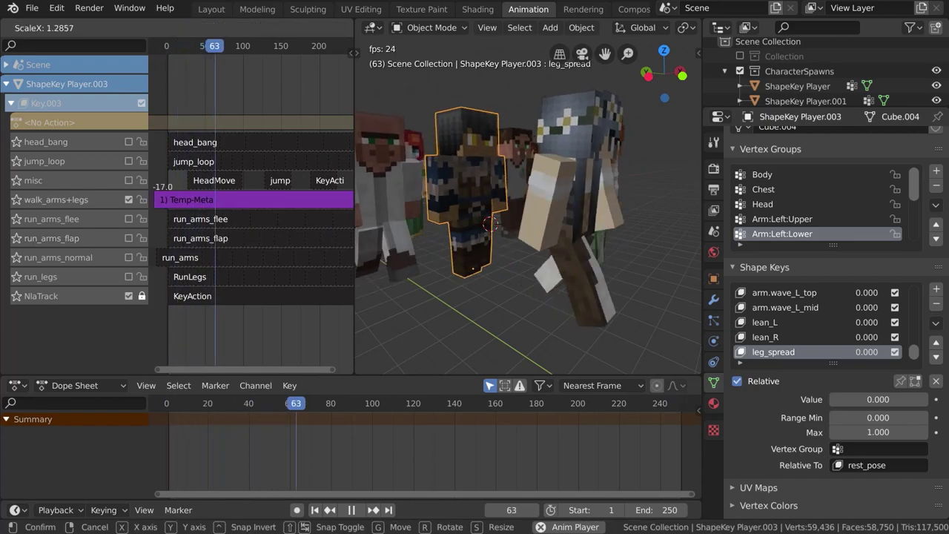
click(162, 199)
key(g)
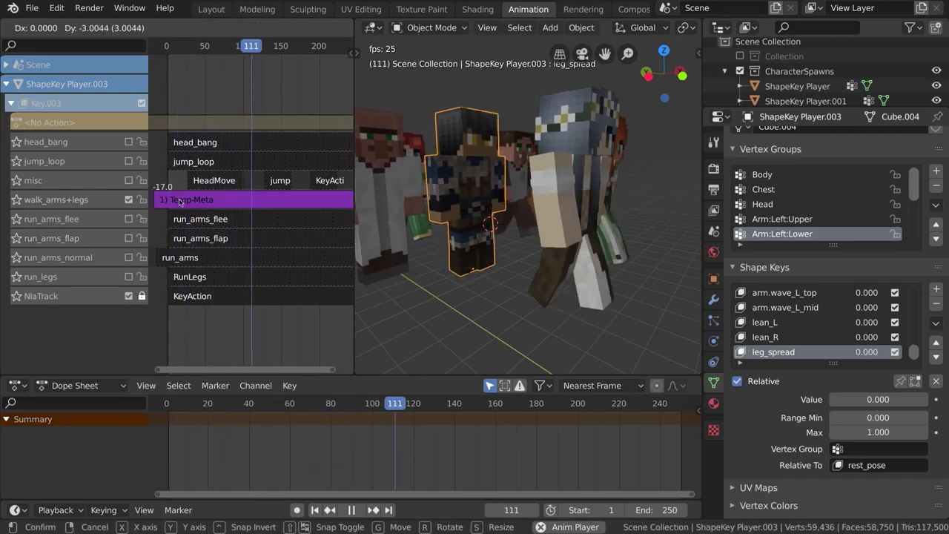
click(179, 202)
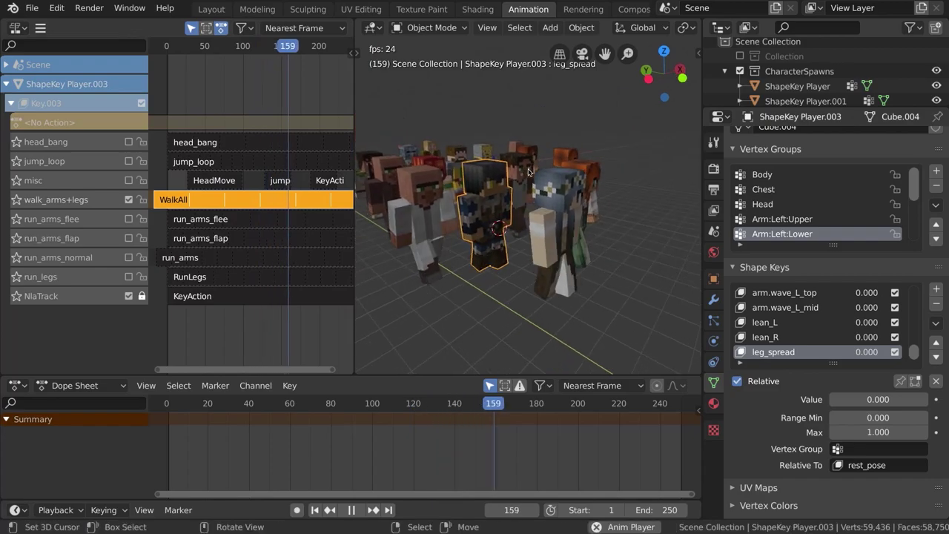
Step: Shrink the original ShapeKey Player's WalkAll strip to a scale of about 0.595 and move its start to frame -29
click(168, 240)
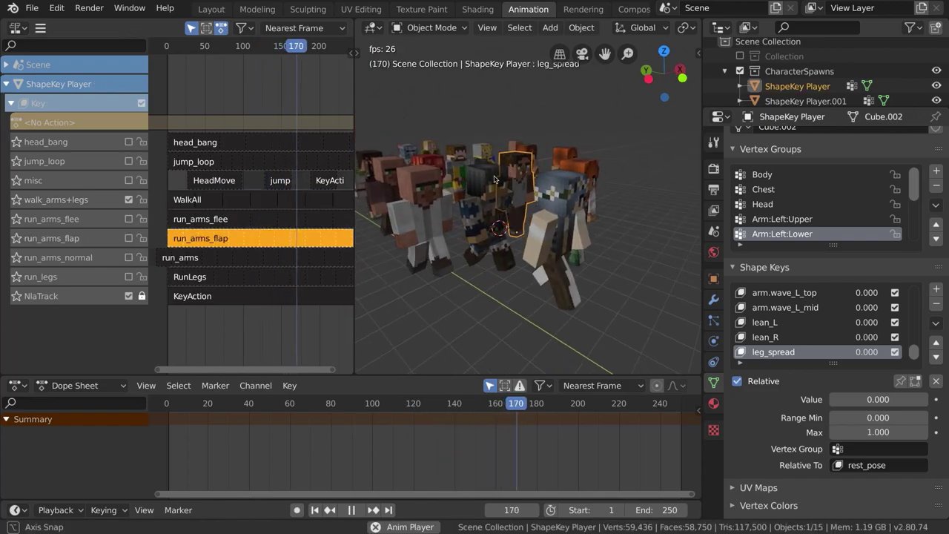
click(186, 202)
key(s)
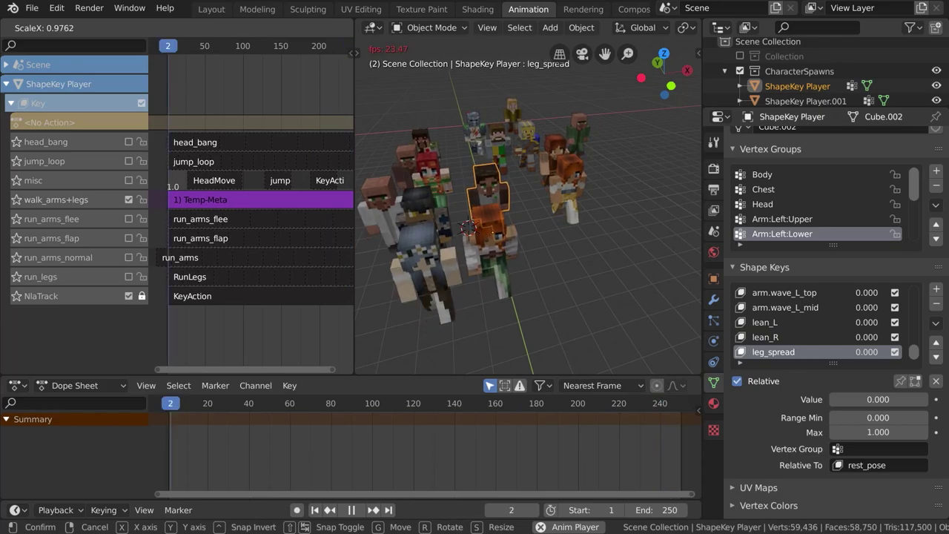
click(240, 205)
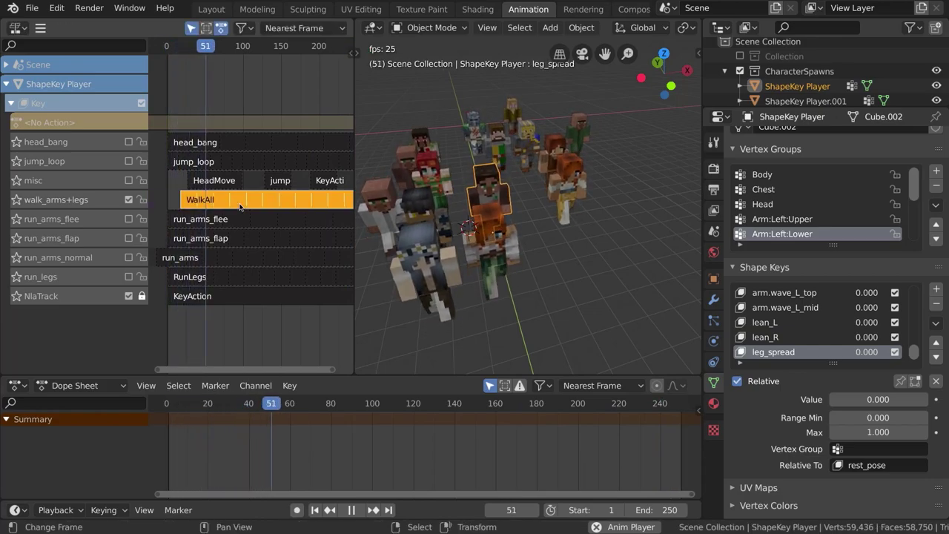
key(g)
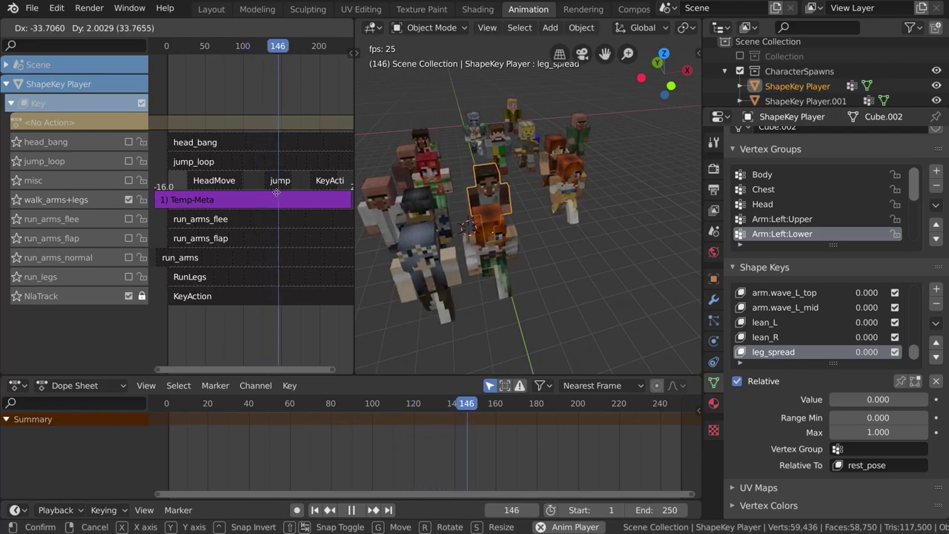
click(276, 192)
Step: Set the Repeat of ShapeKey Player's WalkAll strip to 71 so the walk extends well past the scene's end
scroll(270, 195, down, 1)
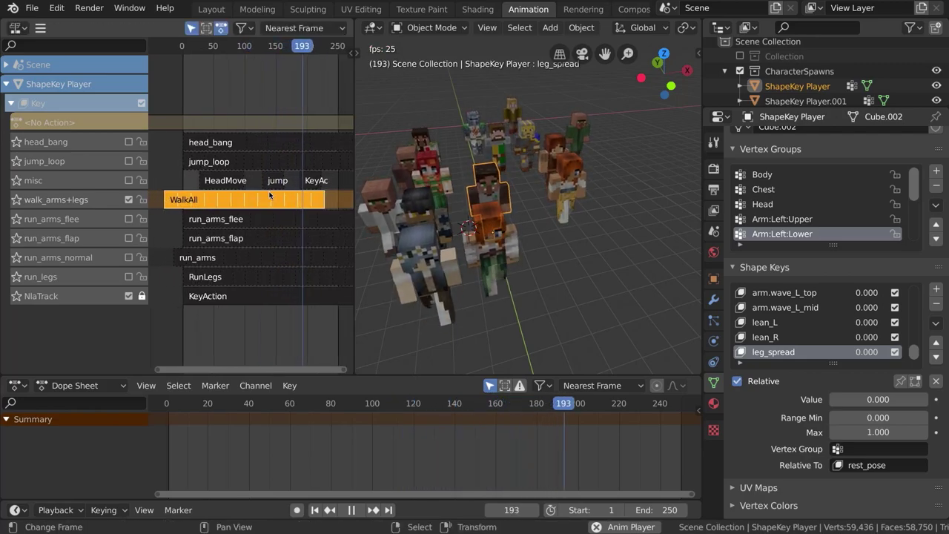
scroll(270, 194, right, 2)
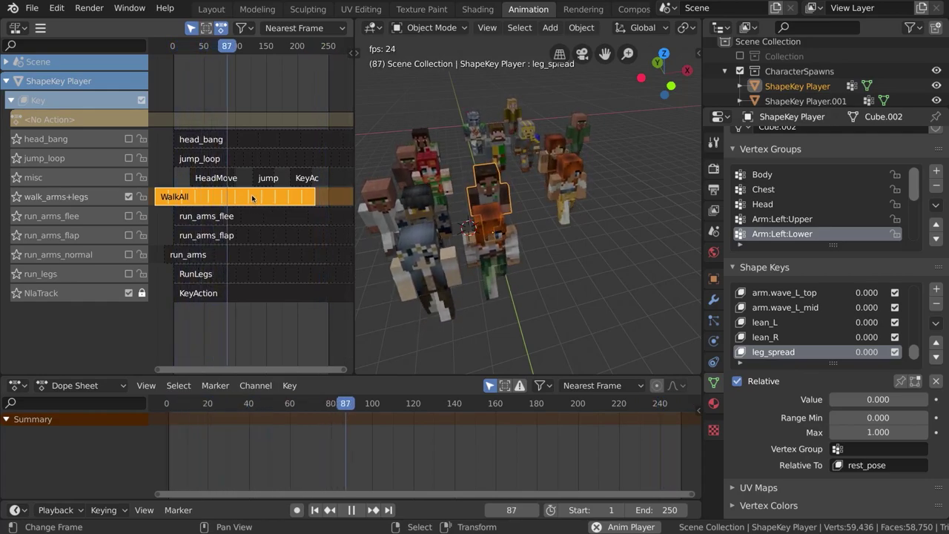
key(n)
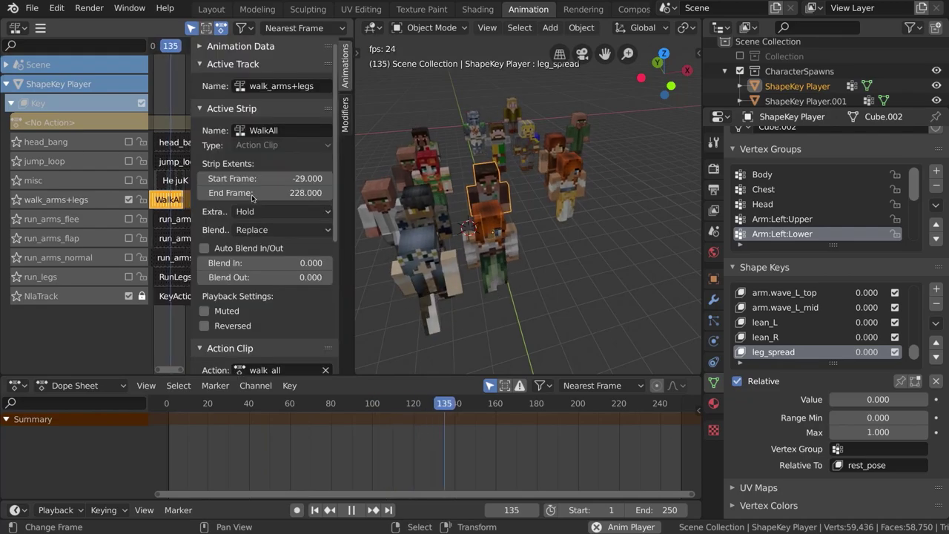
scroll(235, 201, down, 5)
scroll(236, 202, down, 6)
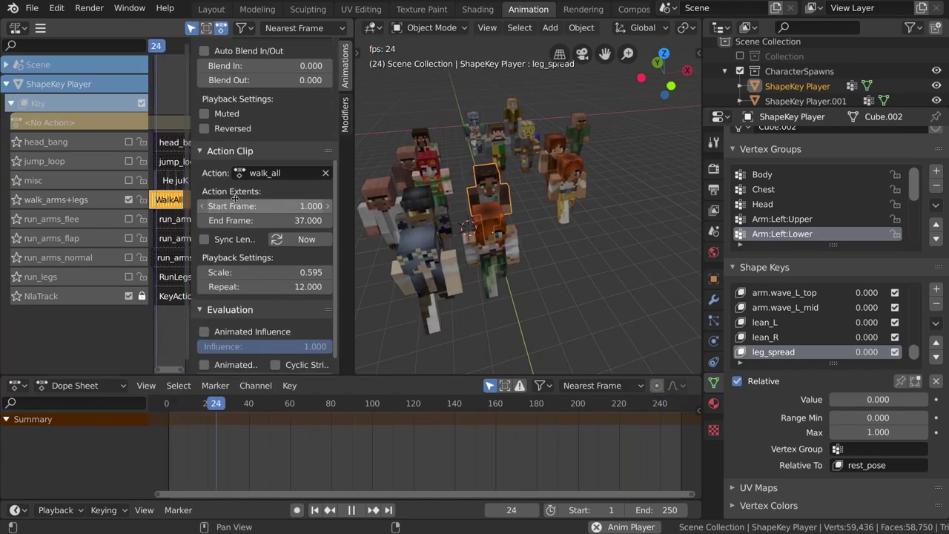
drag(297, 286, 367, 286)
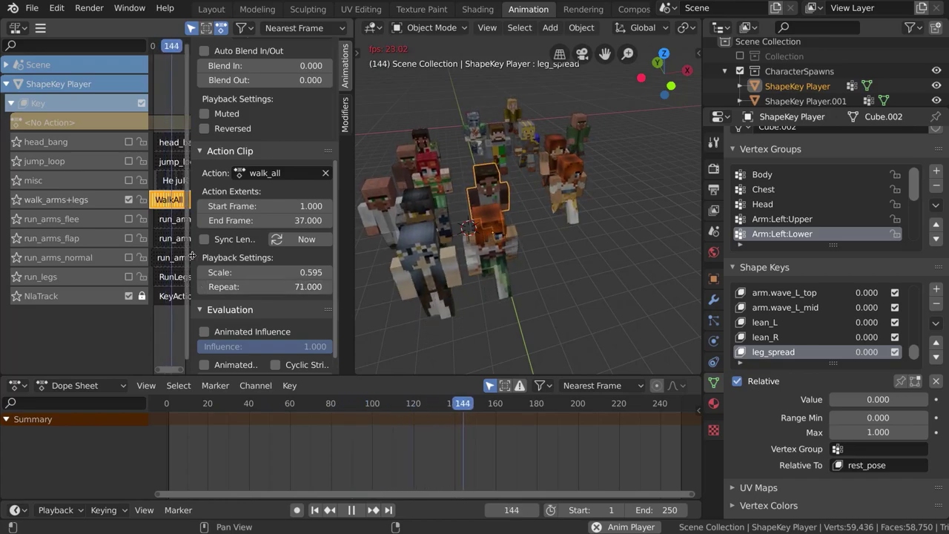
key(n)
ctrl+scroll(244, 248, down, 6)
scroll(303, 240, down, 3)
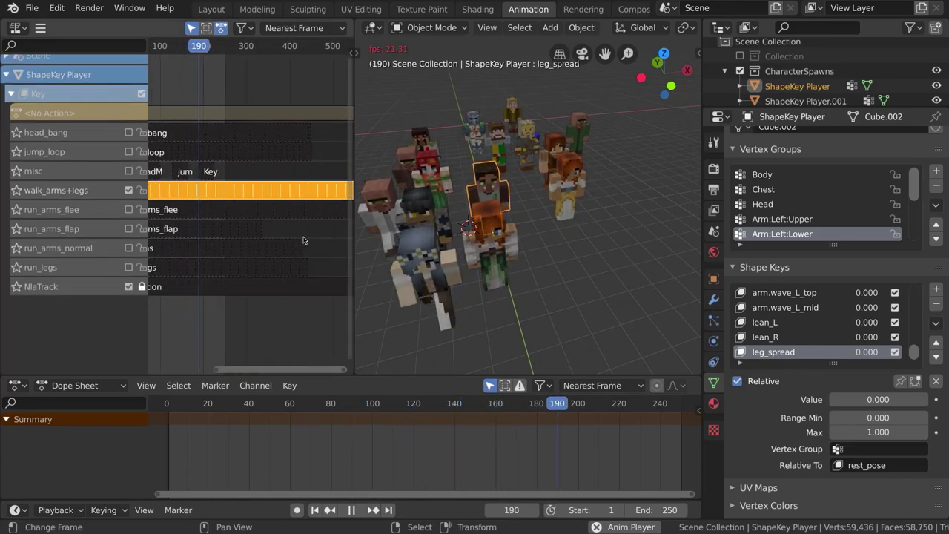
ctrl+scroll(303, 240, up, 5)
scroll(304, 240, up, 1)
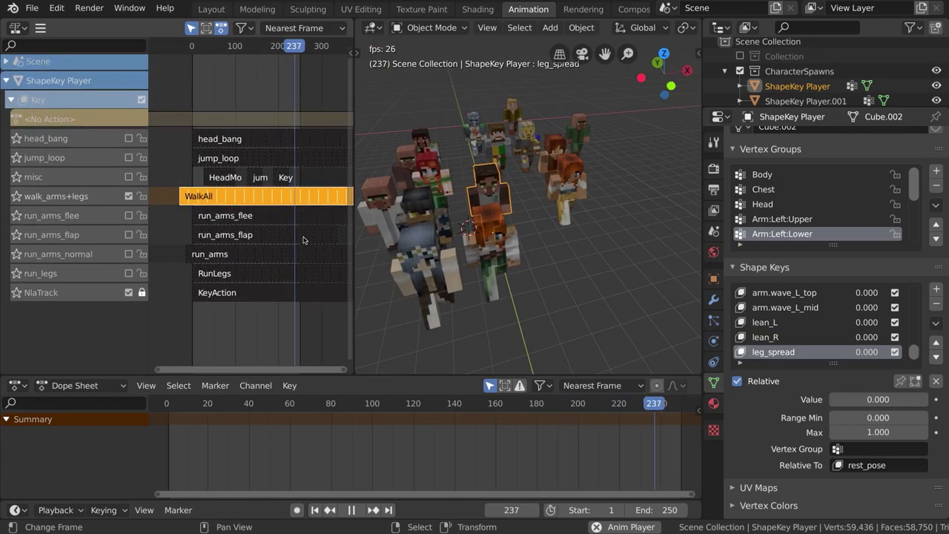
Step: Shift ShapeKey Player.002's WalkAll strip slightly earlier
click(567, 181)
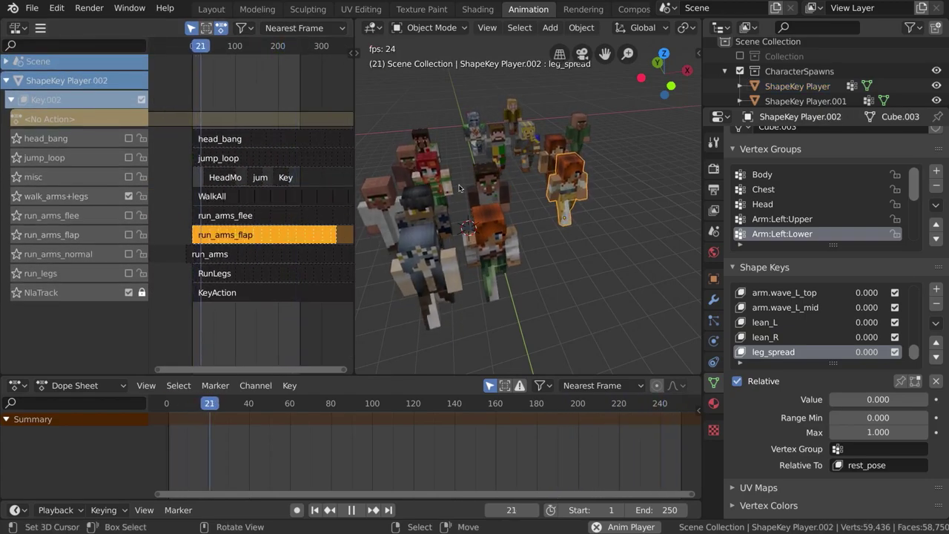
click(272, 197)
drag(271, 197, 266, 197)
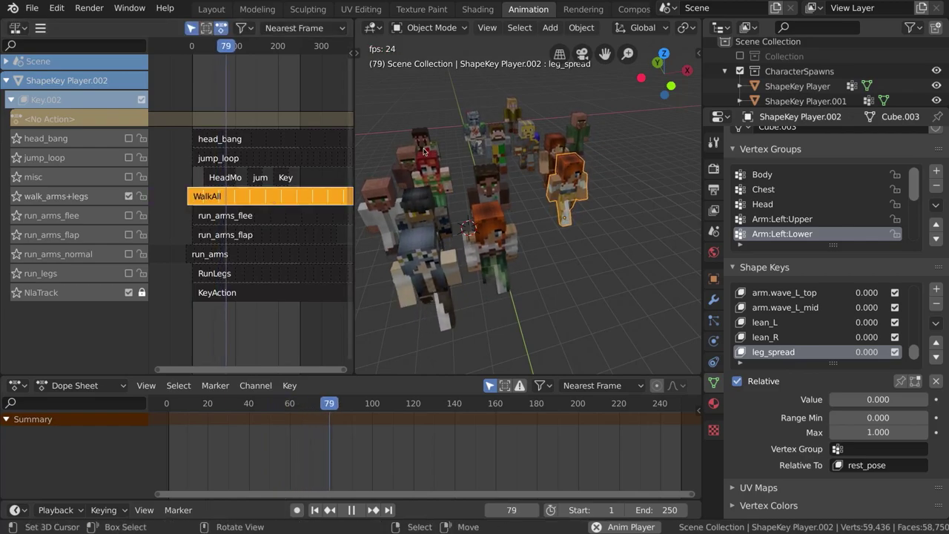
Step: Inspect the walk_all keyframes of ShapeKey Player.006 in tweak mode and shift its WalkAll strip earlier
click(489, 144)
click(254, 197)
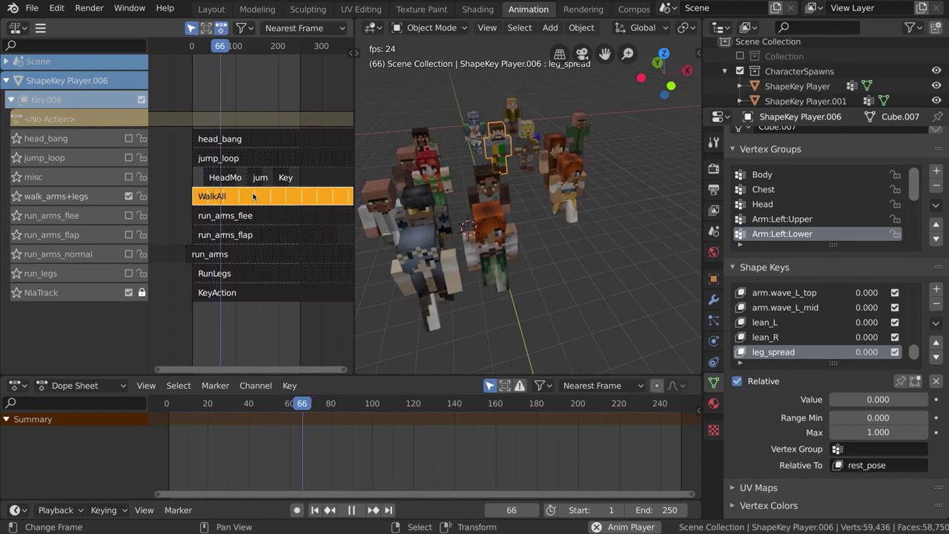
key(Tab)
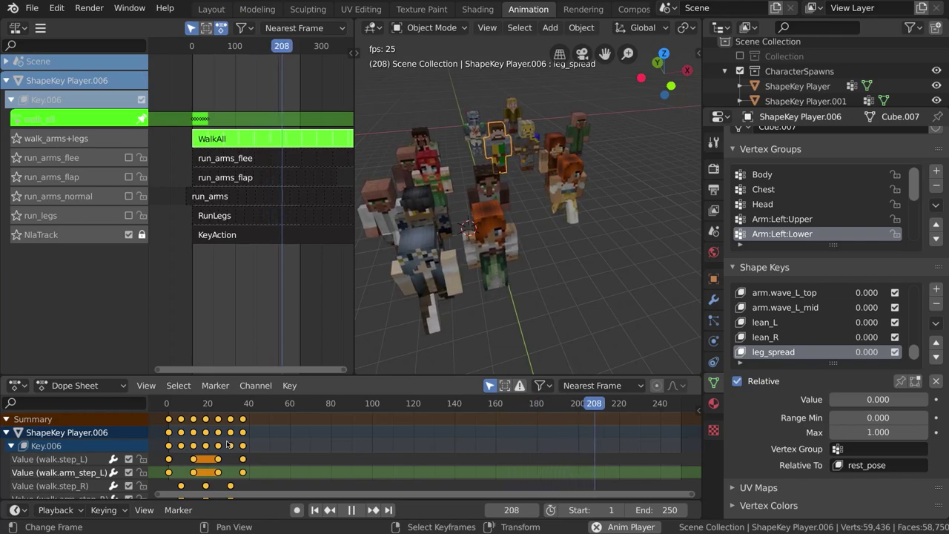
scroll(74, 444, down, 1)
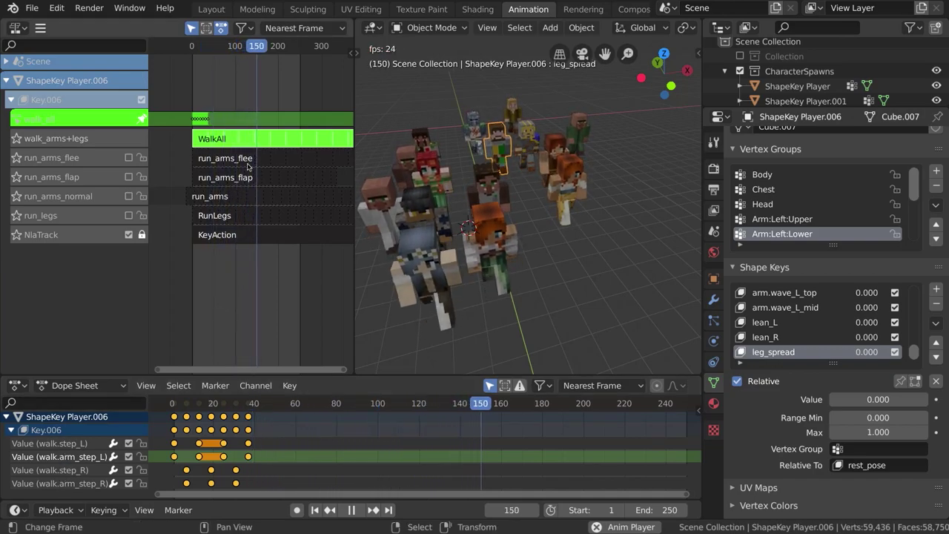
key(Tab)
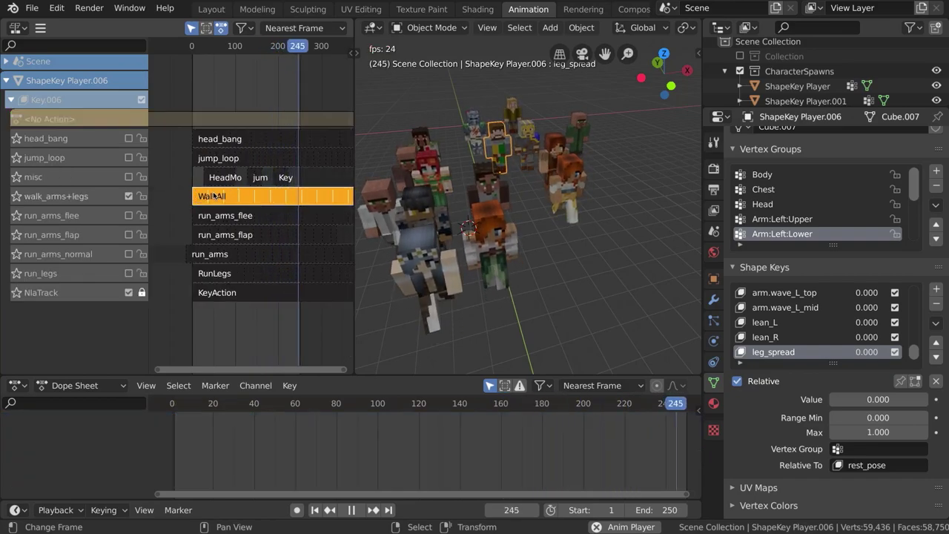
drag(276, 205, 265, 200)
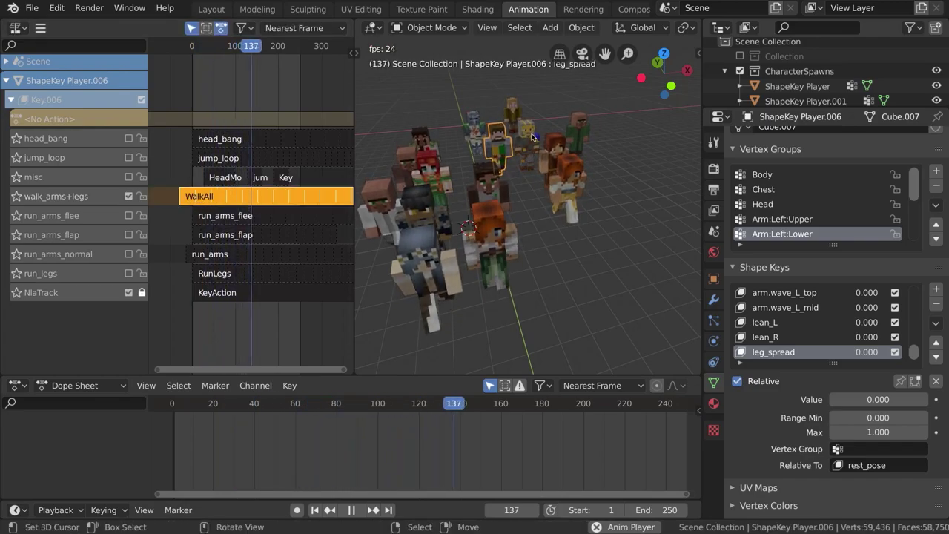
Step: Offset ShapeKey Player.005's WalkAll strip to start earlier and enable its head_bang track
click(232, 235)
mouse_move(264, 193)
mouse_down()
mouse_move(246, 194)
mouse_move(279, 193)
mouse_up()
key(ctrl+z)
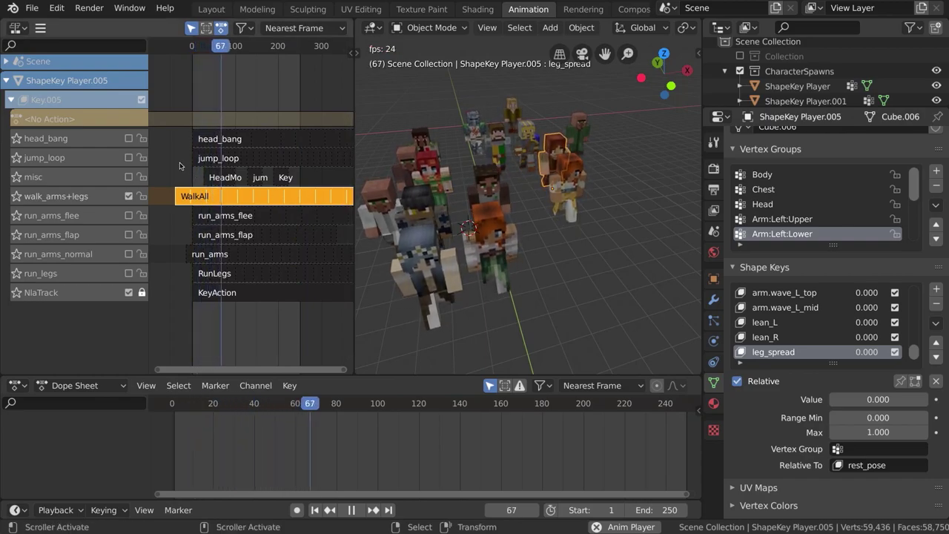
click(128, 138)
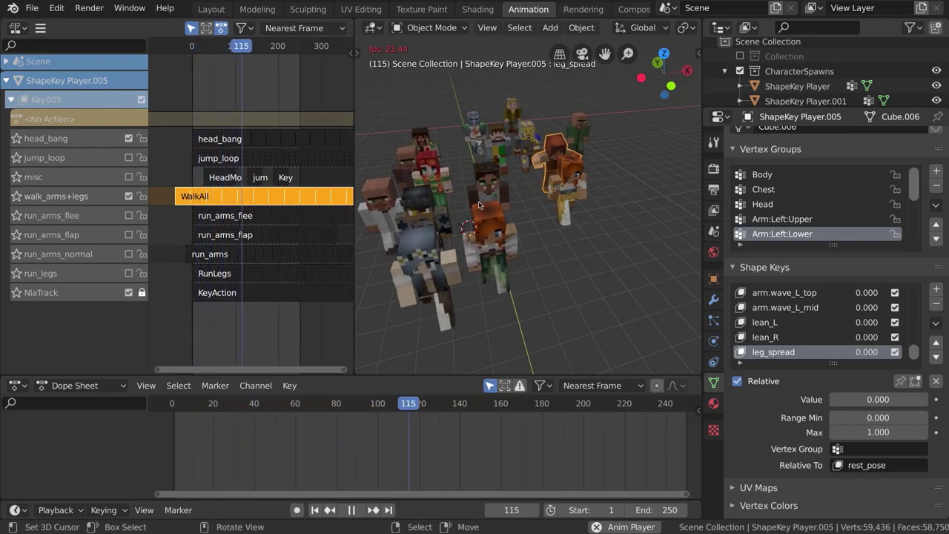
Step: Shift the WalkAll strips of the dark-haired player at the crowd's edge and ShapeKey Player.009 slightly in time
middle_drag(539, 216, 485, 196)
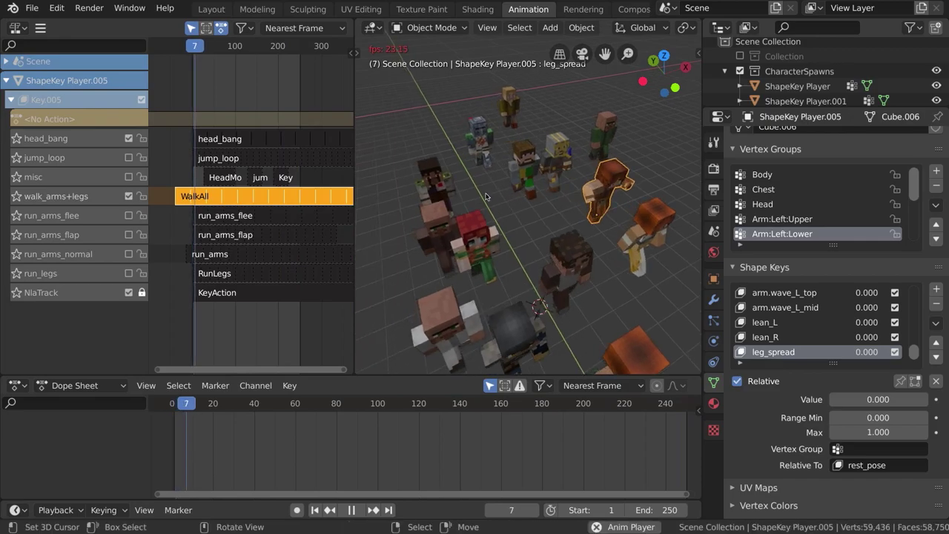
click(424, 175)
mouse_move(252, 196)
mouse_down()
mouse_move(279, 139)
mouse_move(264, 208)
mouse_move(252, 196)
mouse_up()
click(480, 142)
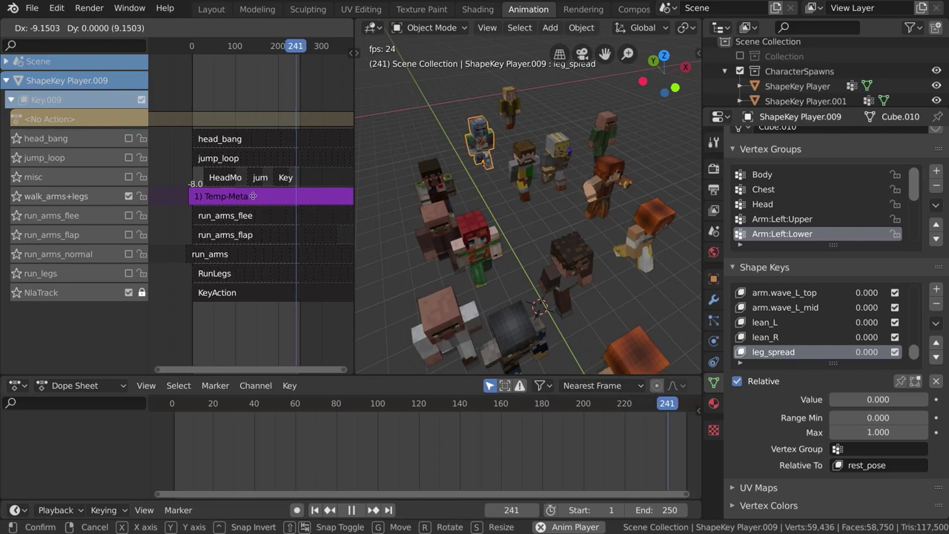
click(253, 195)
Step: Offset the WalkAll strips of ShapeKey Player.008 and ShapeKey Player.014 so their walks start earlier
middle_drag(481, 185, 536, 176)
click(481, 194)
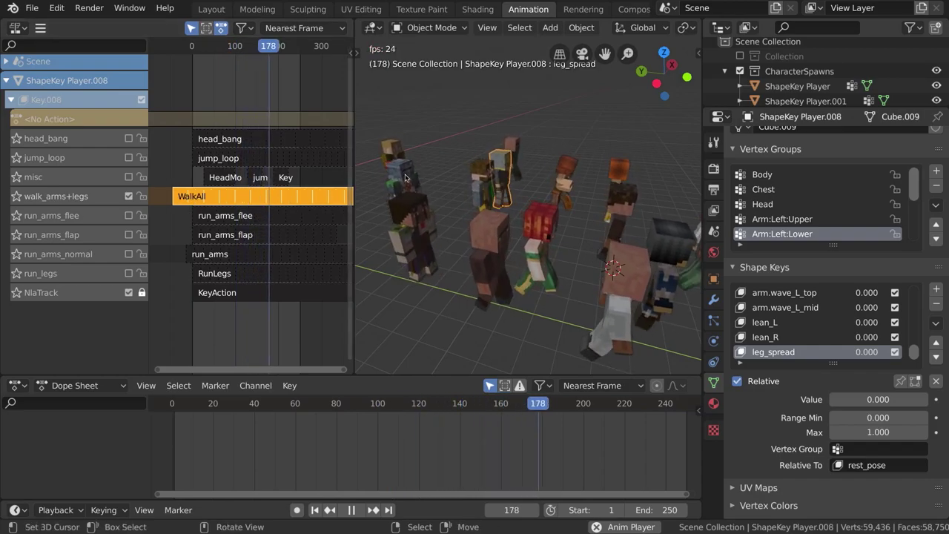
click(244, 235)
click(287, 196)
key(shift+g)
key(g)
click(288, 199)
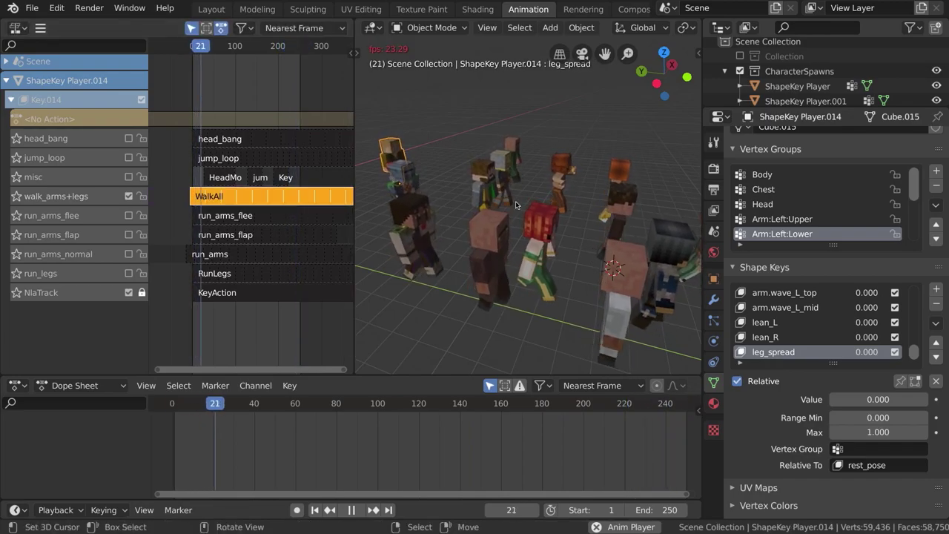
Step: Stretch ShapeKey Player.006's WalkAll strip slightly to slow the walk and reposition its start before frame 0
mouse_move(541, 213)
middle_down()
mouse_move(564, 226)
mouse_move(552, 216)
middle_up()
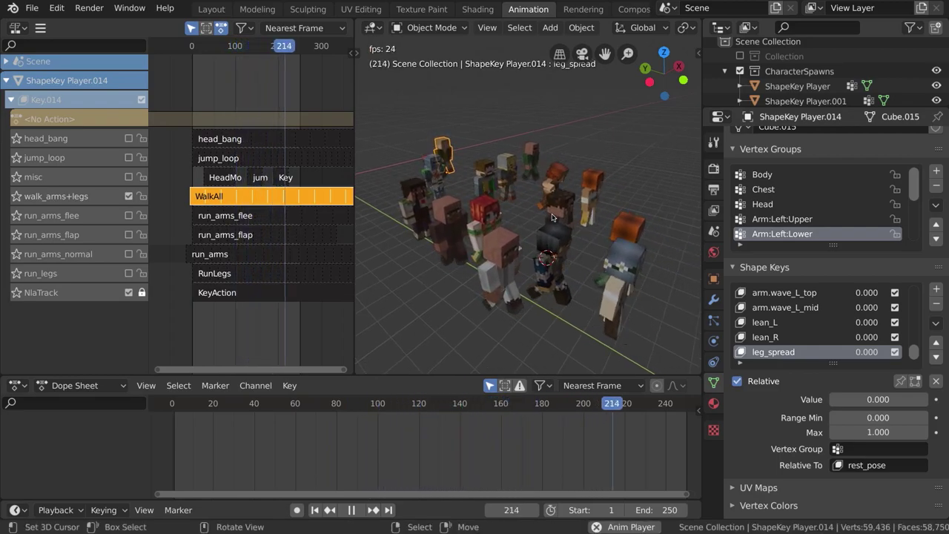
middle_drag(552, 216, 570, 209)
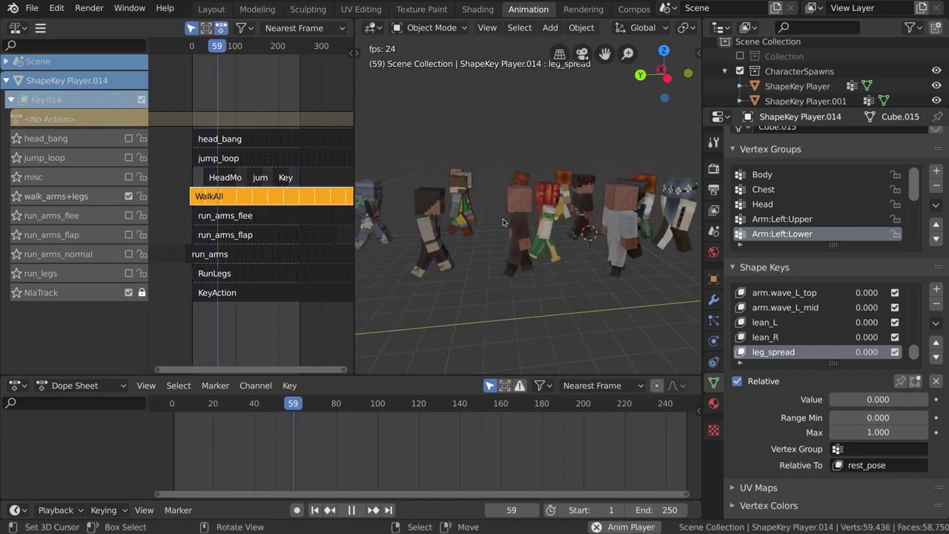
right_click(458, 214)
right_drag(245, 196, 240, 195)
key(s)
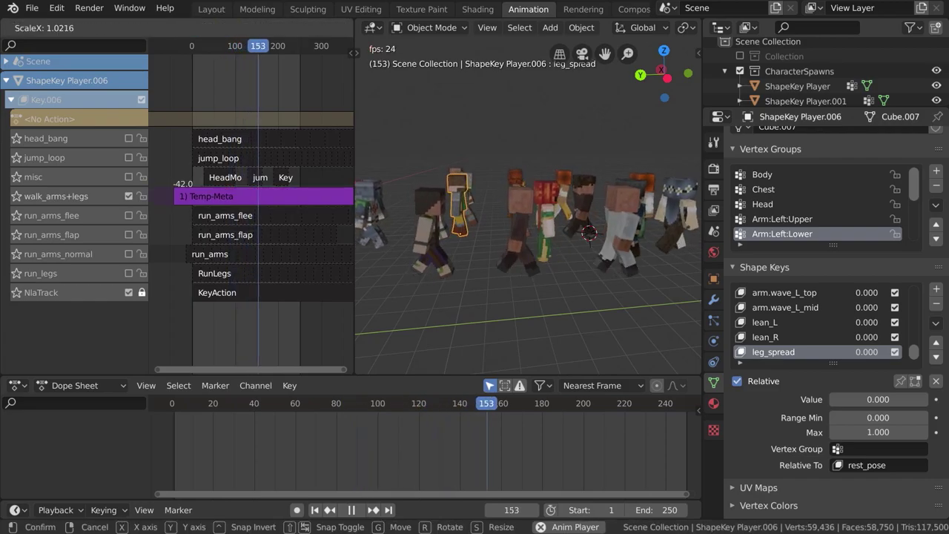
key(Return)
key(g)
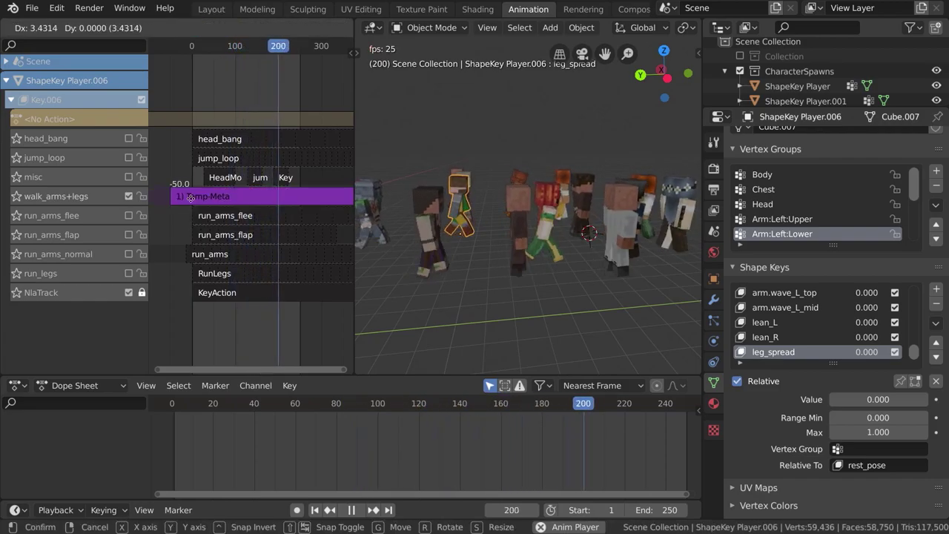
click(195, 198)
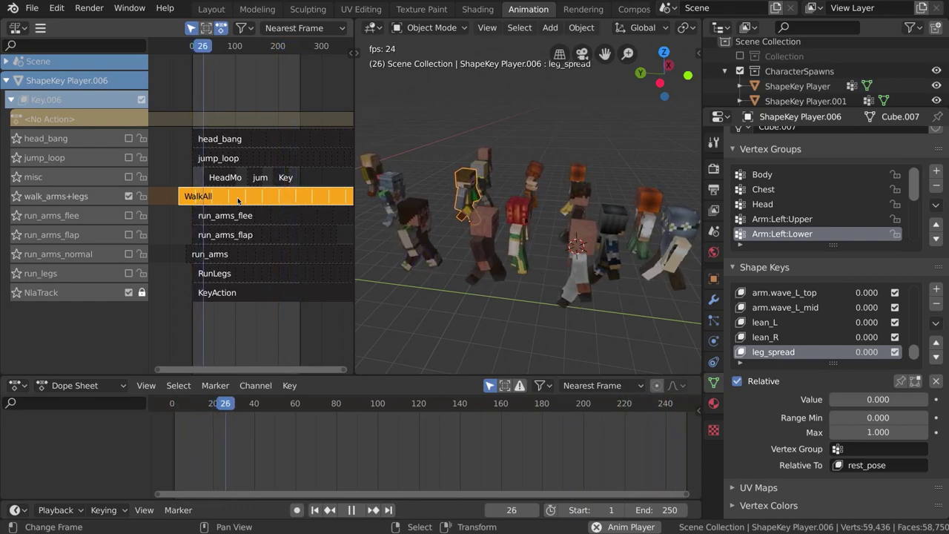
Step: Review the walking crowd from several angles, save tutorial.blend and stop the animation playback
middle_drag(415, 213, 481, 228)
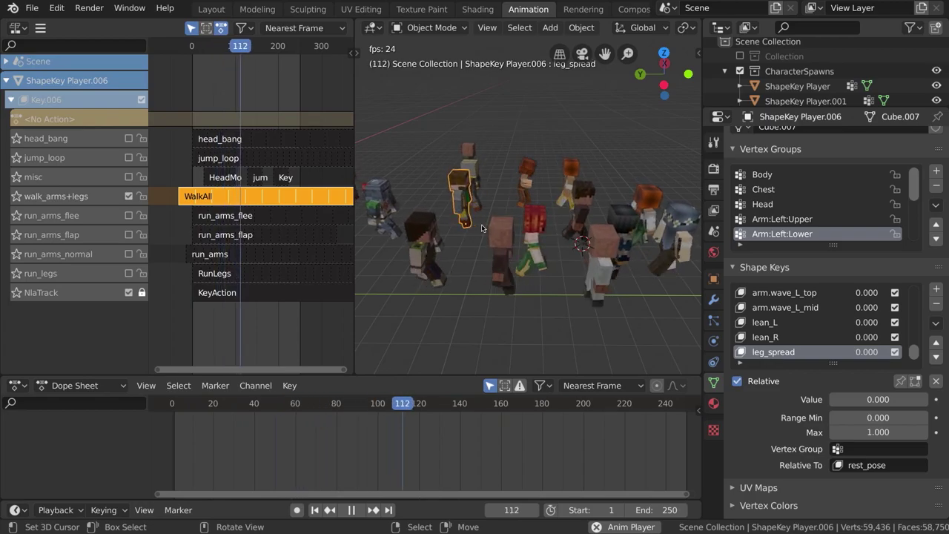
middle_drag(481, 227, 575, 182)
key(shift+Left)
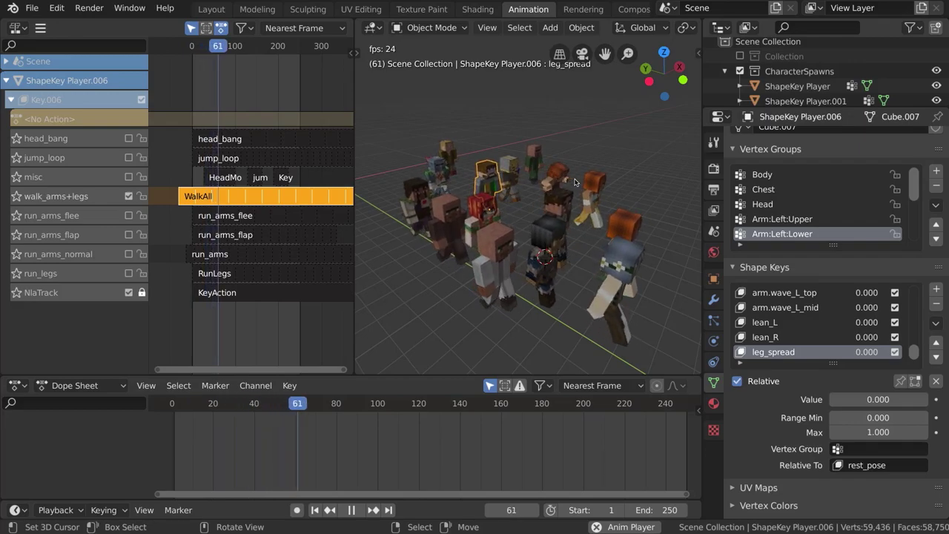
key(ctrl+s)
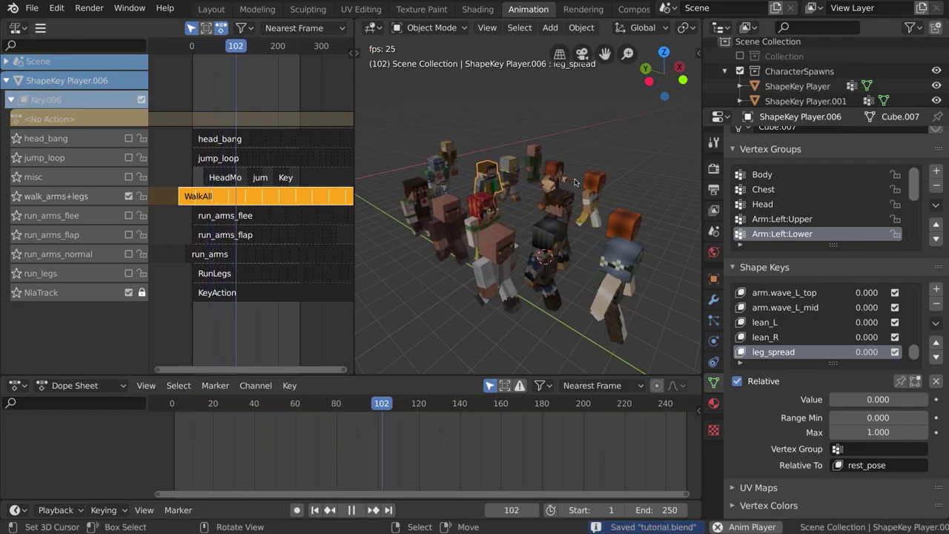
key(space)
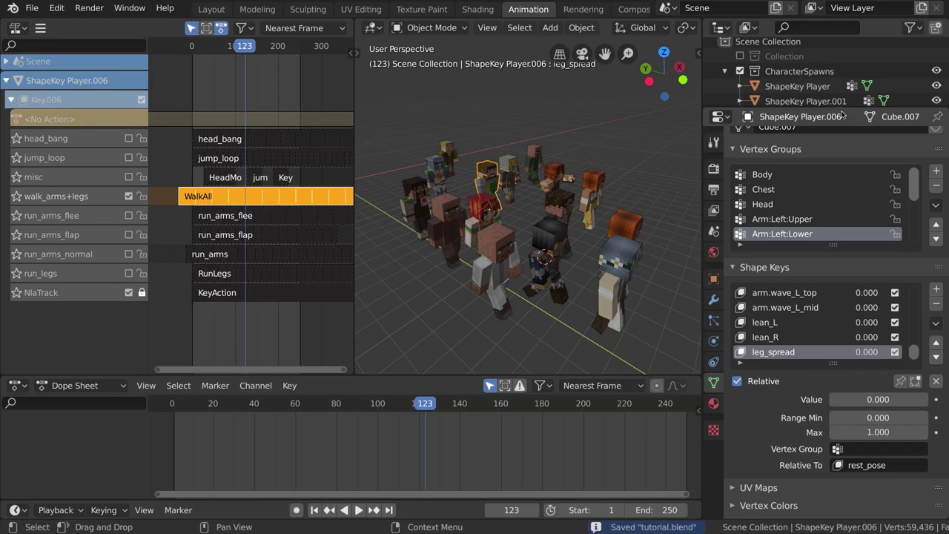
Step: Exclude the CharacterSpawns collection from the view layer and enable the Collection that holds the King's Landing world
drag(839, 110, 850, 210)
scroll(820, 110, down, 4)
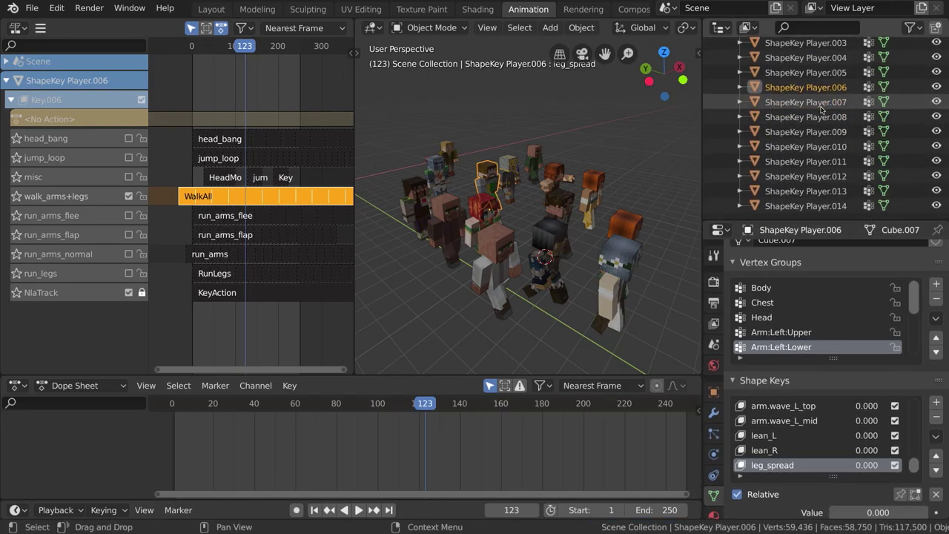
scroll(820, 110, up, 4)
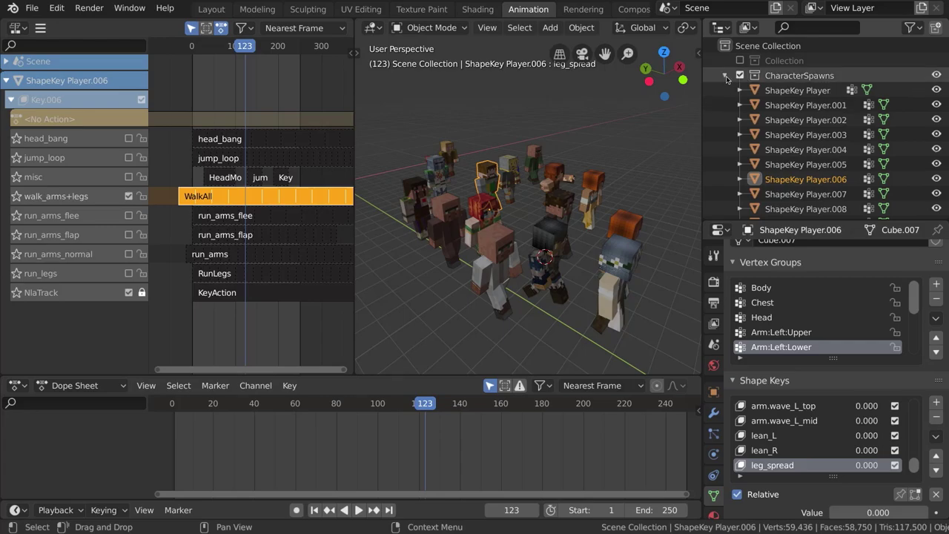
click(724, 75)
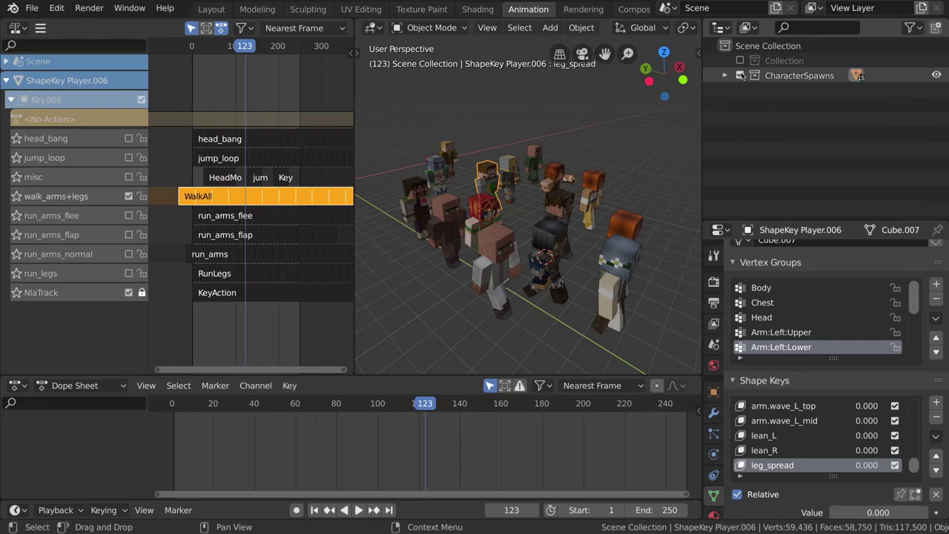
click(740, 76)
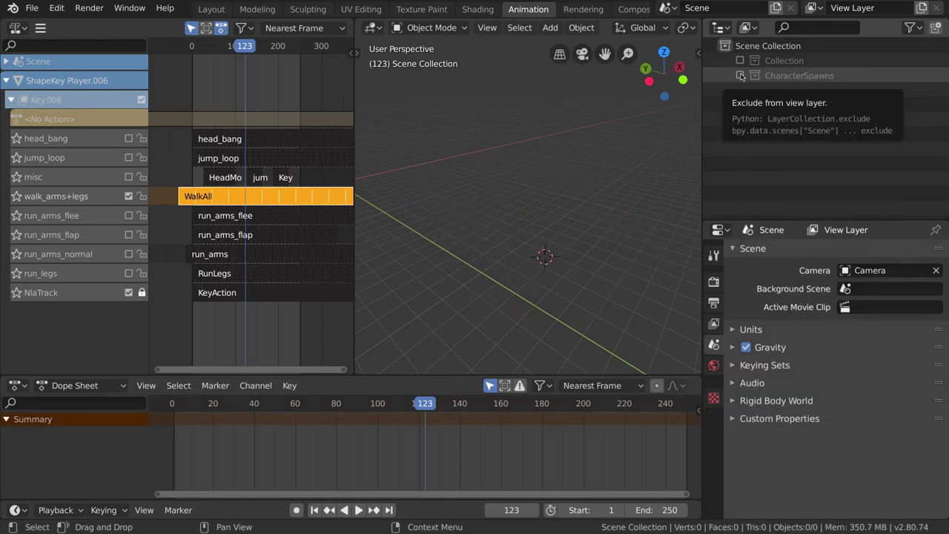
click(782, 62)
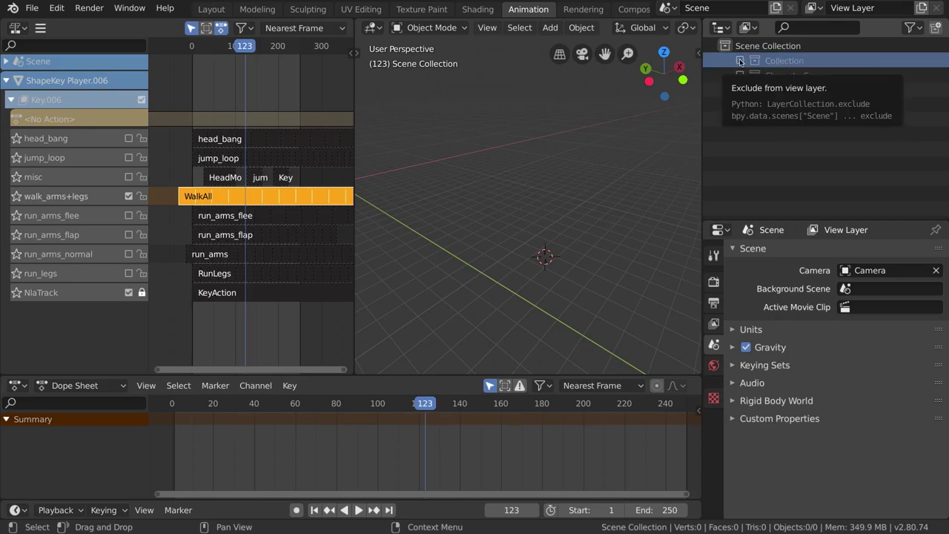
click(740, 61)
Step: Add a plane in the market square, scale it up about 27 times and adjust its height along Z to ground level
middle_drag(545, 169, 524, 238)
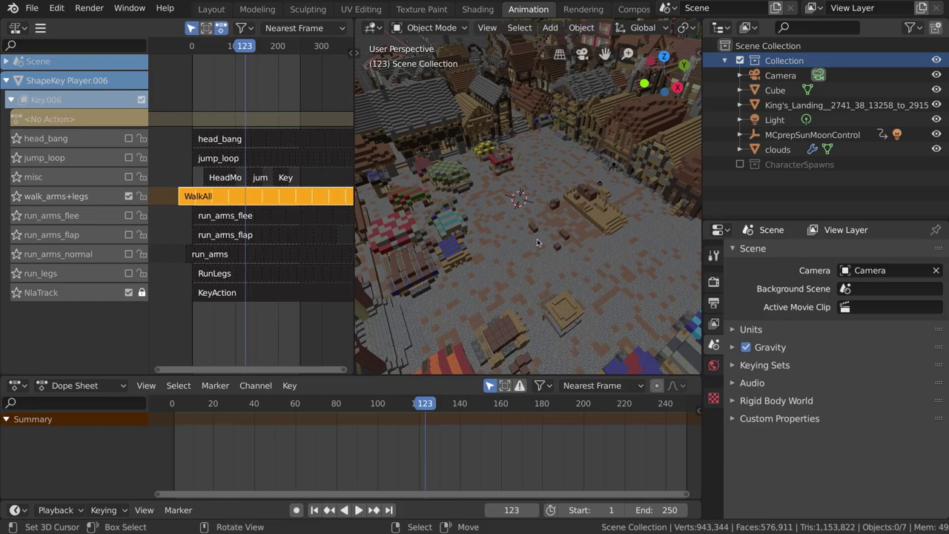
click(537, 241)
key(shift+a)
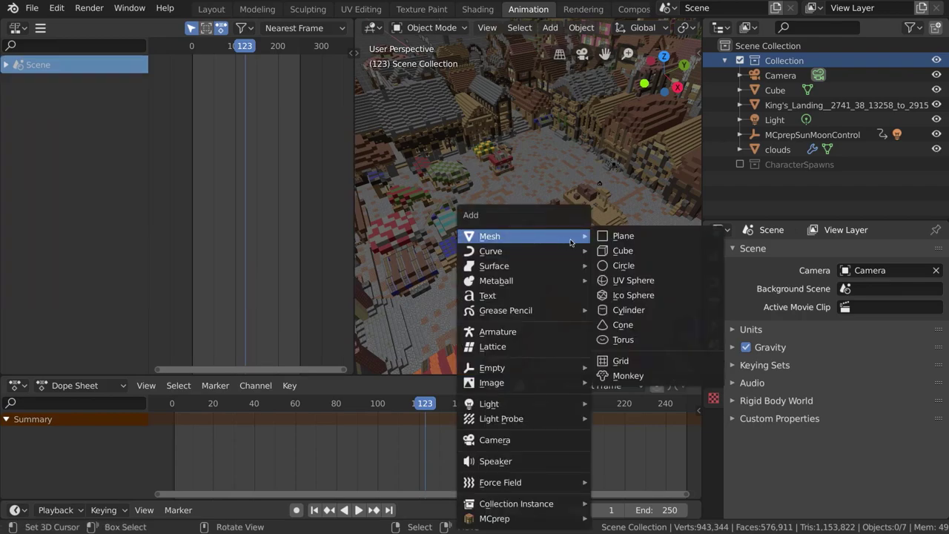
click(614, 237)
middle_drag(612, 237, 553, 231)
key(s)
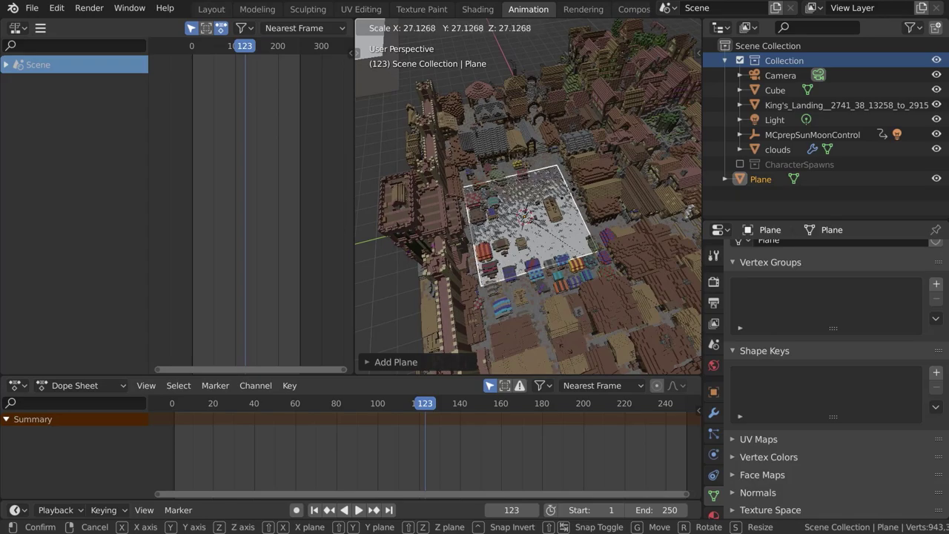
click(553, 228)
key(g)
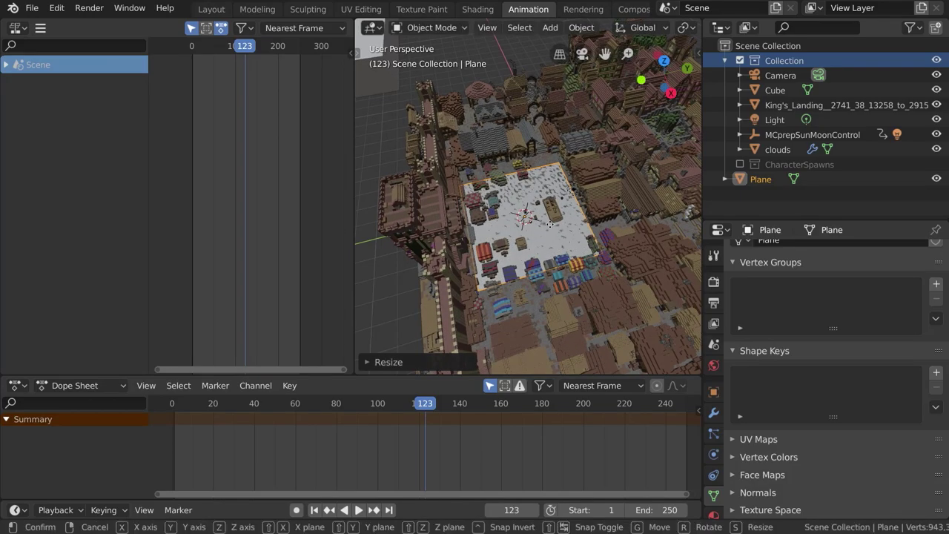
key(z)
click(550, 222)
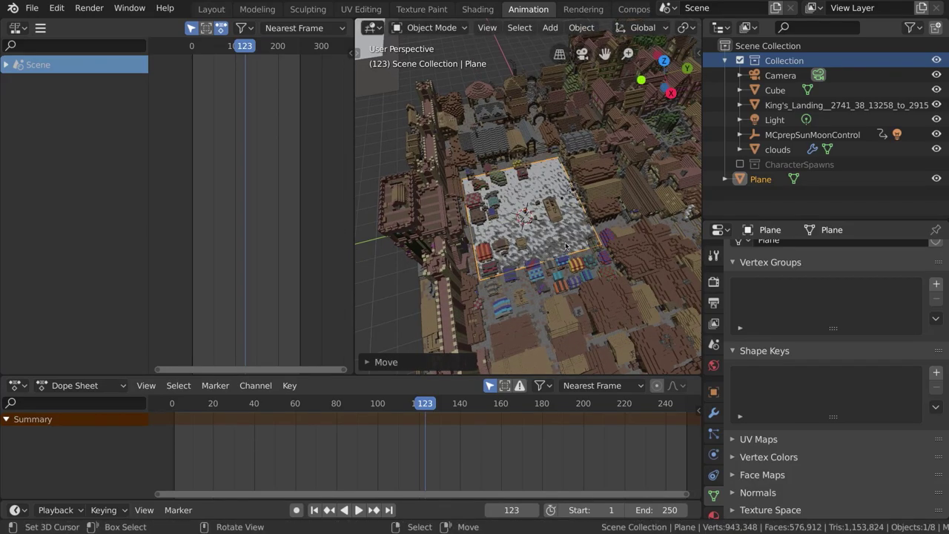
Step: Move the plane into a new collection named CrowdSim under the Scene Collection
scroll(566, 267, up, 8)
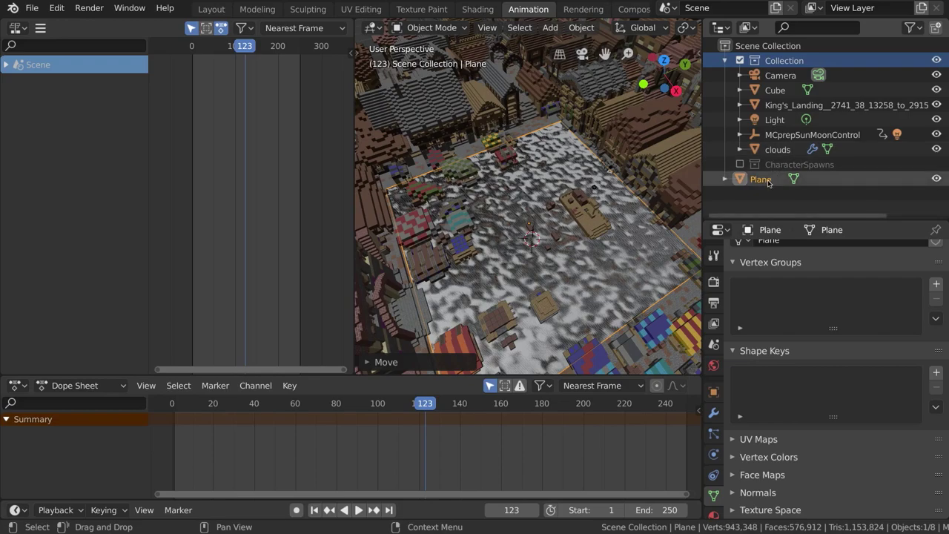
click(767, 45)
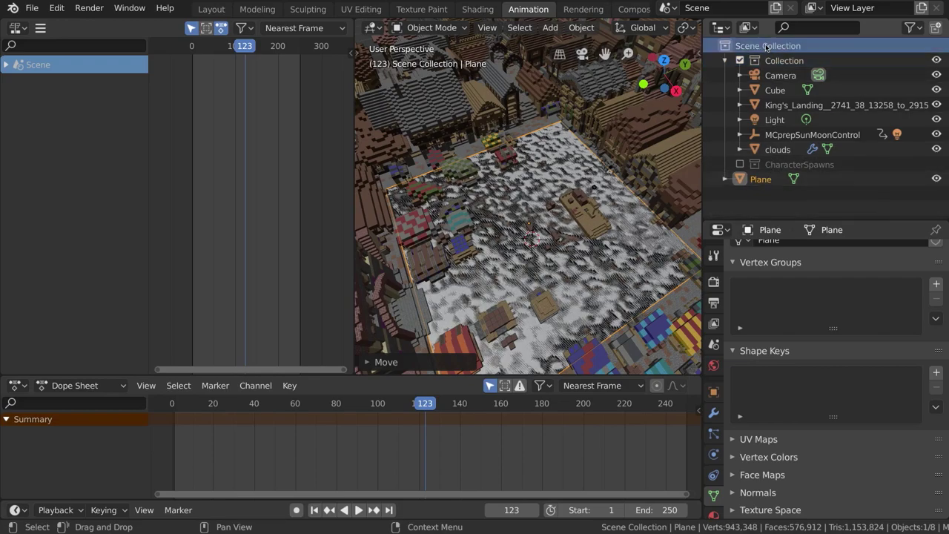
click(724, 60)
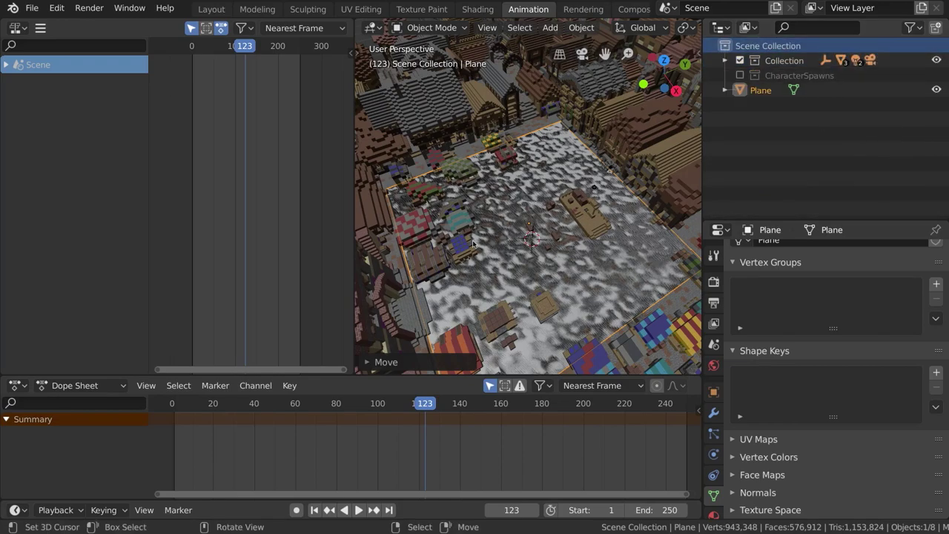
key(m)
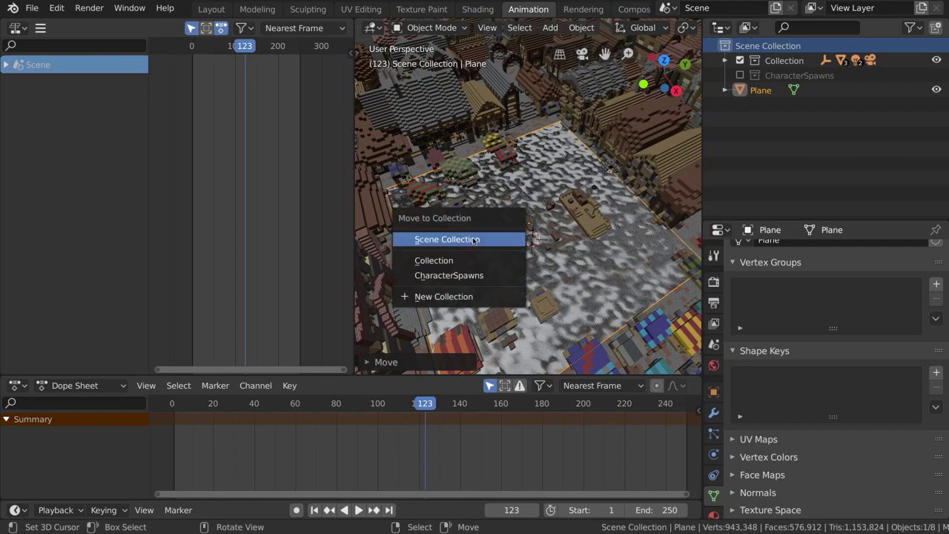
click(436, 296)
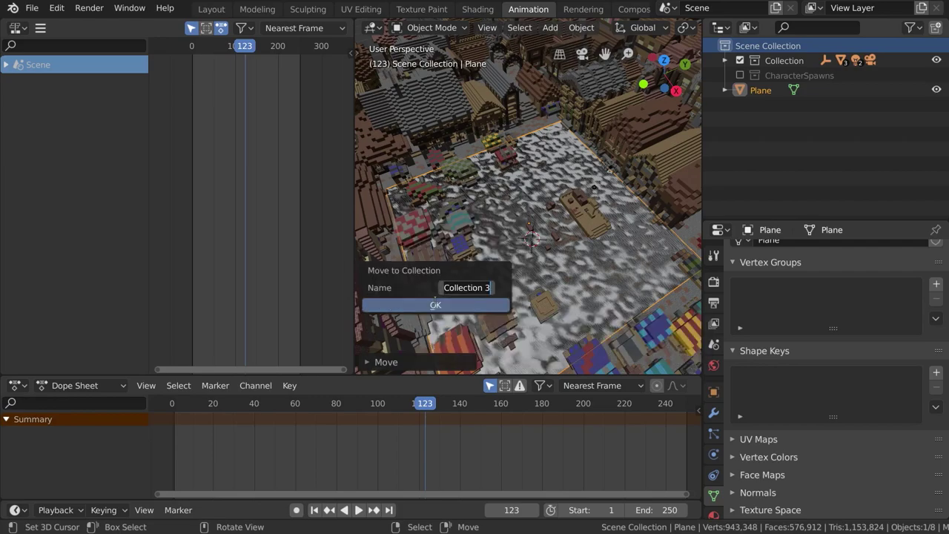
text(CrowdSim)
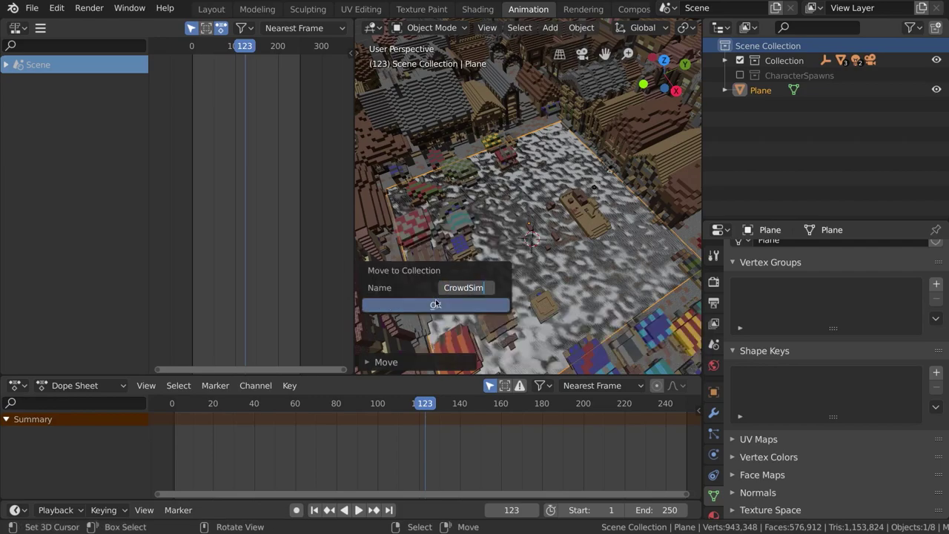
key(Return)
click(420, 305)
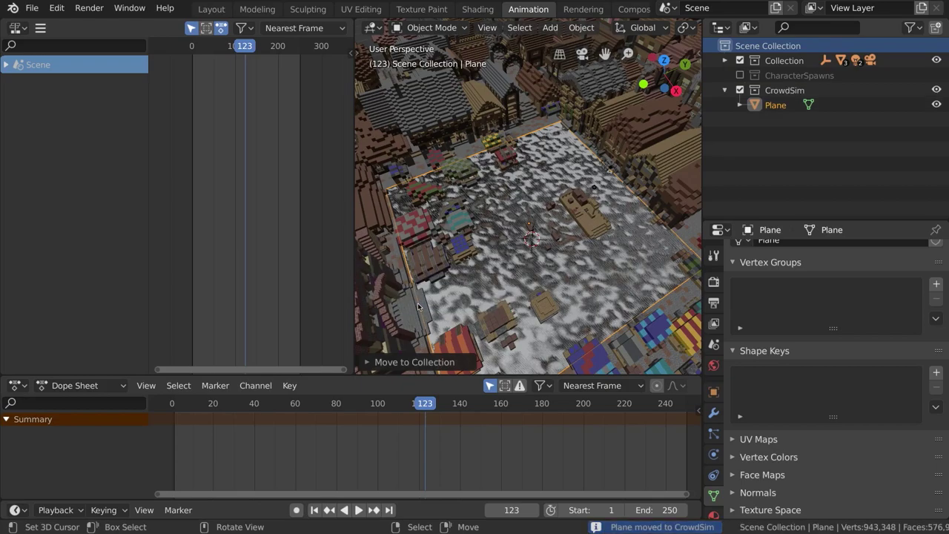
Step: Rename the plane in the CrowdSim collection as CrowdEmit
double_click(776, 106)
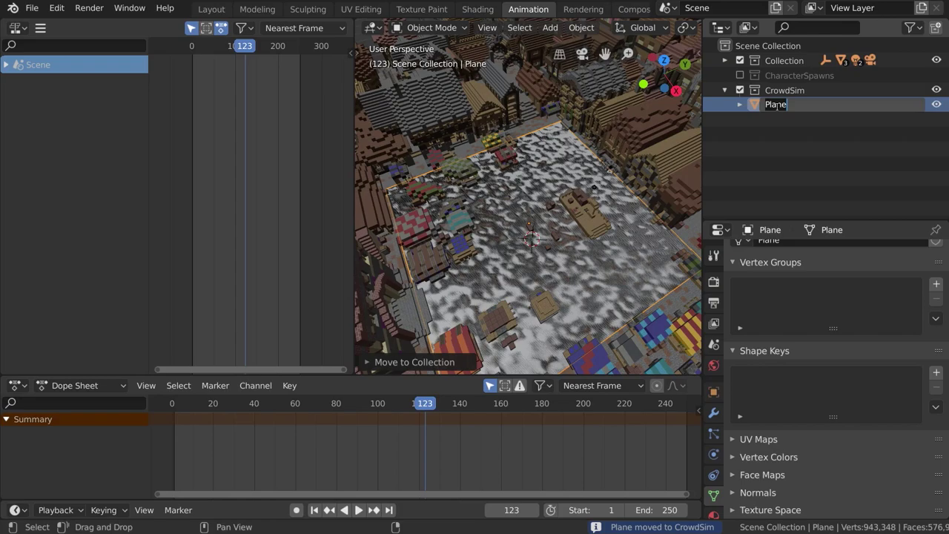
text(CrowdEmit)
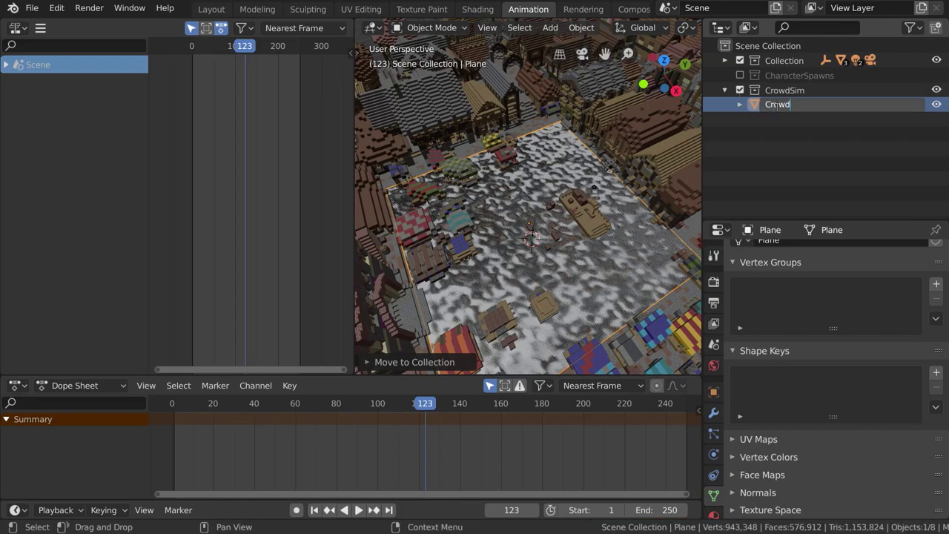
key(Return)
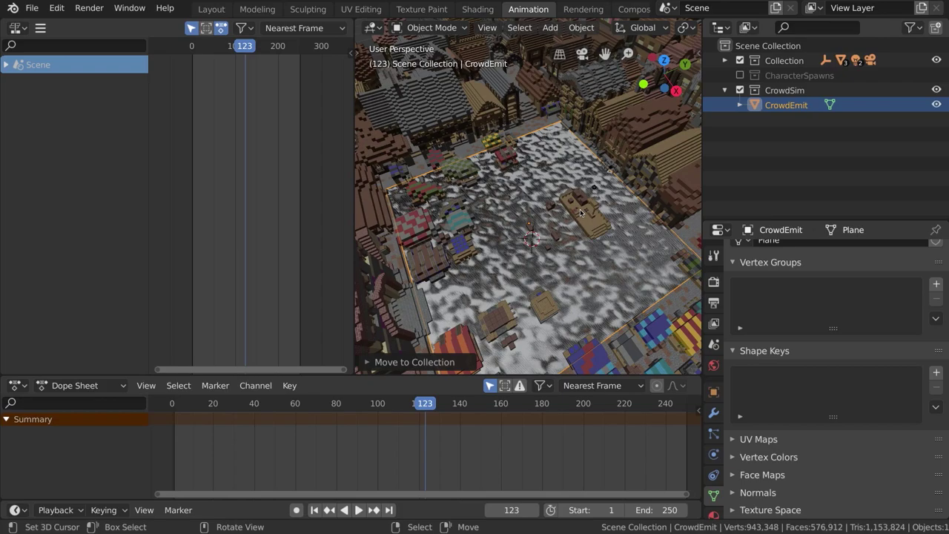
Step: Exclude the world's Collection from the view layer so only the CrowdEmit plane is shown
middle_drag(566, 253, 557, 241)
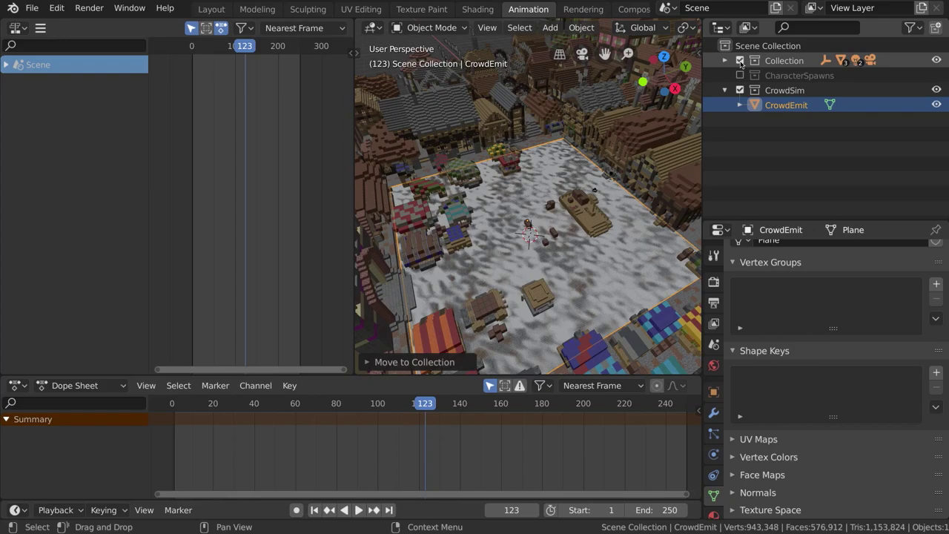
click(740, 62)
middle_drag(541, 280, 568, 224)
scroll(568, 224, up, 3)
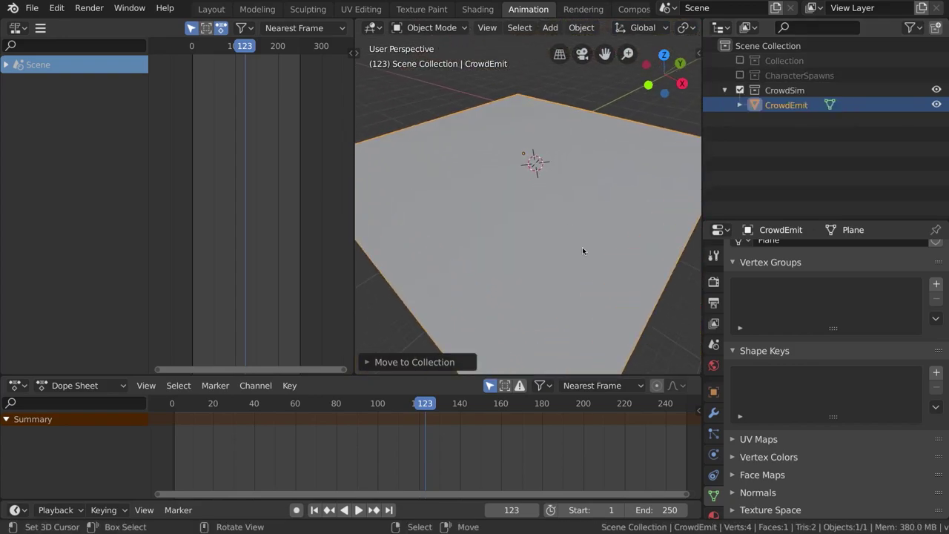
Step: Add a new particle system to the CrowdEmit plane
scroll(713, 460, down, 2)
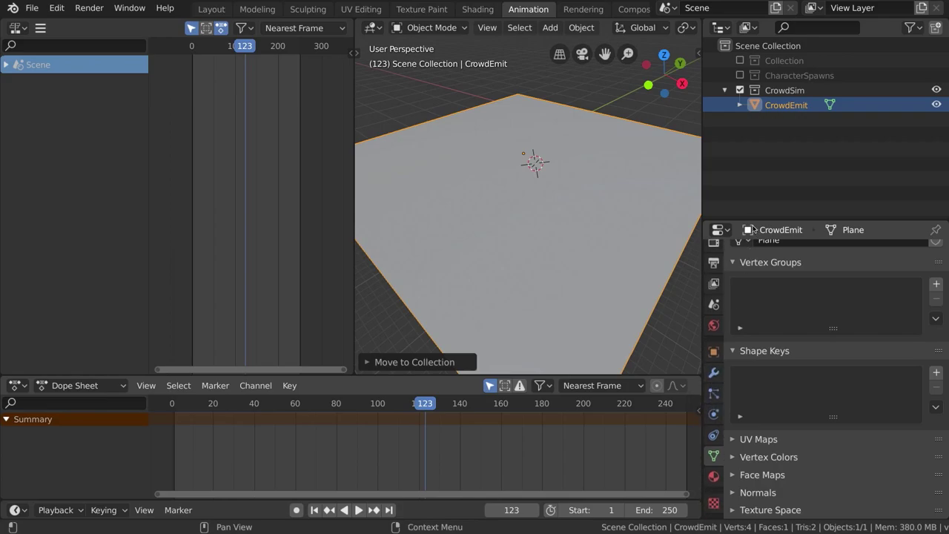
drag(750, 224, 751, 149)
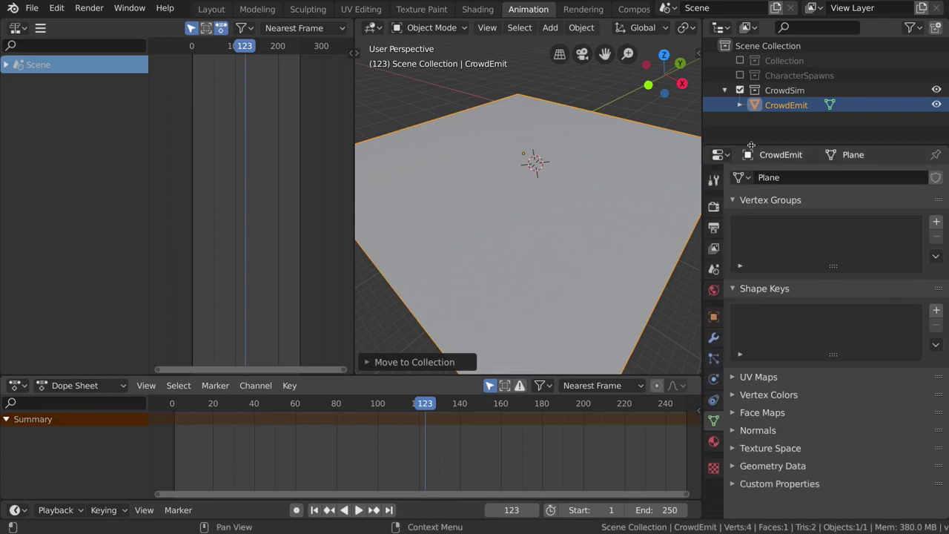
click(713, 360)
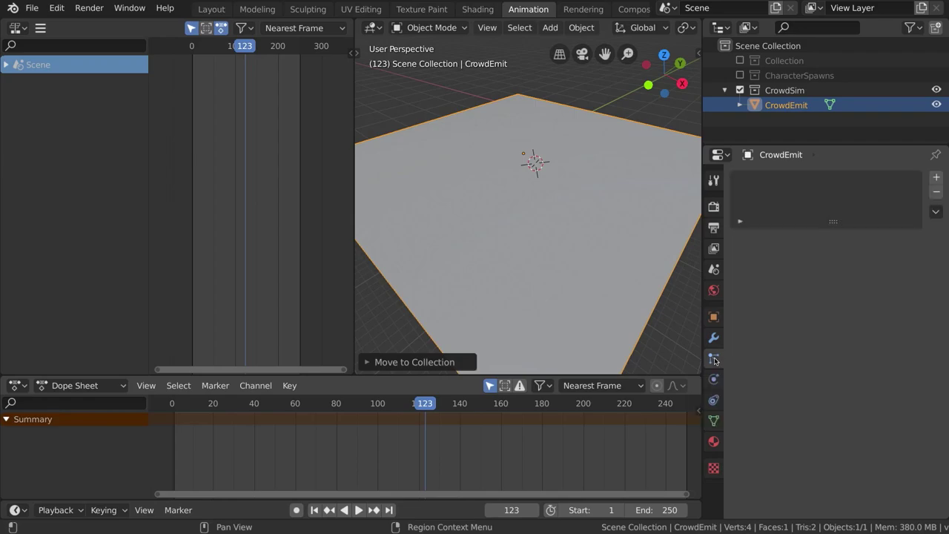
click(936, 178)
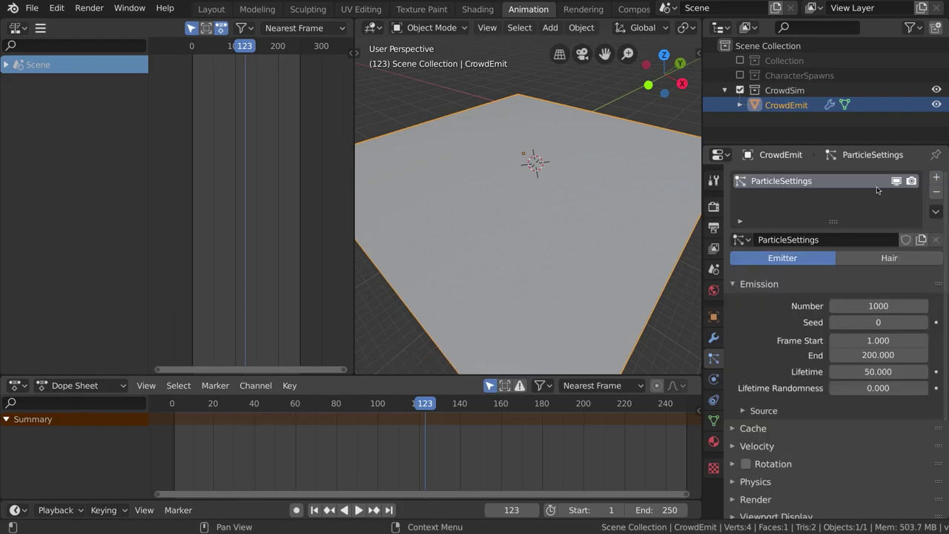
Step: Rename both the CrowdEmit particle system and its particle settings as Walker
double_click(771, 181)
text(Wa)
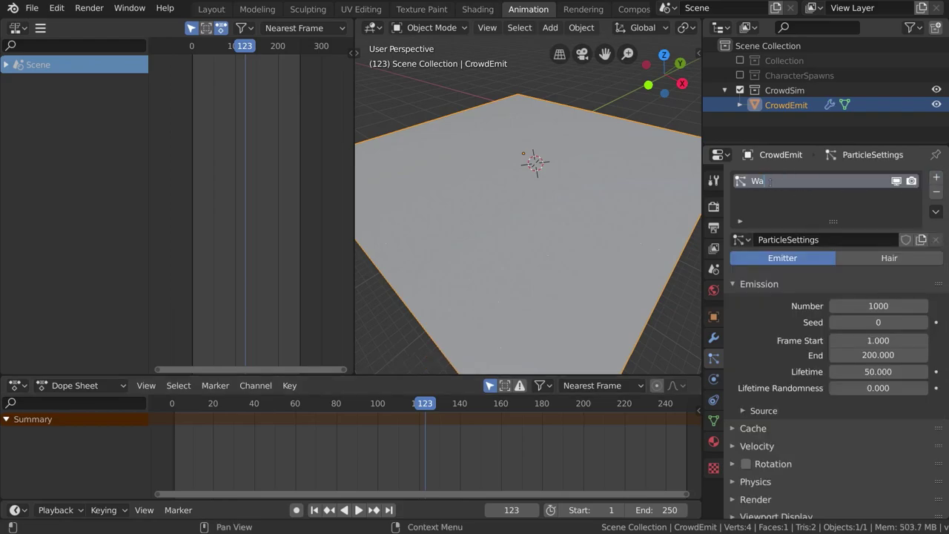
text(lker)
key(Return)
double_click(788, 241)
text(Walker)
key(Return)
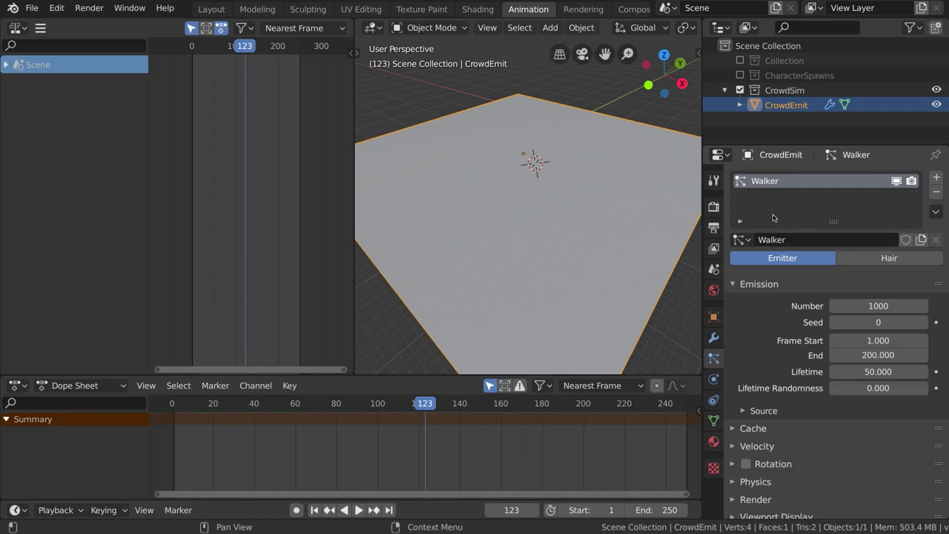
Step: Set the Walker emission to 100 particles, with end frame 1 and a lifetime of 300
scroll(780, 243, down, 2)
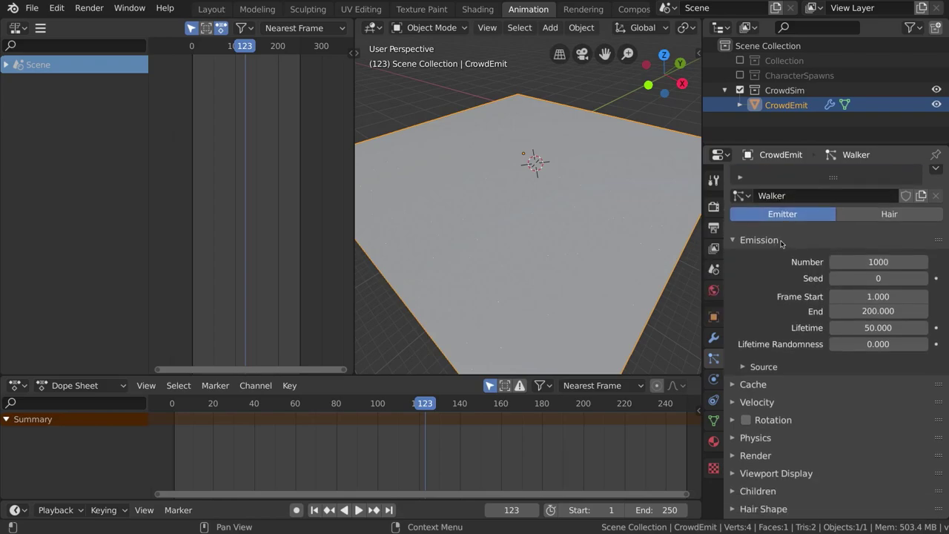
click(879, 261)
text(1)
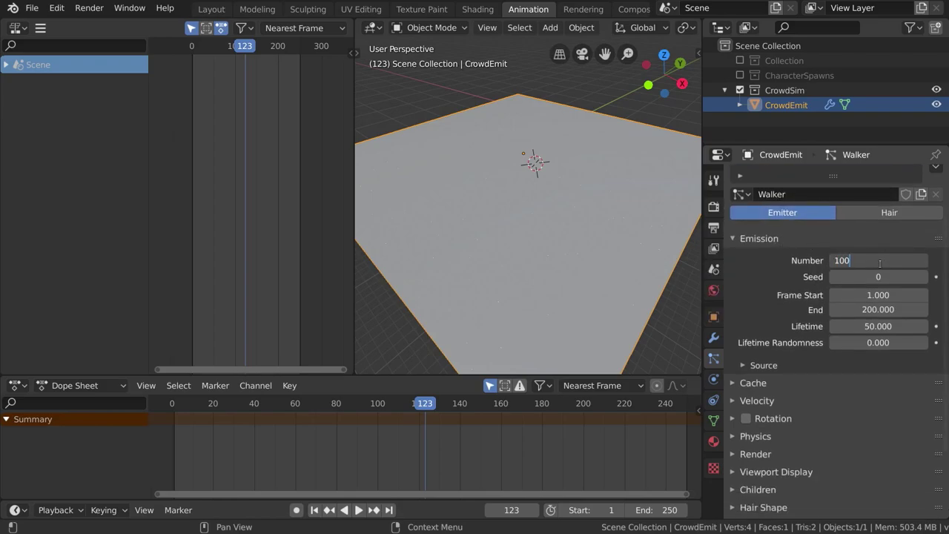
text(00)
key(Return)
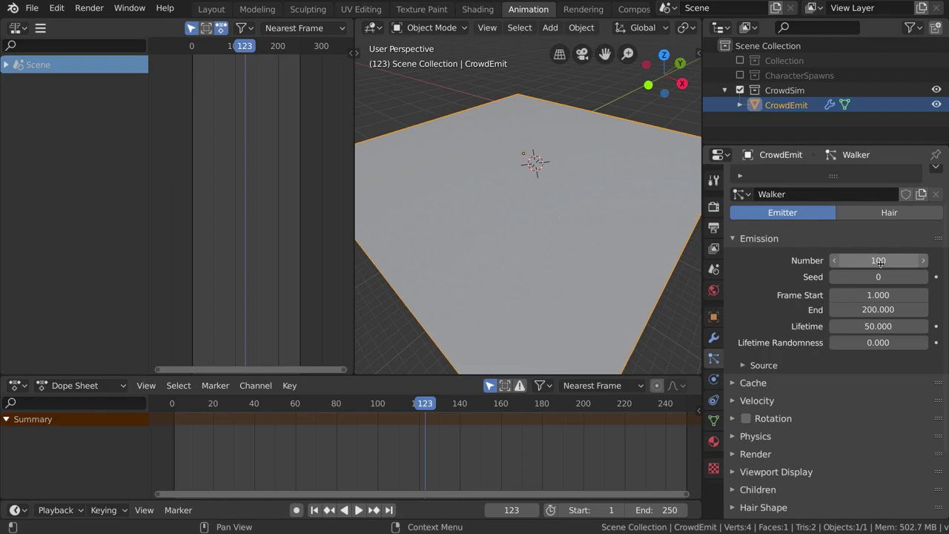
click(877, 310)
text(1)
key(Return)
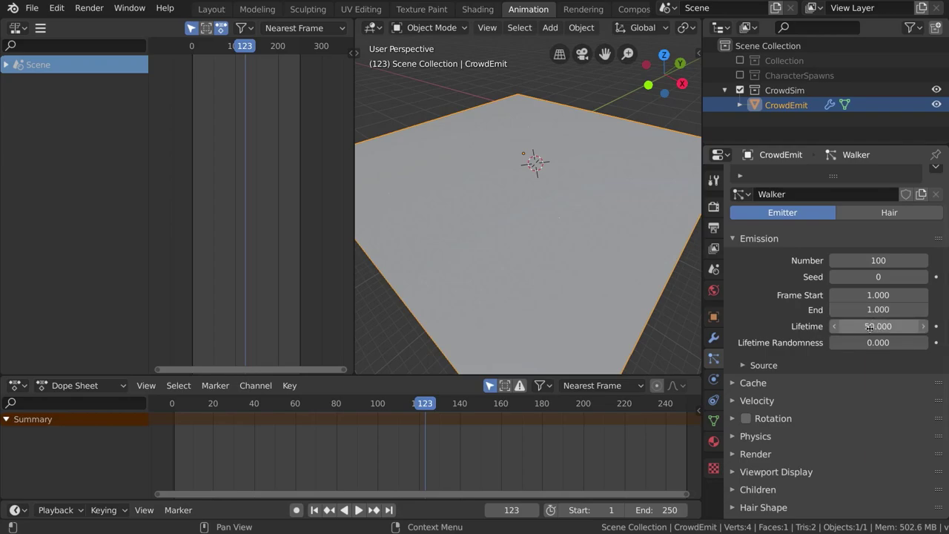
click(869, 327)
text(3)
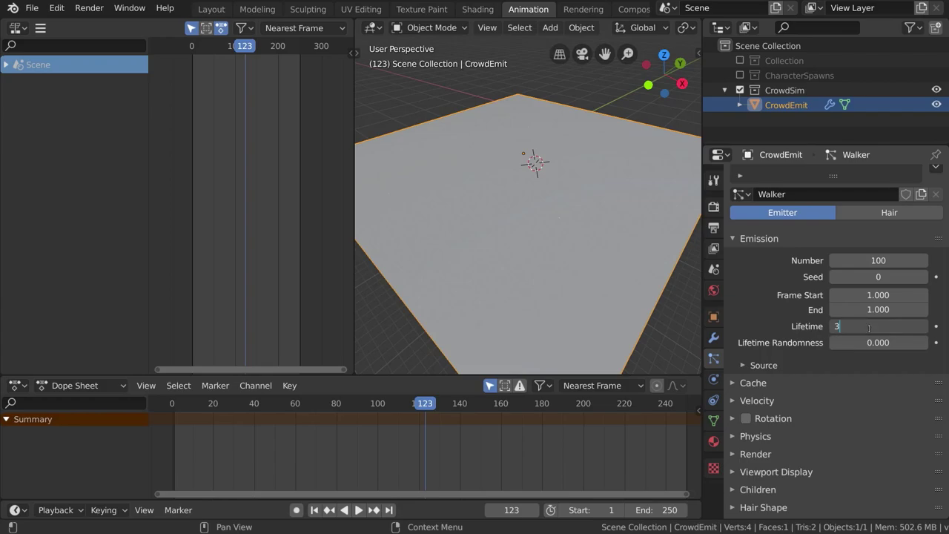
key(Return)
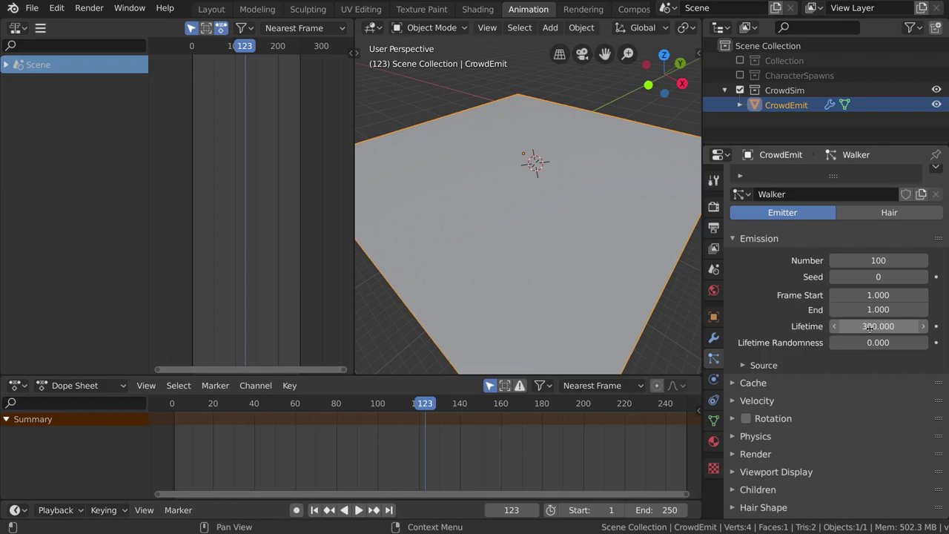
Step: Render the Walker particles as a collection, using CharacterSpawns as the instance collection
scroll(869, 327, down, 3)
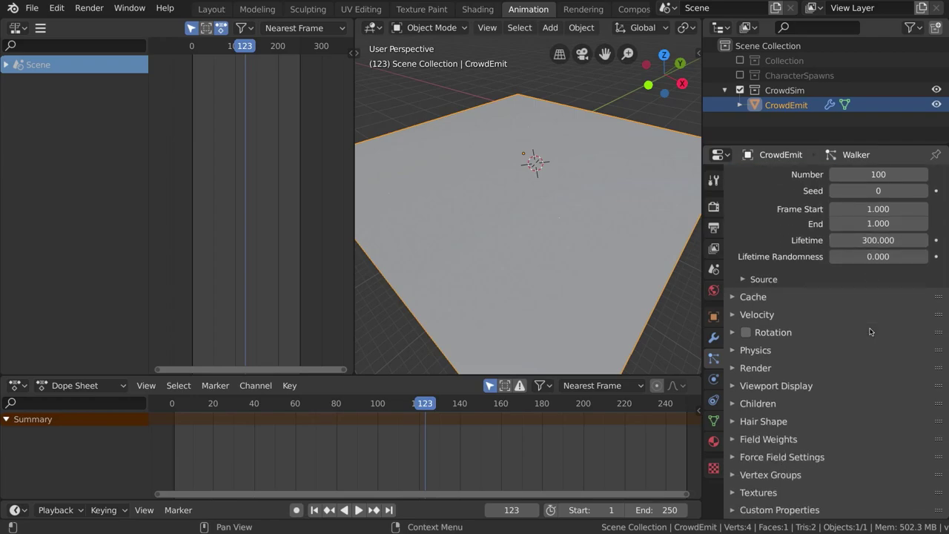
click(732, 369)
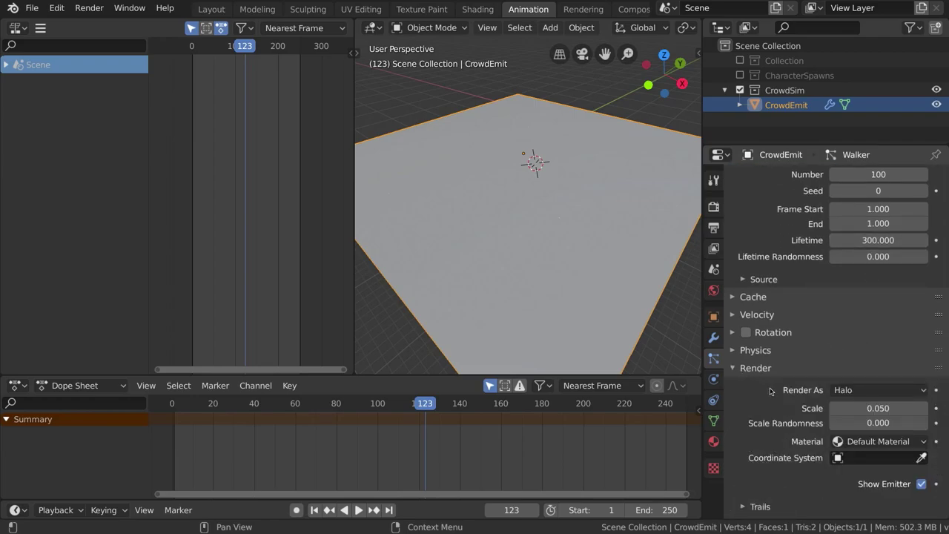
scroll(778, 395, down, 3)
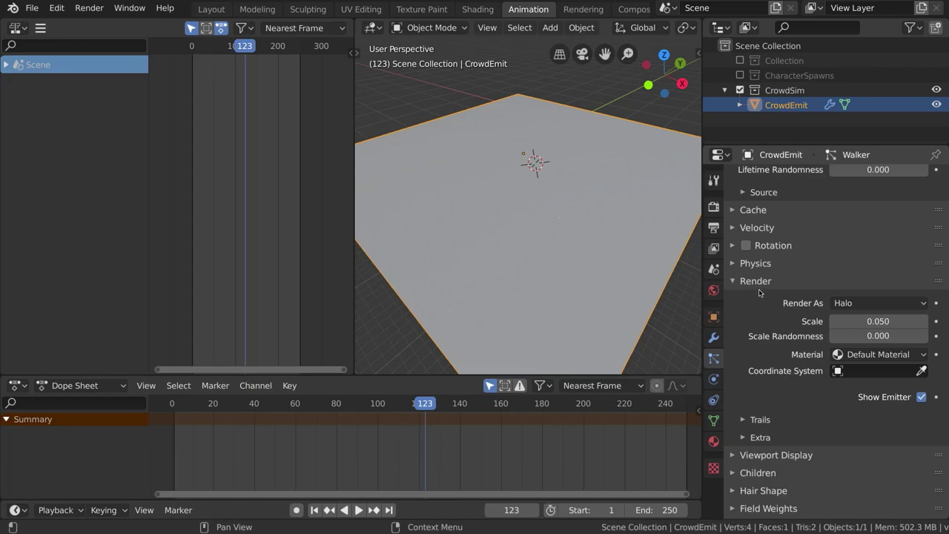
click(875, 304)
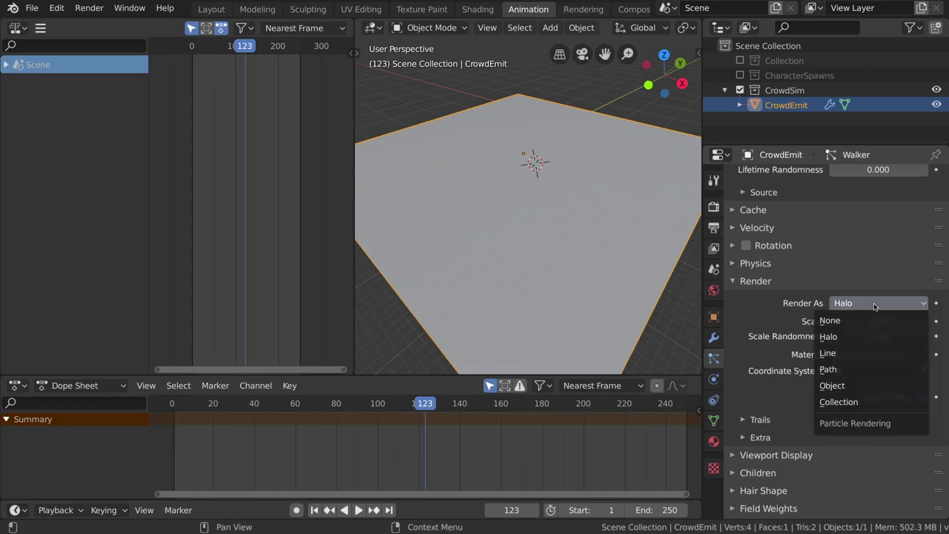
click(850, 403)
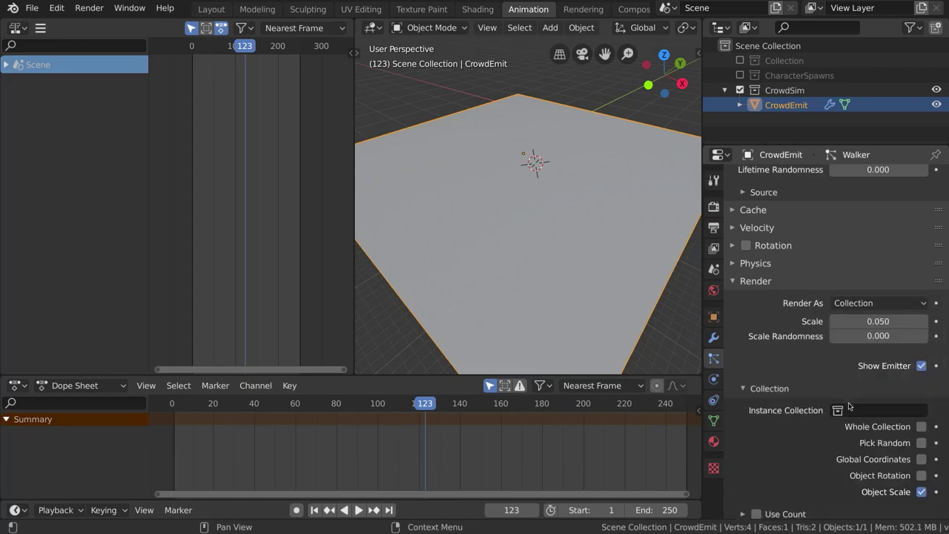
scroll(849, 406, down, 4)
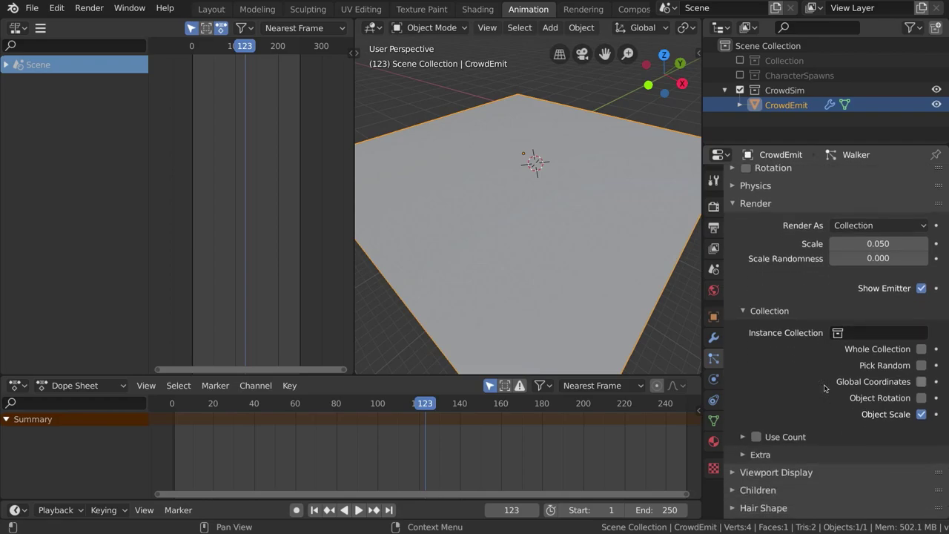
click(742, 312)
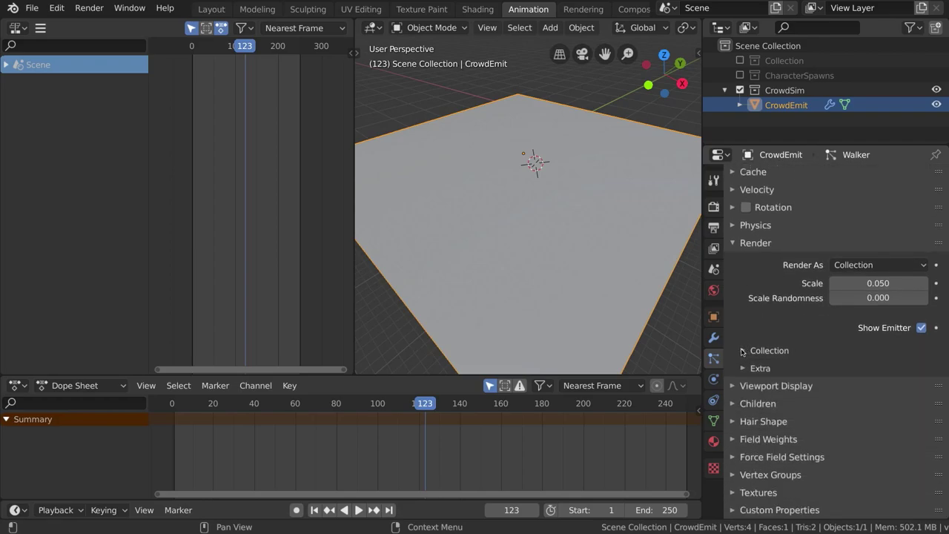
click(742, 350)
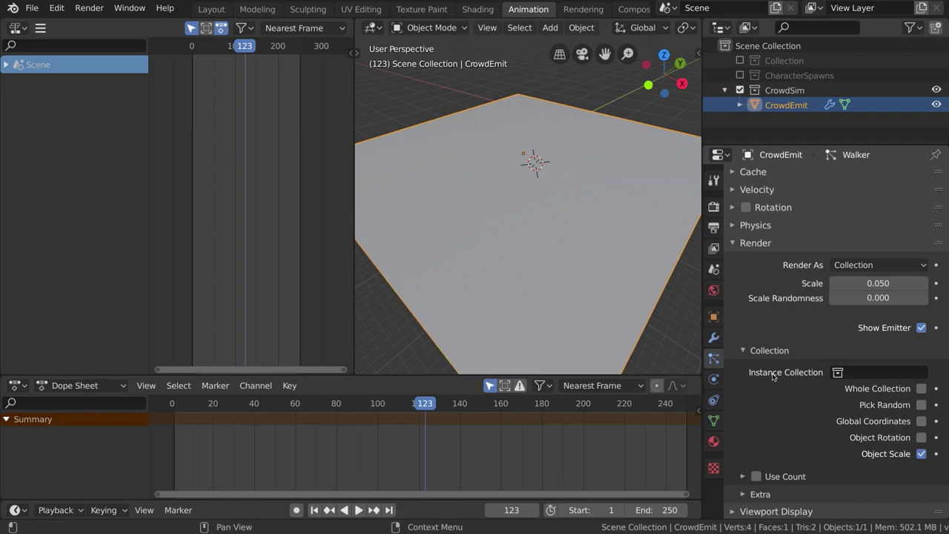
click(888, 373)
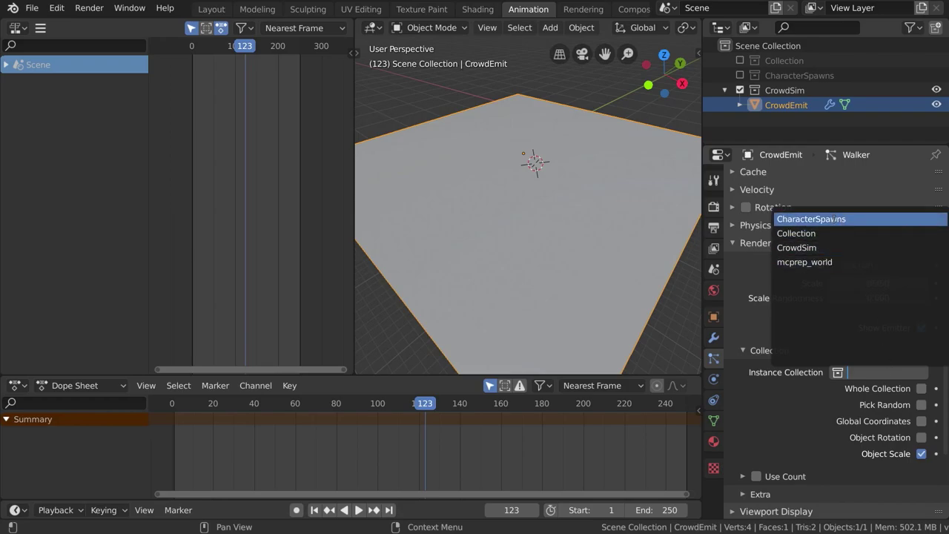
click(834, 220)
Step: Rename the CharacterSpawns collection as CharacterWalkers
double_click(788, 76)
key(BackSpace)
key(BackSpace)
key(BackSpace)
key(BackSpace)
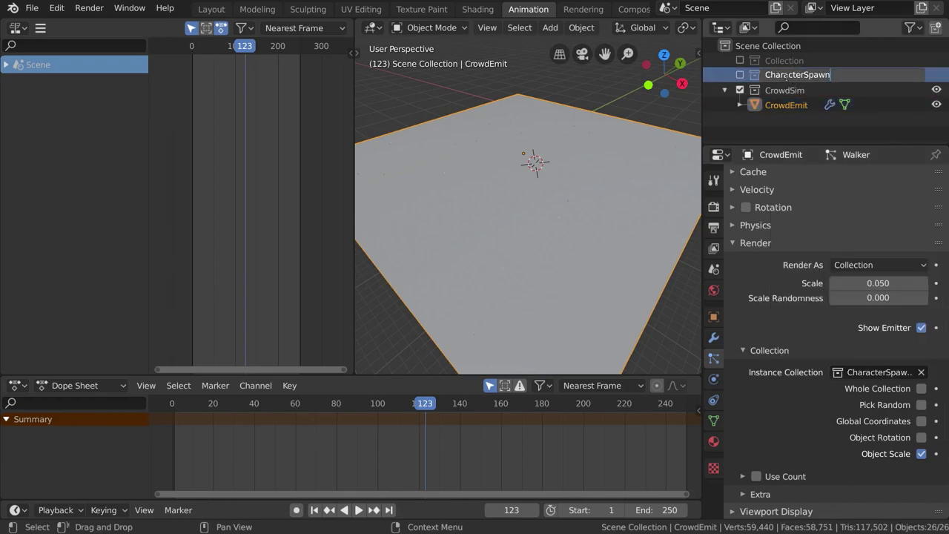
text(Walkers)
key(Return)
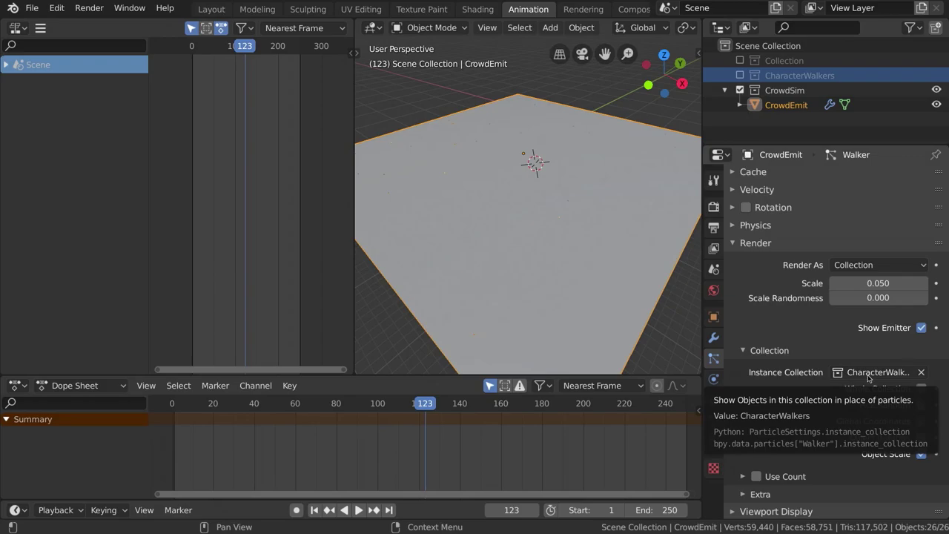
Step: View the plane from a low angle, play the particle animation from the start, and return to frame 1
middle_drag(583, 241, 561, 220)
key(space)
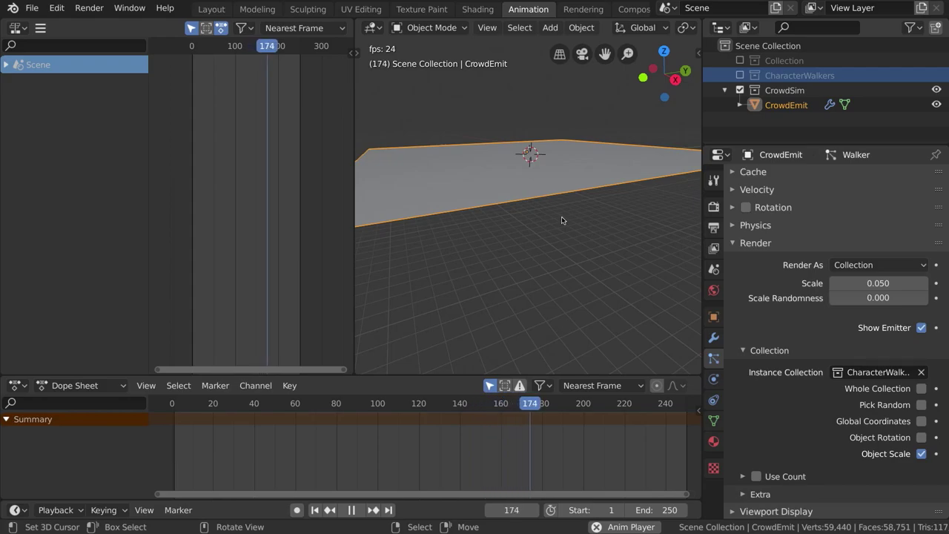
key(shift+Left)
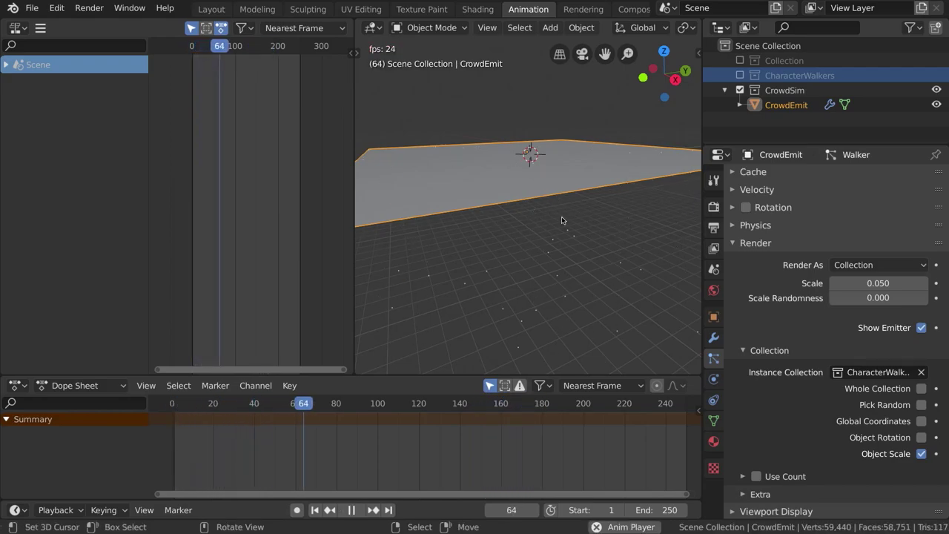
key(space)
key(shift+Left)
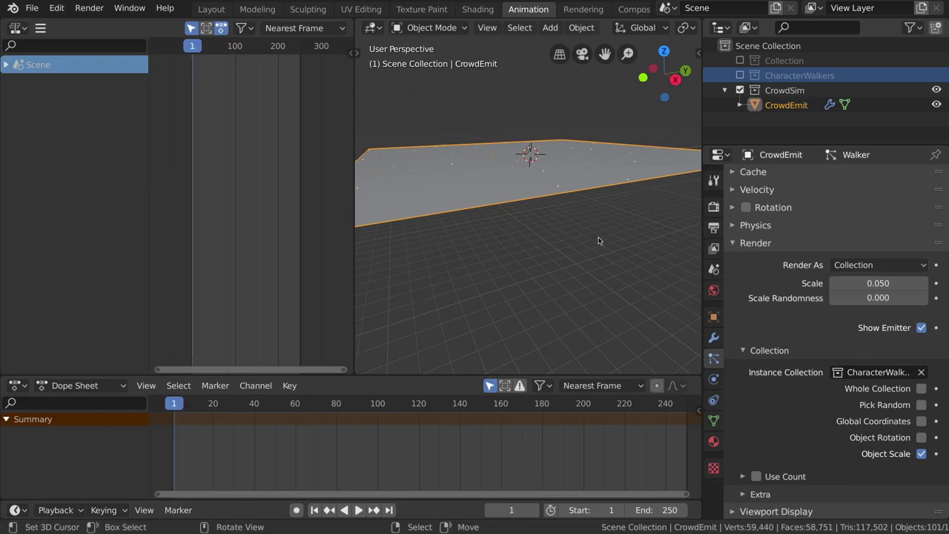
Step: Set the render scale of the Walker particles to 1 and look over the instanced characters on the plane
scroll(793, 384, down, 1)
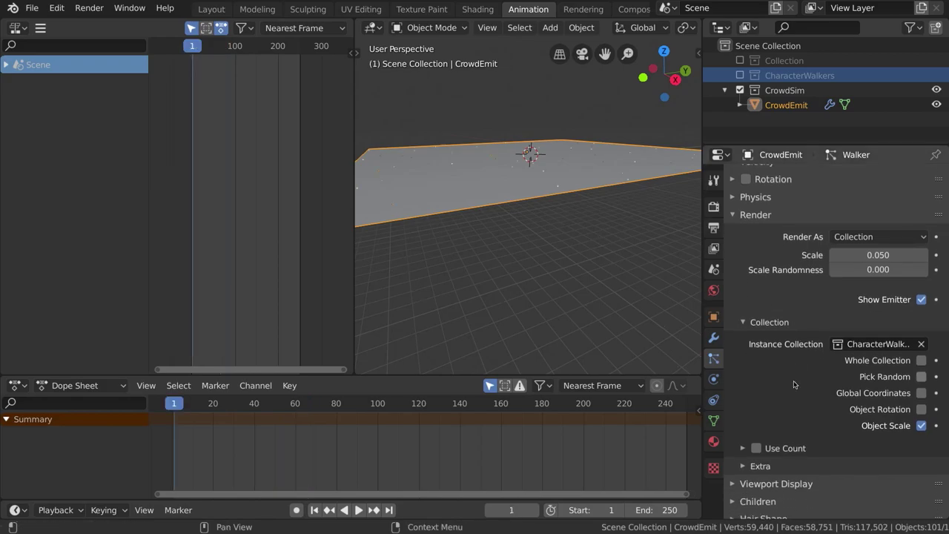
scroll(793, 384, up, 1)
double_click(874, 262)
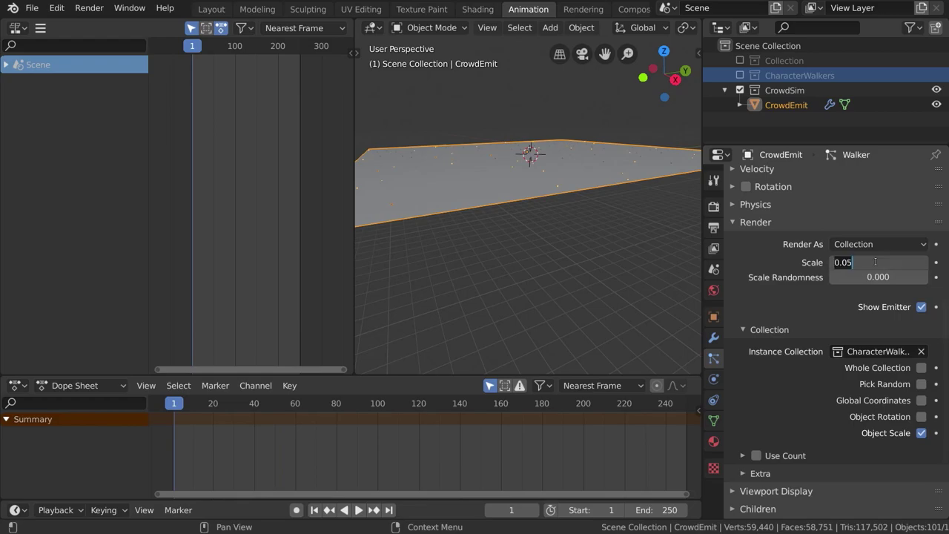
key(Return)
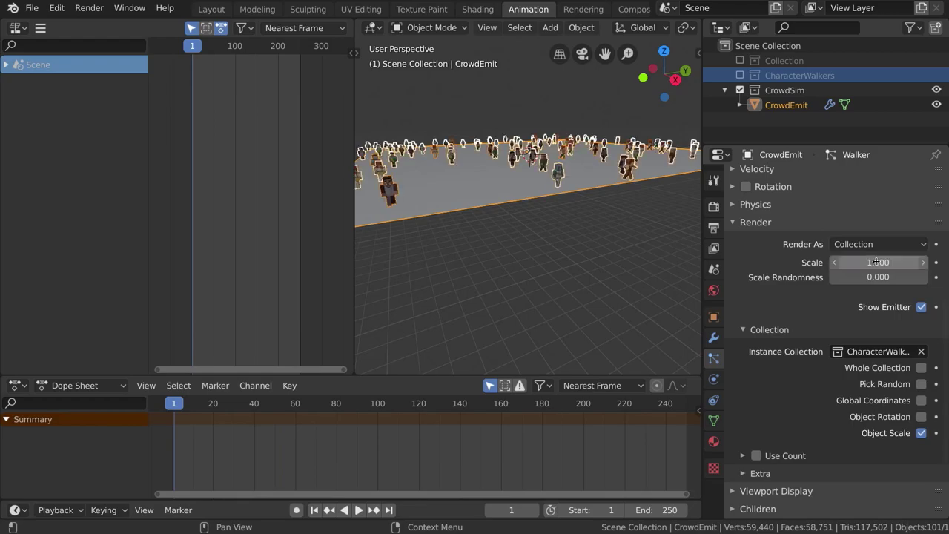
middle_drag(541, 222, 570, 212)
scroll(563, 192, up, 4)
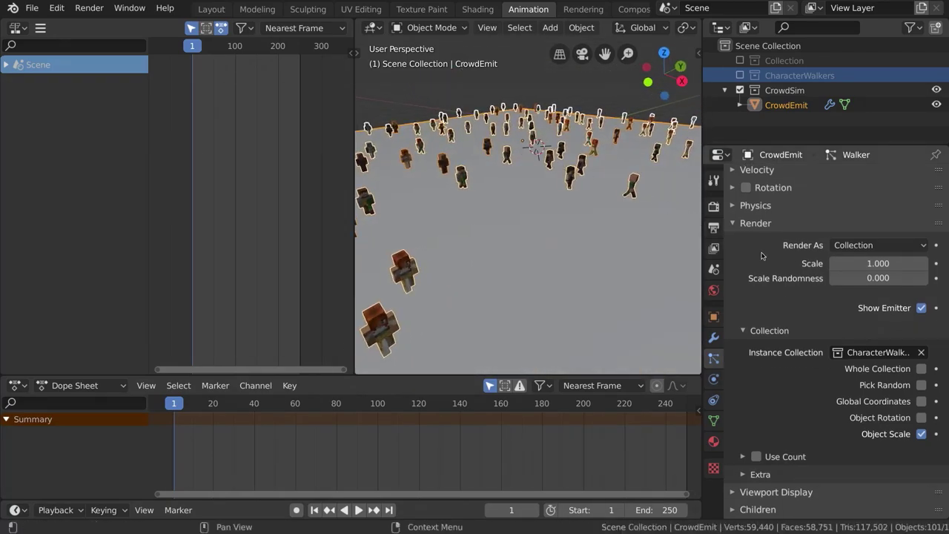
Step: Set the Walker emission source's distribution to Random and play the animation from frame 1
scroll(761, 255, up, 8)
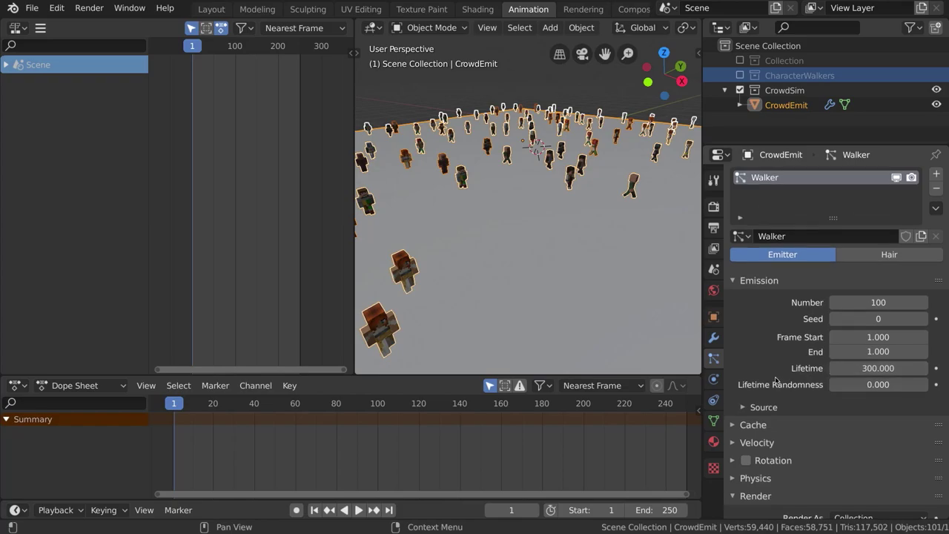
scroll(775, 379, down, 2)
click(741, 357)
scroll(816, 334, down, 3)
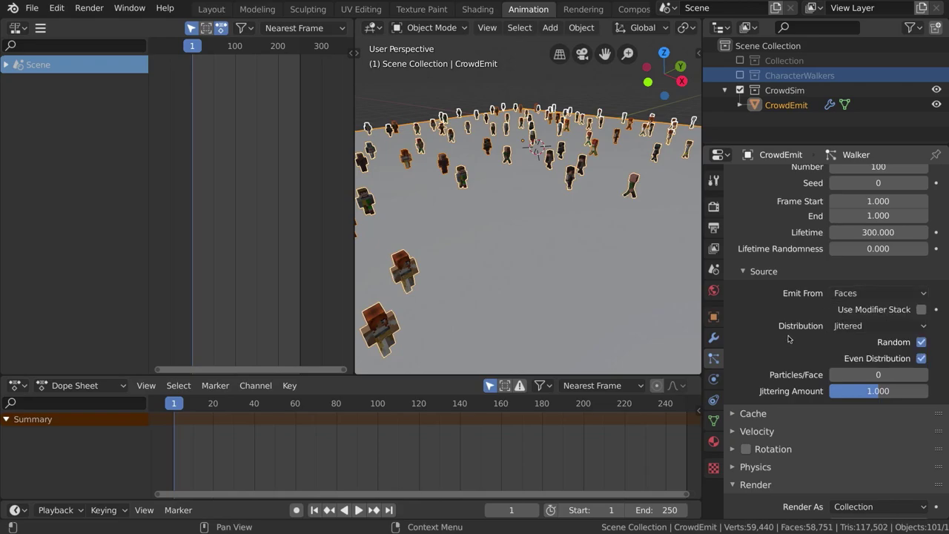
click(838, 330)
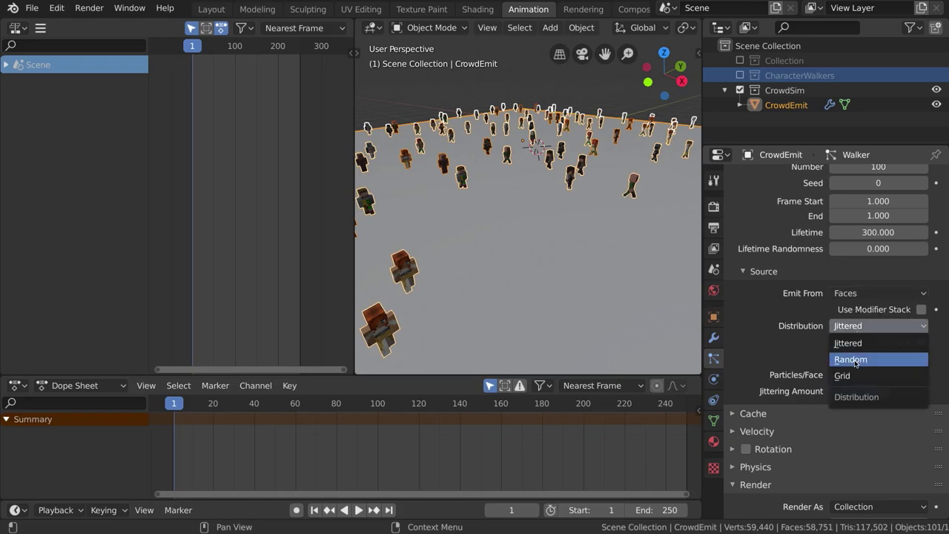
click(856, 360)
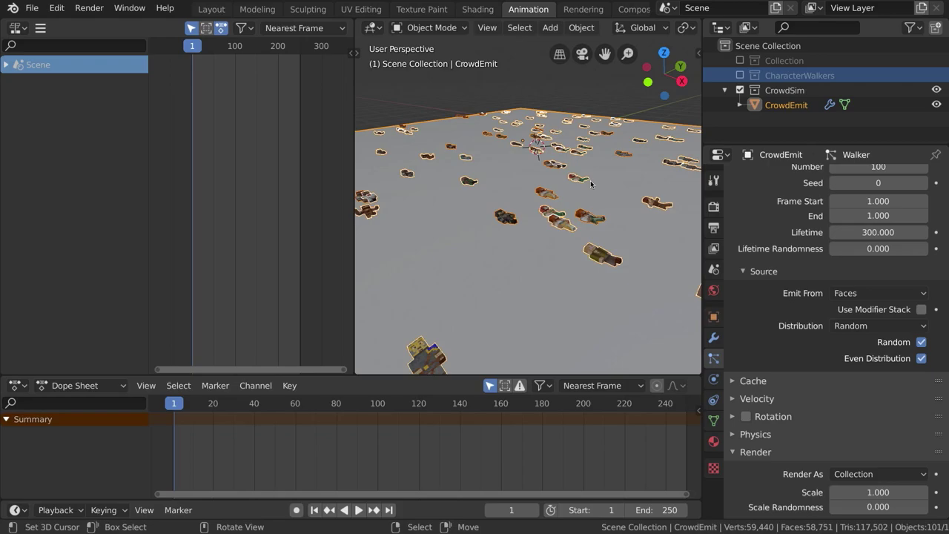
key(space)
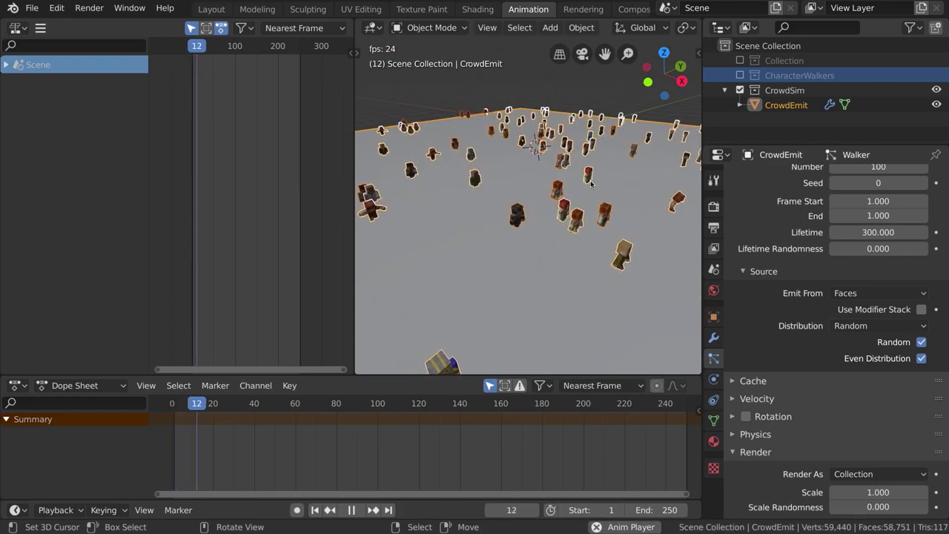
Step: Replay the animation from frame 1 and examine from several angles how the emitted characters fall through the CrowdEmit plane
key(space)
key(shift+Left)
key(space)
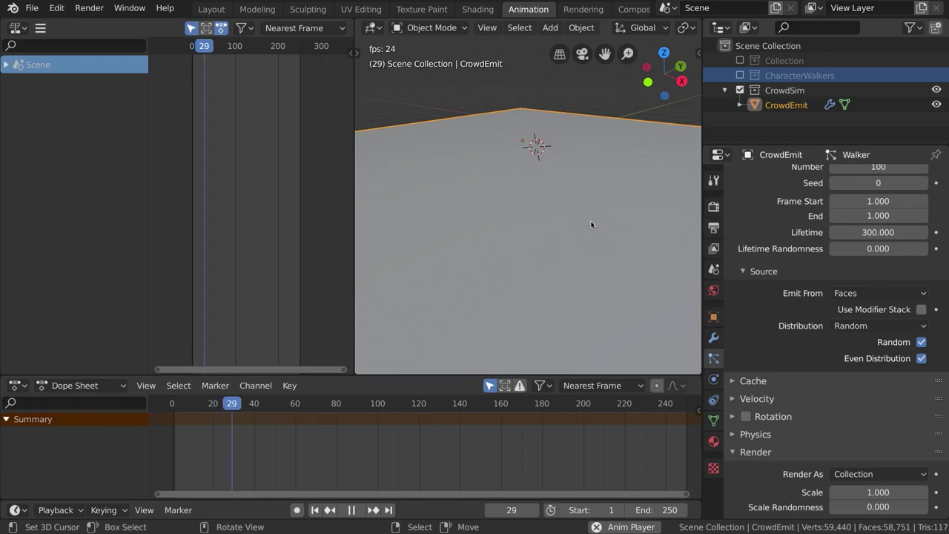
key(space)
middle_drag(585, 230, 578, 164)
key(space)
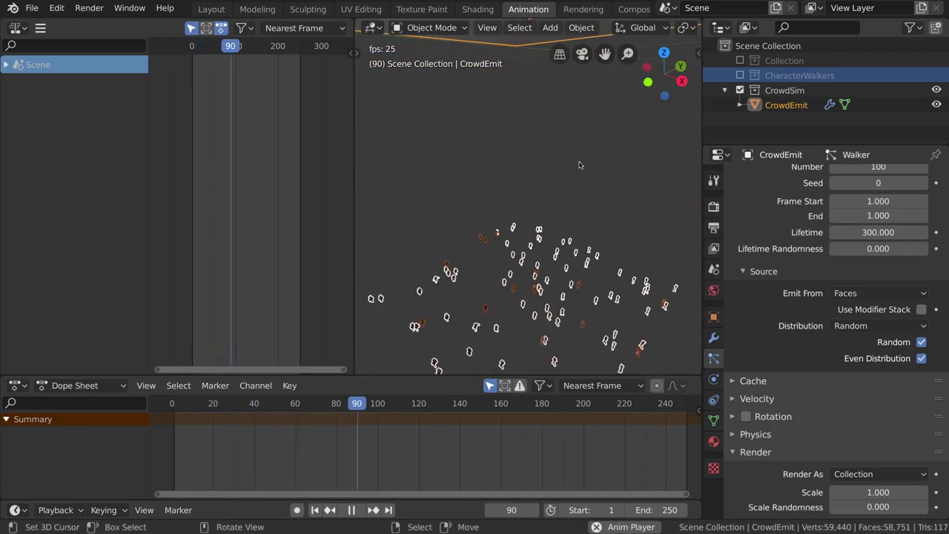
key(space)
middle_drag(563, 134, 550, 175)
scroll(546, 200, down, 5)
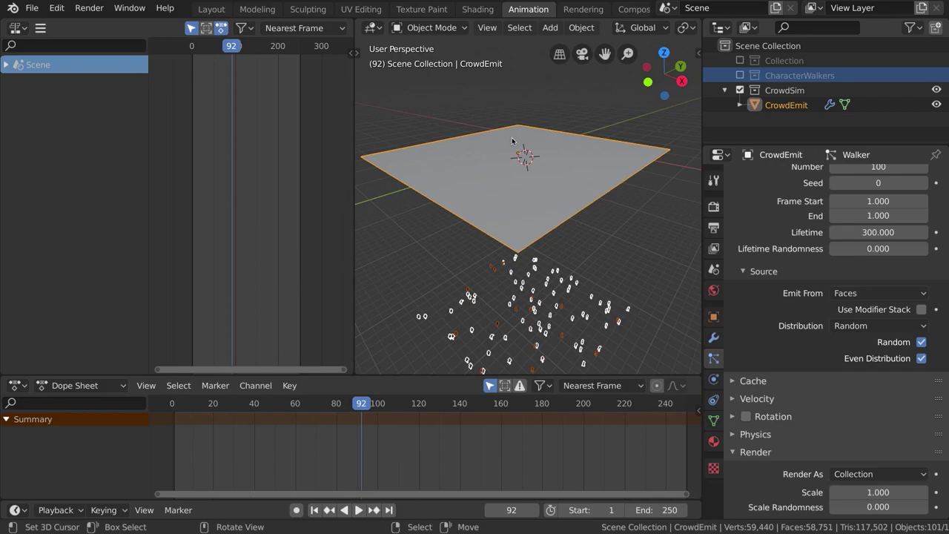
Step: Add a plane to the CrowdSim collection and scale it up well beyond the edges of the CrowdEmit plane
click(787, 93)
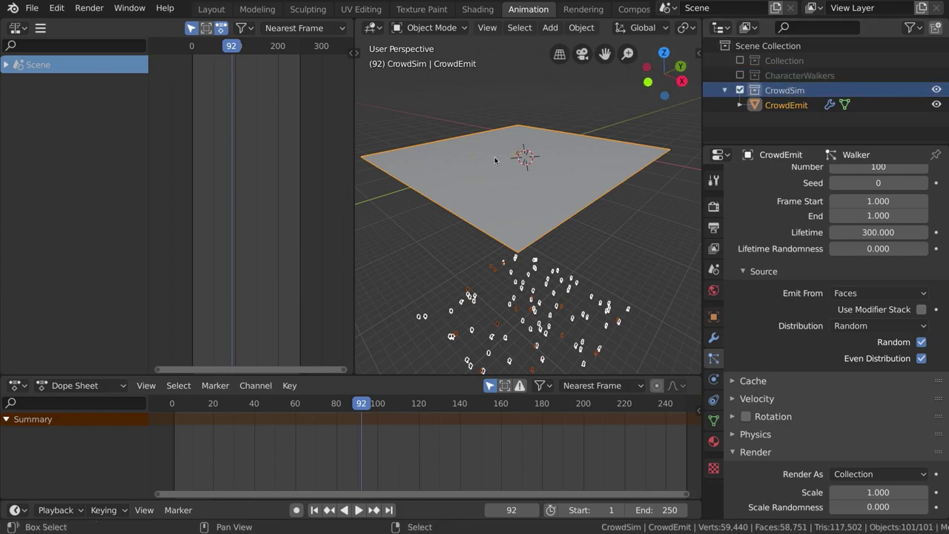
key(shift+a)
mouse_move(495, 158)
click(571, 158)
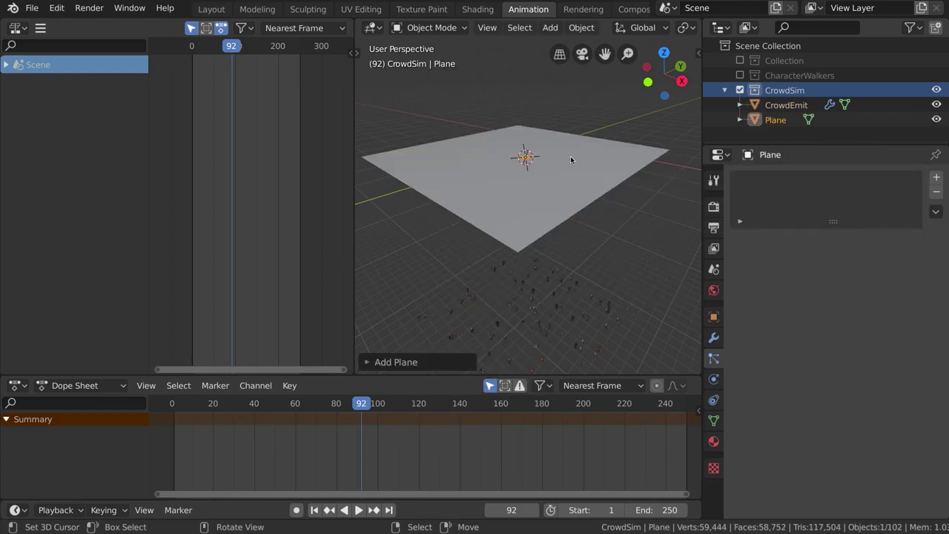
middle_drag(517, 170, 506, 204)
scroll(506, 204, down, 3)
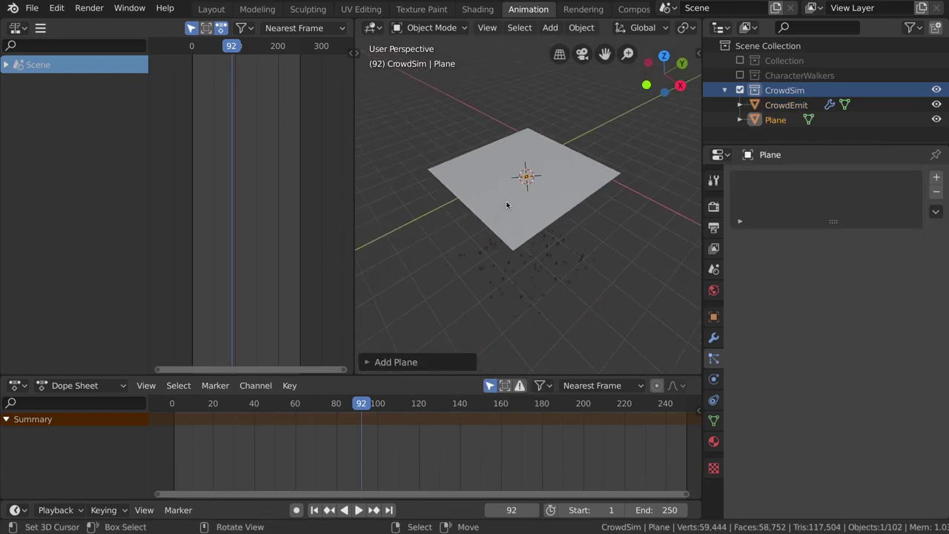
key(s)
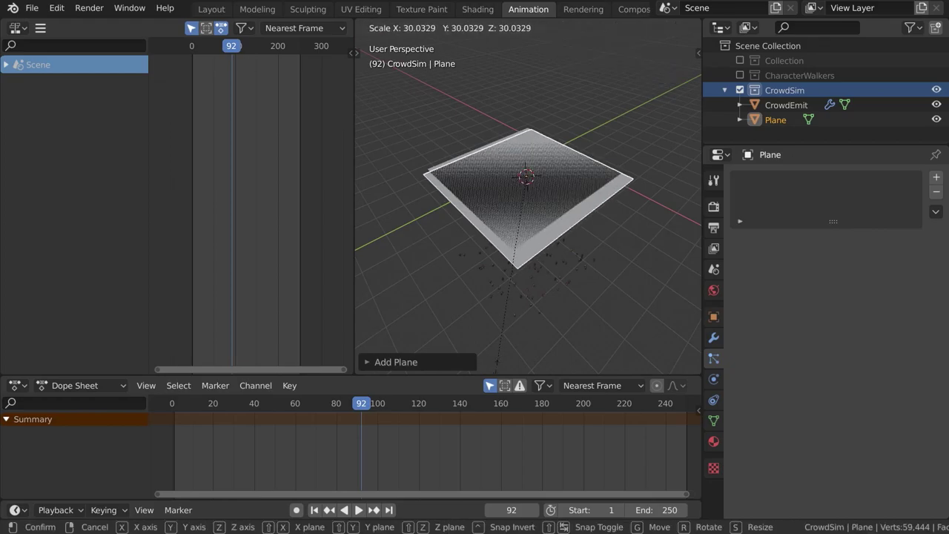
click(483, 121)
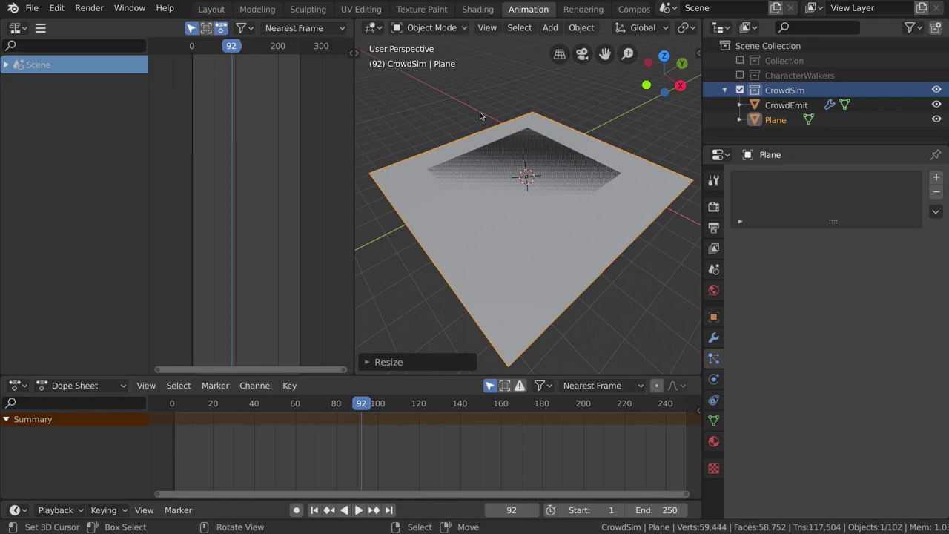
Step: Move the large plane 0.5 m along Z and adjust its height freely to sit just below the CrowdEmit plane
middle_drag(480, 115, 501, 107)
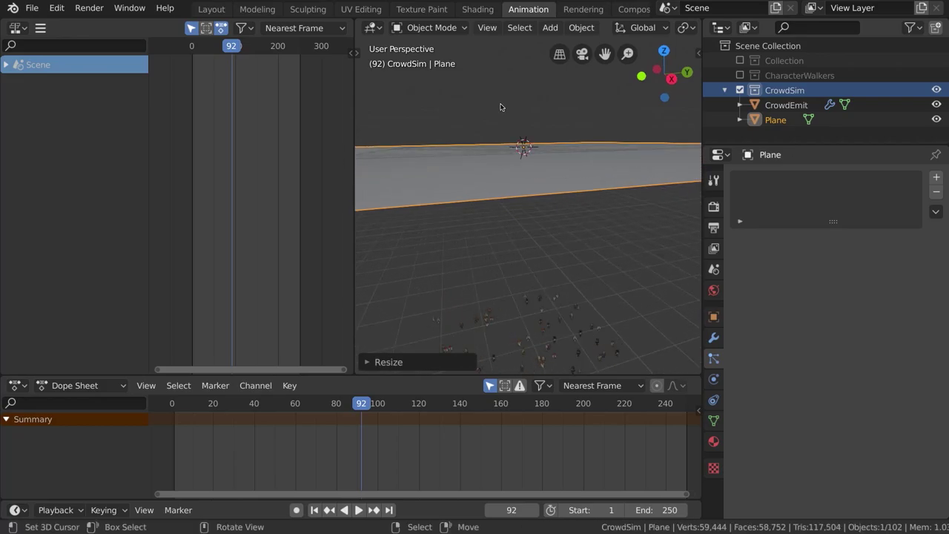
key(g)
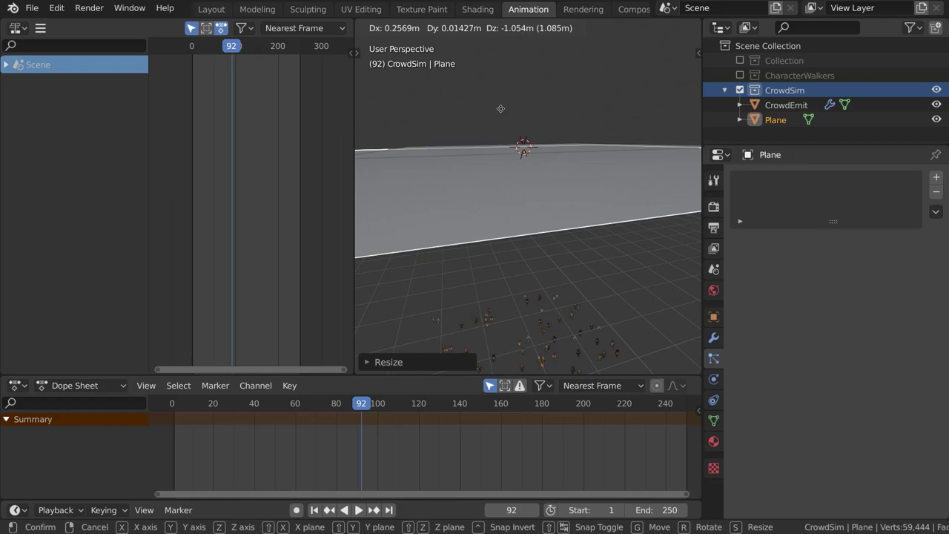
text(.5z)
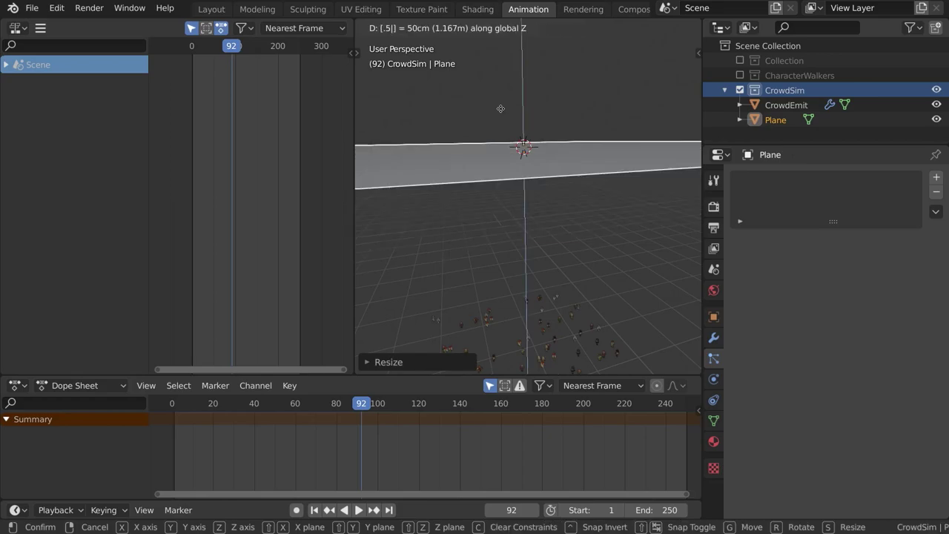
key(Return)
key(g)
key(z)
click(508, 111)
middle_drag(509, 111, 534, 129)
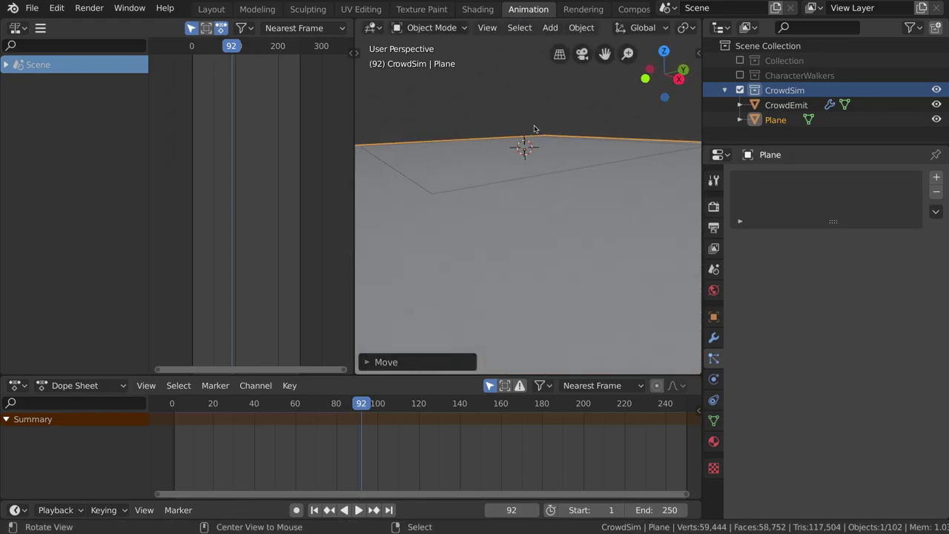
click(482, 152)
middle_drag(482, 152, 429, 166)
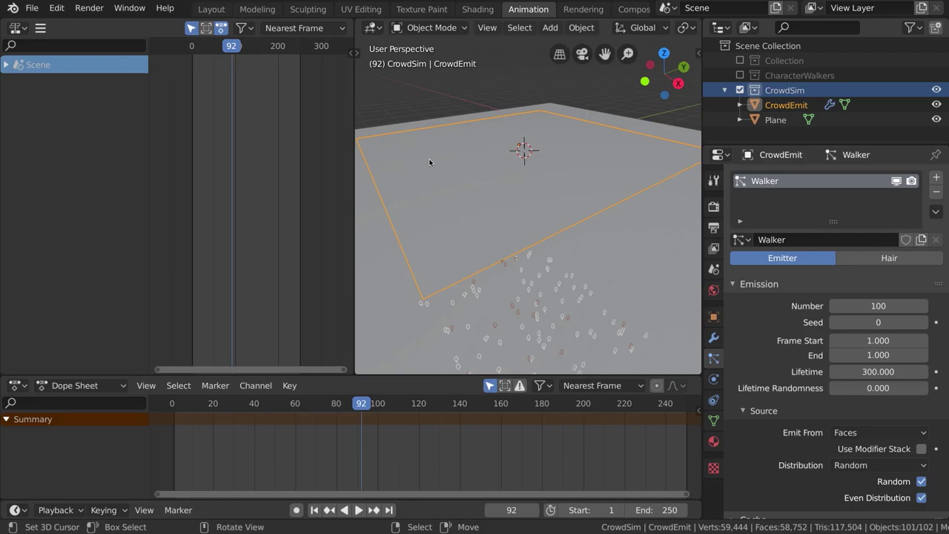
Step: Rename the large plane as Ground and enable Collision physics on it
double_click(775, 120)
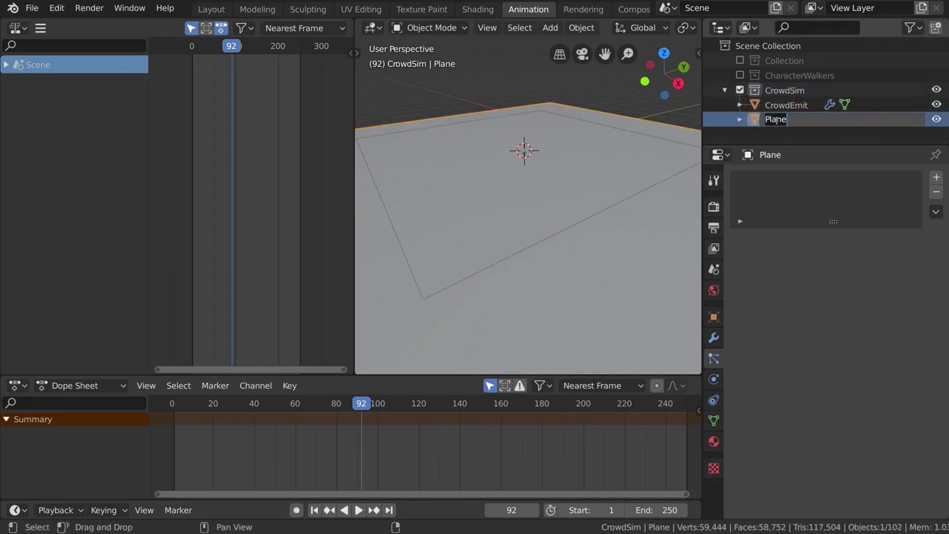
key(Return)
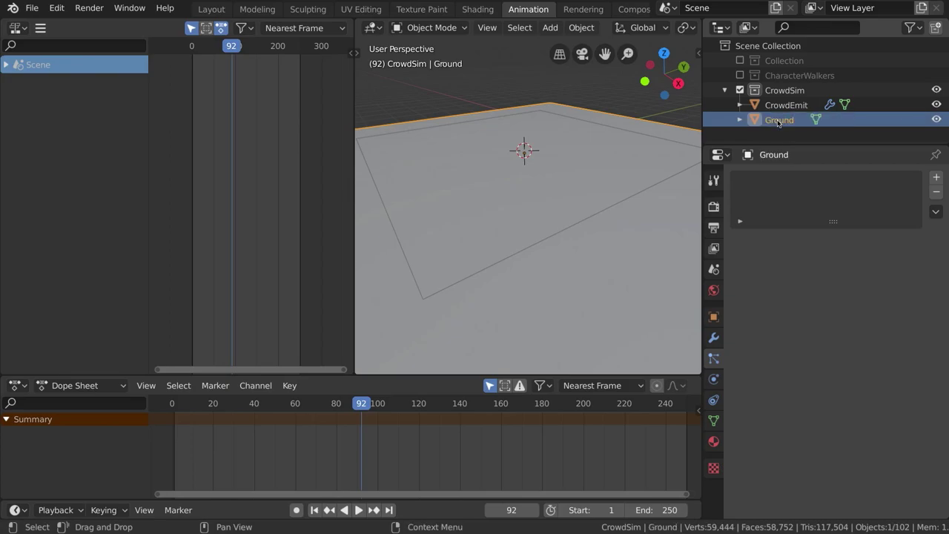
click(714, 379)
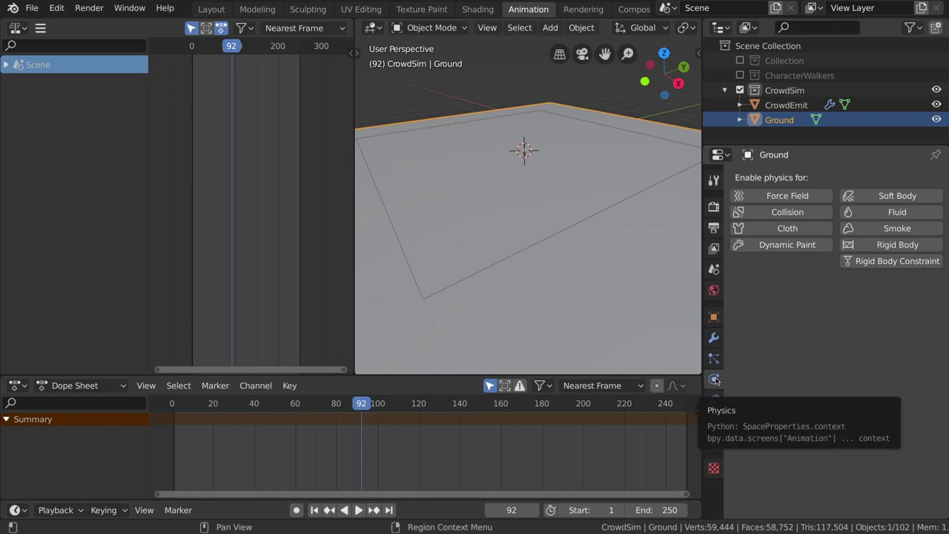
click(786, 212)
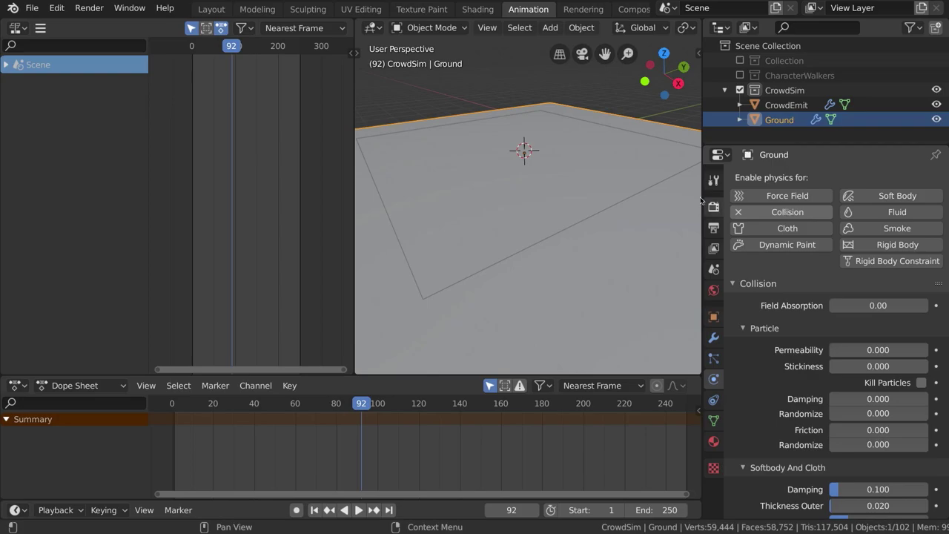
Step: Play the animation from frame 1 and examine up close how the walkers behave on the Ground plane
key(shift+Left)
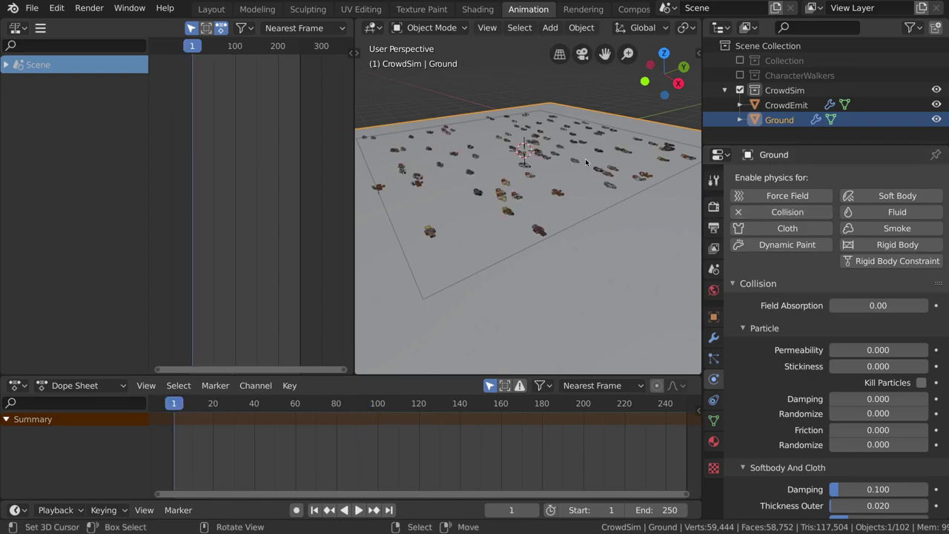
key(space)
scroll(593, 172, up, 4)
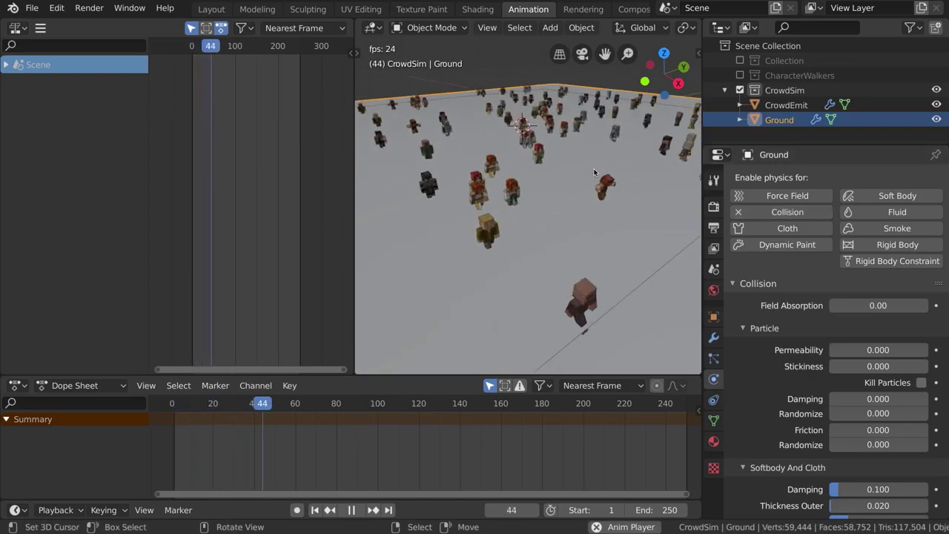
middle_drag(593, 172, 522, 166)
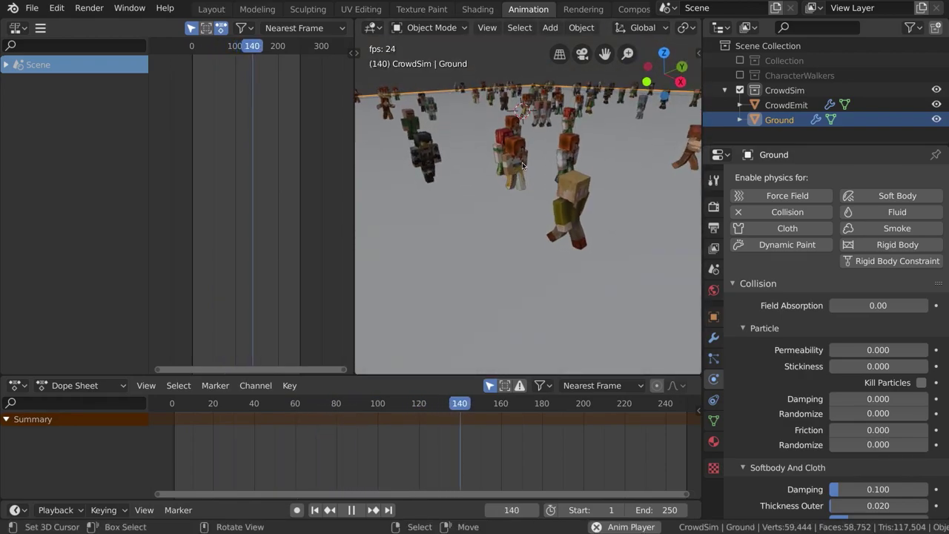
Step: Nudge the CrowdEmit emitter slightly during playback and stop the animation
click(544, 118)
key(g)
click(549, 119)
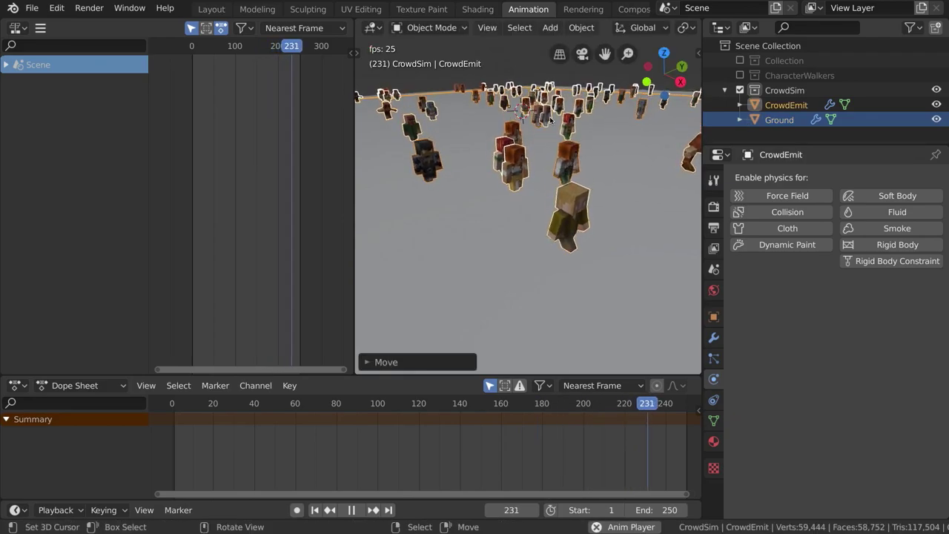
key(Escape)
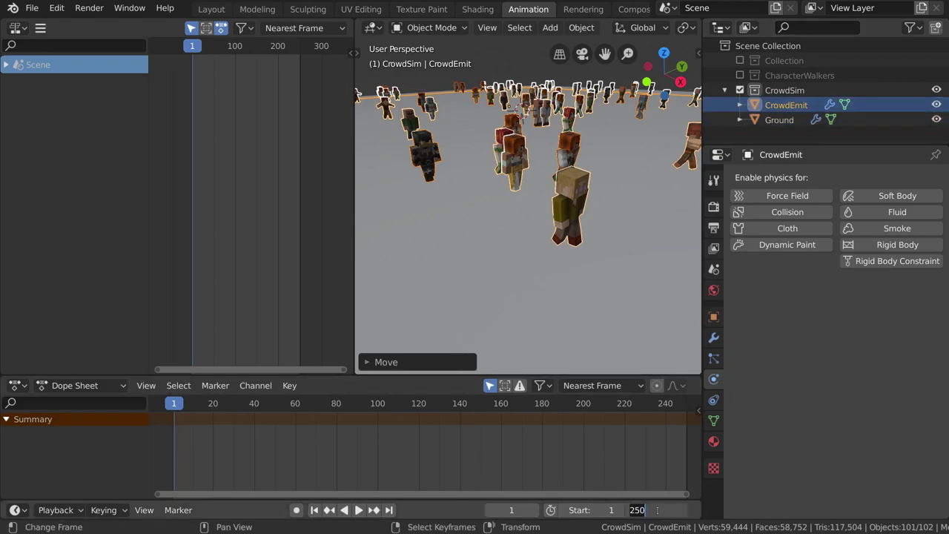
Step: Set the animation's end frame to 100 and save the file while the shortened loop plays
key(Return)
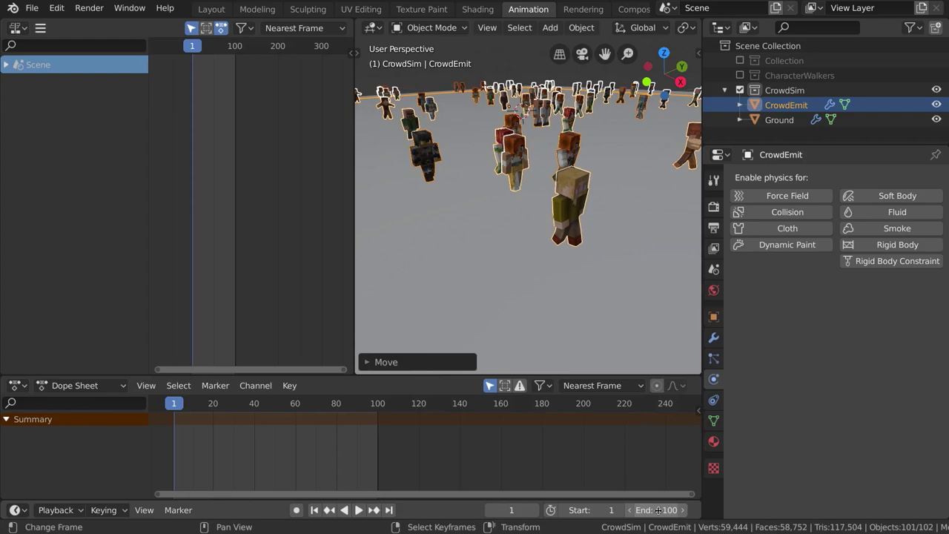
key(space)
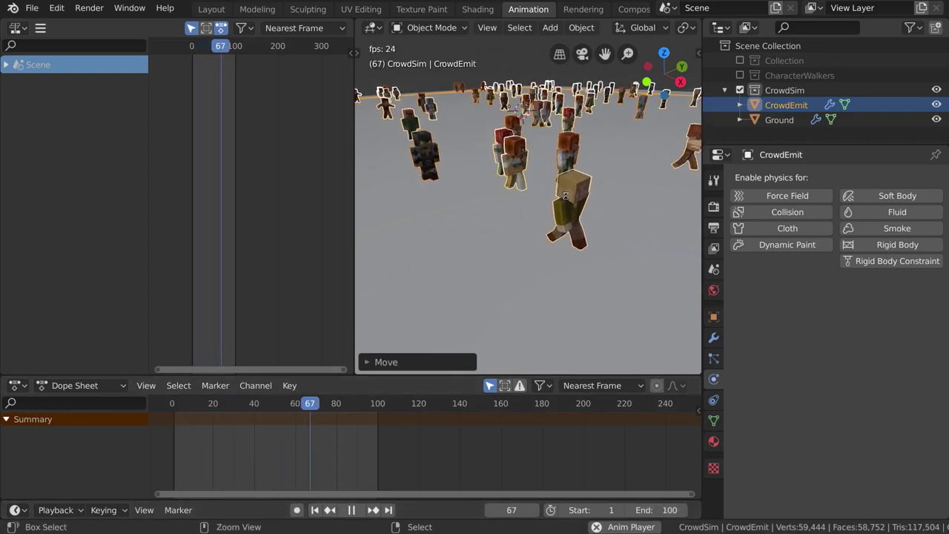
key(ctrl+s)
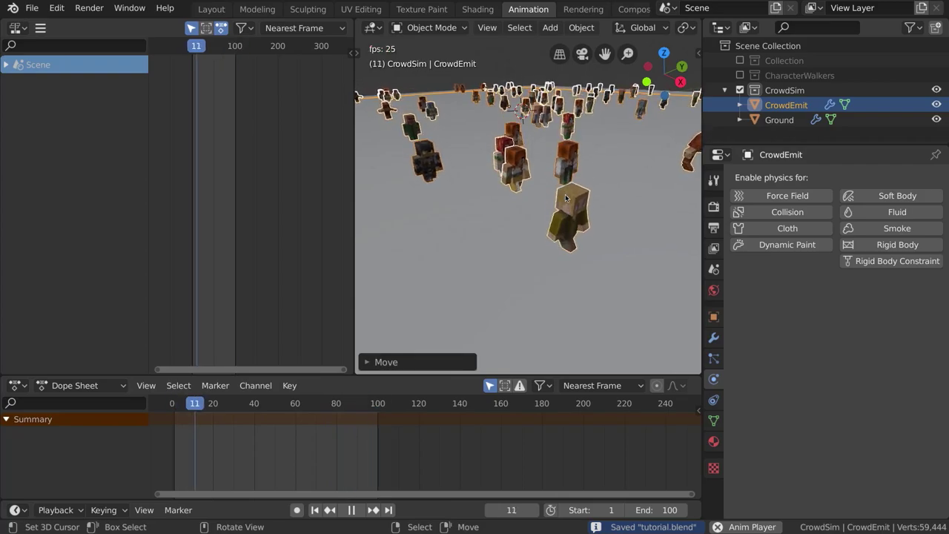
Step: Collapse the Source and Render settings of CrowdEmit's Walker particle system and set its physics type to Boids
click(713, 360)
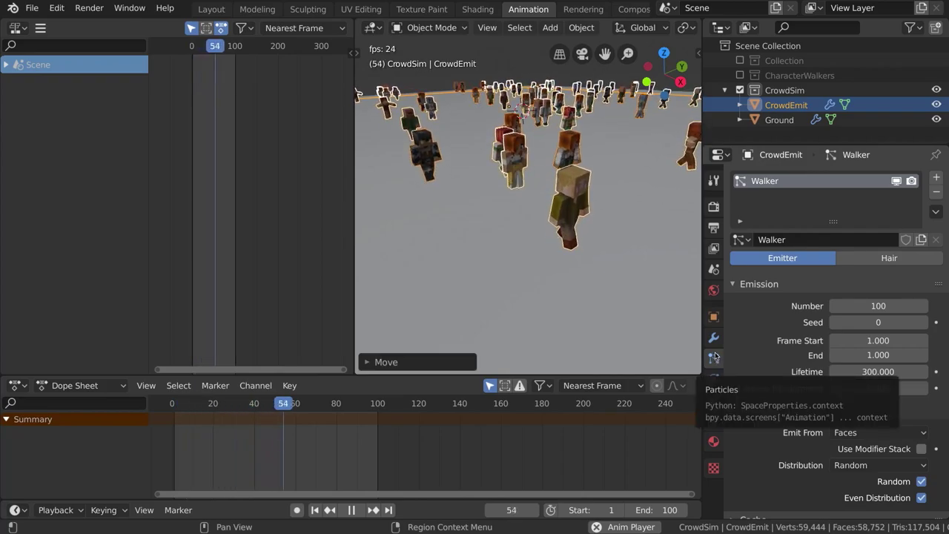
key(g)
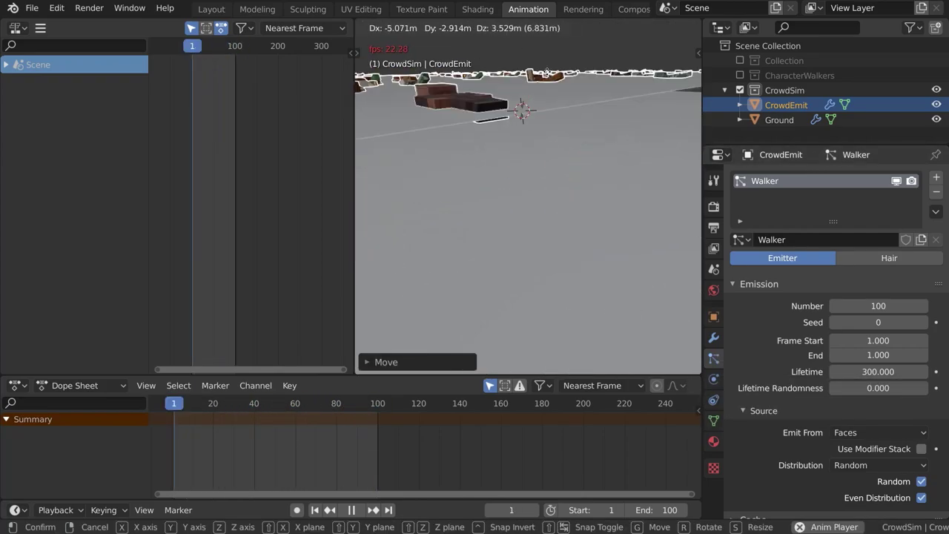
key(Escape)
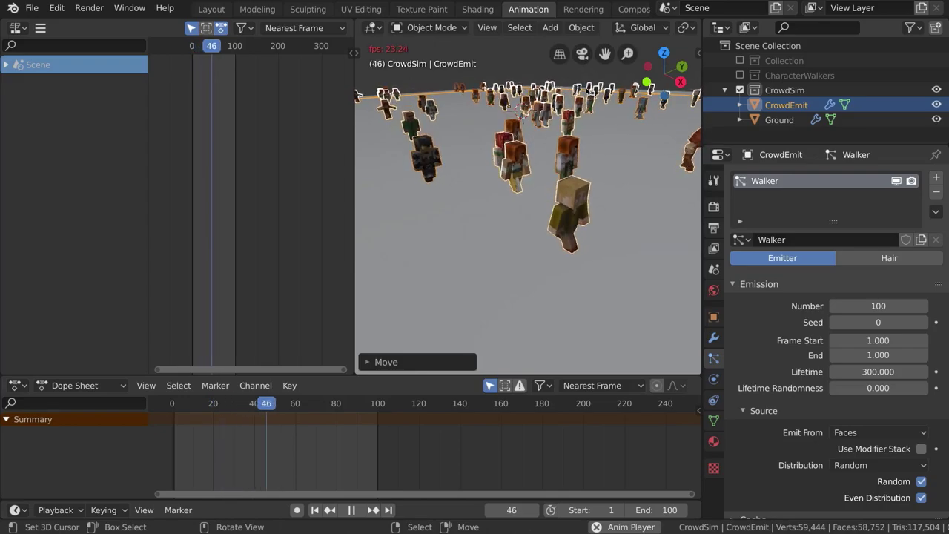
scroll(767, 297, down, 7)
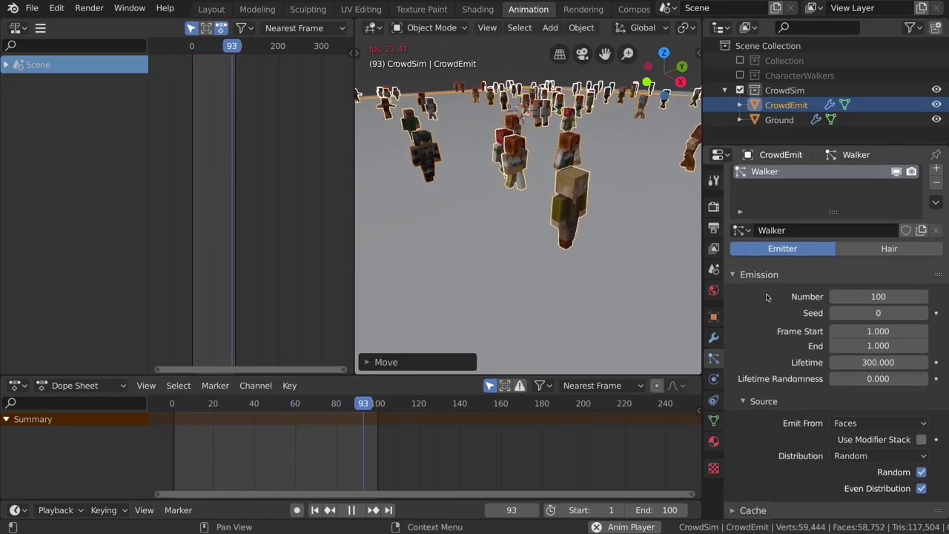
scroll(767, 297, down, 3)
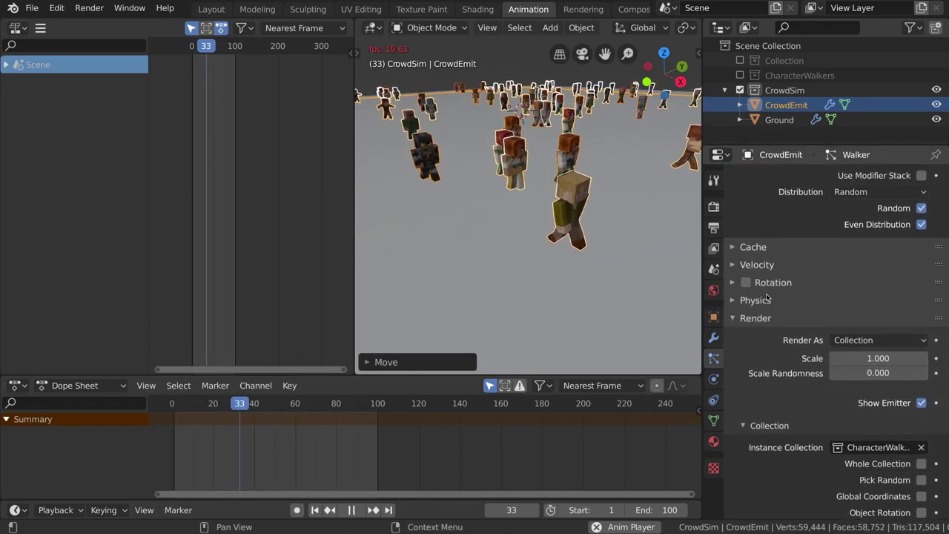
scroll(767, 298, up, 7)
click(744, 272)
scroll(742, 296, down, 2)
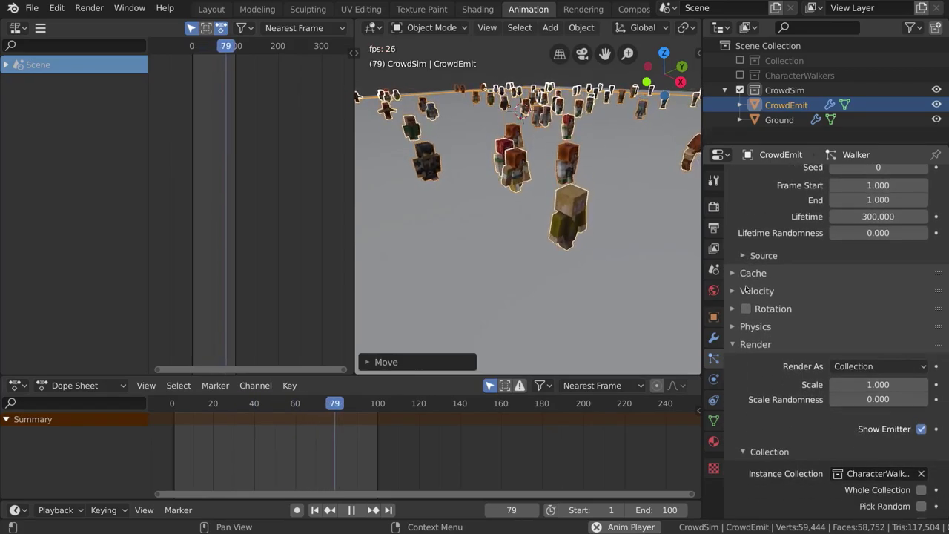
click(732, 329)
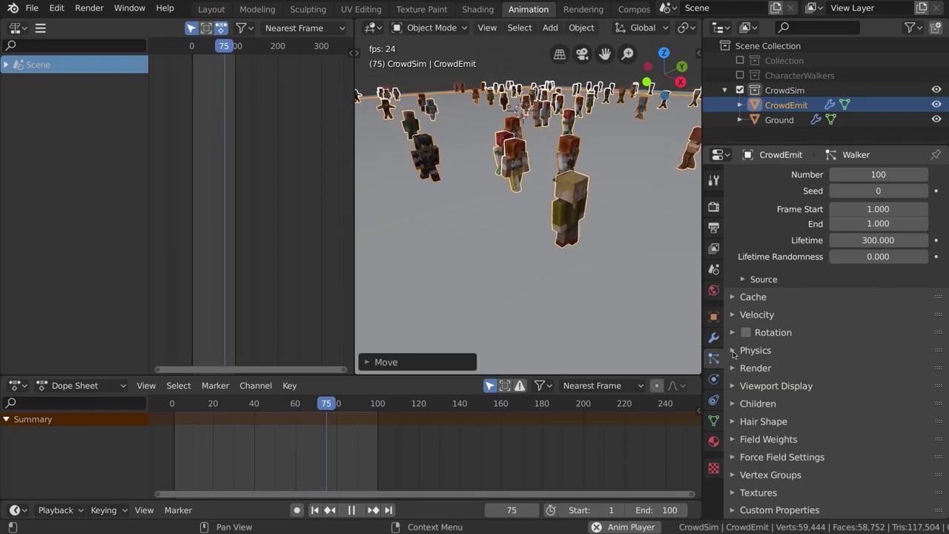
click(731, 351)
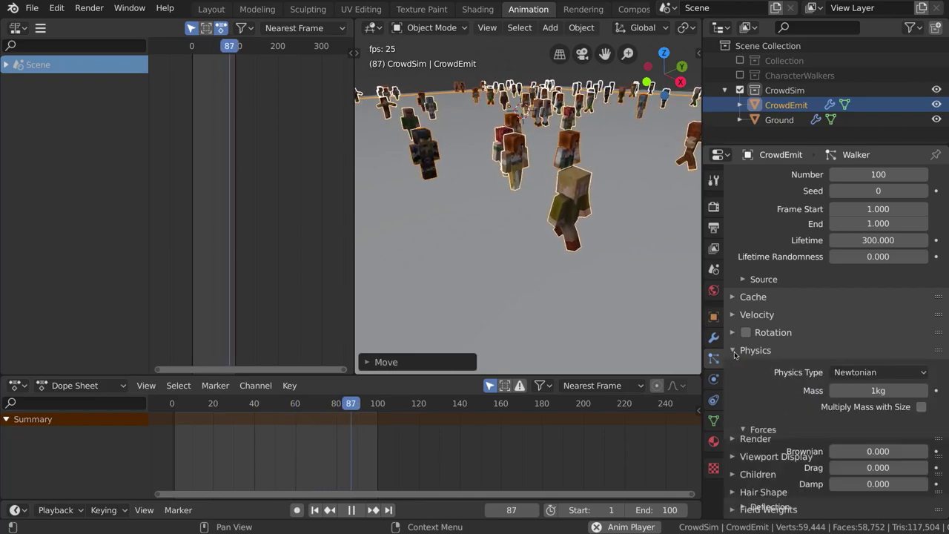
click(865, 372)
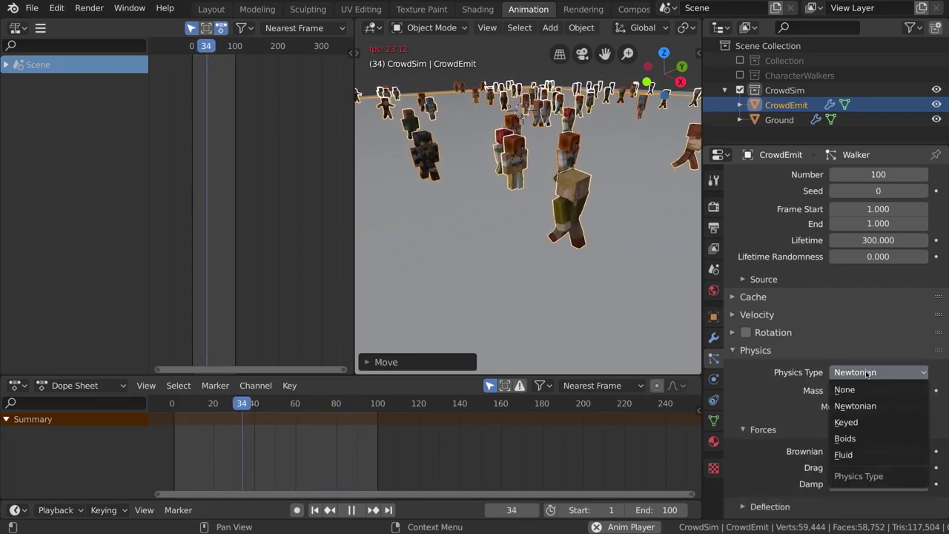
click(855, 439)
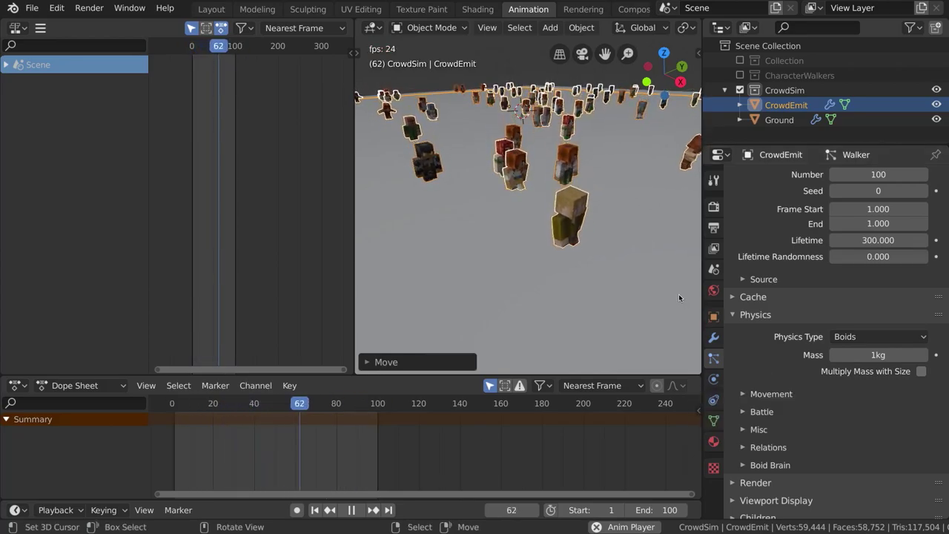
Step: Stop the playback at frame 1 and set the seed of CrowdEmit's Walker emission to 1
key(shift+Left)
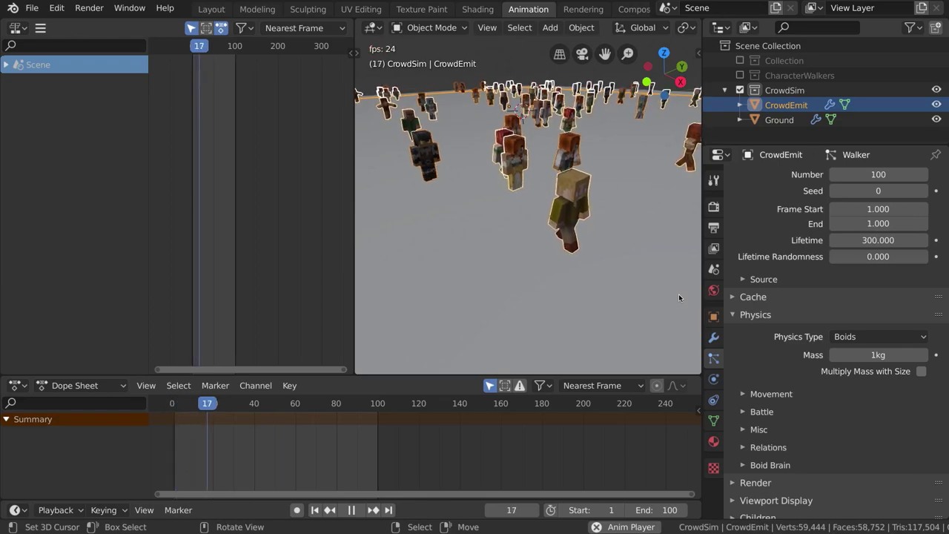
key(space)
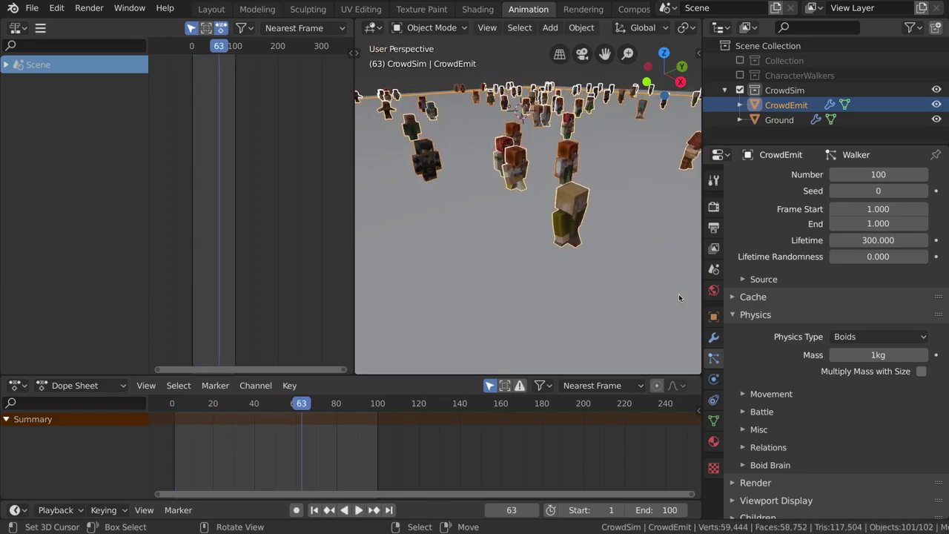
key(shift+Left)
scroll(825, 282, up, 5)
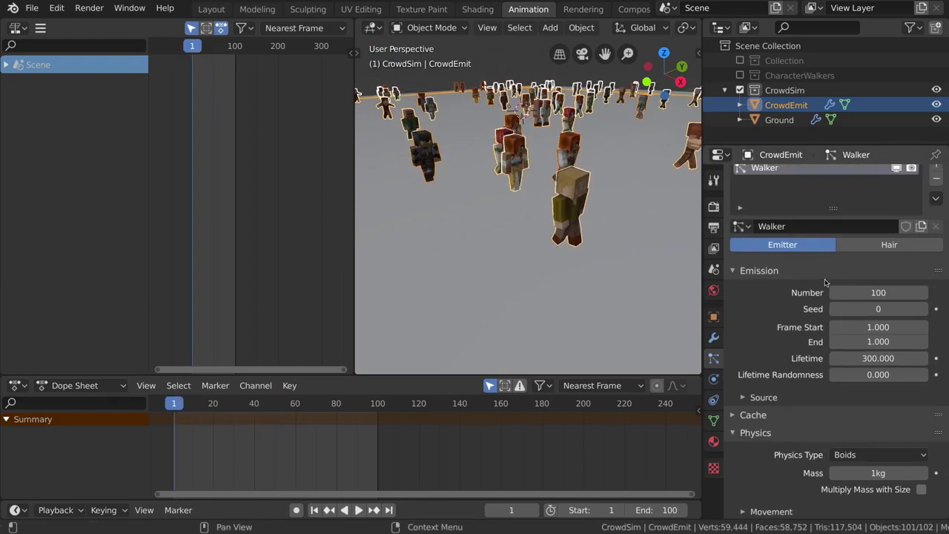
click(892, 309)
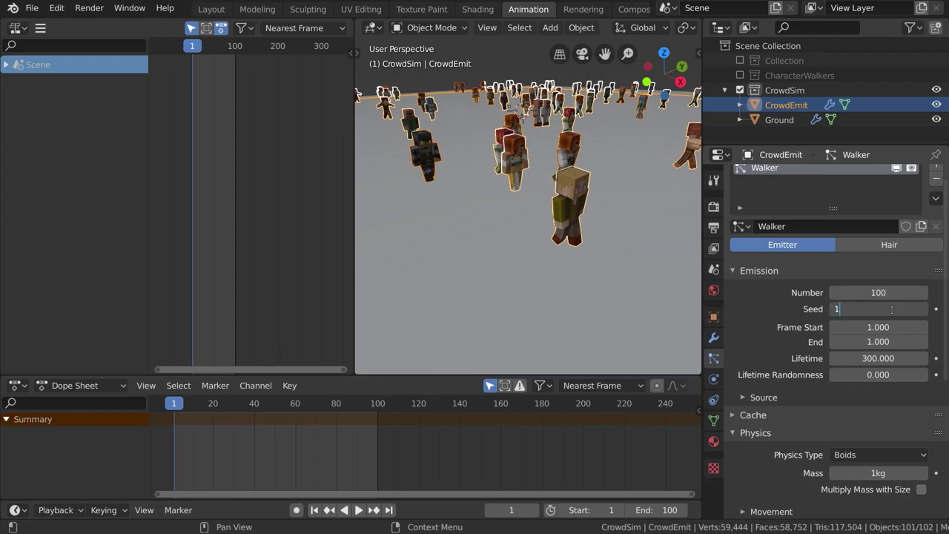
text(1)
key(Return)
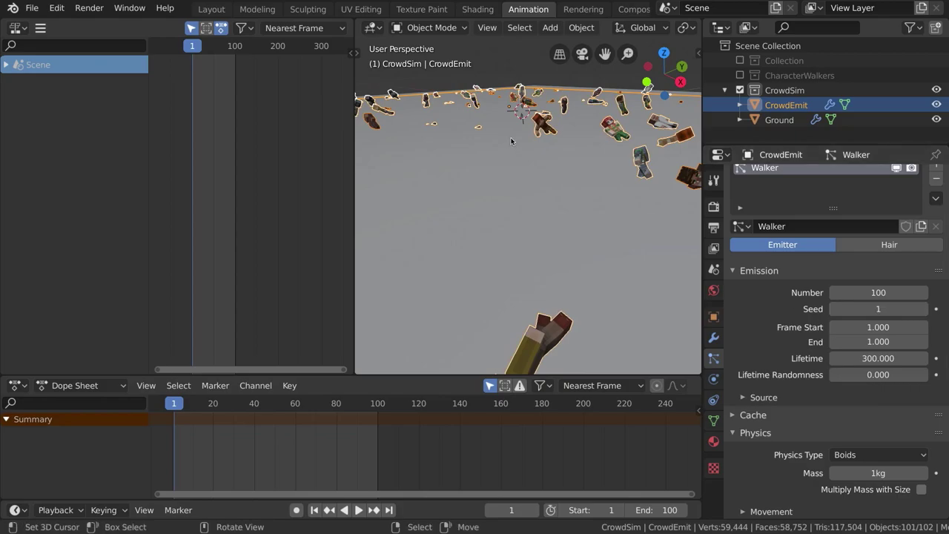
Step: Play the animation with the new seed to check the walkers' movement, stop it and save the file
key(space)
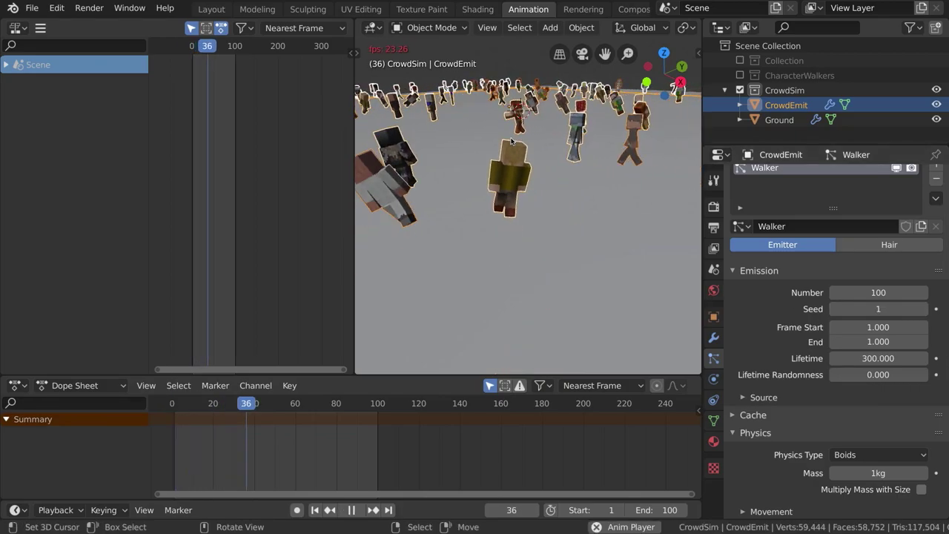
key(space)
key(ctrl+s)
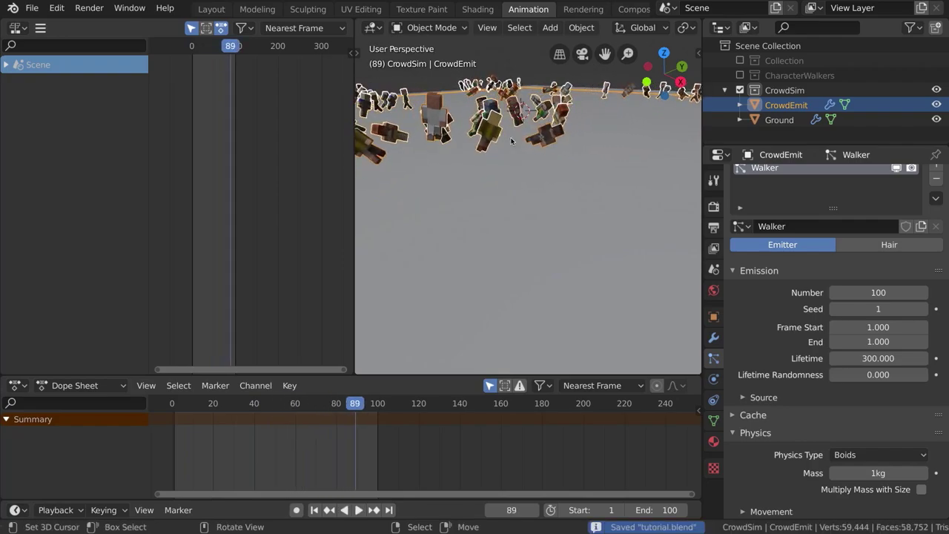
Step: Switch to the Layout workspace, hide the viewport sidebar and play the animation to examine the walkers from several distances and a low angle
click(212, 9)
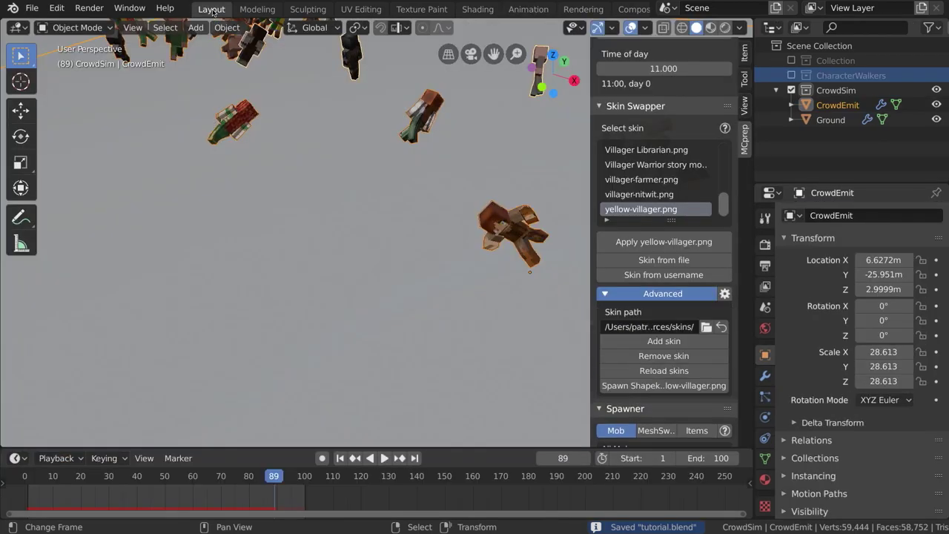
key(n)
middle_drag(339, 219, 416, 243)
key(space)
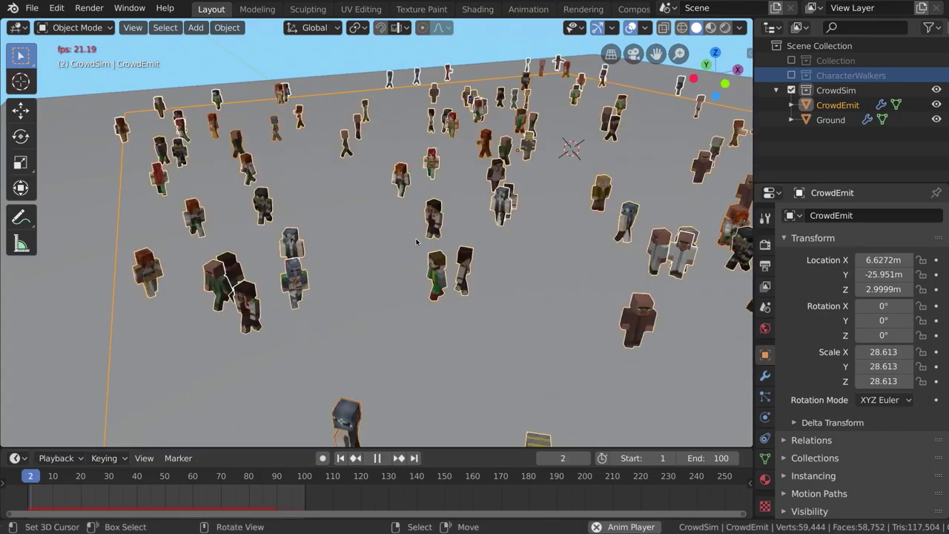
scroll(481, 243, down, 5)
scroll(510, 244, up, 2)
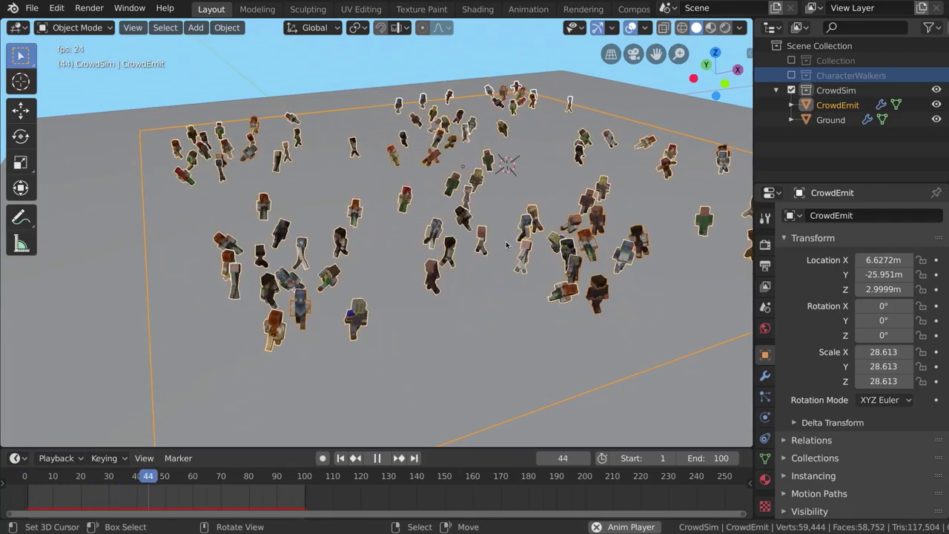
scroll(506, 245, up, 4)
scroll(506, 244, up, 4)
scroll(506, 241, down, 5)
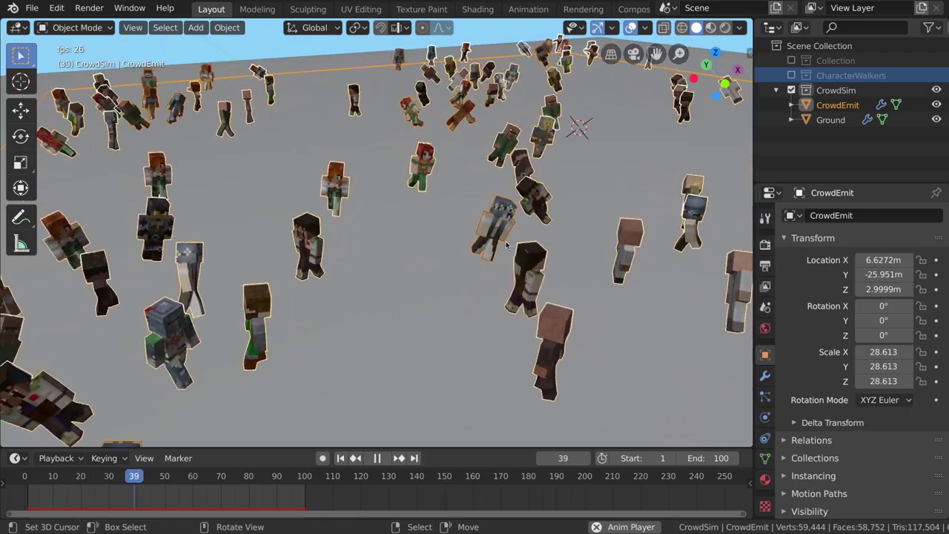
middle_drag(506, 244, 476, 269)
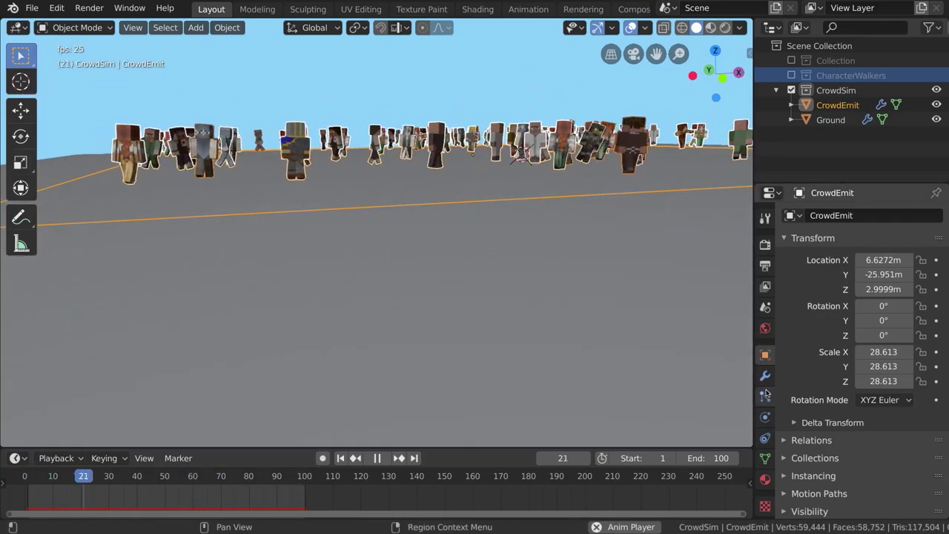
Step: Set CrowdEmit's Walker particle number to 1000, examine the denser crowd during playback and stop the animation
click(838, 106)
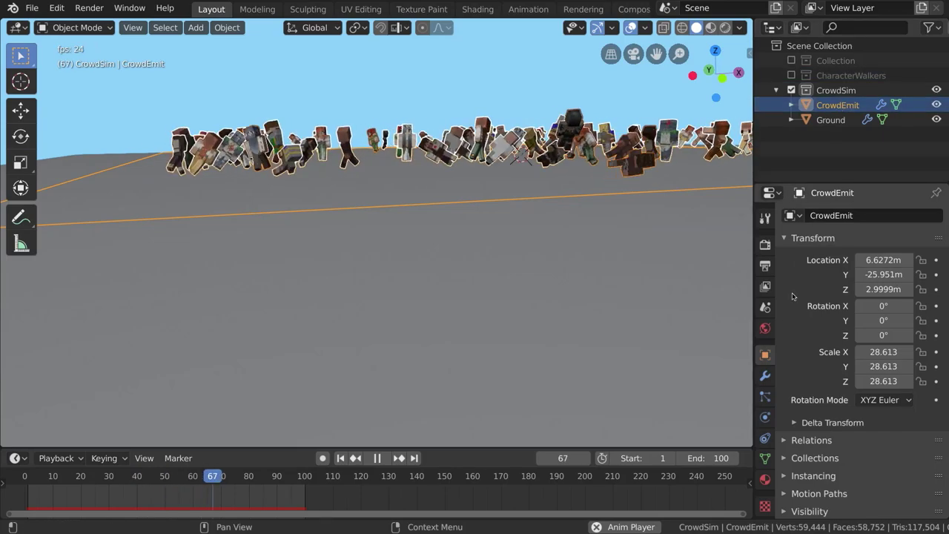
click(764, 397)
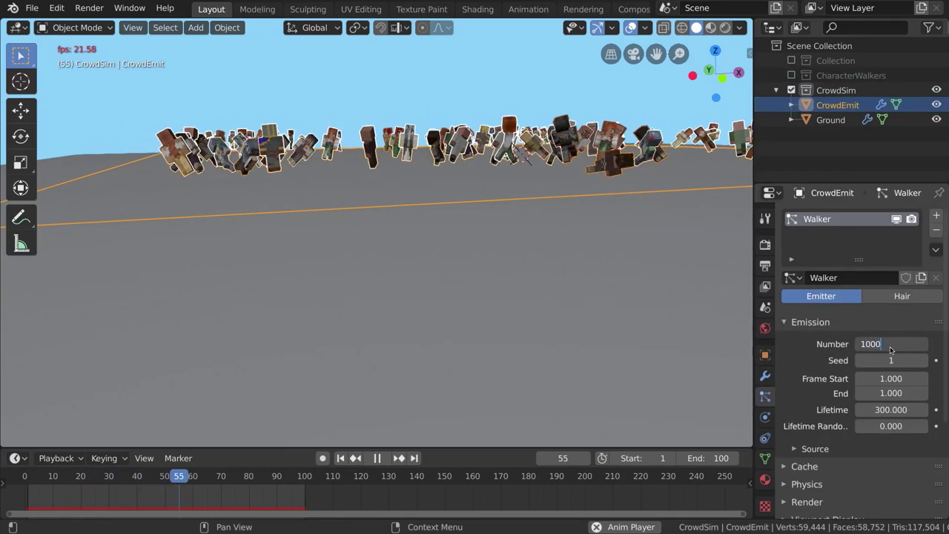
key(Return)
middle_drag(745, 290, 730, 356)
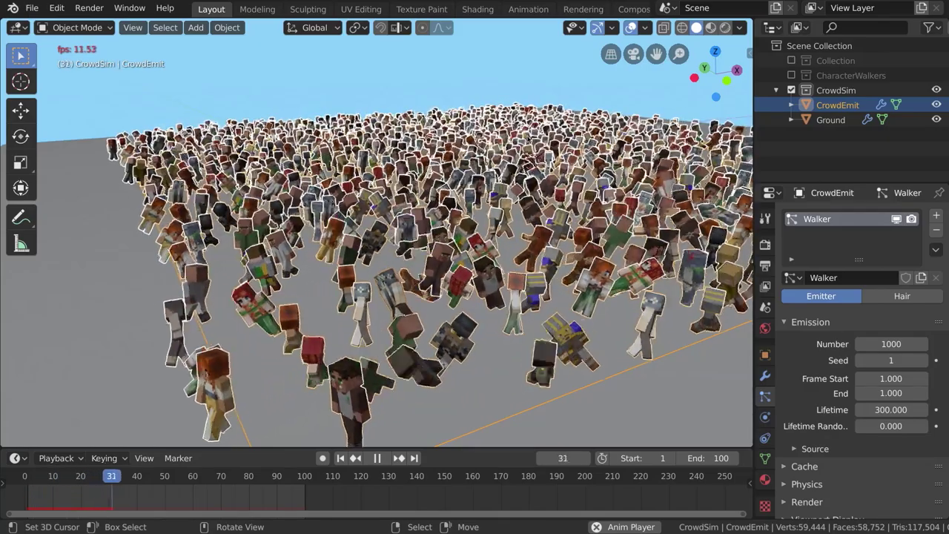
middle_drag(370, 260, 426, 259)
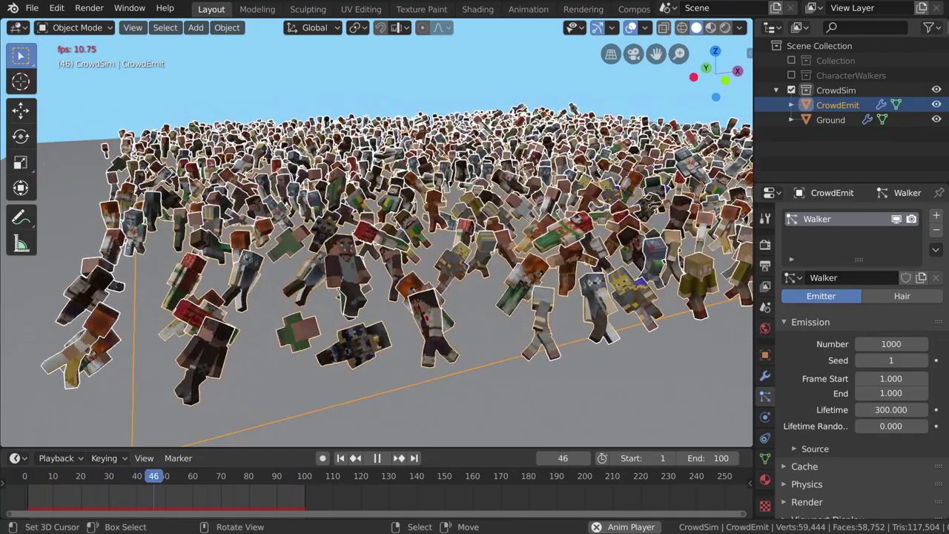
key(space)
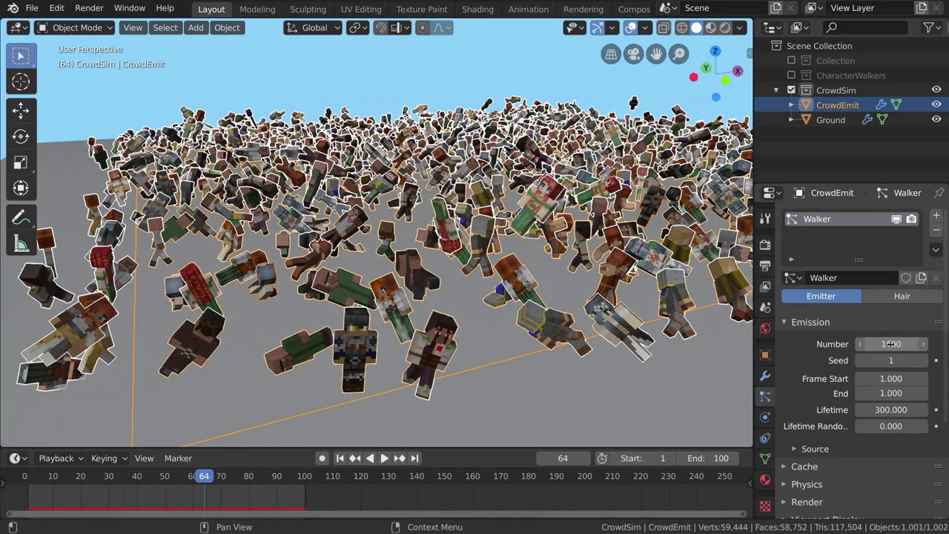
Step: Set the Walker particle number to 100, enlarge the properties area and return to frame 1
key(Return)
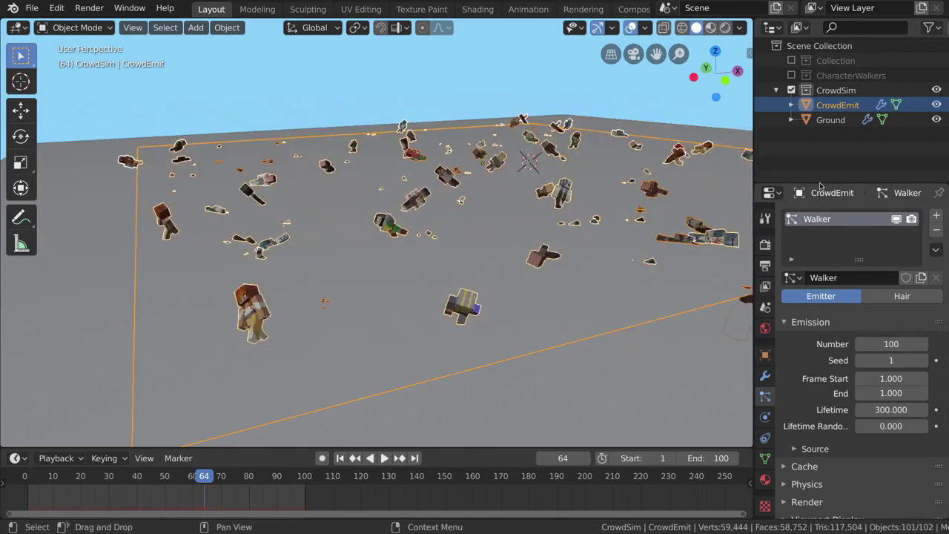
drag(820, 182, 820, 137)
key(shift+Left)
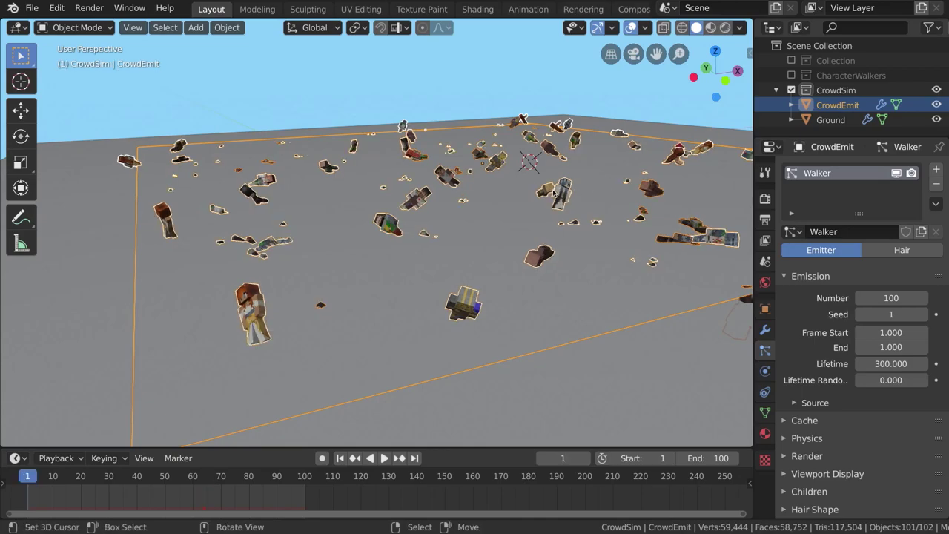
Step: Expand the Walker's Physics and Movement settings, disable Allow Flight and enable Allow Land
scroll(831, 346, down, 3)
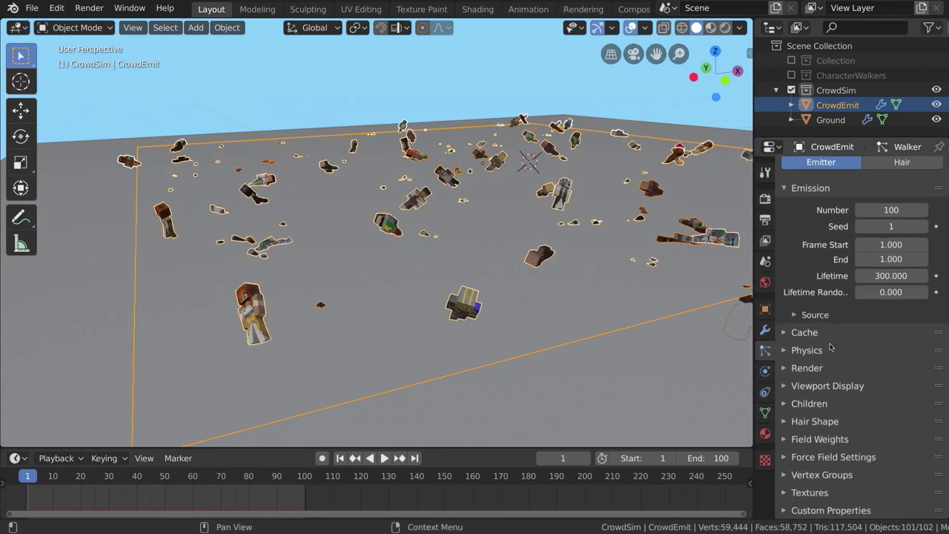
click(784, 351)
scroll(784, 353, down, 5)
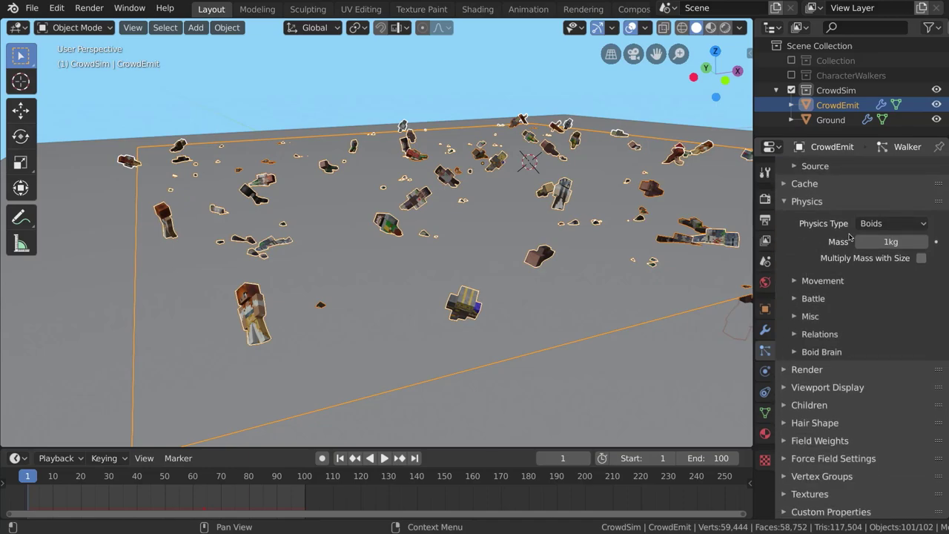
click(794, 280)
scroll(795, 283, down, 3)
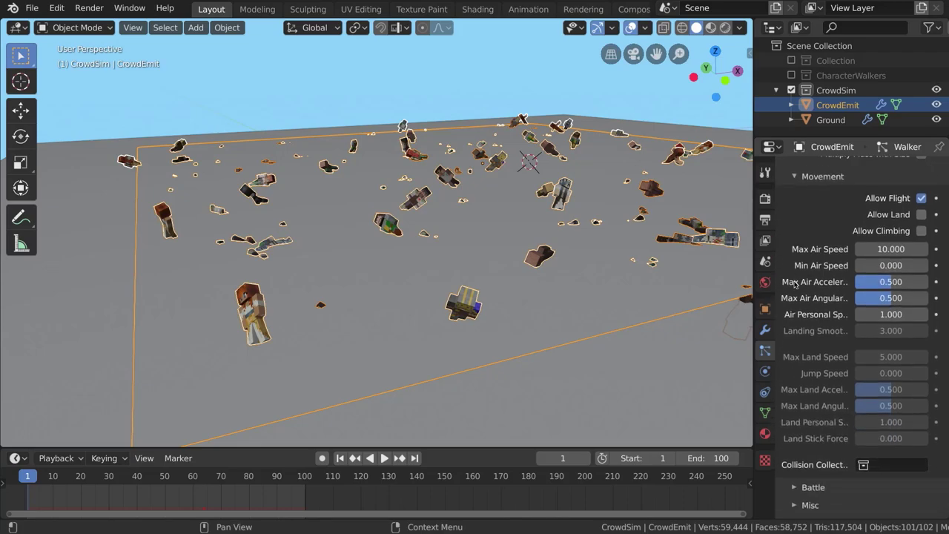
click(921, 199)
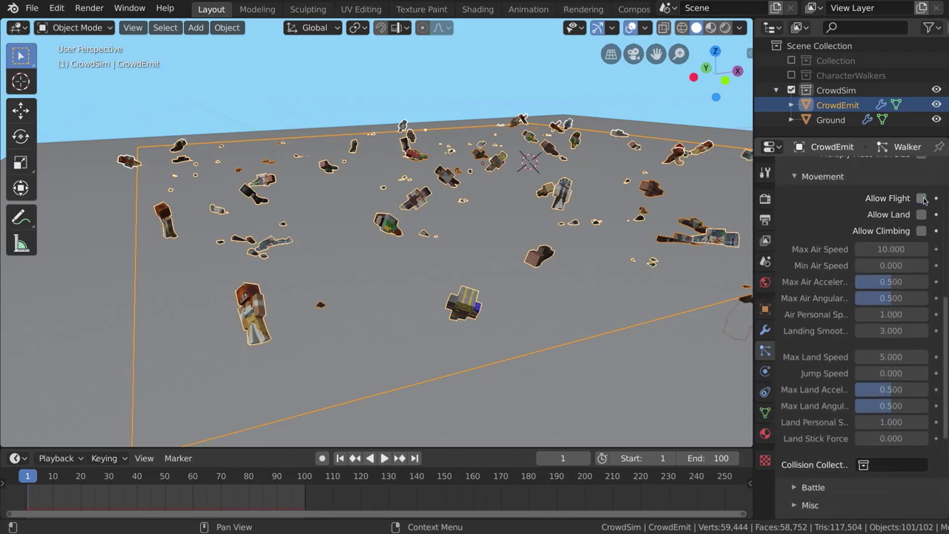
click(922, 215)
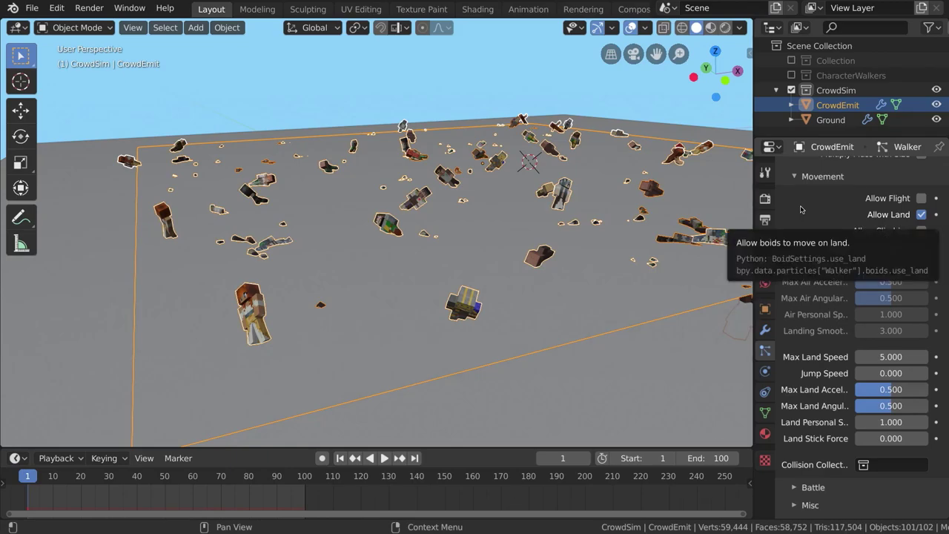
Step: Set the boids' Max Land Speed to 2.5 and expand the Misc physics settings
scroll(821, 329, down, 3)
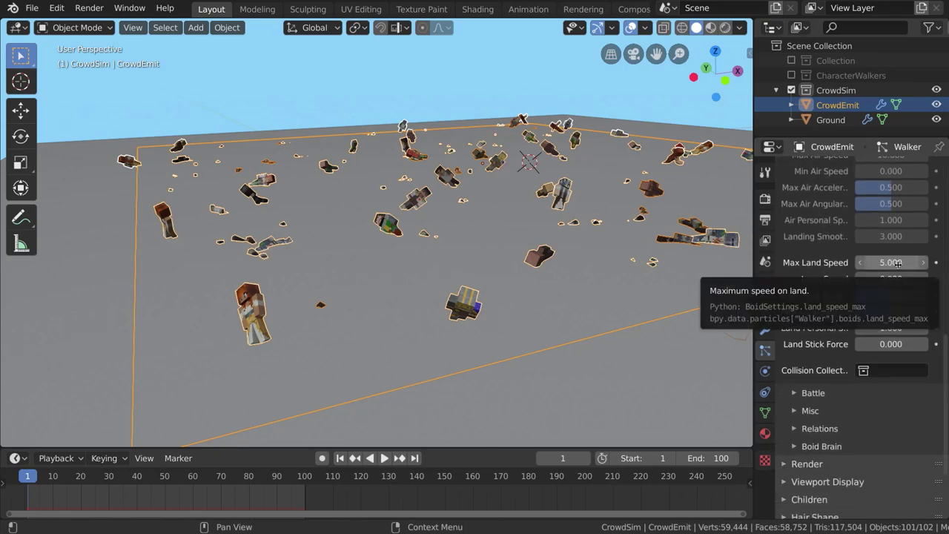
click(898, 263)
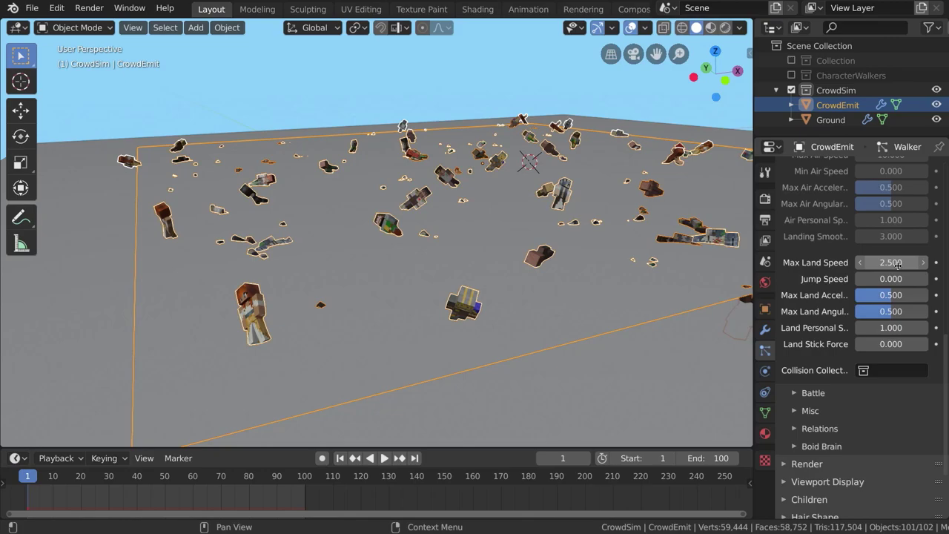
scroll(825, 311, down, 4)
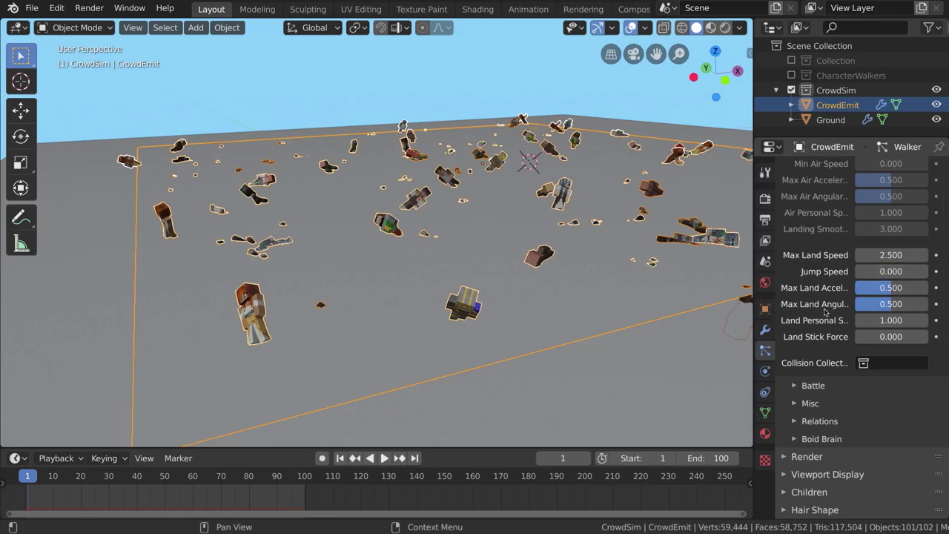
scroll(819, 317, down, 1)
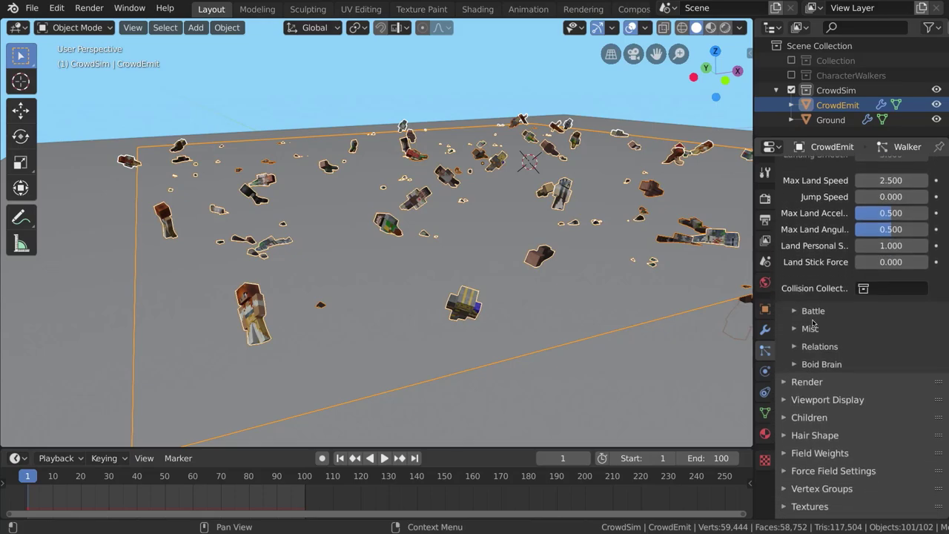
click(794, 329)
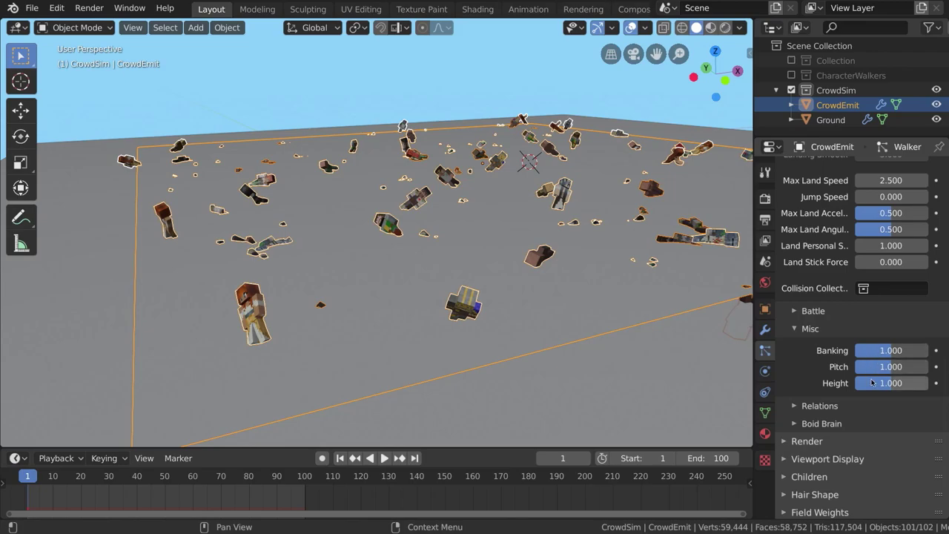
Step: Play the animation, set the boids' Banking to 0 and Height to 0.75, and examine the walkers from low and high angles
key(space)
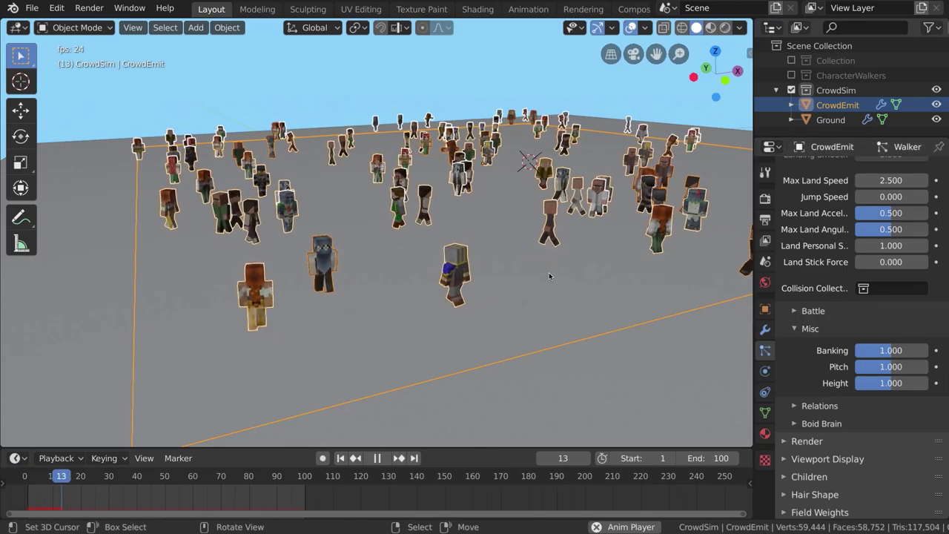
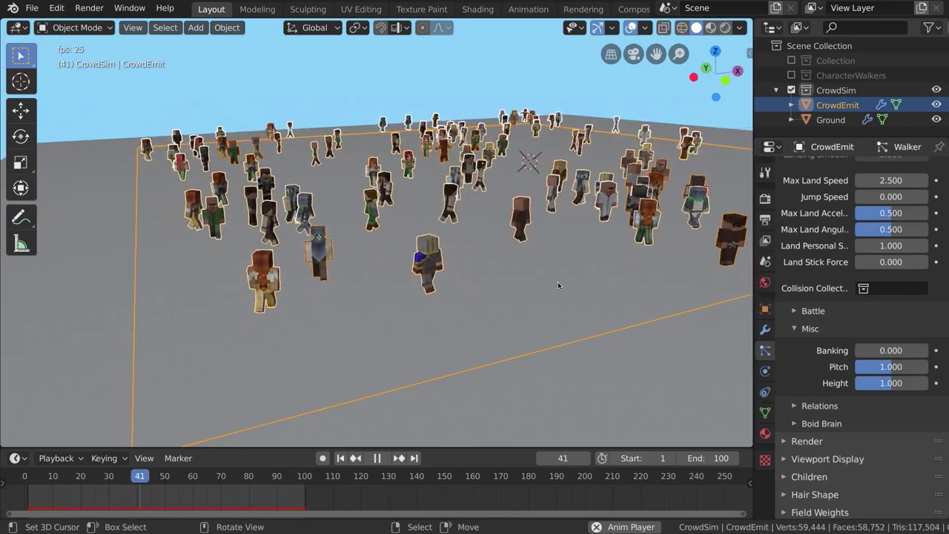
double_click(886, 383)
key(BackSpace)
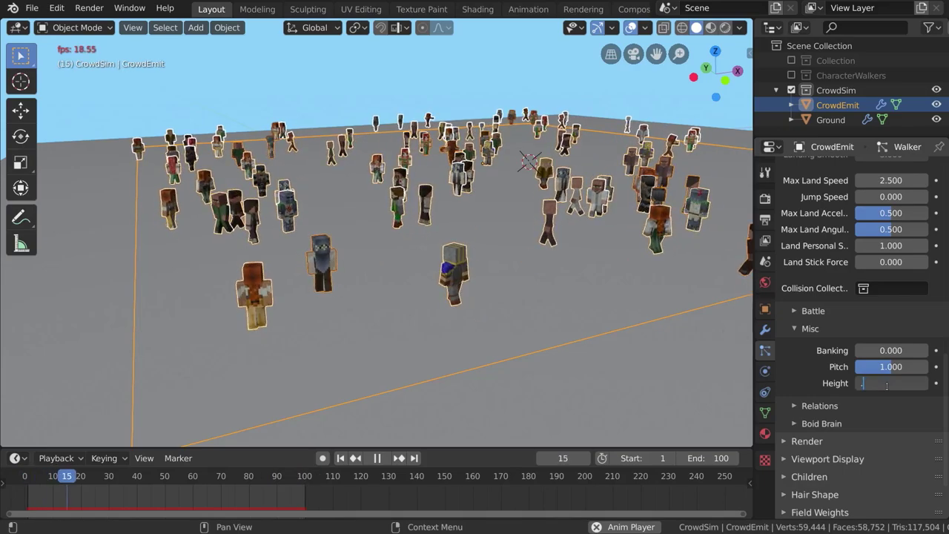
text(.75)
key(Return)
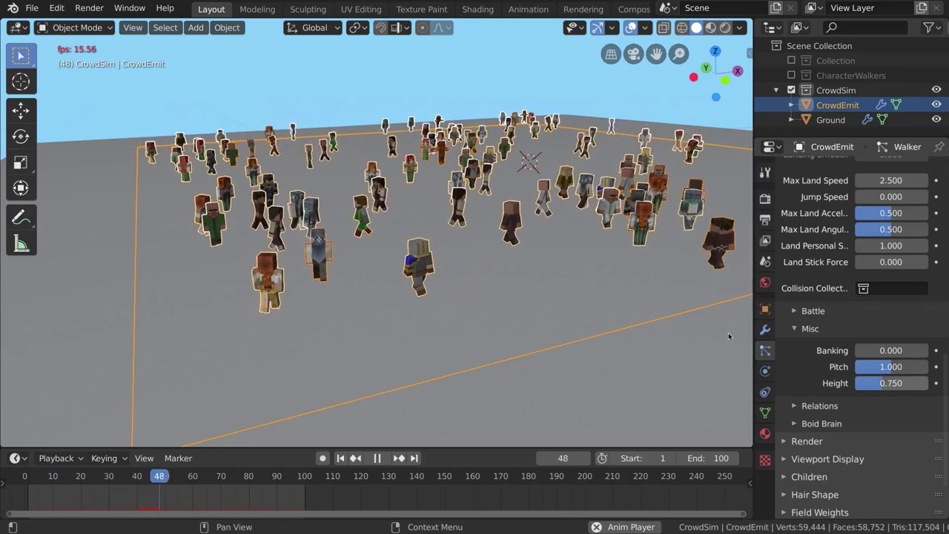
mouse_move(561, 244)
middle_down()
mouse_move(542, 237)
mouse_move(552, 241)
middle_up()
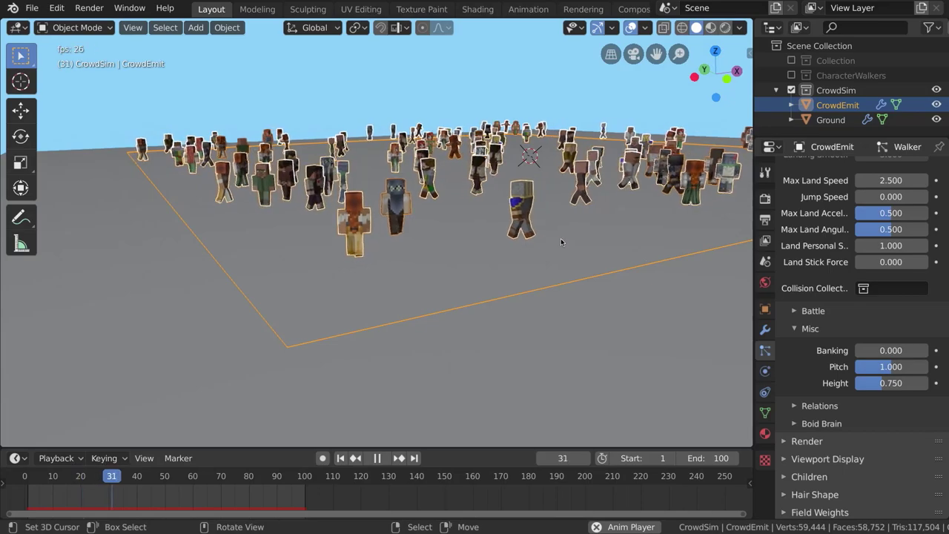
middle_drag(556, 237, 534, 142)
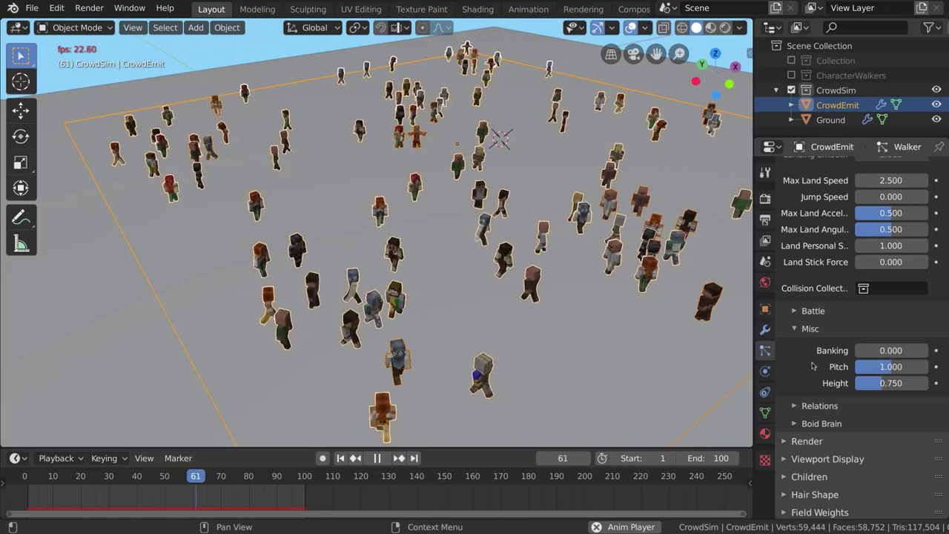
Step: Expand the Walker's Boid Brain settings and review the rule types that can be added, without adding one
scroll(811, 375, down, 2)
click(794, 384)
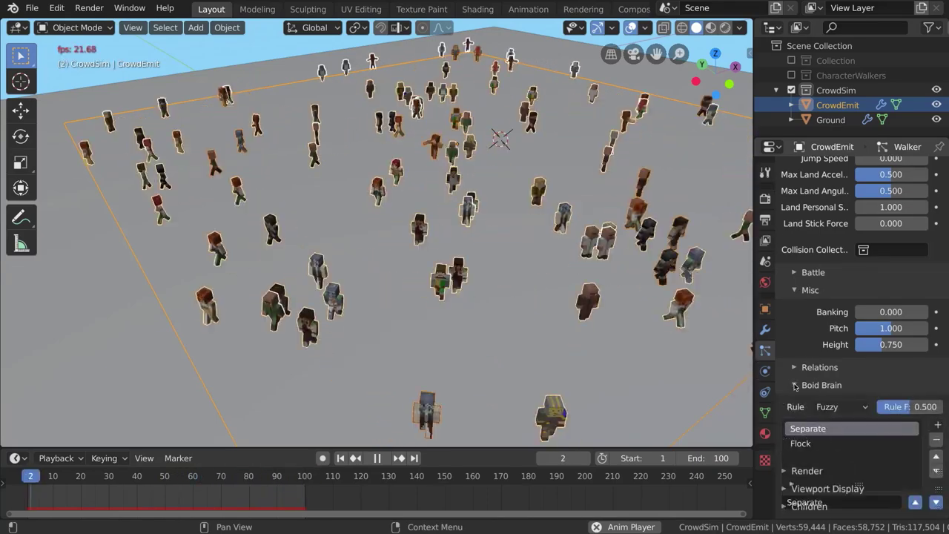
scroll(875, 298, down, 4)
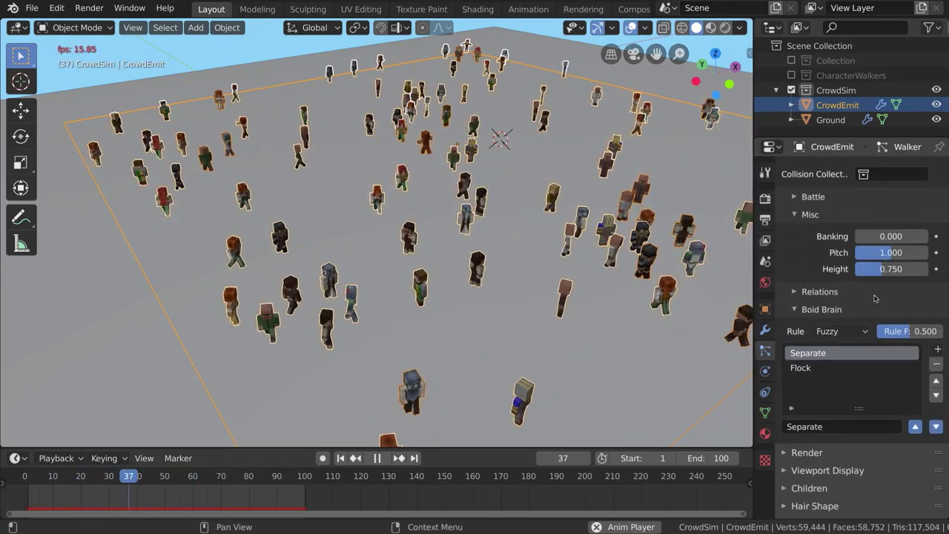
scroll(875, 298, down, 2)
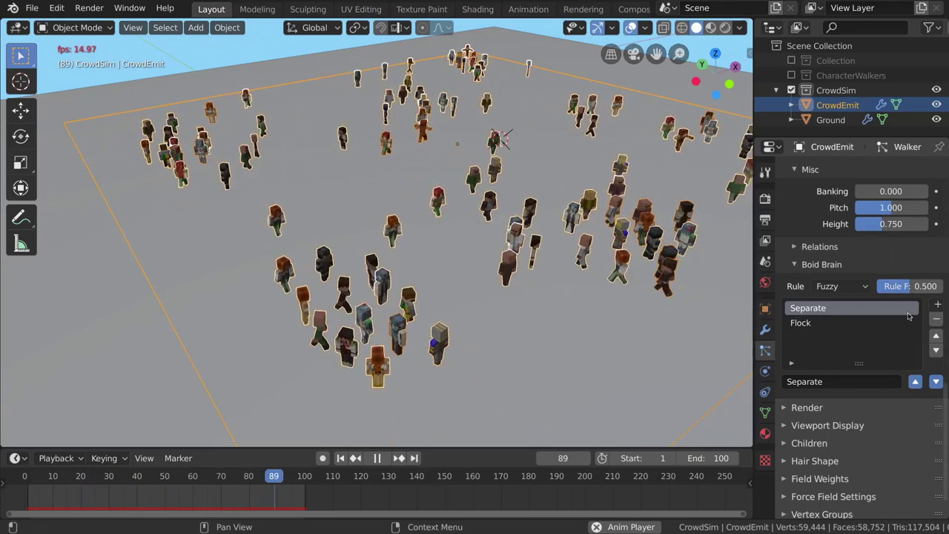
click(937, 306)
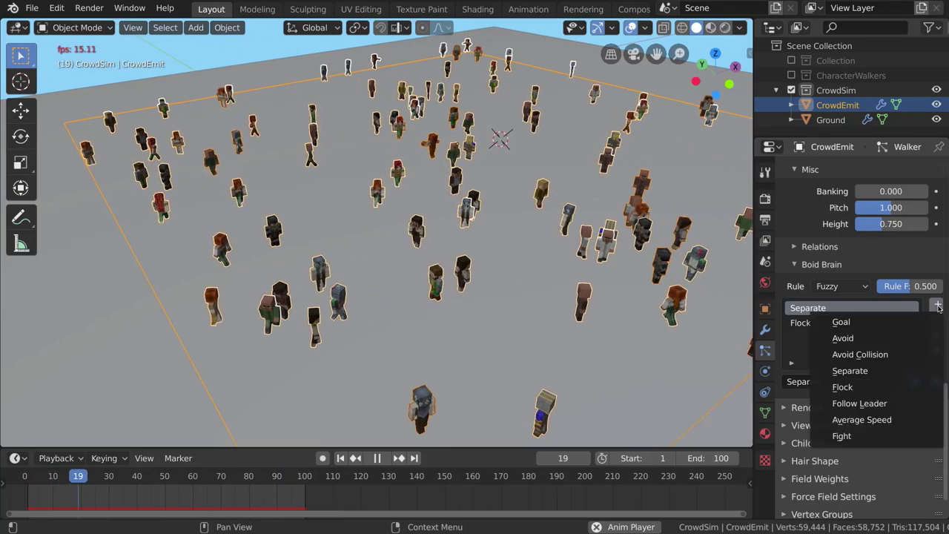
key(Escape)
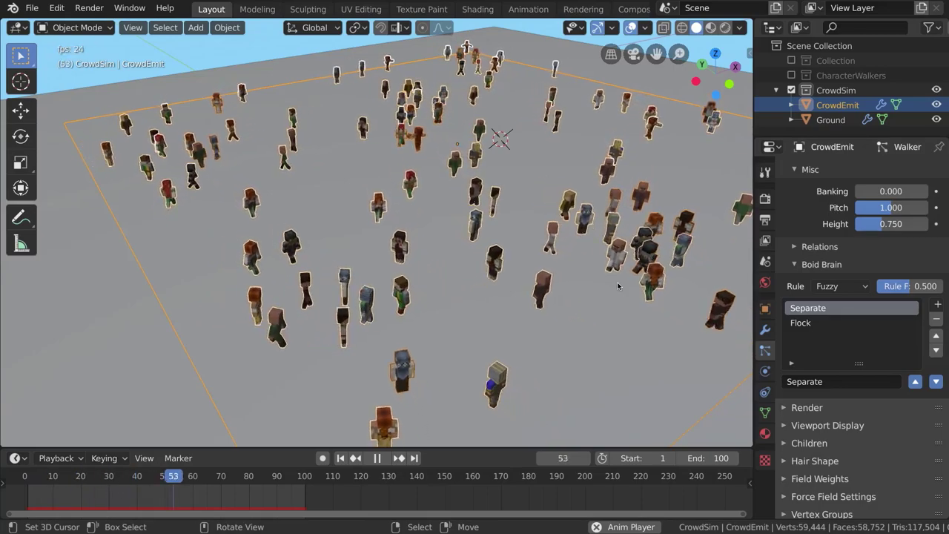
Step: Inspect the existing Flock and Separate rules in the Boid Brain, leaving Separate selected
click(802, 324)
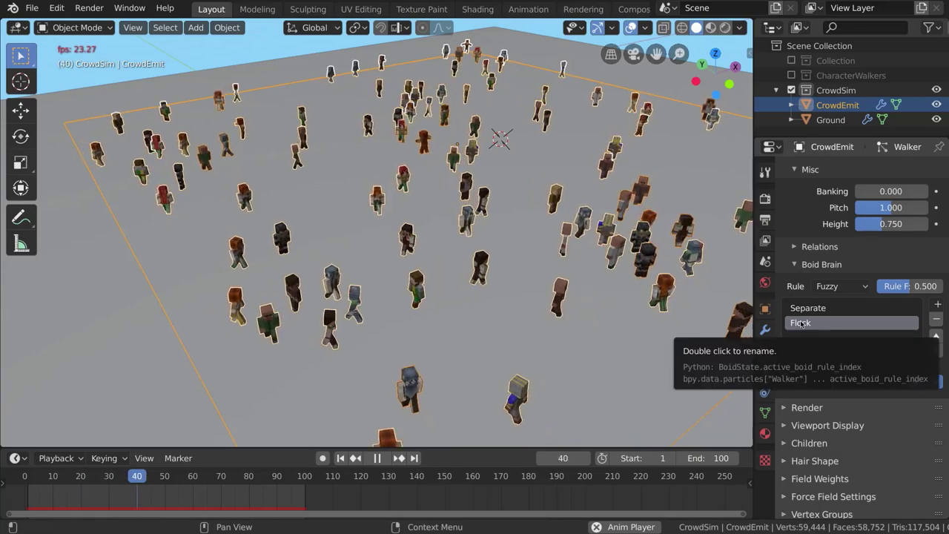
click(802, 309)
click(801, 324)
click(802, 309)
click(802, 323)
click(800, 308)
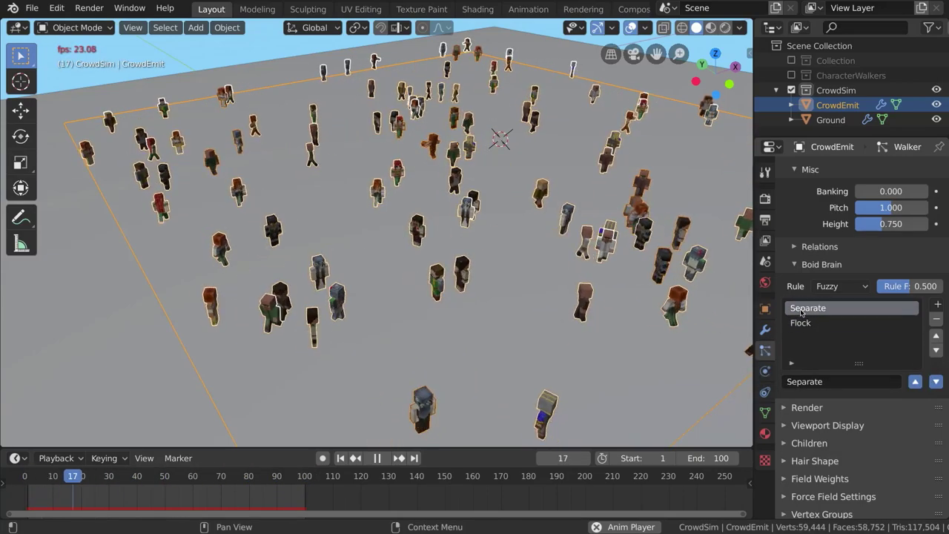
Step: Remove the Flock rule from the Walker boid brain and play the crowd simulation with only the Separate rule
key(ctrl+z)
click(936, 318)
right_click(815, 322)
key(Escape)
click(874, 323)
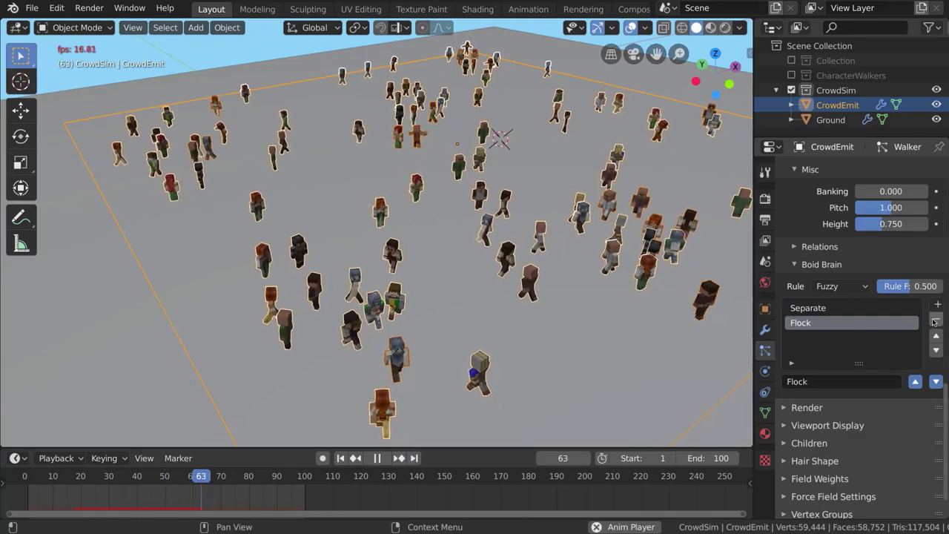
click(936, 319)
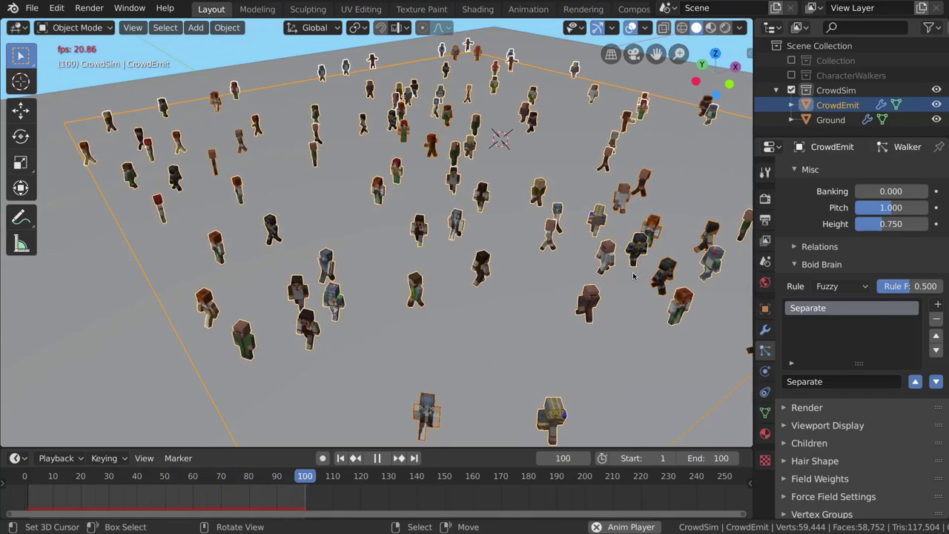
key(space)
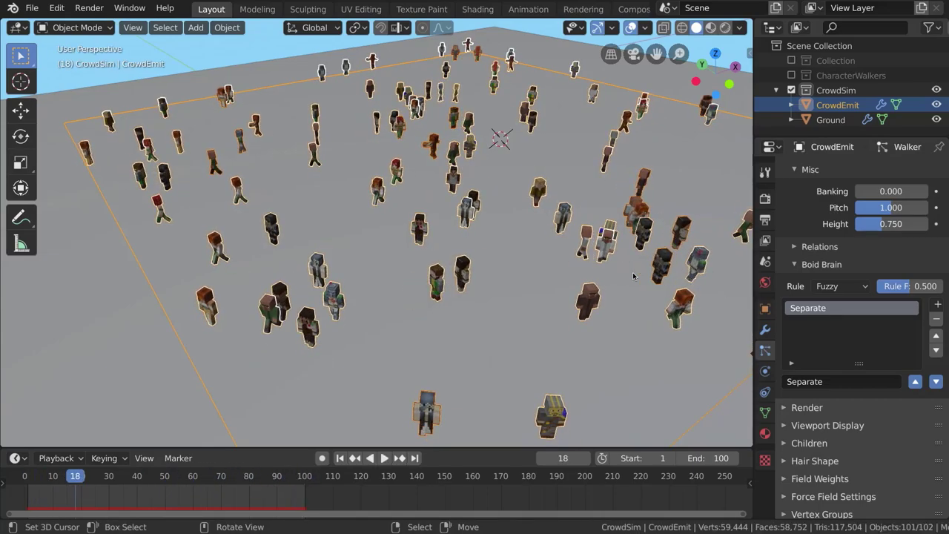
Step: Replace the Separate rule with a Flock rule and play the simulation from the first frame
click(936, 317)
click(936, 305)
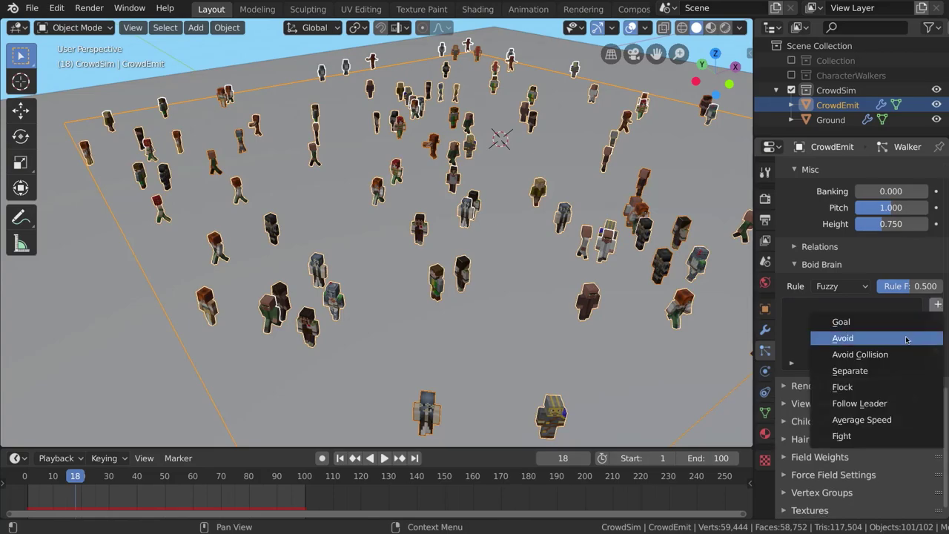
click(842, 386)
key(shift+Left)
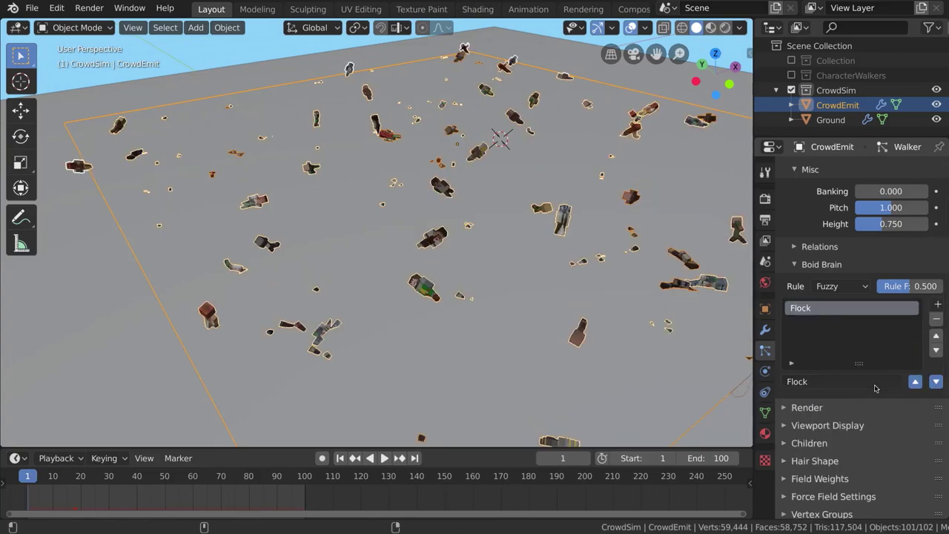
key(space)
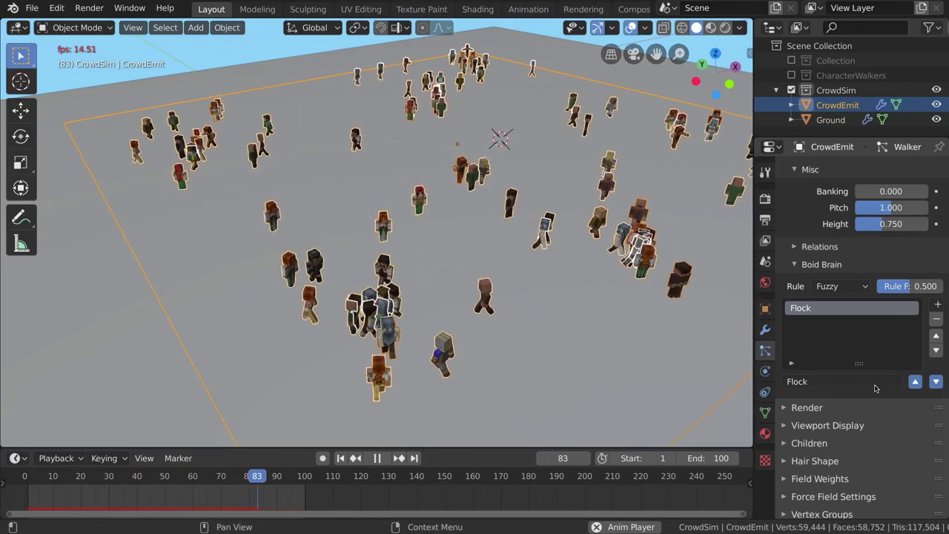
key(Escape)
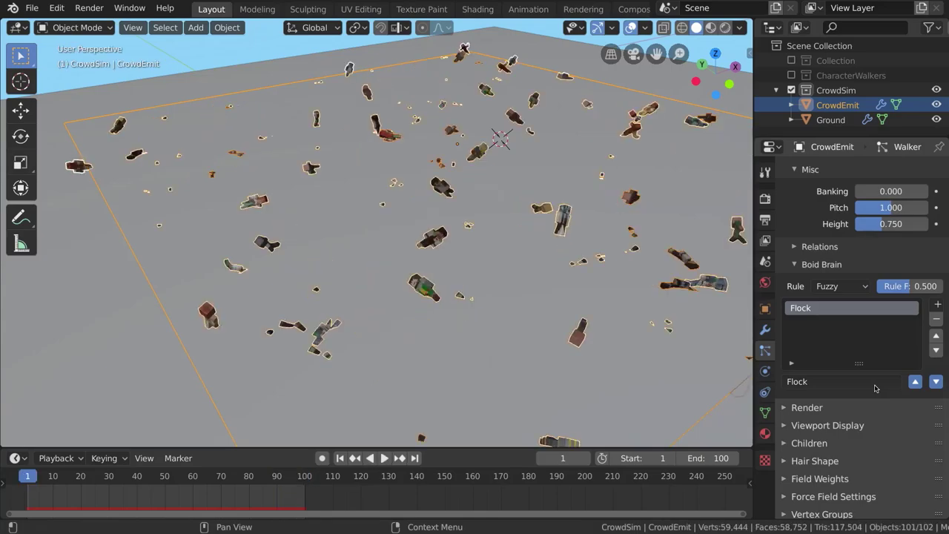
Step: Try adding a Follow Leader rule to the boid brain, and remove it again
click(937, 306)
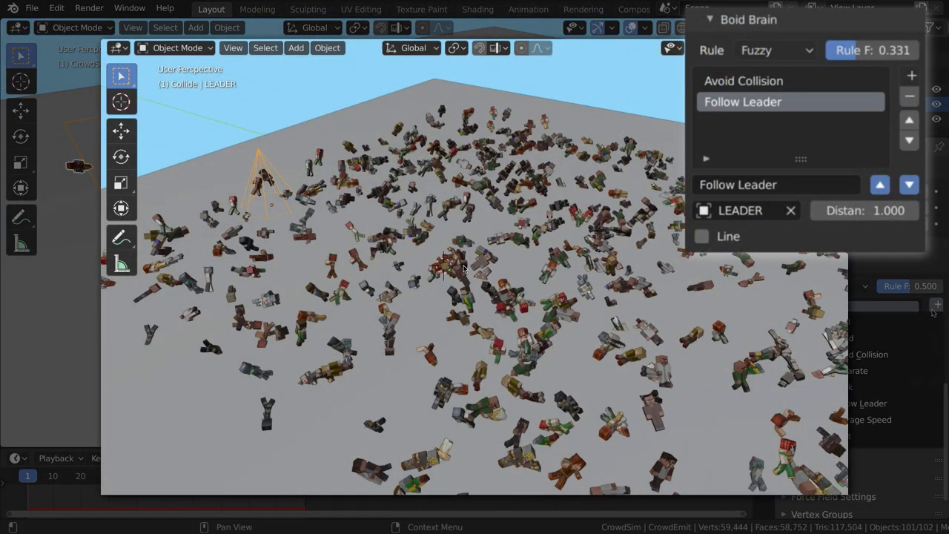
click(893, 406)
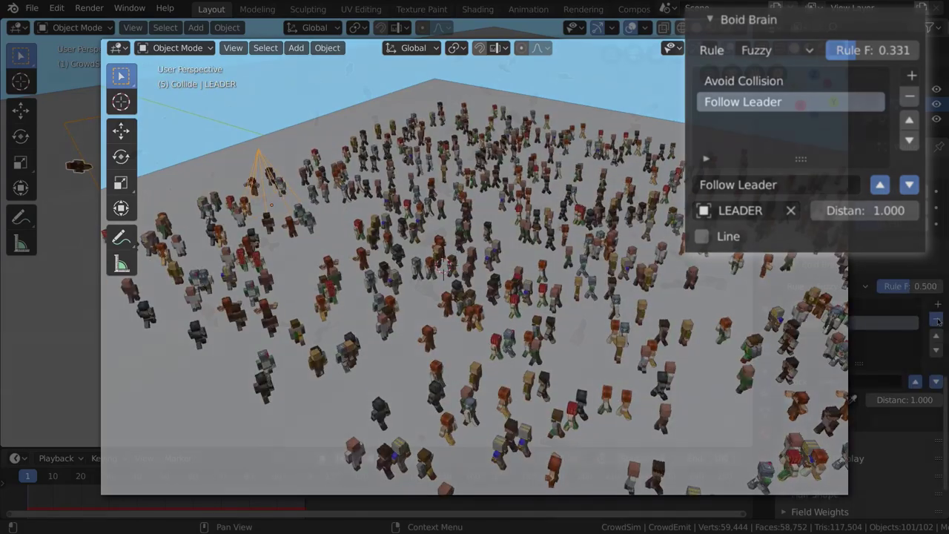
click(935, 318)
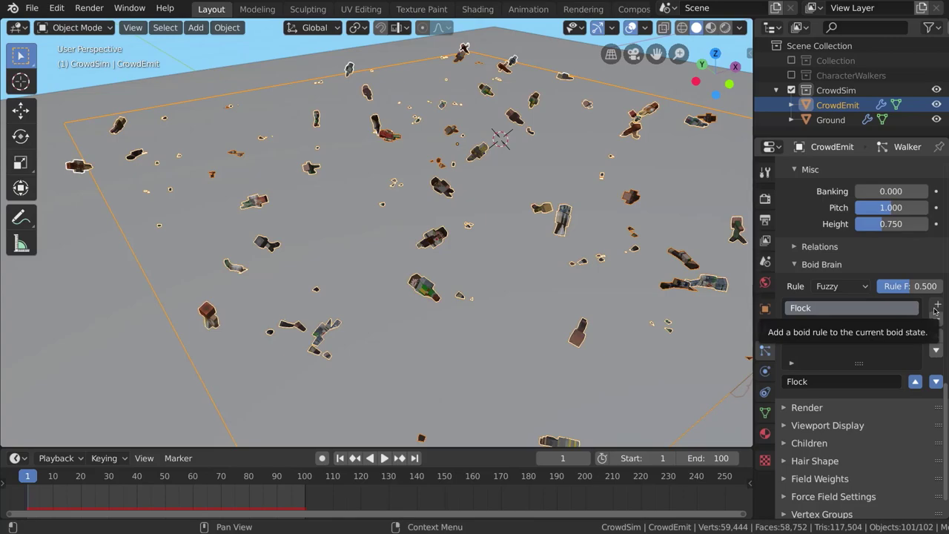
Step: Add Avoid Collision and Separate rules, ordering the boid rule list as Avoid Collision, Separate, Flock
click(936, 305)
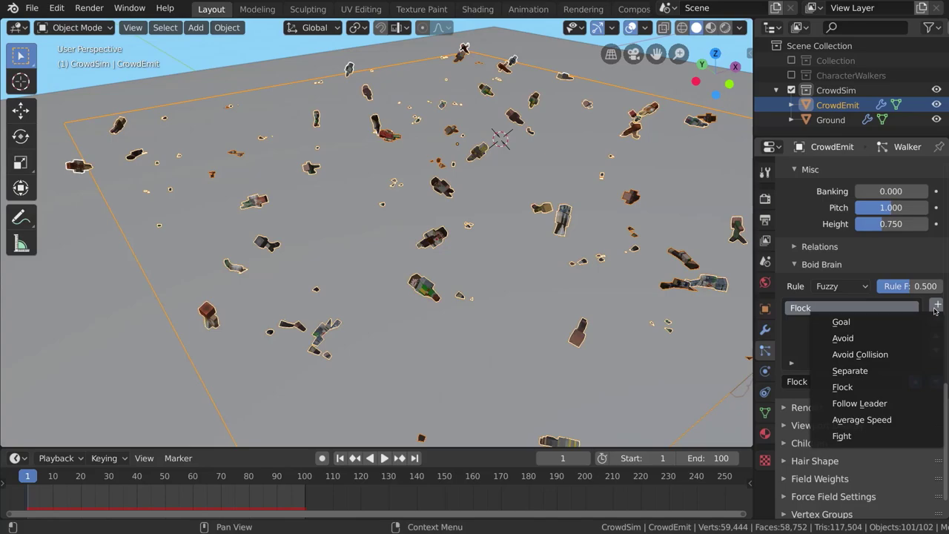
click(880, 355)
click(936, 336)
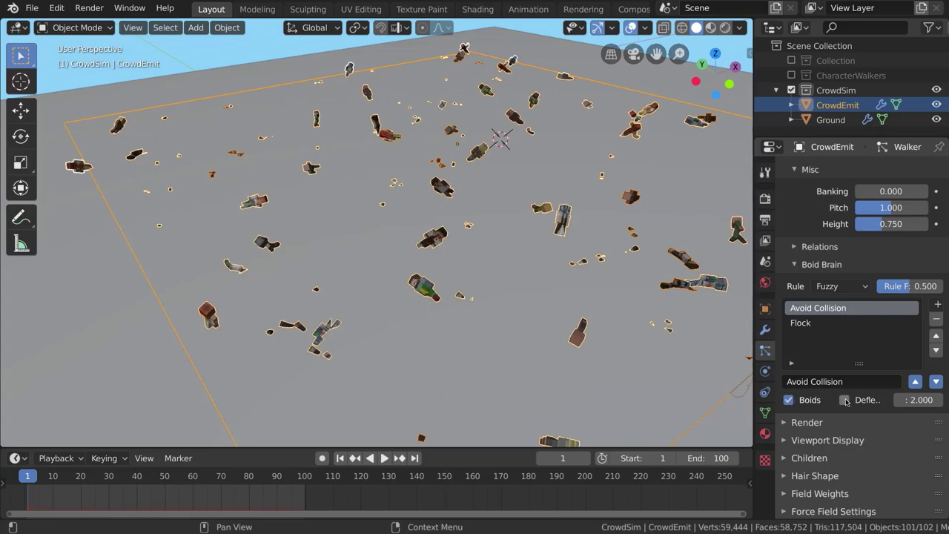
click(938, 306)
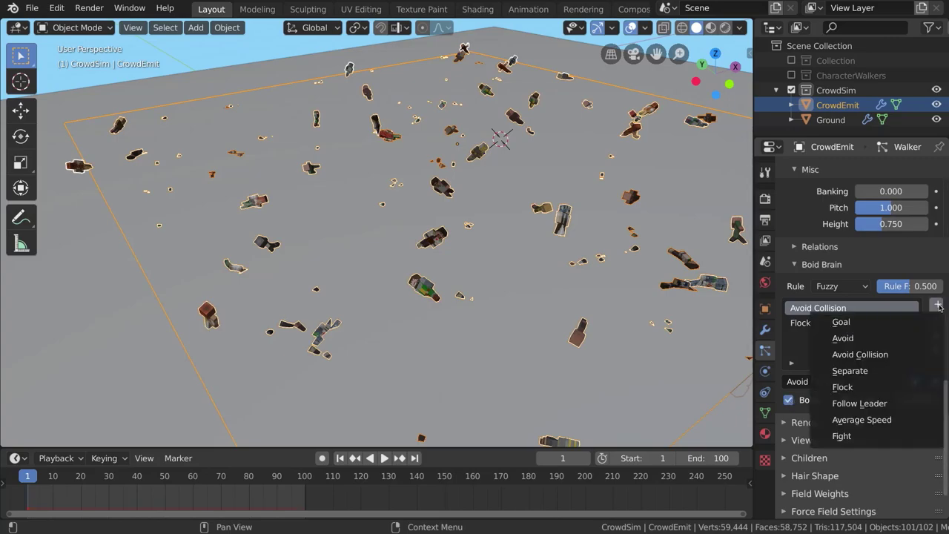
click(874, 372)
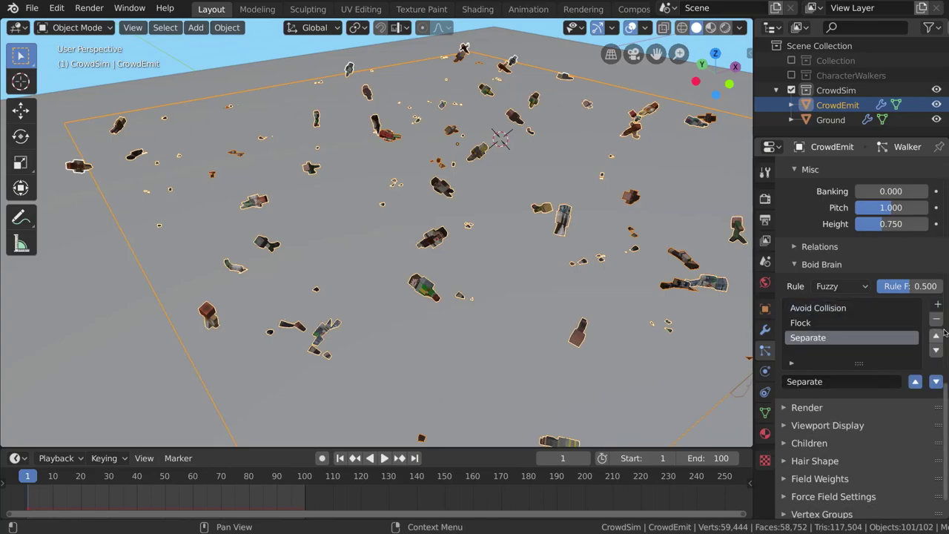
click(937, 335)
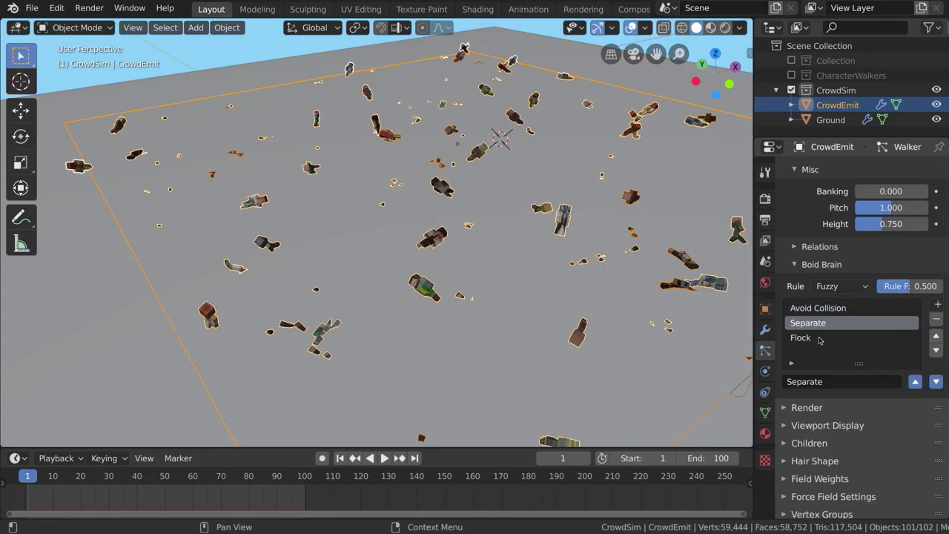
Step: Preview the simulation, set the boid brain's rule fuzziness to 0.331, and replay it from the first frame
key(space)
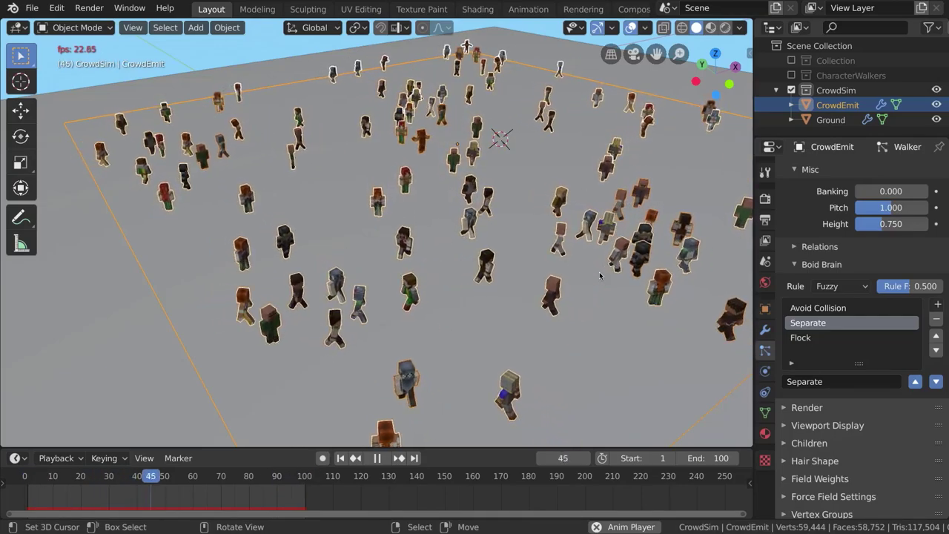
click(800, 337)
key(space)
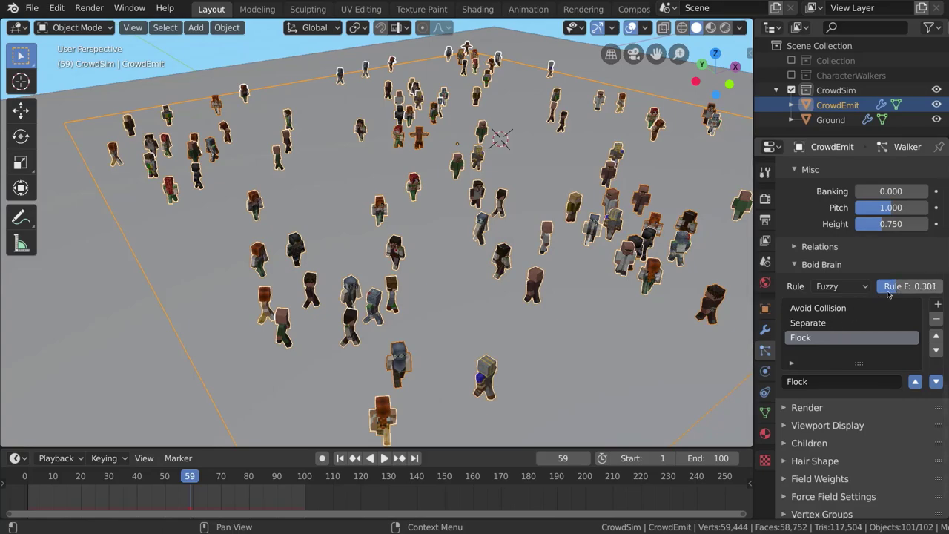
drag(885, 294, 914, 278)
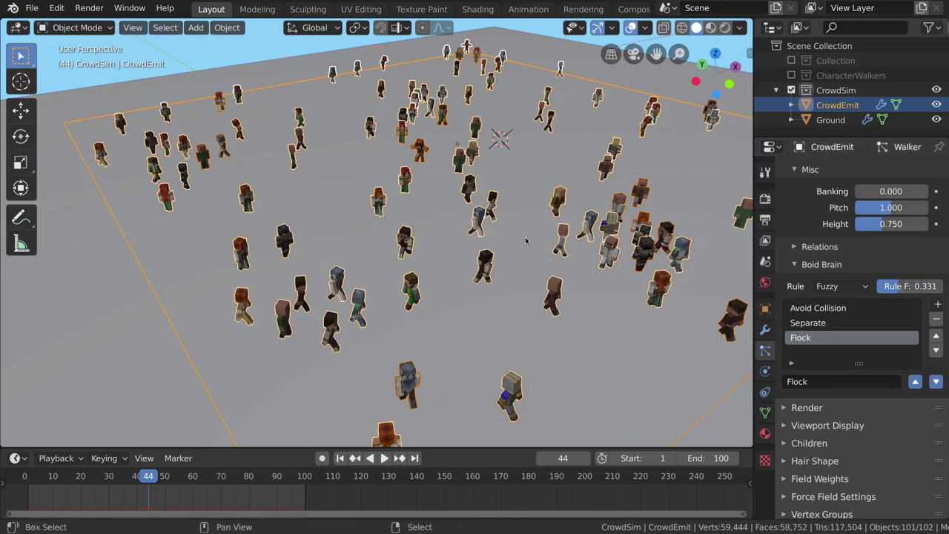
key(shift+Left)
key(space)
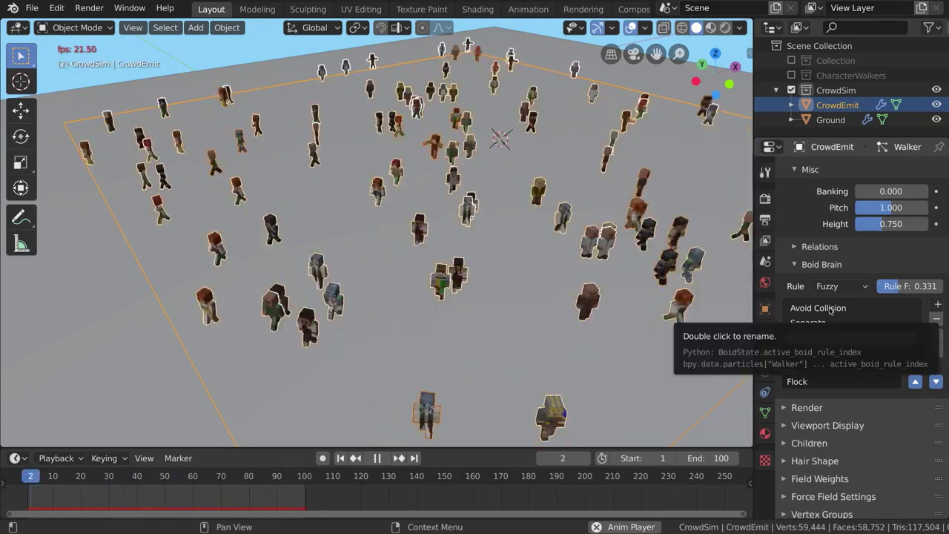
key(space)
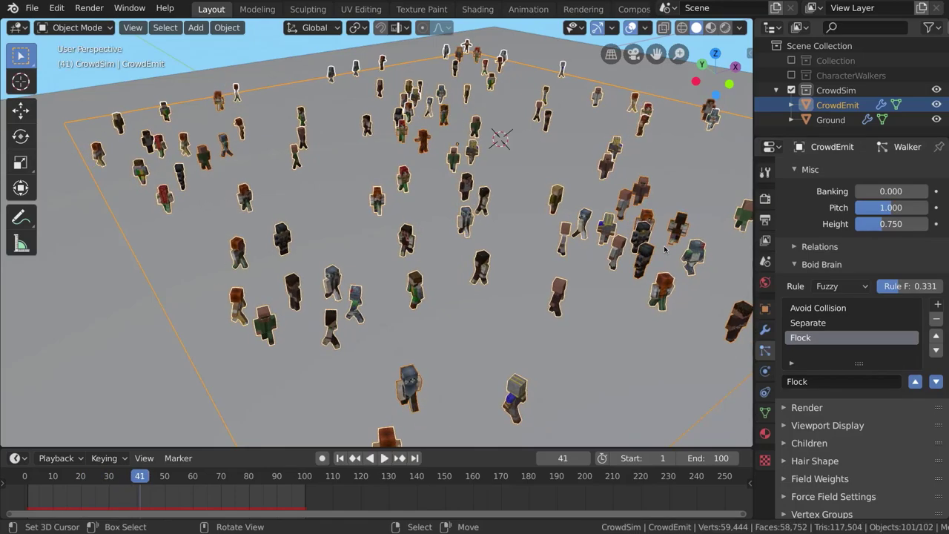
Step: Set the Walker emission number to 200 and play the simulation from the first frame to check the crowd
scroll(850, 207, up, 10)
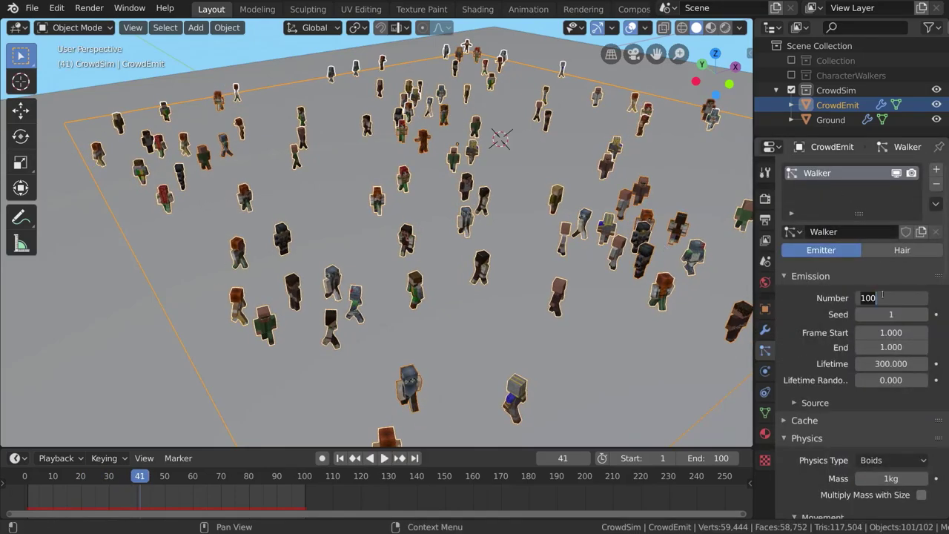
key(Return)
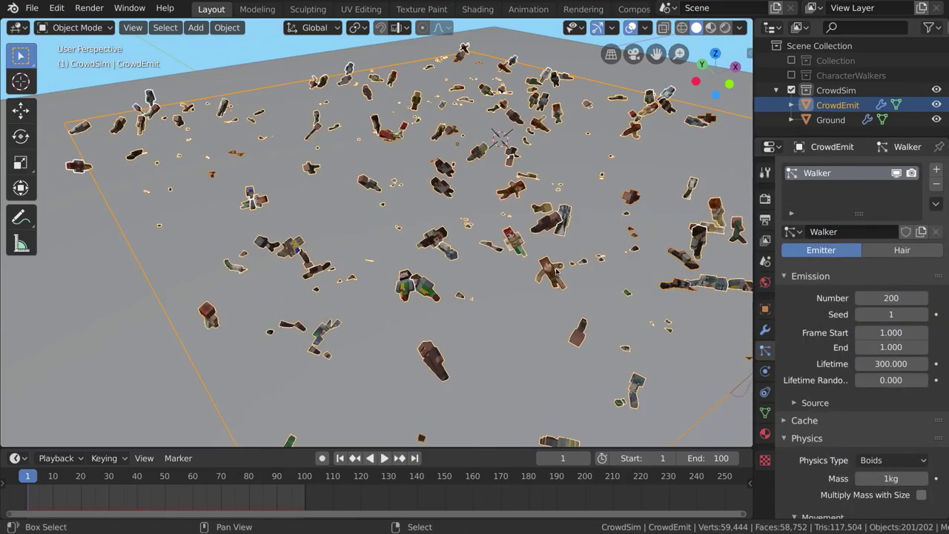
key(shift+Left)
key(space)
scroll(556, 271, down, 3)
middle_drag(556, 271, 467, 215)
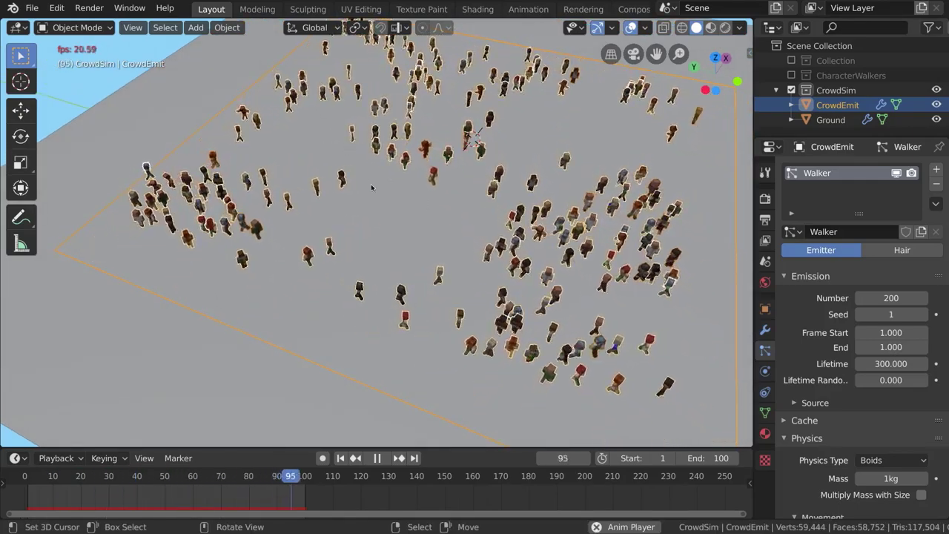
key(space)
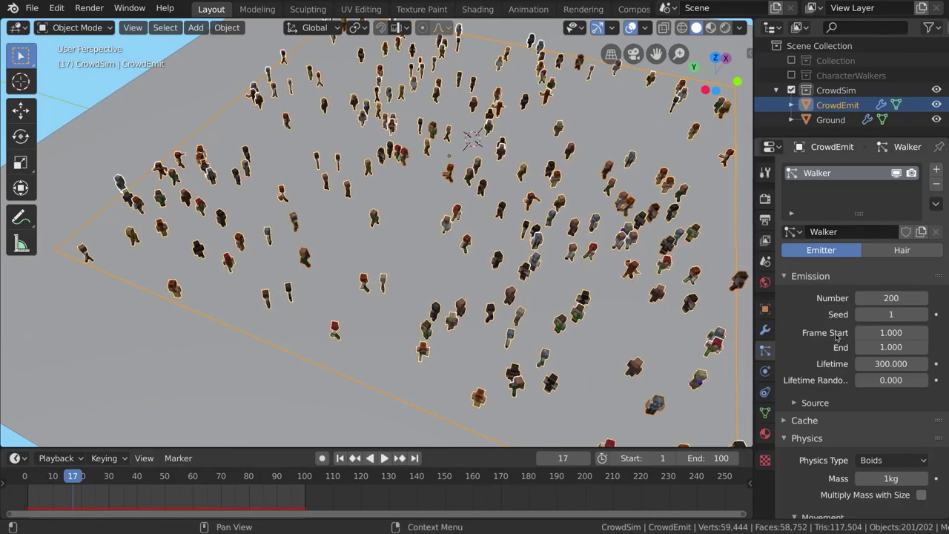
Step: Remove the Flock rule from the boid brain and replay the simulation from the first frame
scroll(836, 337, down, 12)
scroll(836, 338, down, 8)
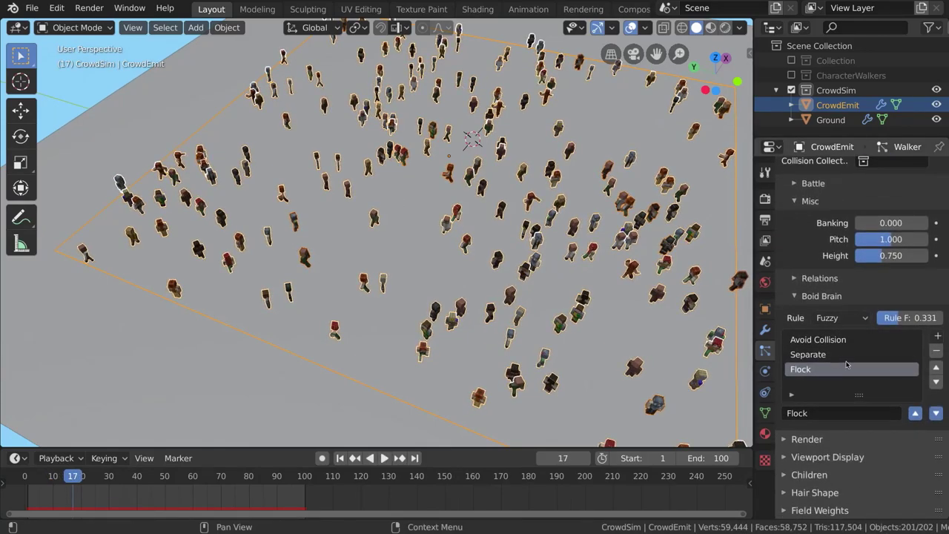
click(938, 353)
key(shift+Left)
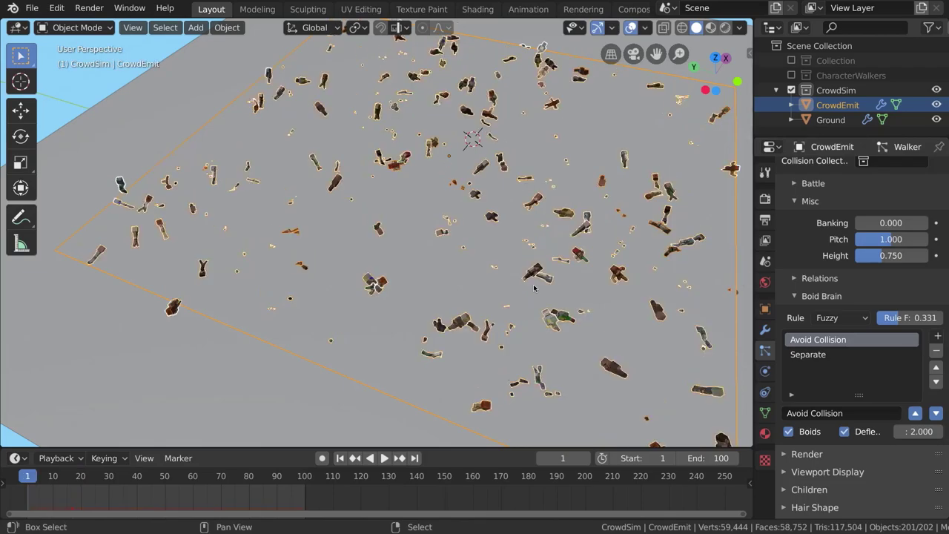
key(space)
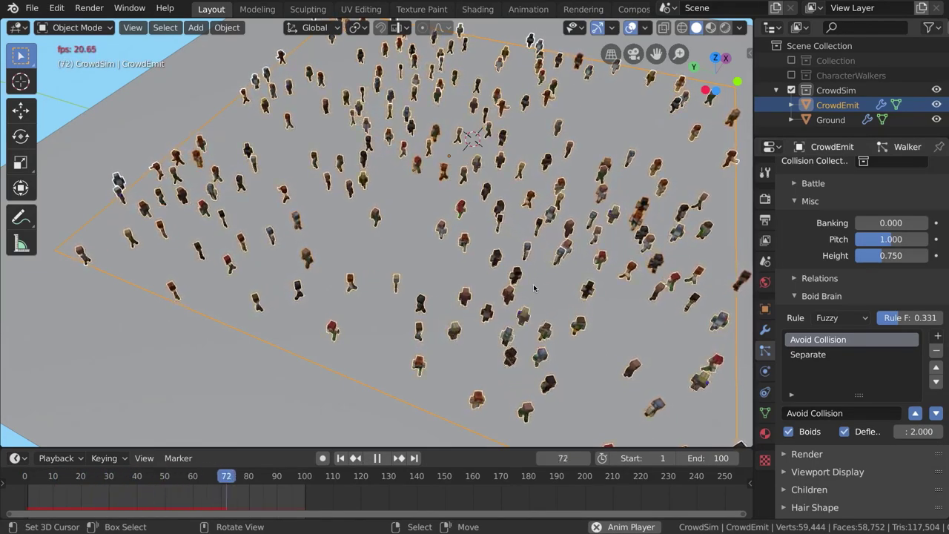
key(space)
Step: Add a second Separate rule at the top of the boid rule list and play the simulation, viewing the walkers up close
click(936, 336)
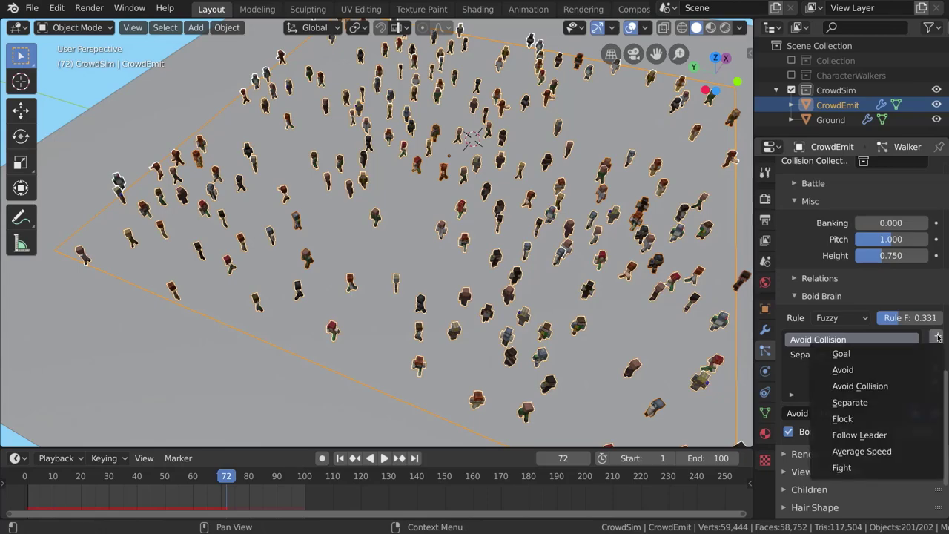
click(890, 403)
click(935, 367)
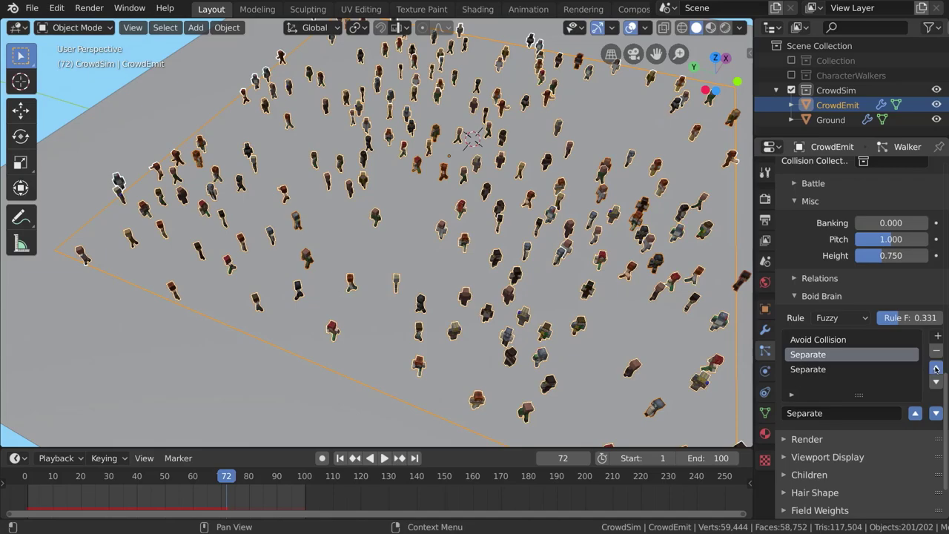
click(936, 368)
key(space)
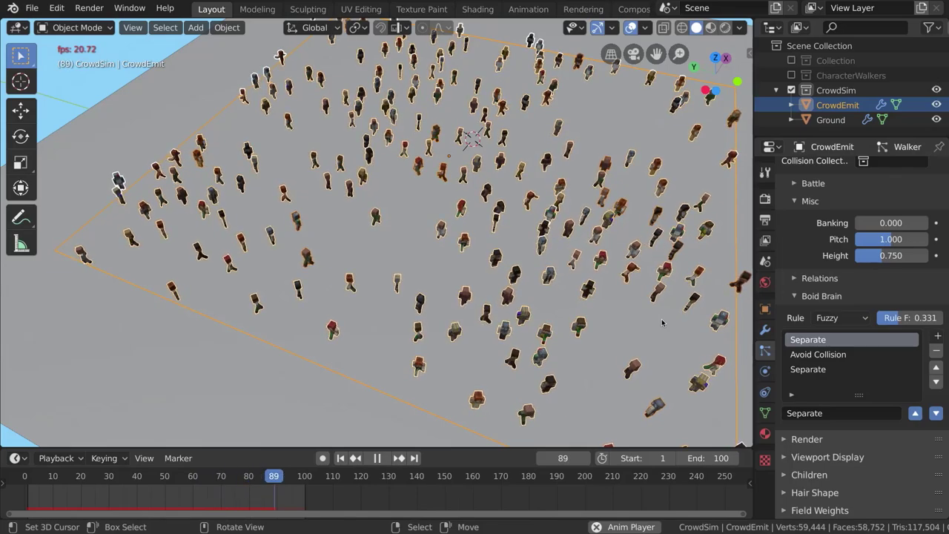
key(space)
scroll(312, 318, up, 5)
middle_drag(312, 319, 312, 294)
key(space)
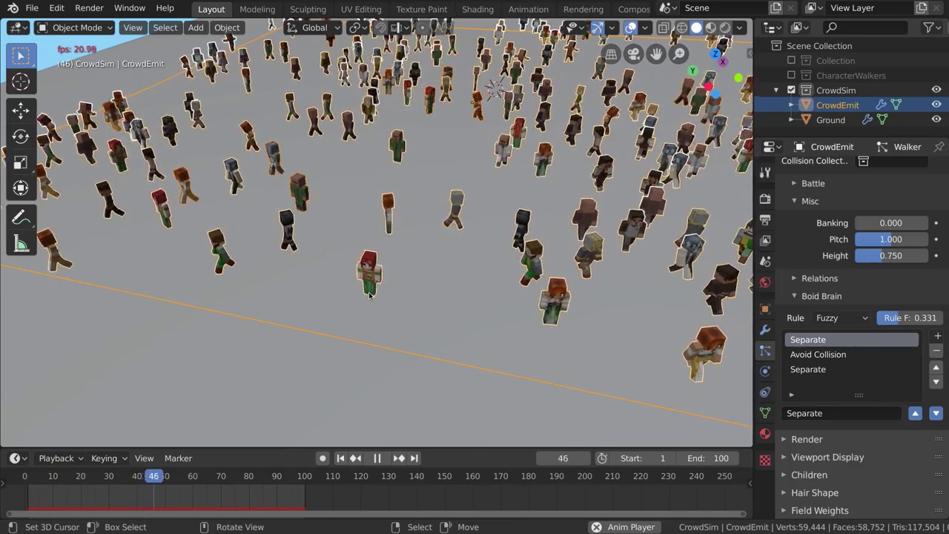
key(space)
Step: Remove the extra Separate rule from the top of the list and add a Flock rule at the end
click(935, 351)
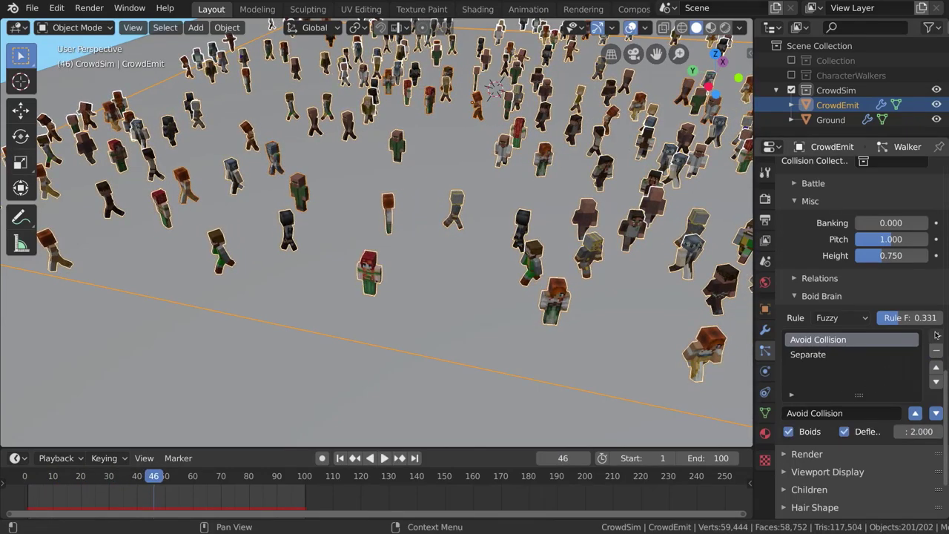
click(936, 336)
click(865, 418)
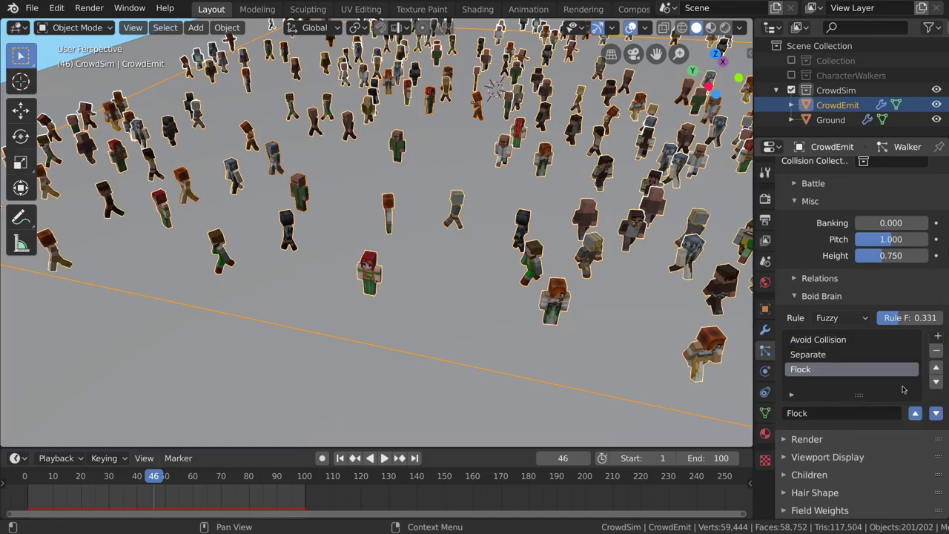
Step: Add an Average Speed rule to the boid brain after the Flock rule
click(938, 336)
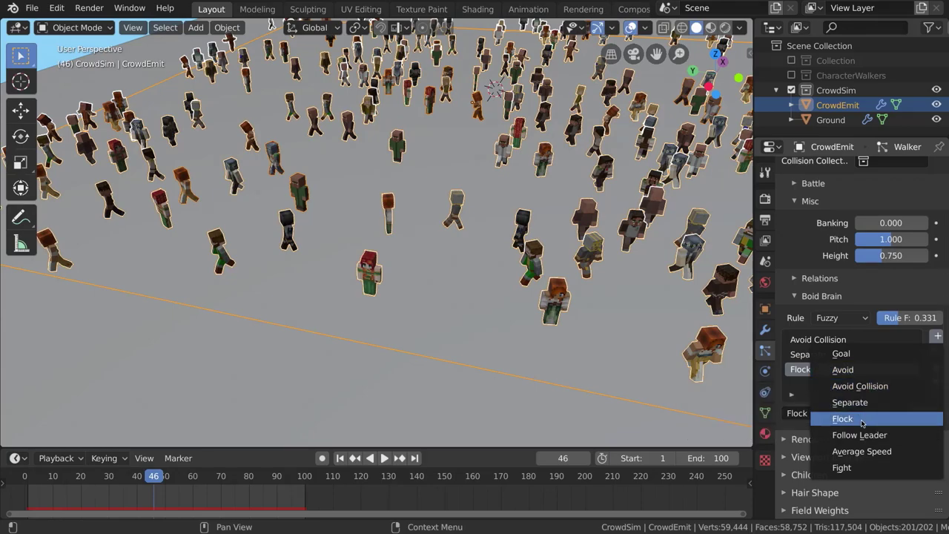
click(882, 453)
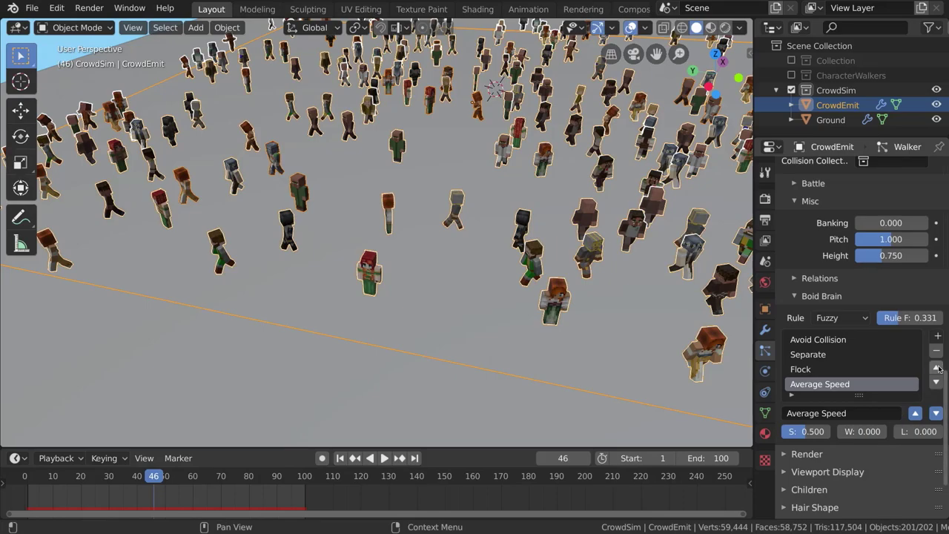
Step: Move the Average Speed rule above Flock in the boid brain and replay the simulation, viewing the whole crowd
click(936, 367)
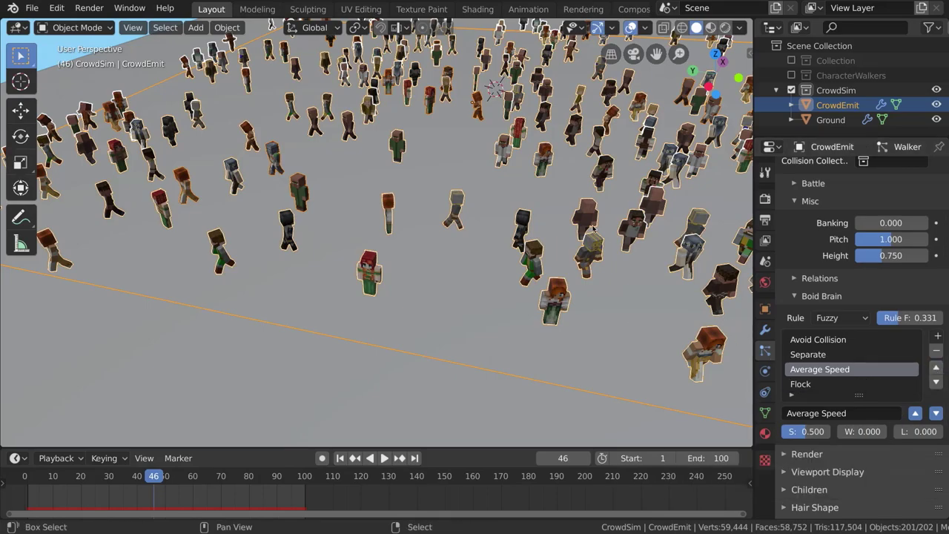
key(shift+Left)
key(space)
scroll(593, 231, down, 6)
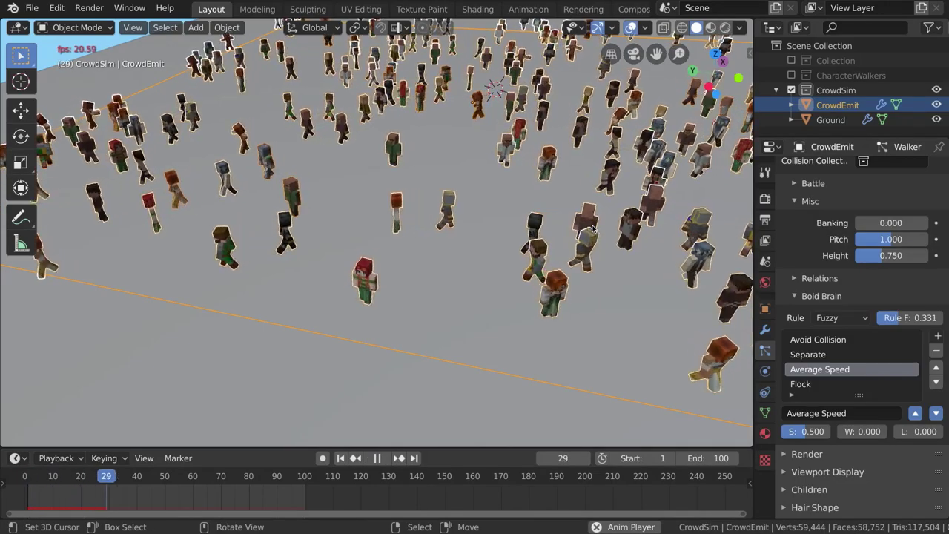
middle_drag(593, 231, 558, 201)
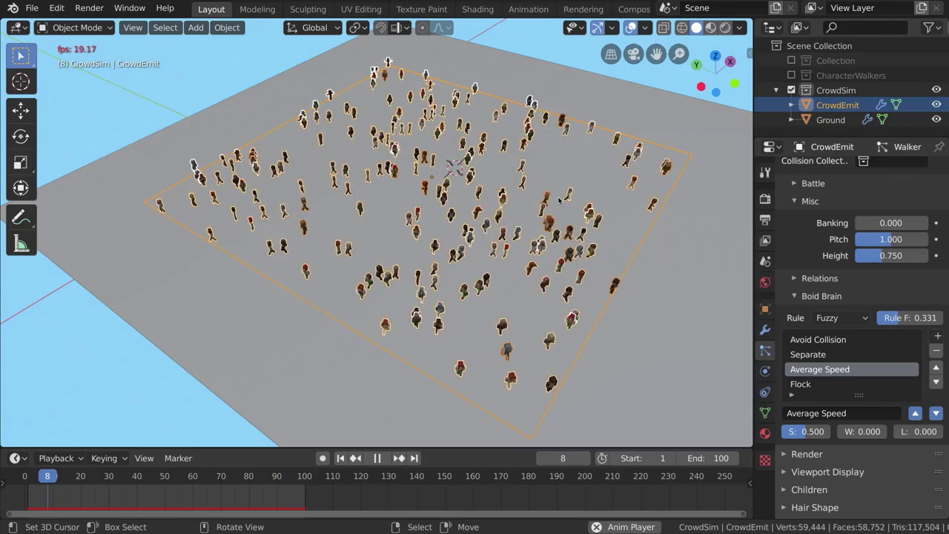
key(space)
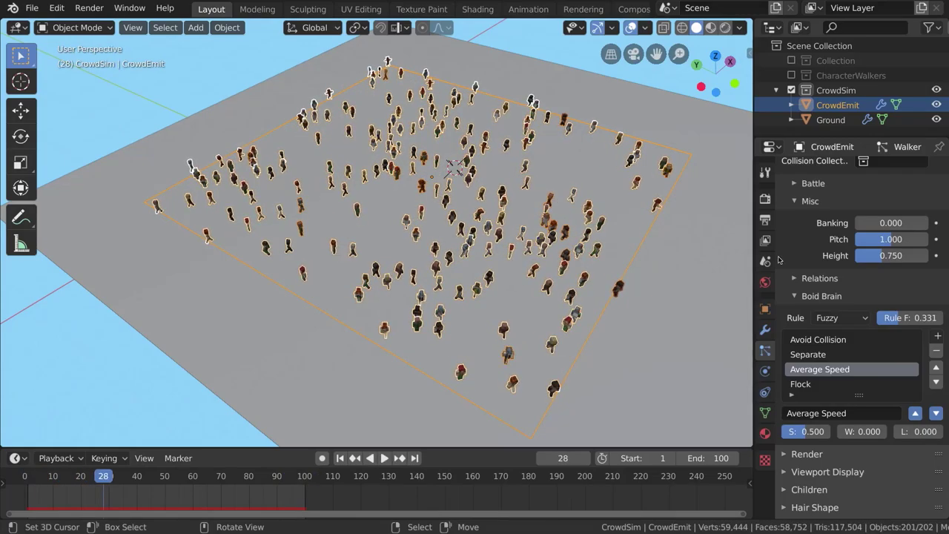
Step: Collapse the Boid Brain settings and save the project file
click(794, 297)
middle_drag(524, 237, 525, 264)
key(ctrl+s)
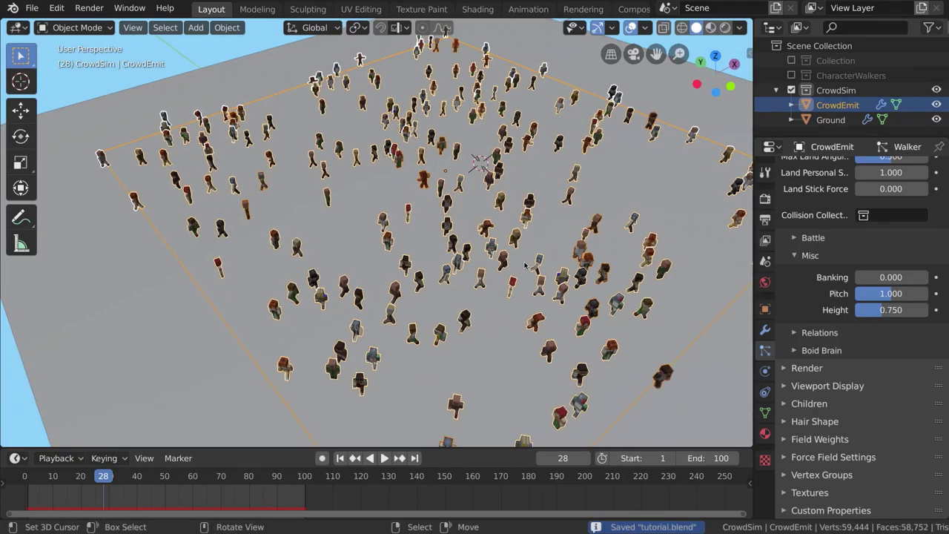
Step: Include the city scene's collection in the view layer and rename it RenderScene
click(791, 61)
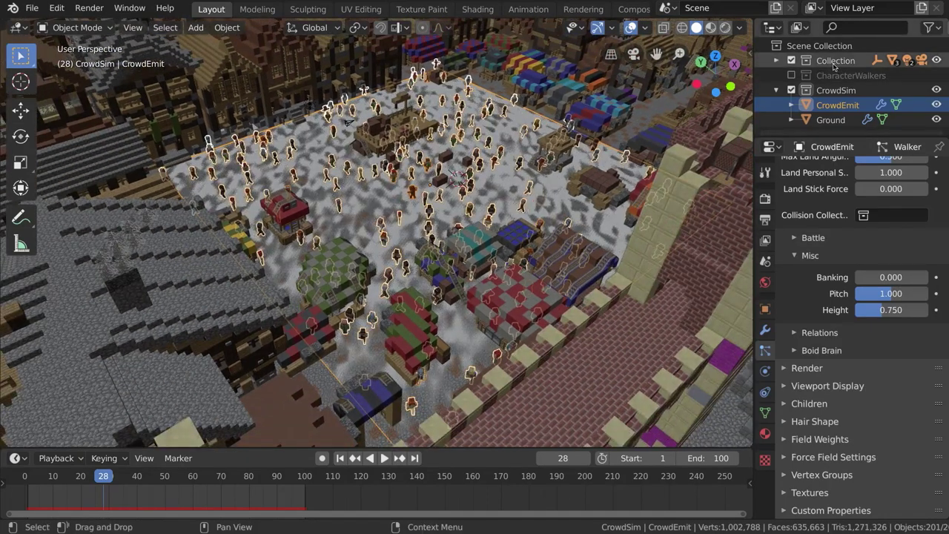
double_click(835, 61)
text(RenderScene)
key(Return)
middle_drag(370, 237, 489, 244)
Step: Rename the RenderScene collection as KingsLanding
double_click(832, 61)
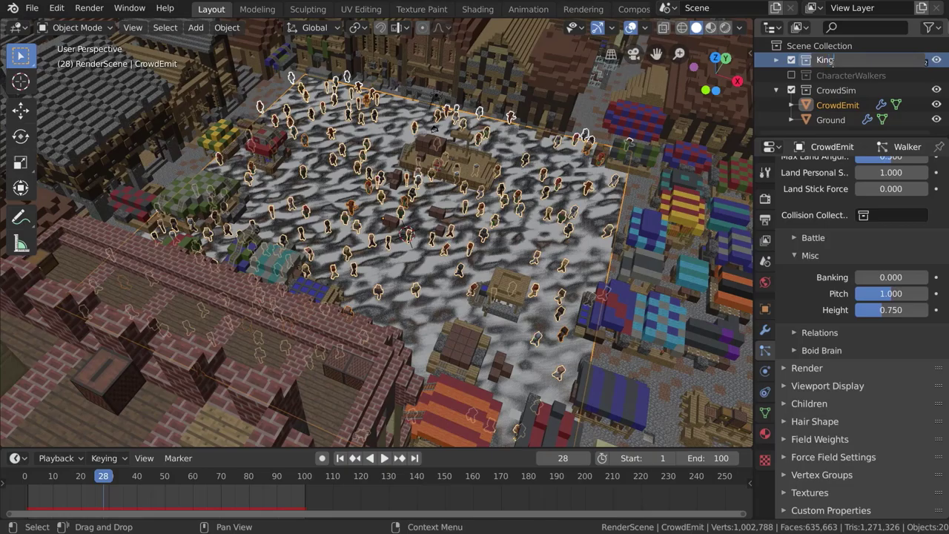
text(KingsLanding)
key(Return)
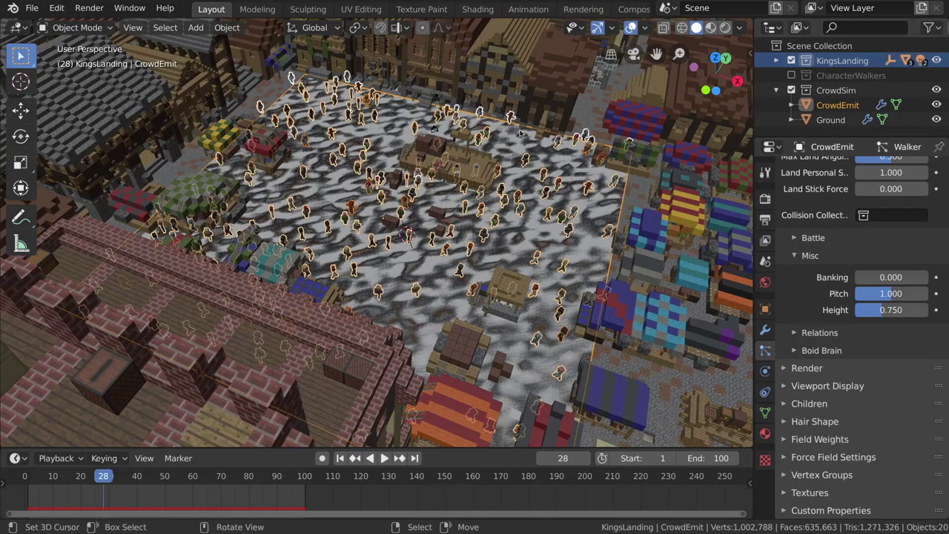
Step: Lower the Ground plane about 0.14 m along the Z axis and replay the simulation from the first frame at street level
mouse_move(533, 209)
middle_down()
mouse_move(415, 199)
mouse_move(439, 196)
middle_up()
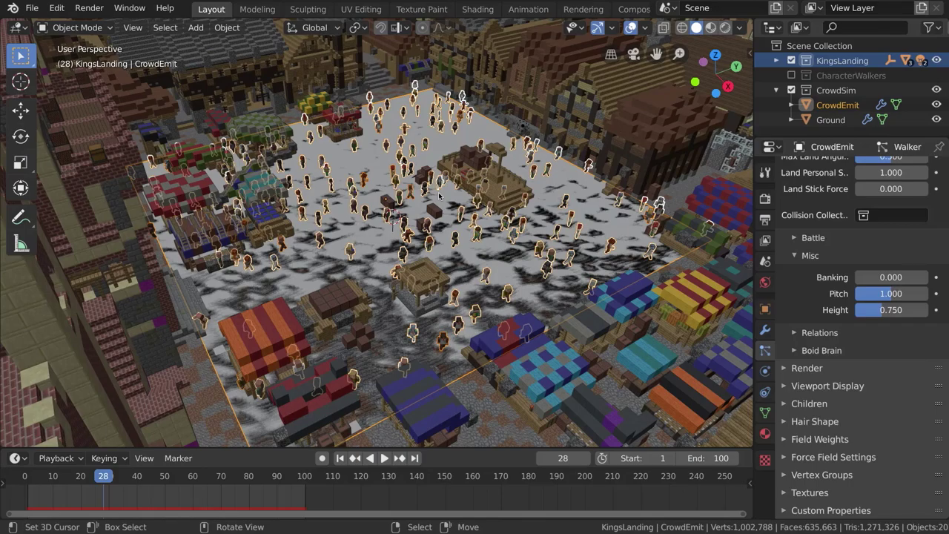
scroll(439, 195, up, 10)
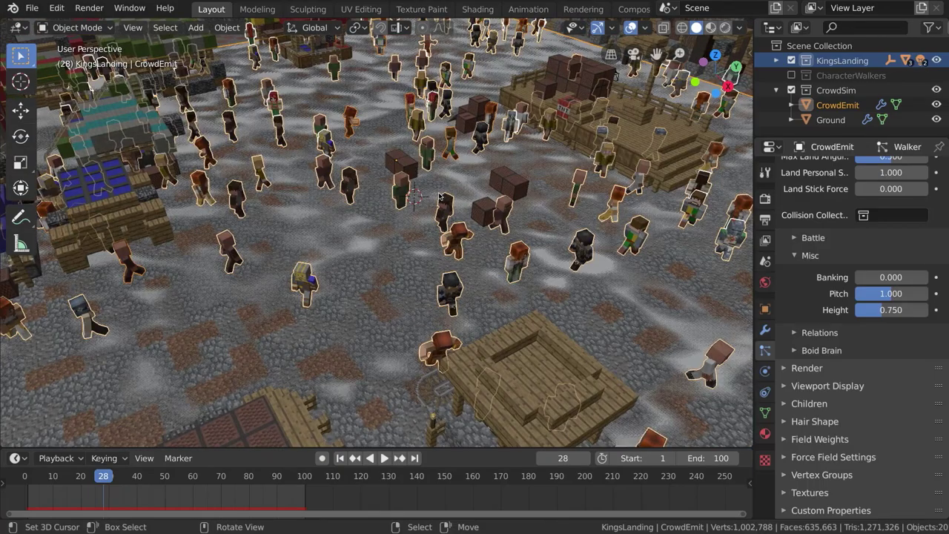
scroll(484, 207, down, 6)
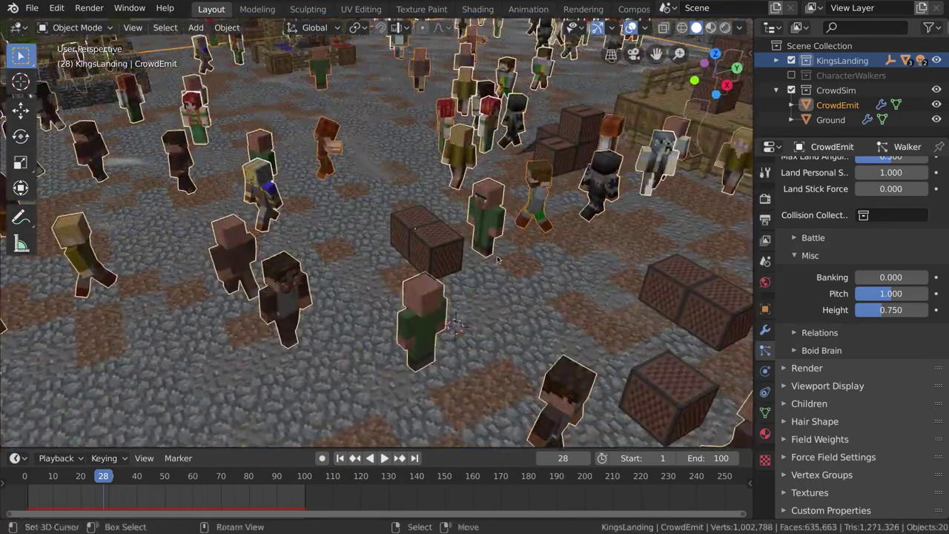
middle_drag(498, 259, 482, 229)
shift+middle_drag(461, 173, 487, 195)
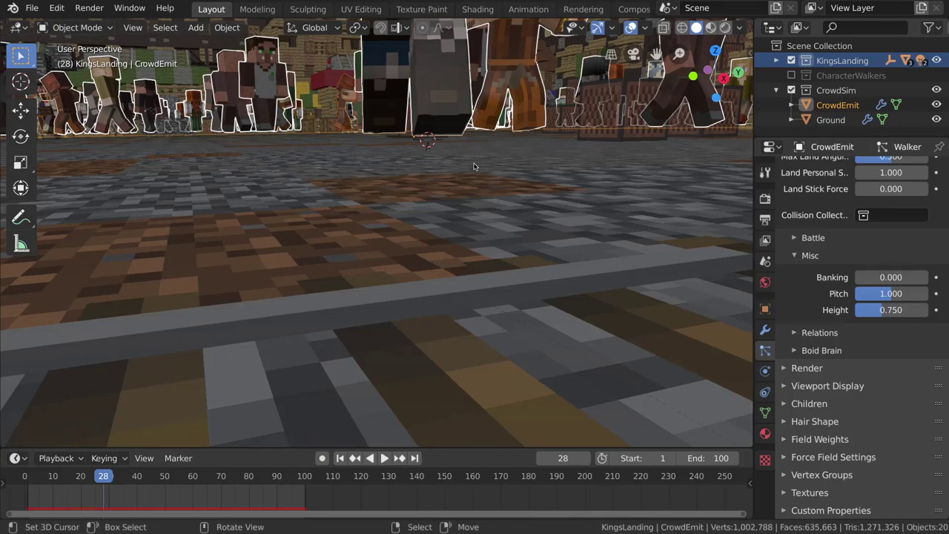
click(825, 122)
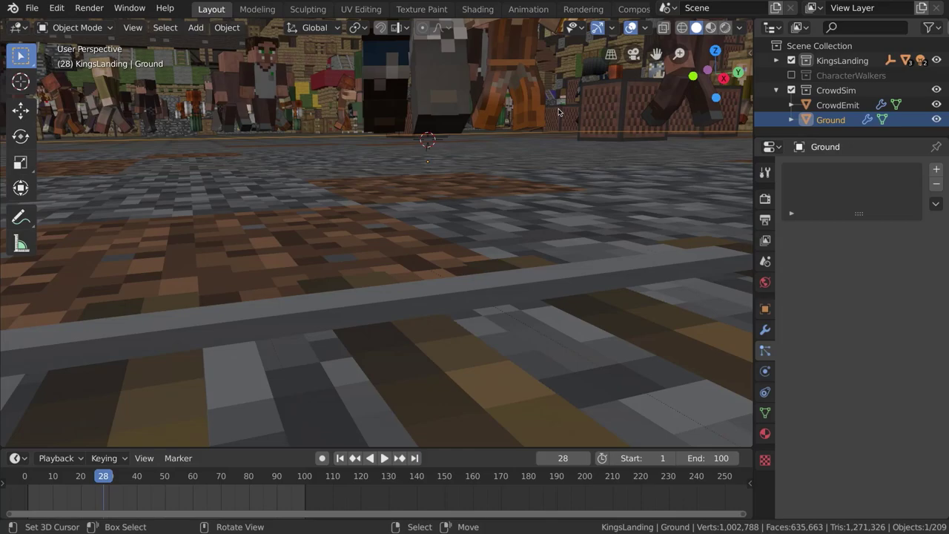
key(g)
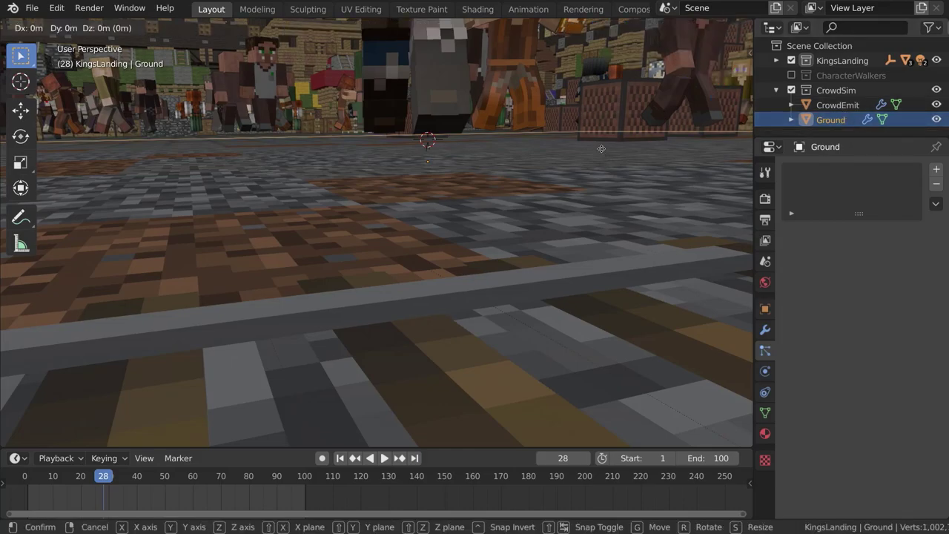
key(Escape)
key(g)
key(z)
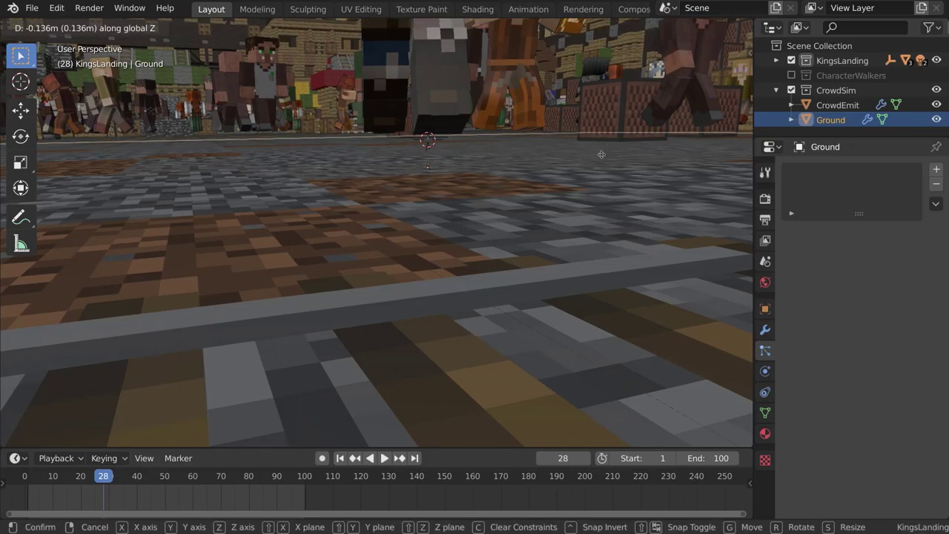
click(601, 156)
key(shift+Left)
key(space)
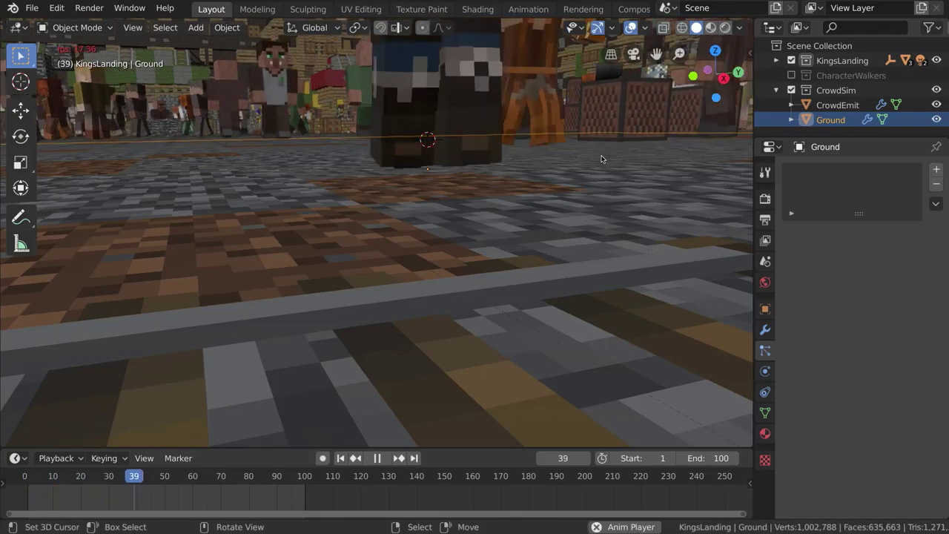
key(space)
Step: Lower the Ground plane slightly more along Z and replay the simulation, viewing the walkers' feet from beneath the street
middle_drag(601, 159, 635, 192)
key(g)
key(z)
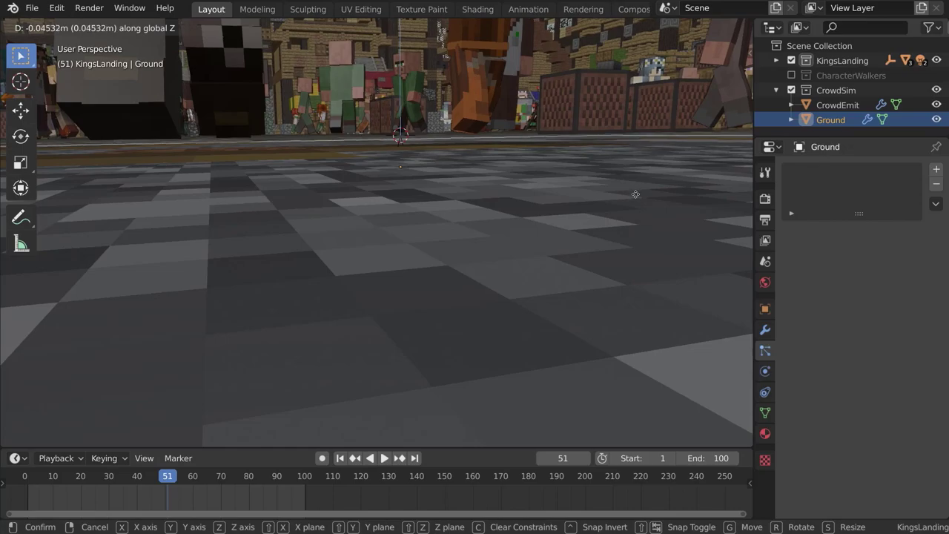
click(635, 199)
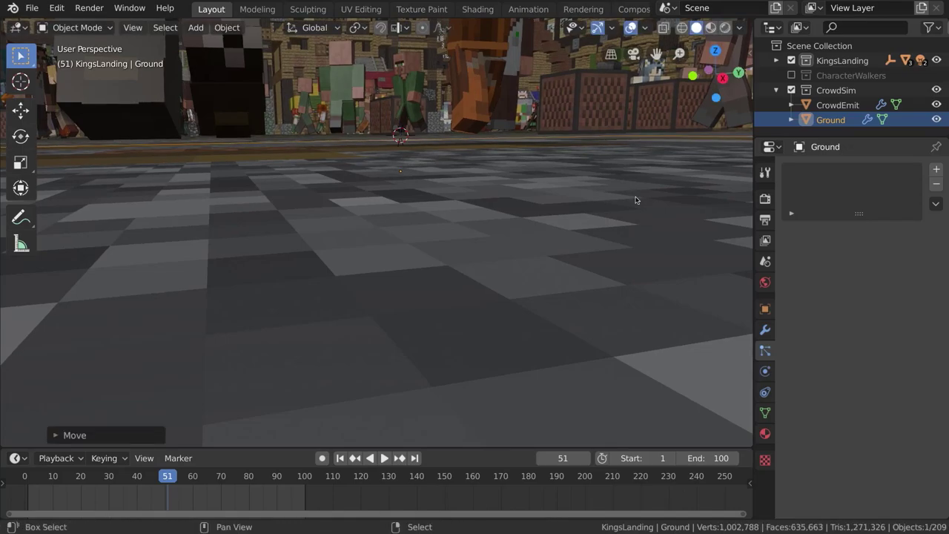
key(shift+Left)
key(space)
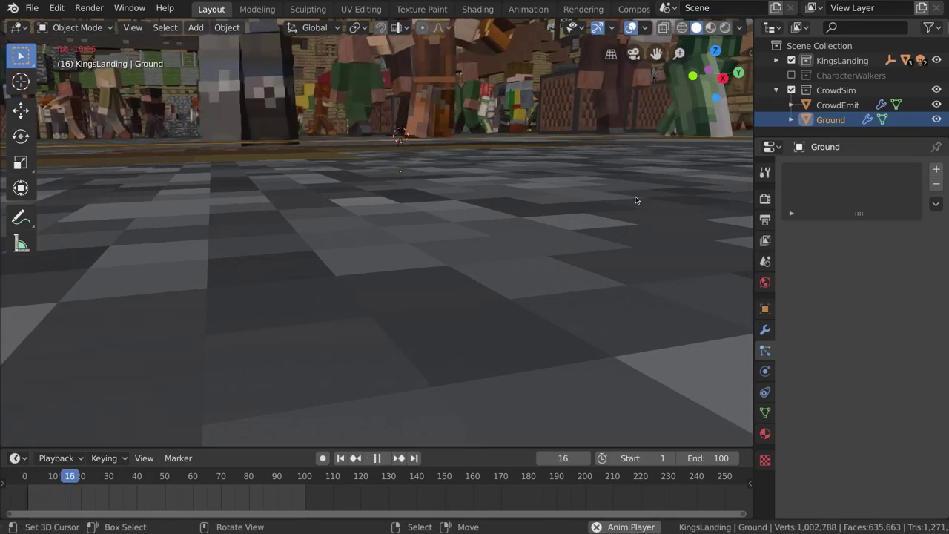
middle_drag(635, 199, 610, 194)
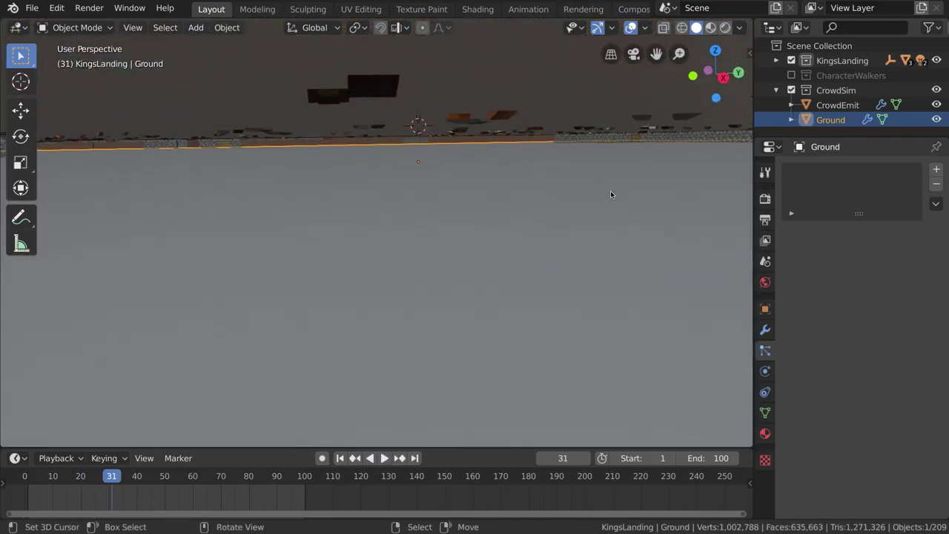
key(space)
key(space)
Step: Raise the Ground plane about 0.02 m along Z and replay the simulation from the first frame
key(g)
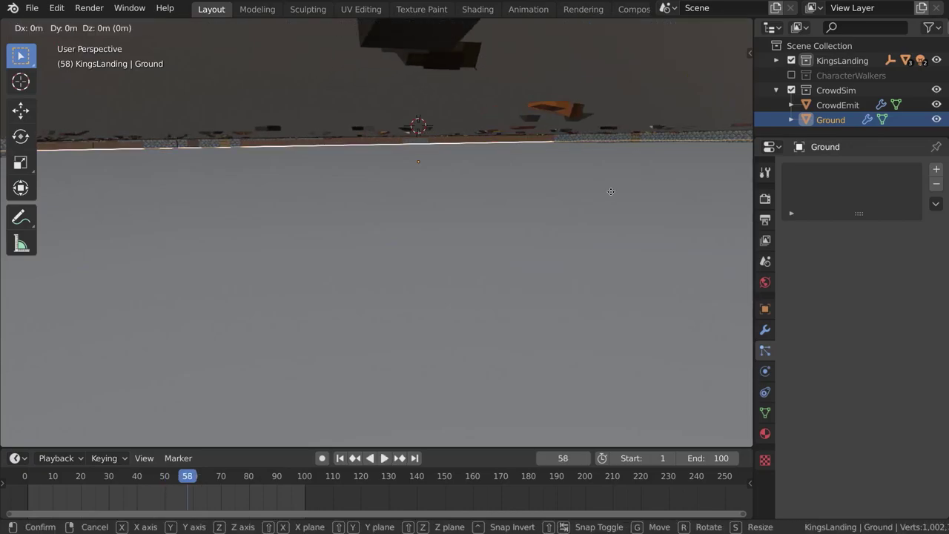
key(z)
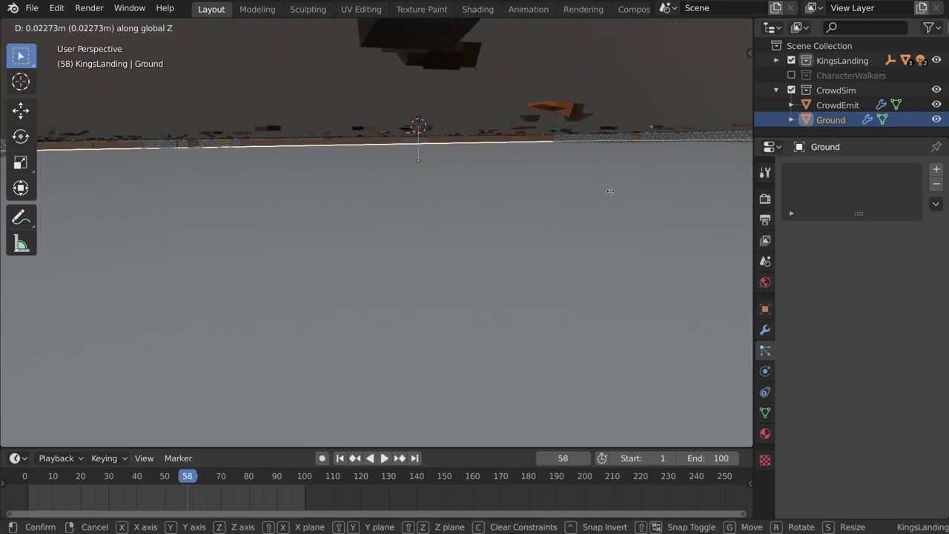
click(610, 190)
key(shift+Left)
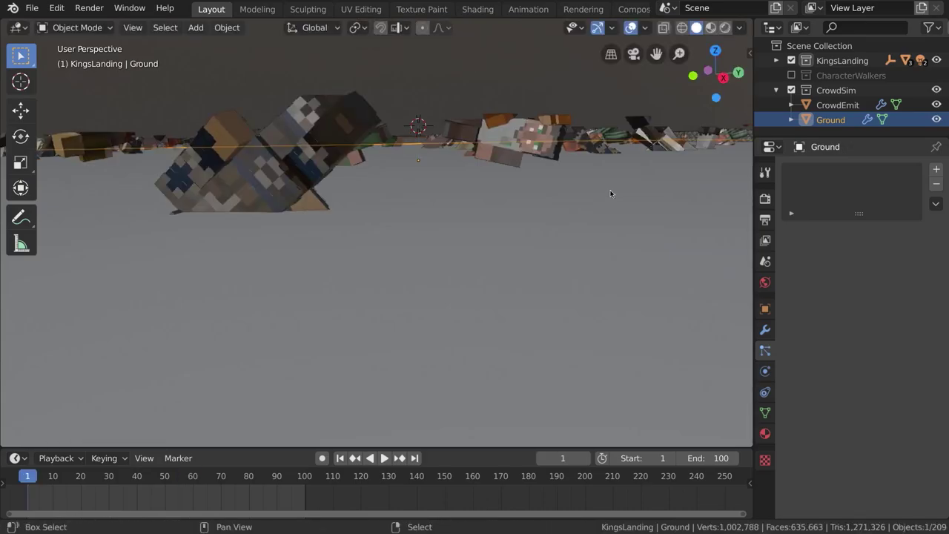
key(space)
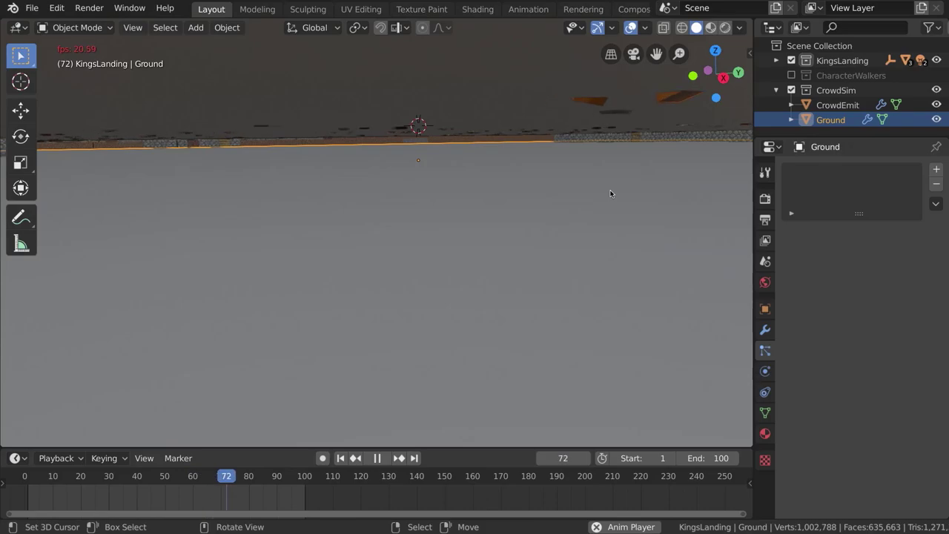
key(space)
Step: Select the CrowdEmit object and turn off Show Emitter in the Walker particle system's viewport display settings
alt+drag(597, 201, 597, 205)
click(242, 88)
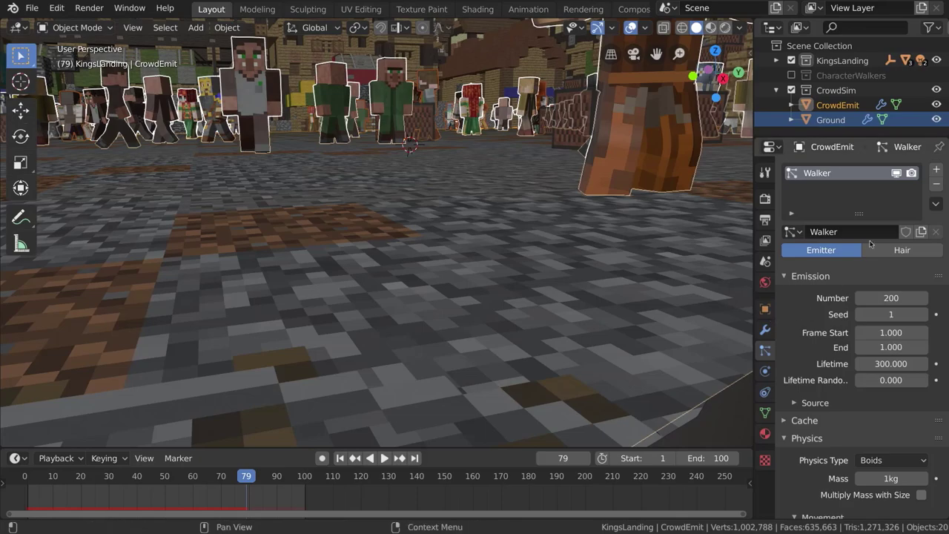
scroll(843, 305, down, 3)
scroll(843, 305, down, 20)
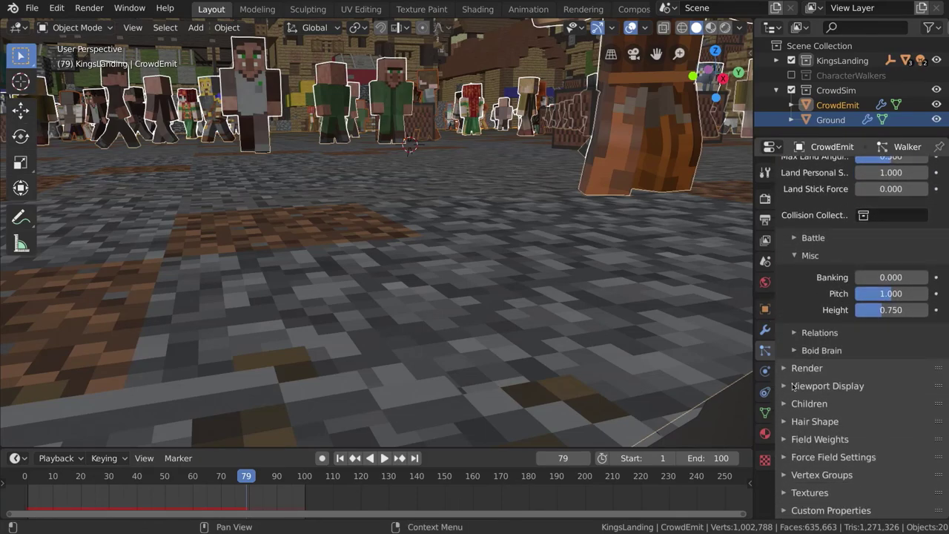
click(787, 391)
scroll(875, 413, down, 5)
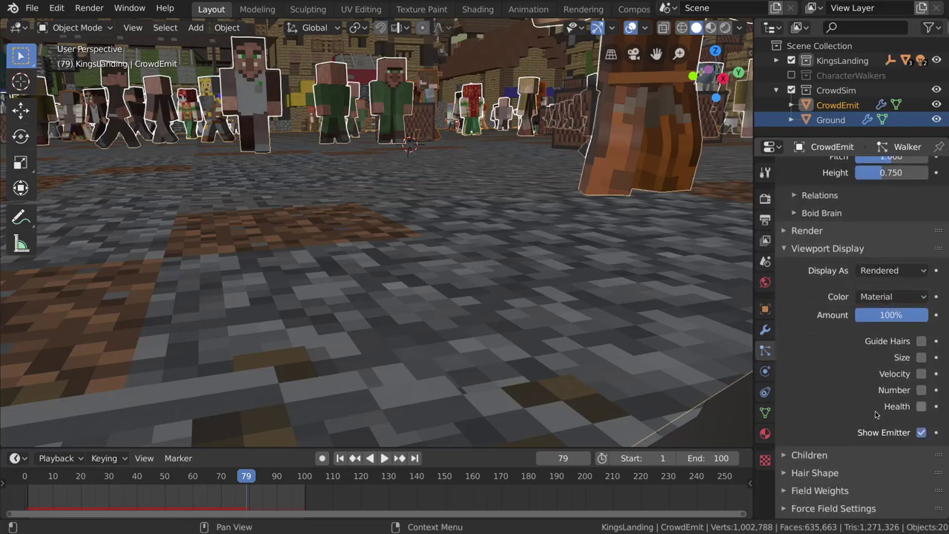
click(921, 433)
Step: Replay the crowd simulation from the first frame and examine how the walkers' feet meet the street, from above and below
key(shift+Left)
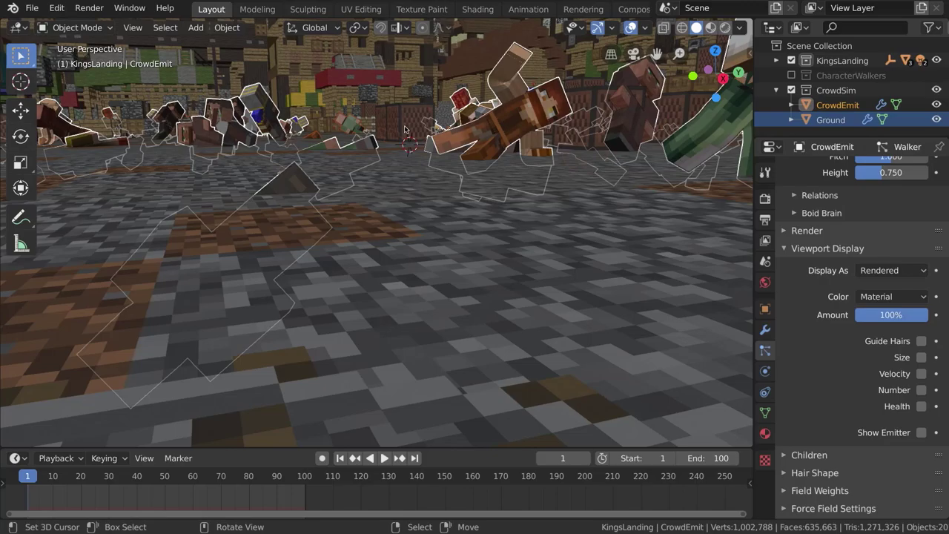
key(space)
key(space)
middle_drag(436, 171, 477, 198)
key(space)
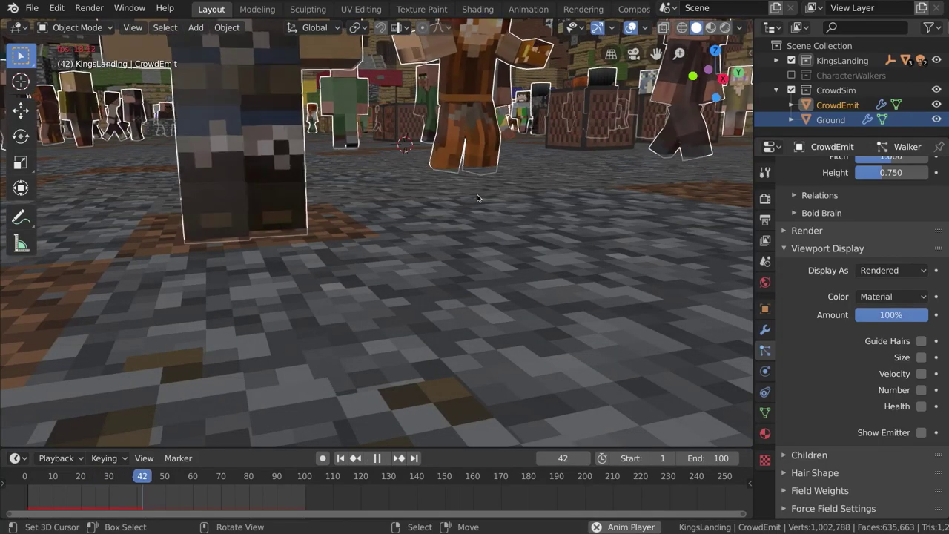
key(space)
middle_drag(477, 197, 476, 195)
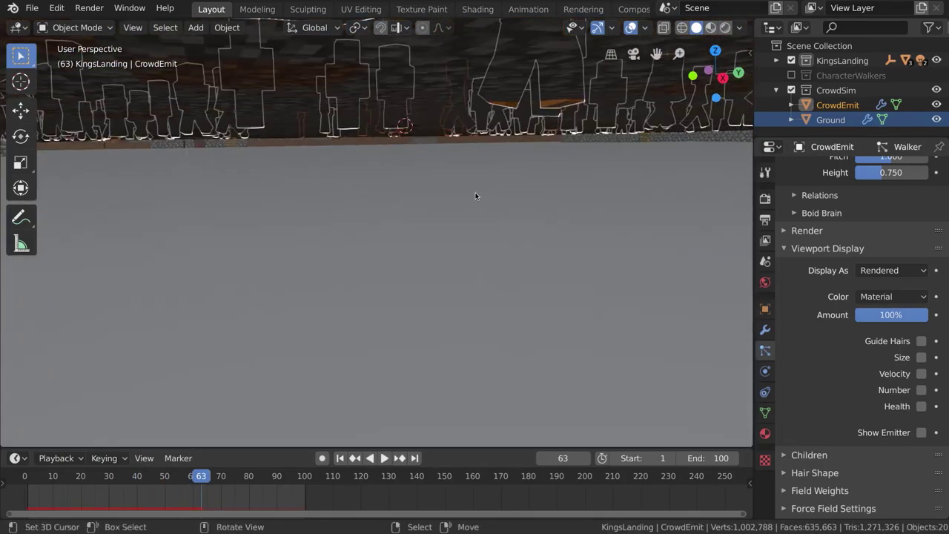
Step: Try raising the Ground plane about 0.02 m along Z and play the simulation from the first frame
click(830, 120)
key(g)
key(z)
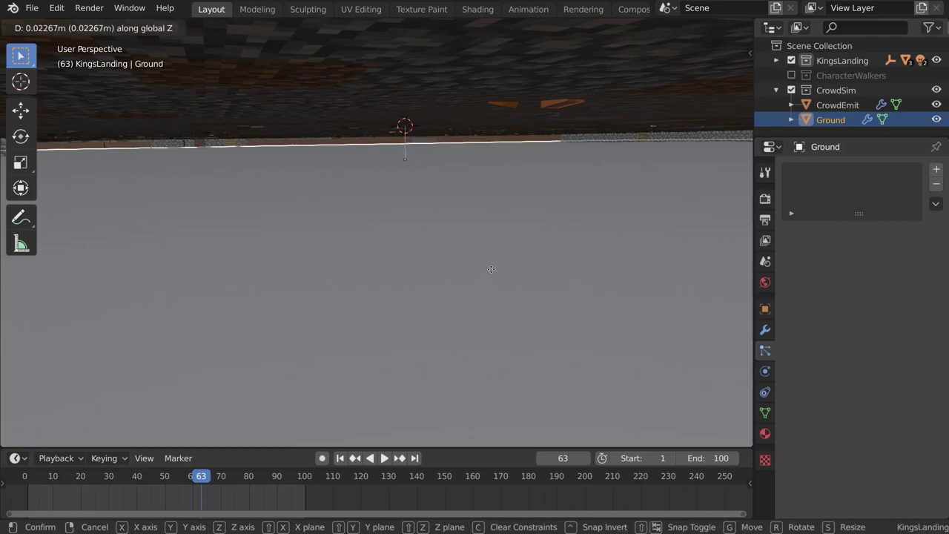
key(Escape)
key(shift+Left)
key(space)
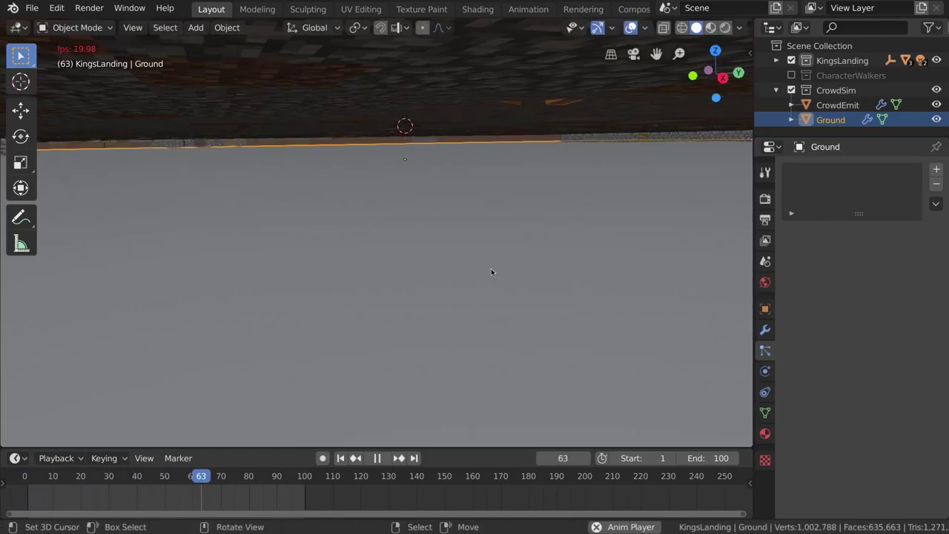
key(space)
Step: Select the crowd emitter and replay the simulation from the first frame, watching the walkers from beneath the street
click(352, 96)
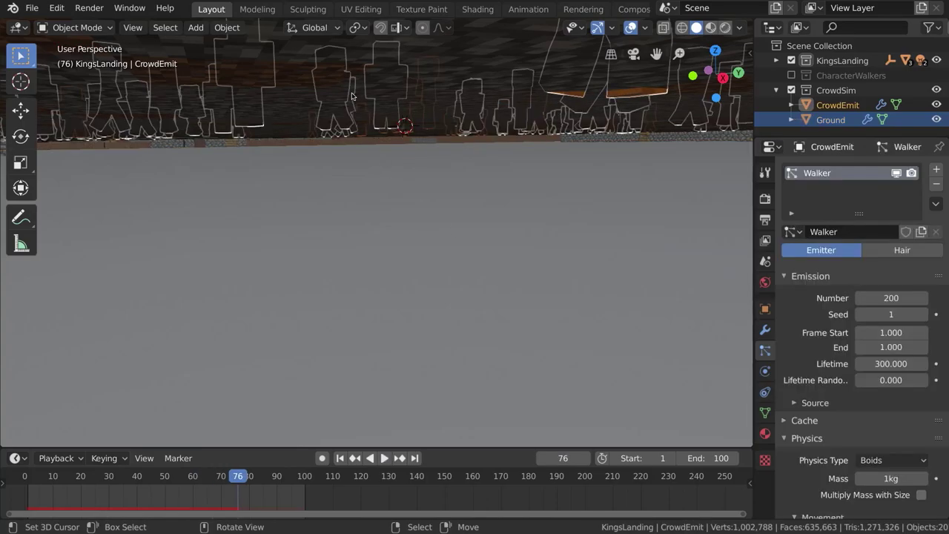
key(shift+Left)
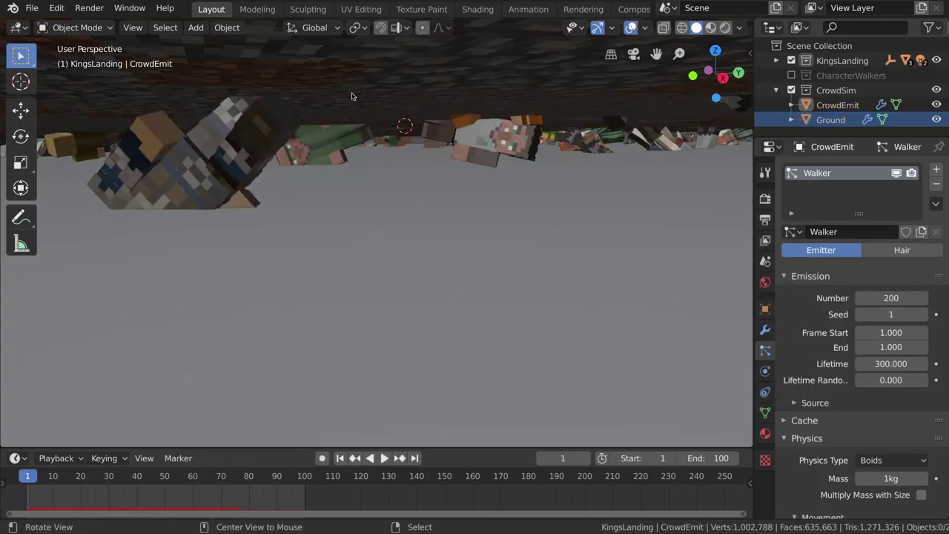
key(space)
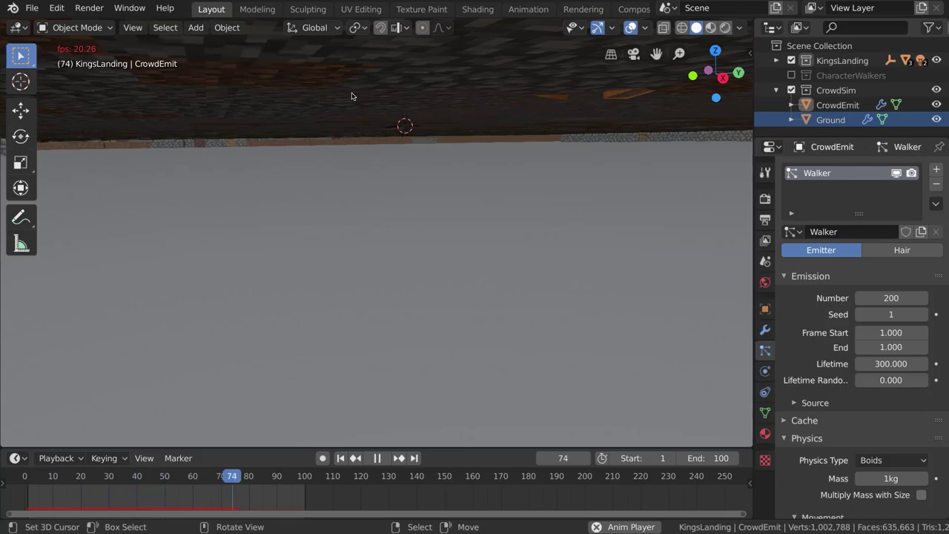
Step: Watch the crowd simulation from above the whole market square, stop playback, and inspect where walkers stand around the stalls and stage
scroll(342, 104, down, 15)
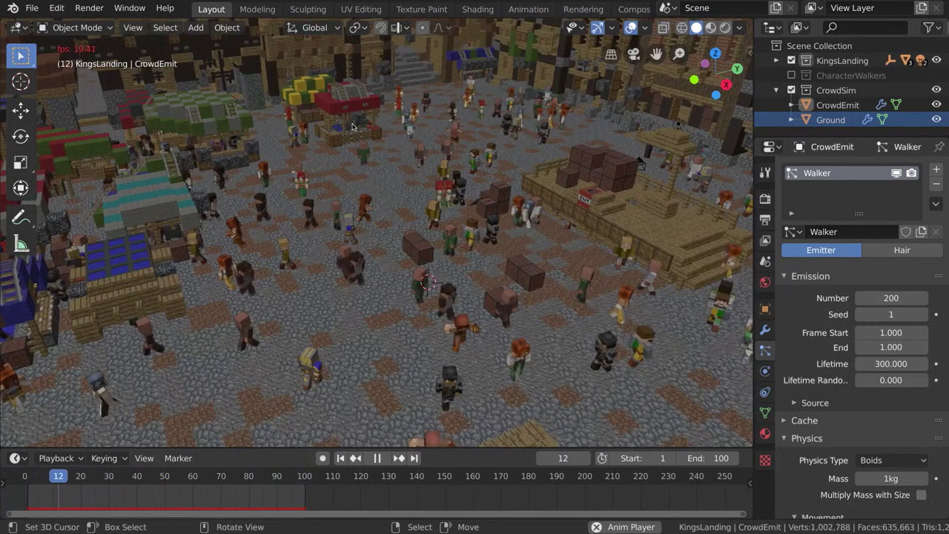
scroll(358, 164, down, 3)
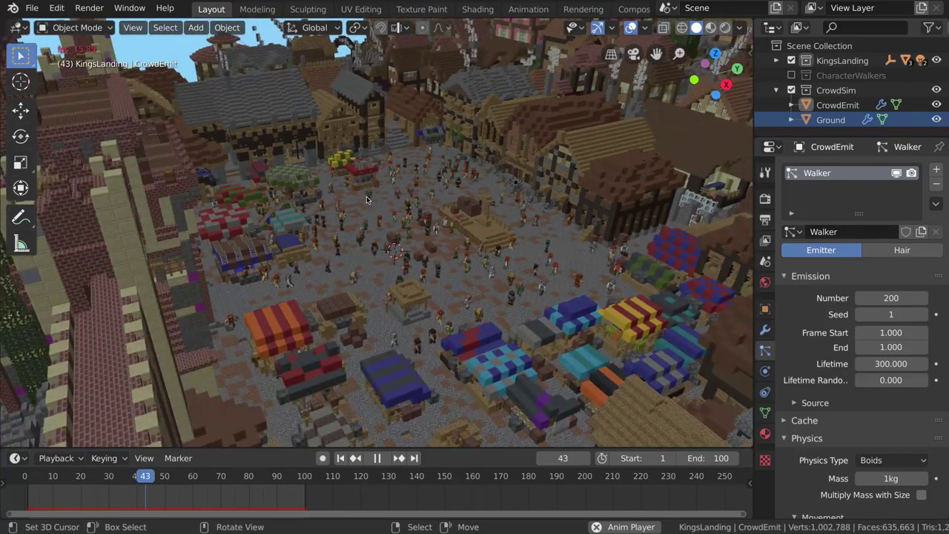
middle_drag(361, 193, 375, 200)
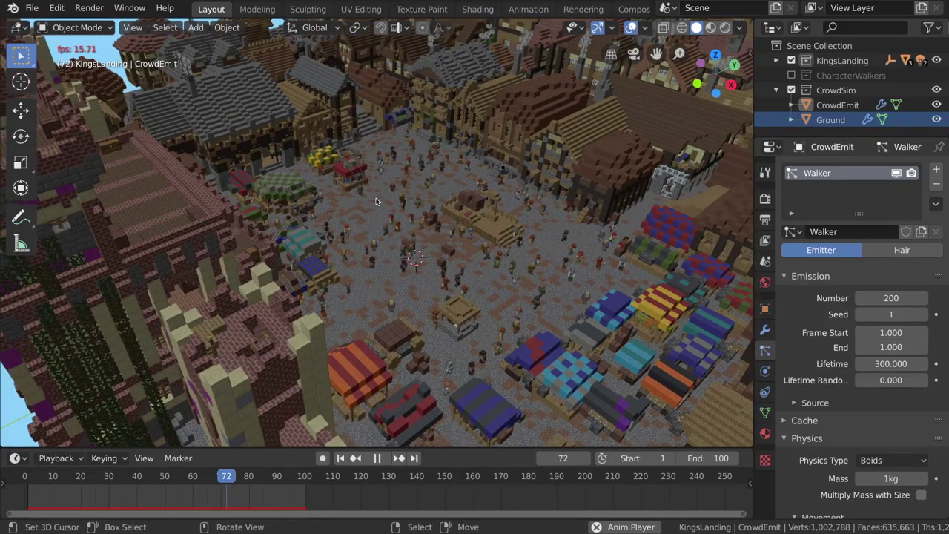
key(space)
shift+middle_drag(427, 210, 408, 214)
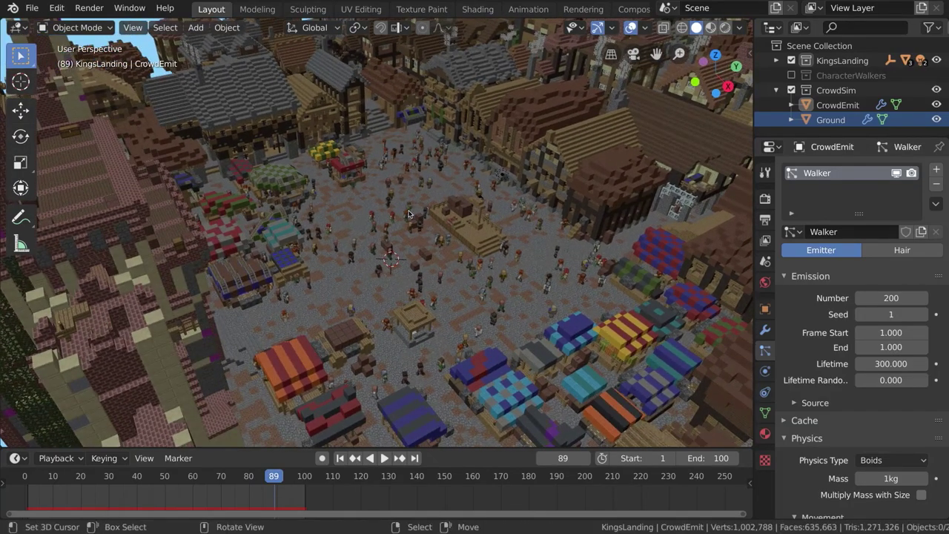
scroll(409, 213, up, 1)
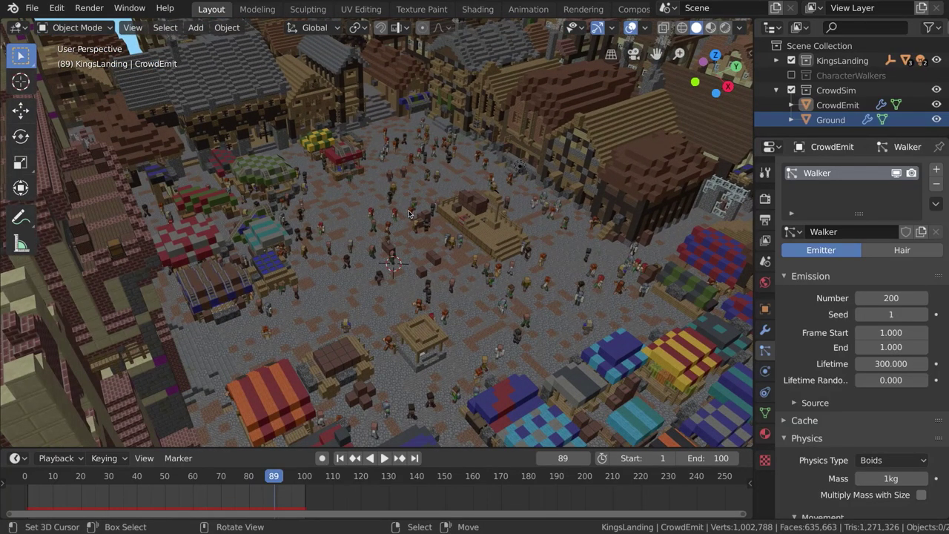
scroll(273, 214, up, 5)
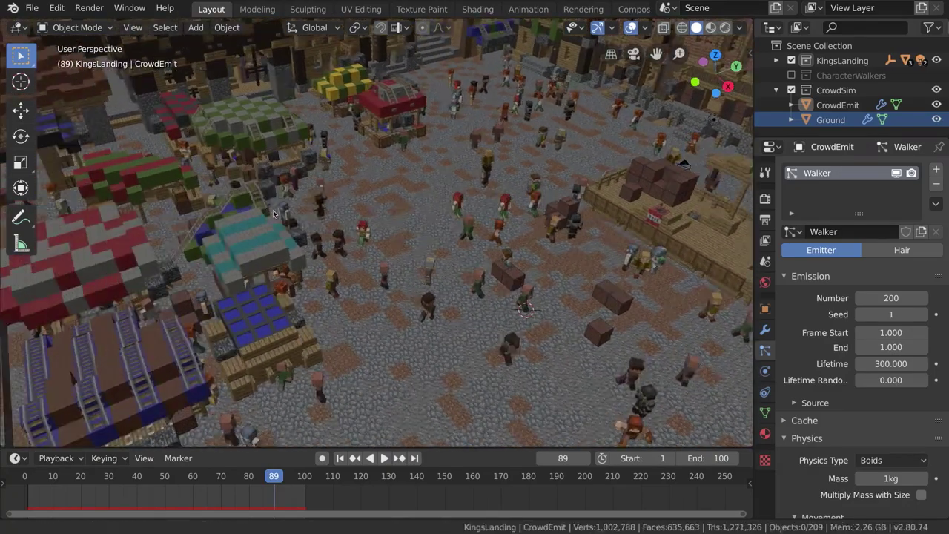
shift+middle_drag(272, 214, 349, 211)
Step: Select the crowd emitter, replay the simulation to check walkers passing through the market stalls, and save the file
click(508, 226)
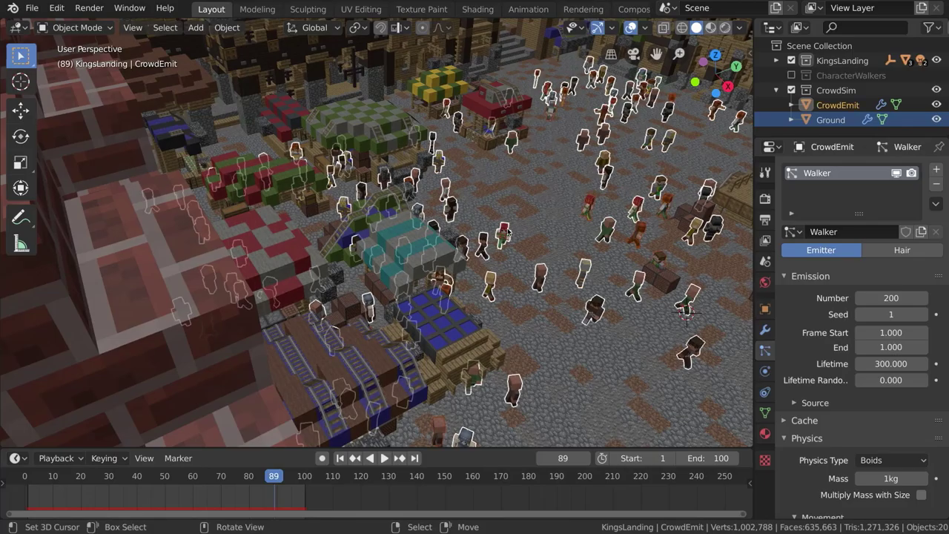
middle_drag(499, 225, 379, 257)
key(space)
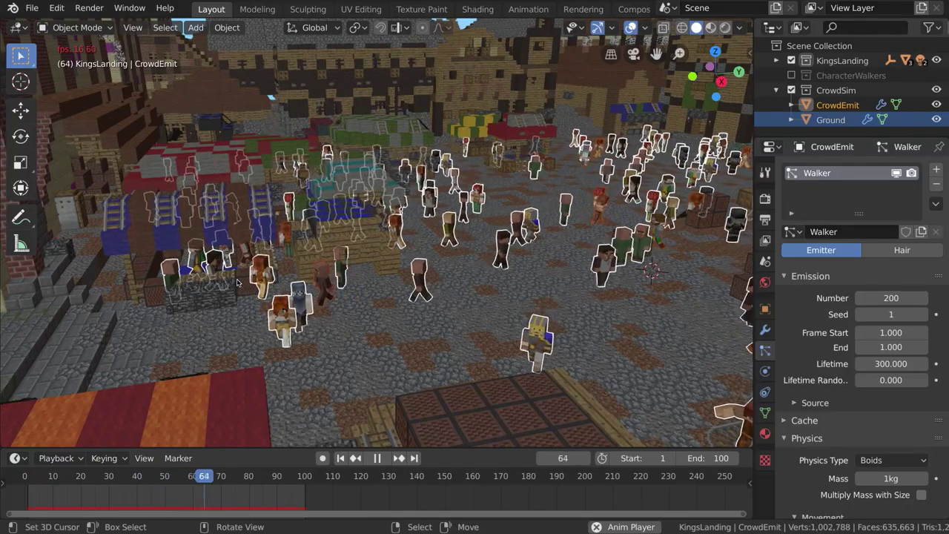
shift+middle_drag(299, 257, 390, 211)
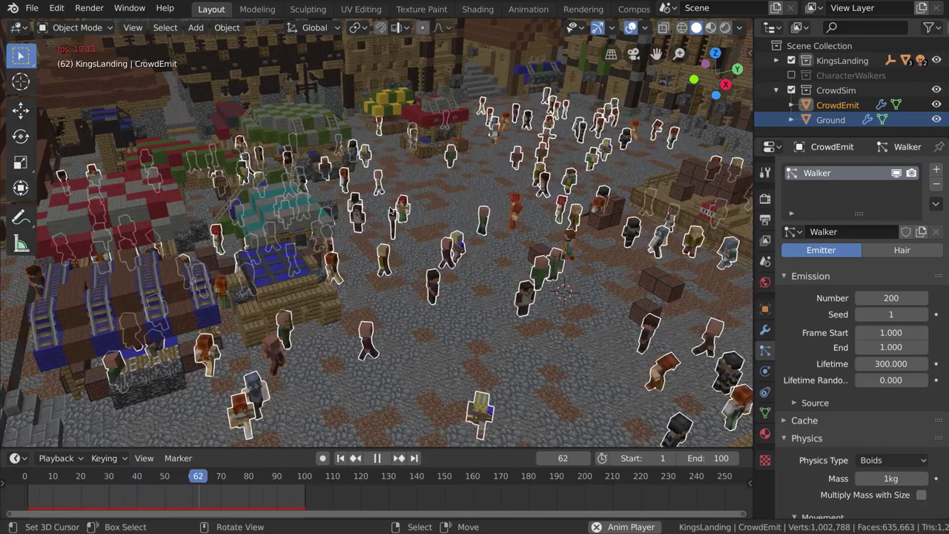
key(space)
key(ctrl)
key(ctrl+s)
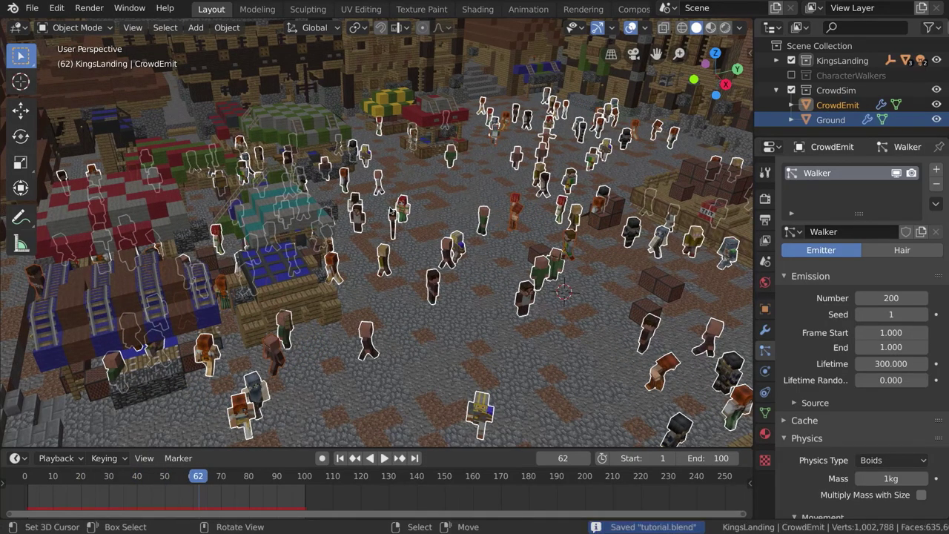
Step: Add a cube at the 3D cursor in the market square and enlarge it uniformly
scroll(390, 211, down, 5)
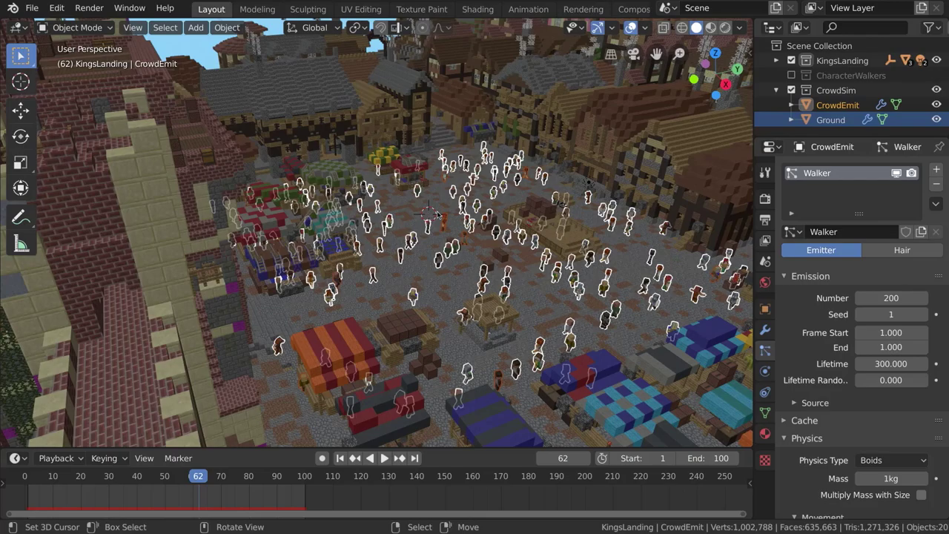
key(alt)
alt+drag(441, 216, 417, 235)
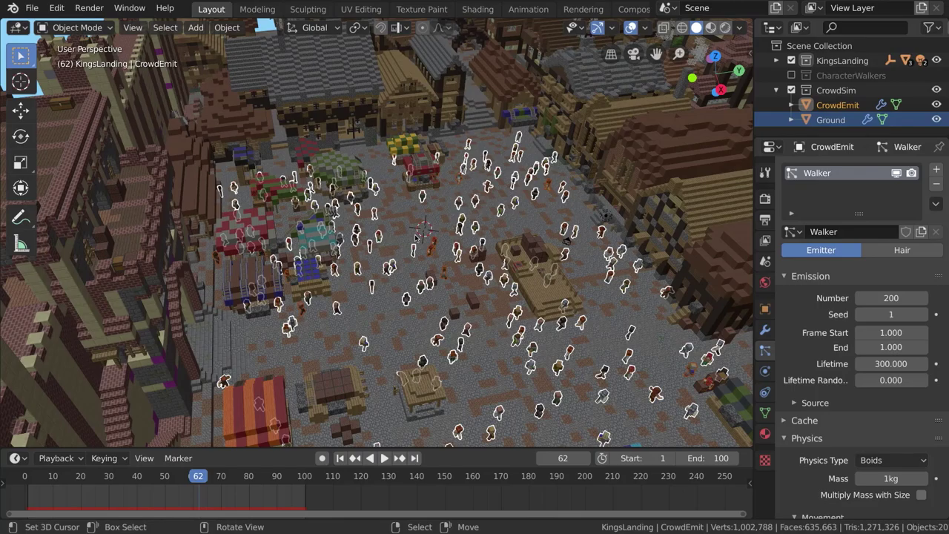
key(shift+a)
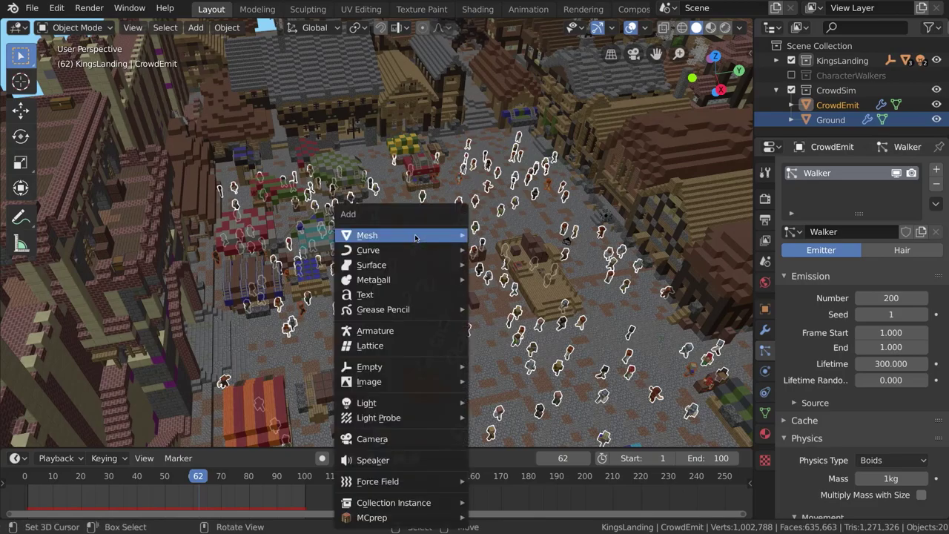
mouse_move(357, 235)
click(474, 246)
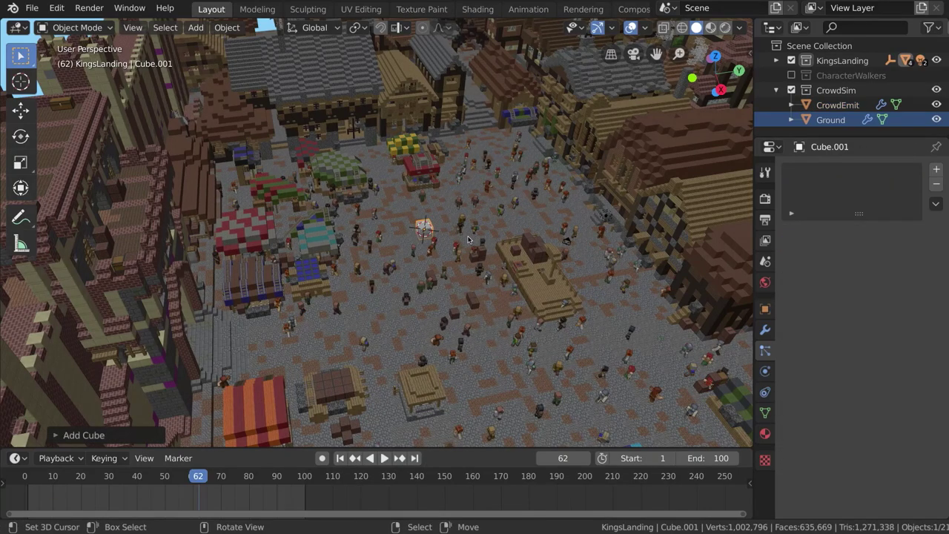
key(s)
click(510, 258)
Step: Move the cube horizontally onto the wooden stage and stretch it to about 3 times its length along global X
key(g)
key(shift+z)
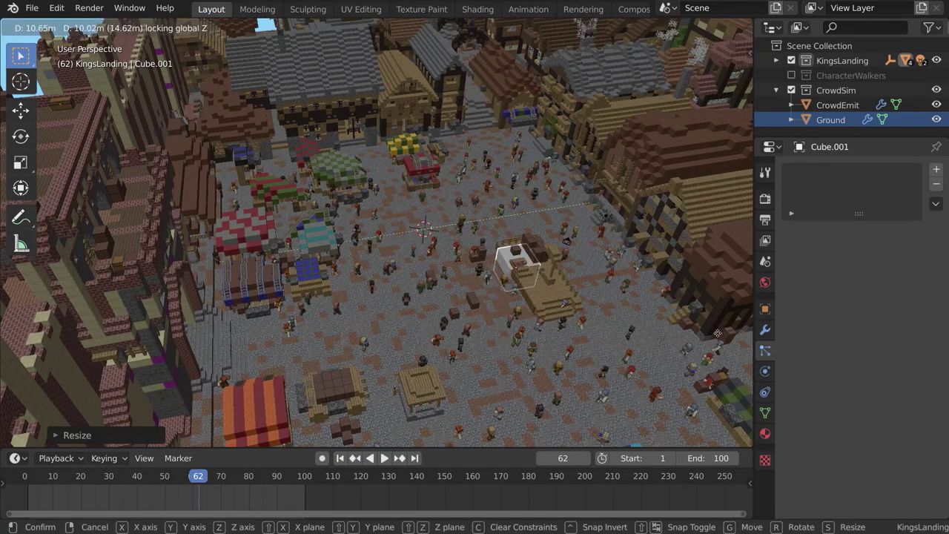
click(725, 338)
key(s)
key(y)
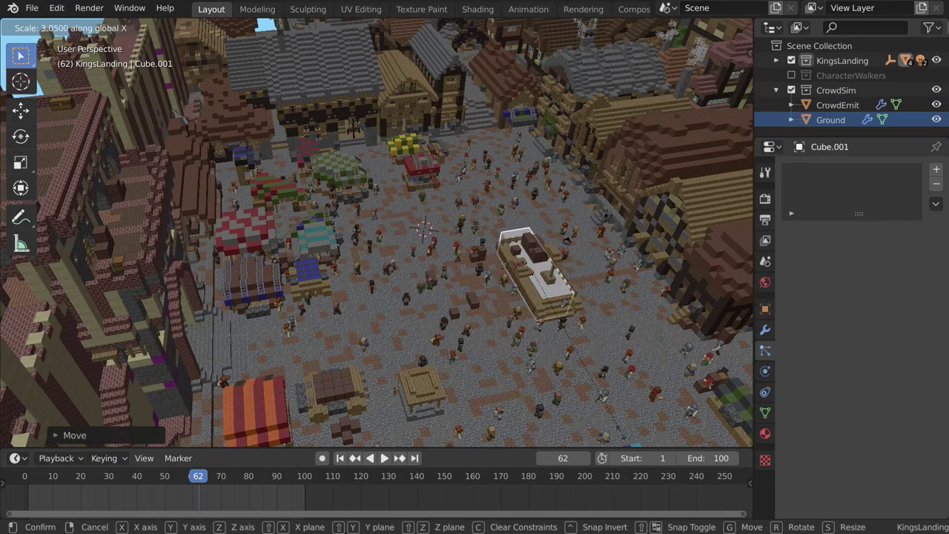
key(Return)
Step: Adjust the cube's horizontal position over the stage and scale it along global Y to match the stage's width
middle_drag(519, 355, 577, 358)
key(g)
key(shift+z)
click(577, 358)
key(s)
key(Escape)
key(s)
key(y)
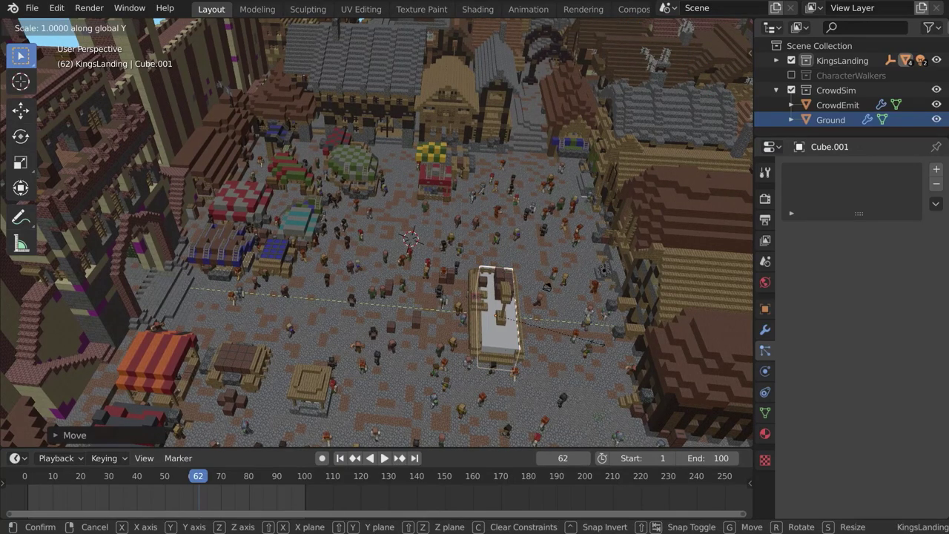
click(541, 320)
Step: Raise the stage block about 0.4 m along global Z
middle_drag(541, 320, 585, 326)
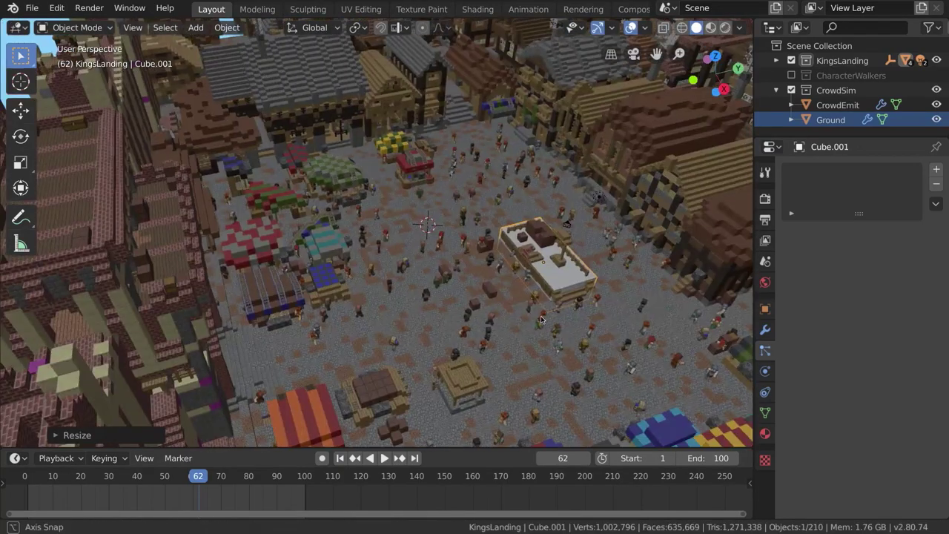
scroll(542, 320, up, 8)
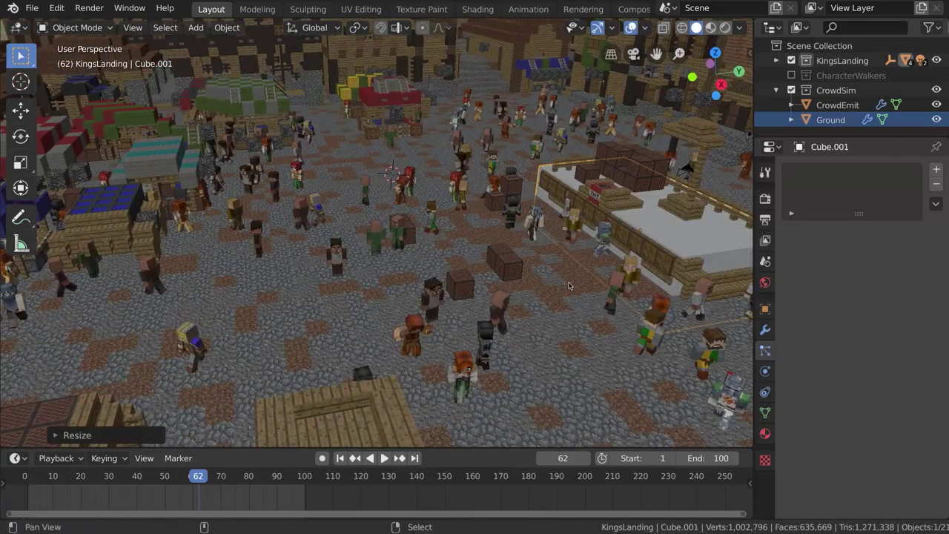
shift+middle_drag(569, 286, 532, 285)
key(g)
key(z)
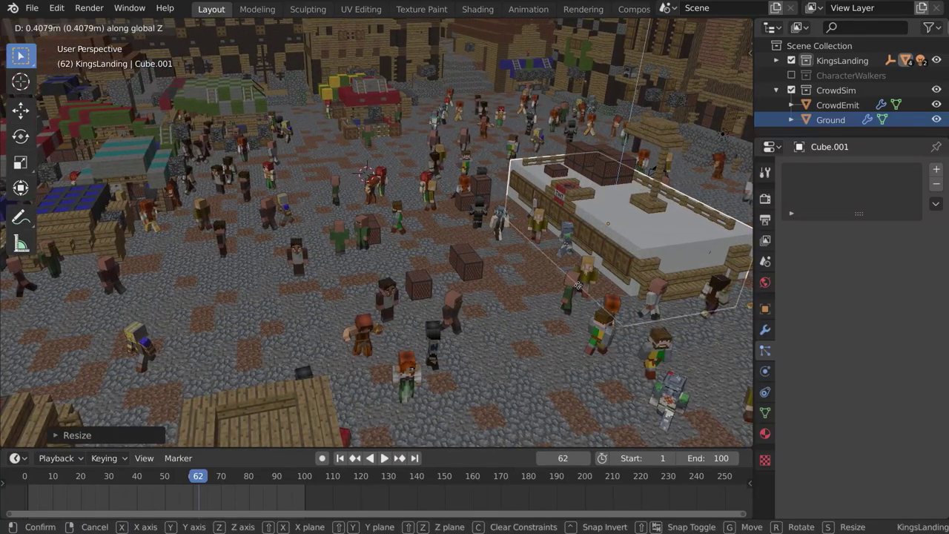
click(578, 283)
Step: Stretch the stage block by a factor of about 1.14 along global X to cover the full length of the stage
middle_drag(578, 283, 599, 304)
key(s)
key(y)
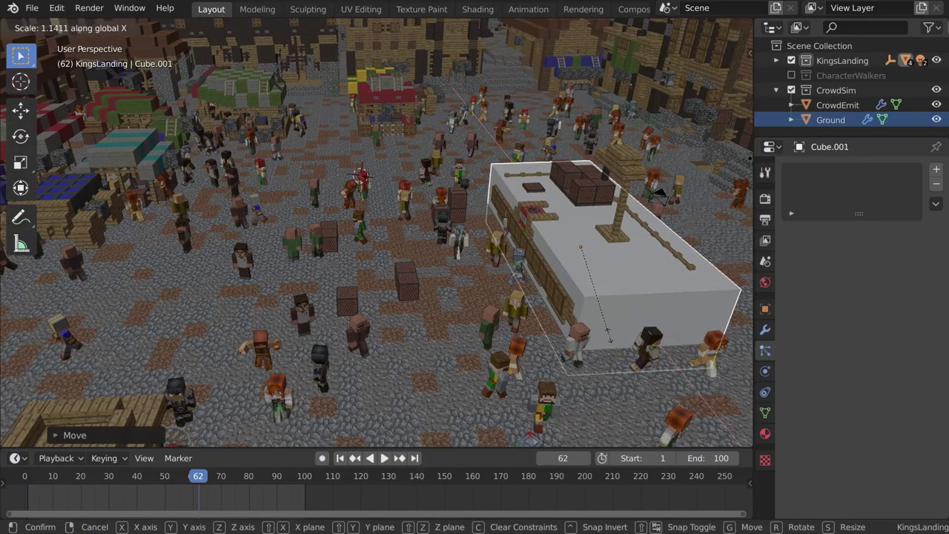
key(Return)
key(x)
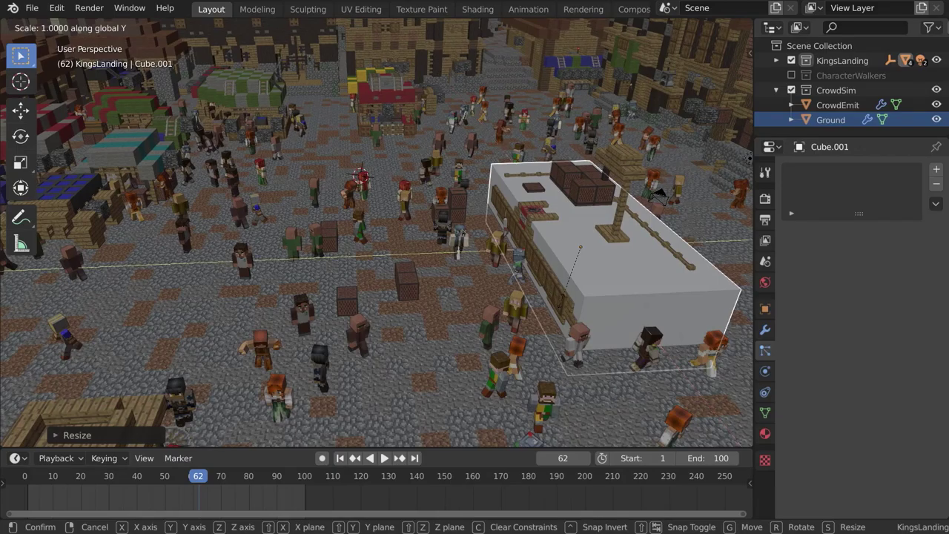
key(Escape)
key(s)
key(y)
key(Escape)
Step: Move the stage block out of the KingsLanding collection into a new collection named Collide
scroll(519, 276, down, 5)
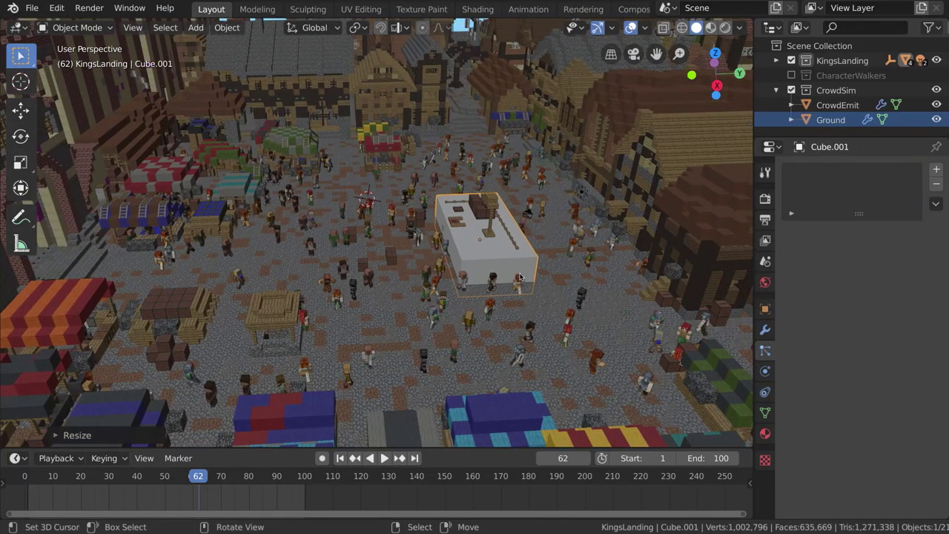
shift+middle_drag(473, 263, 569, 274)
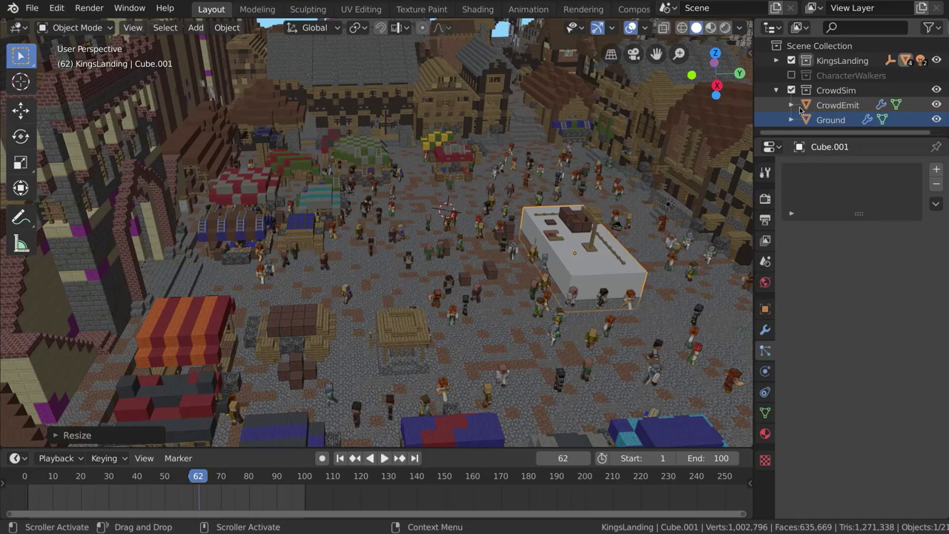
click(776, 61)
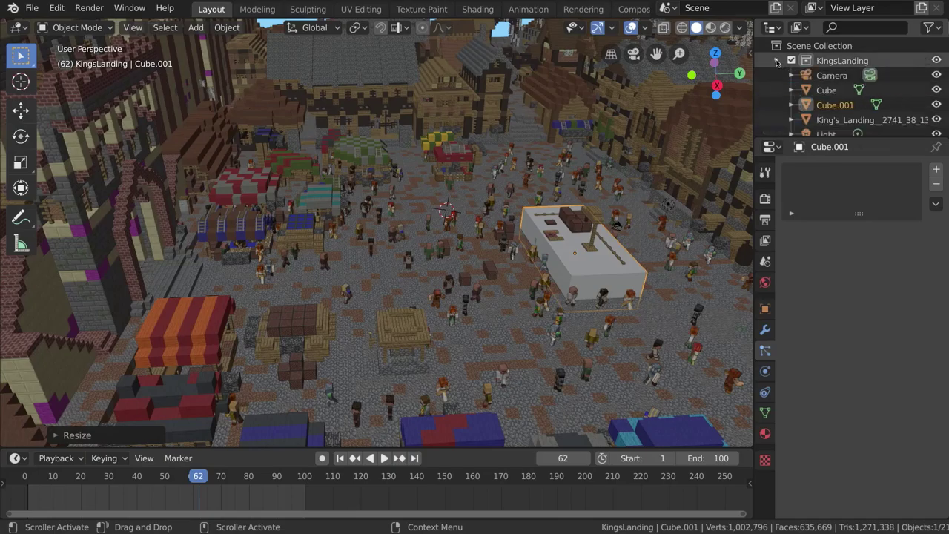
click(819, 108)
scroll(819, 107, down, 3)
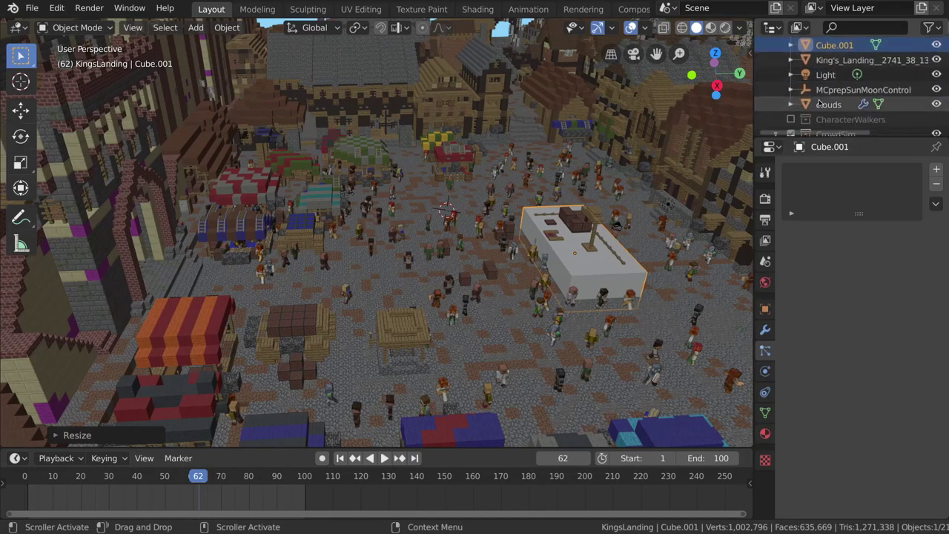
key(m)
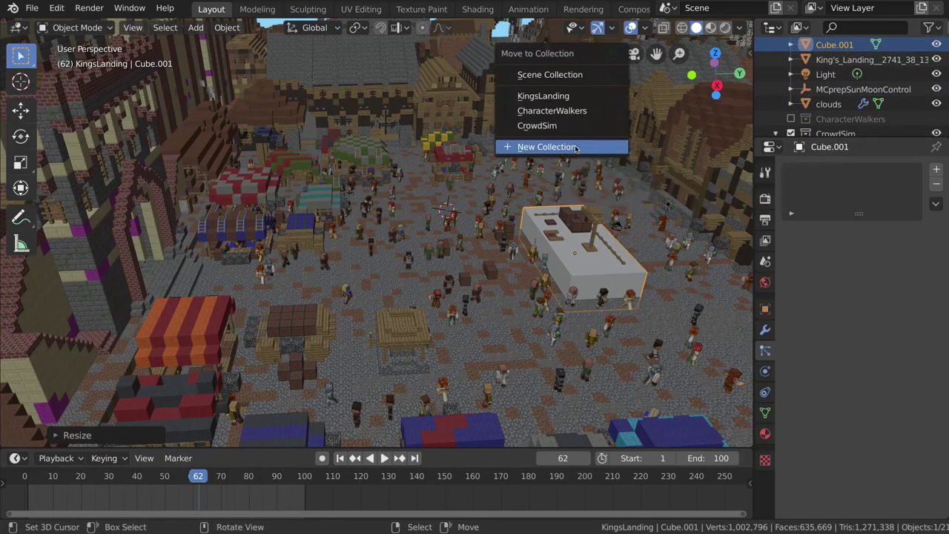
click(575, 145)
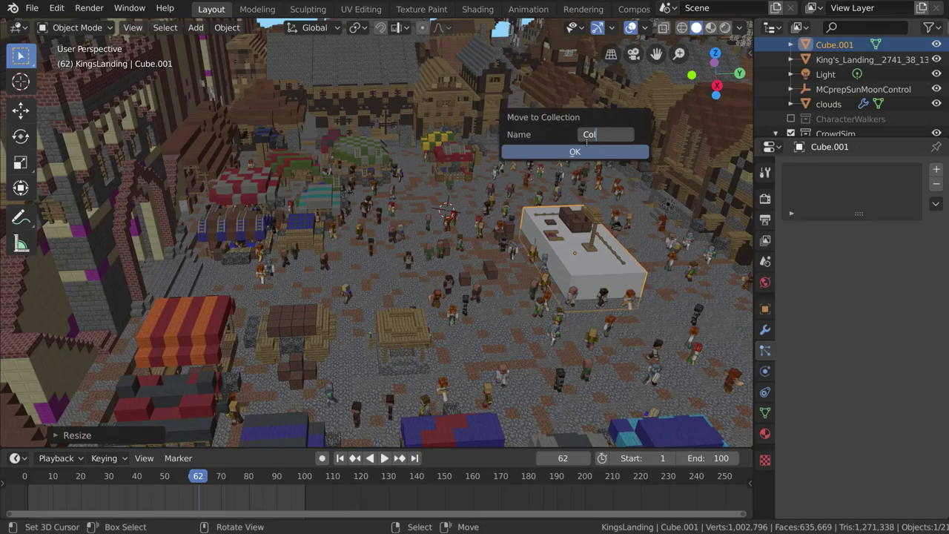
click(566, 152)
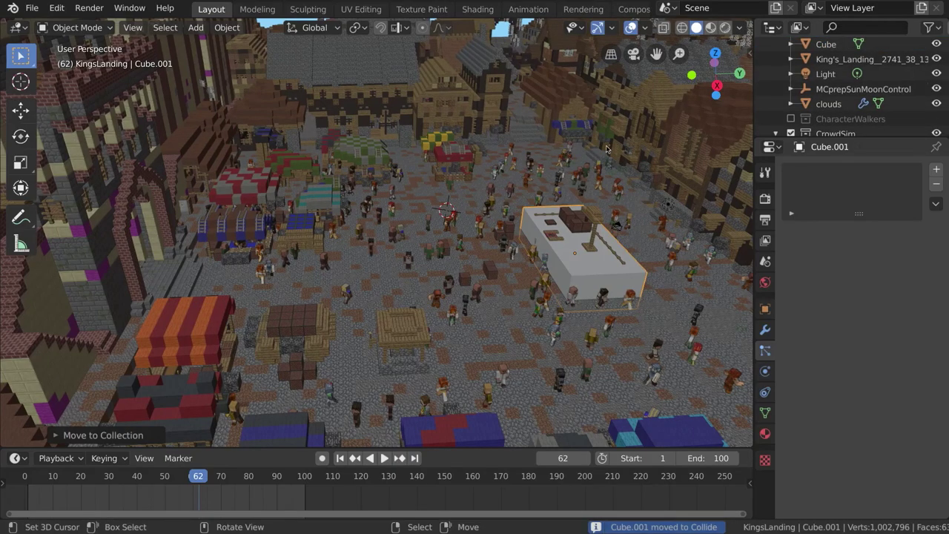
Step: Nest the Collide collection inside the CrowdSim collection
scroll(827, 91, up, 3)
scroll(820, 97, down, 5)
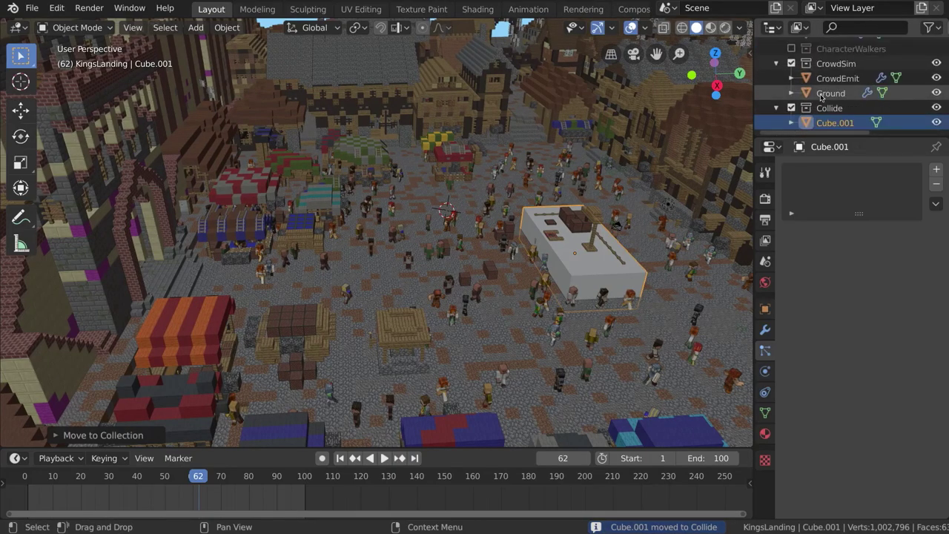
drag(829, 107, 834, 68)
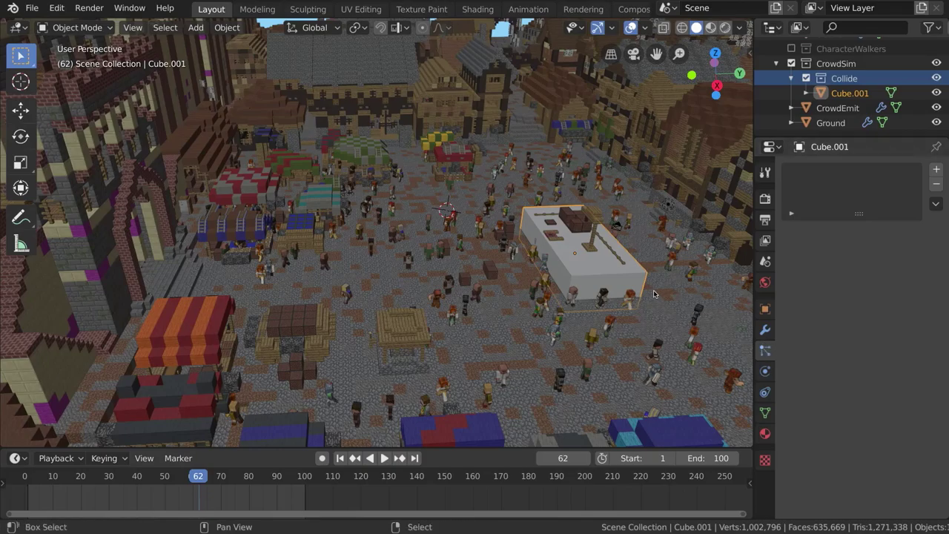
Step: Duplicate the stage block onto the turquoise-canopied stall, clear the copy's scale and enlarge it uniformly to suit the stall
key(shift+d)
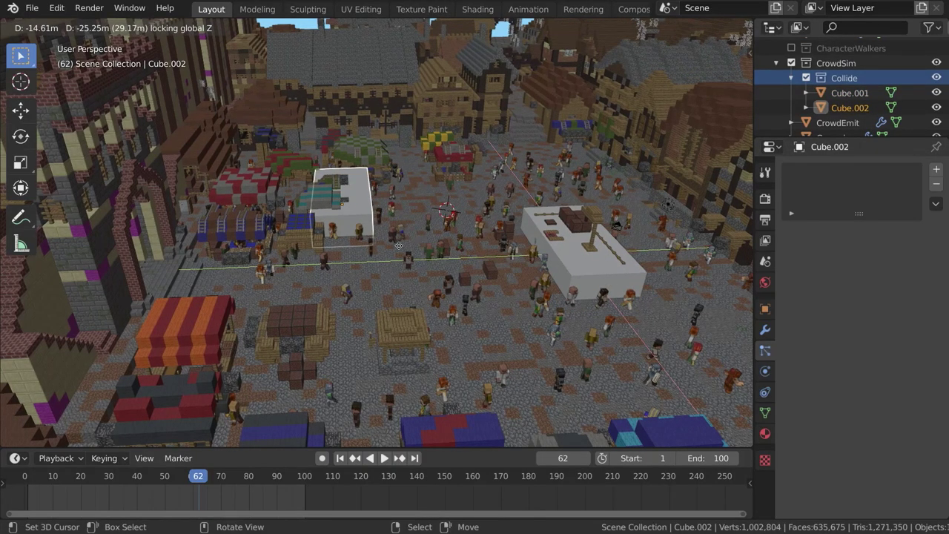
click(397, 254)
middle_drag(397, 254, 390, 243)
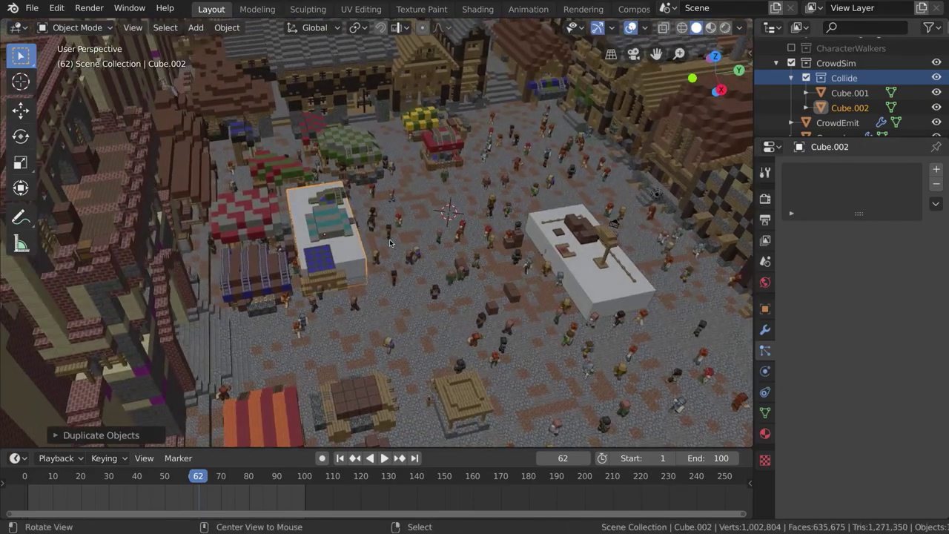
key(alt+s)
key(s)
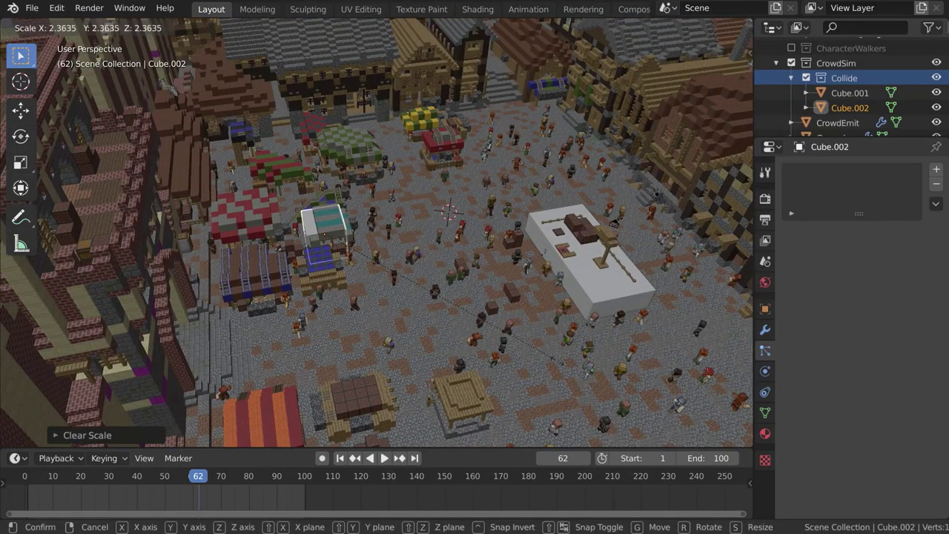
click(635, 406)
Step: Shift the copied block horizontally over the turquoise-canopied stall, keeping its height locked
mouse_move(477, 275)
middle_down()
mouse_move(475, 266)
mouse_move(469, 290)
mouse_move(470, 271)
middle_up()
key(g)
key(shift+z)
click(474, 281)
Step: Nudge the turquoise-canopied stall's collision block across the ground plane, viewed from directly above, to cover more of the stall
key(KP_5)
key(KP_7)
key(KP_5)
key(shift+g)
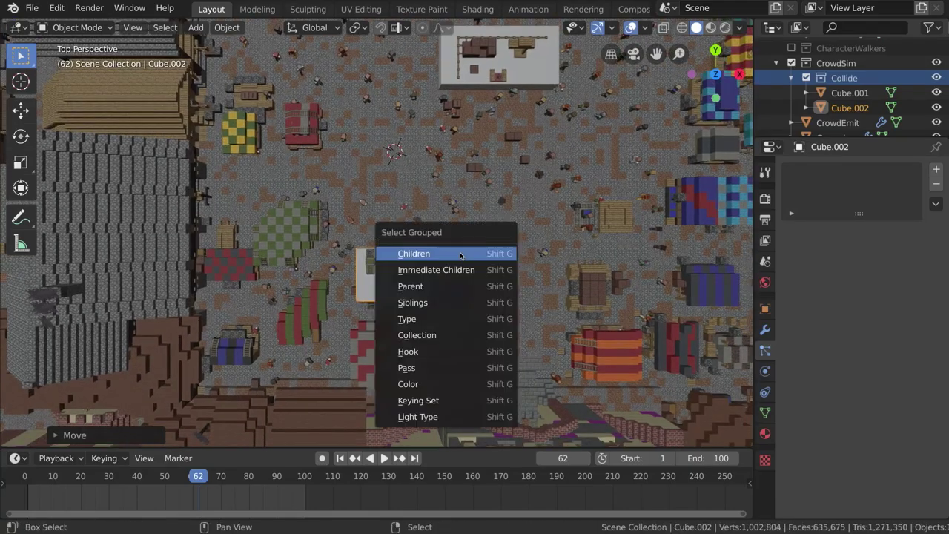
key(g)
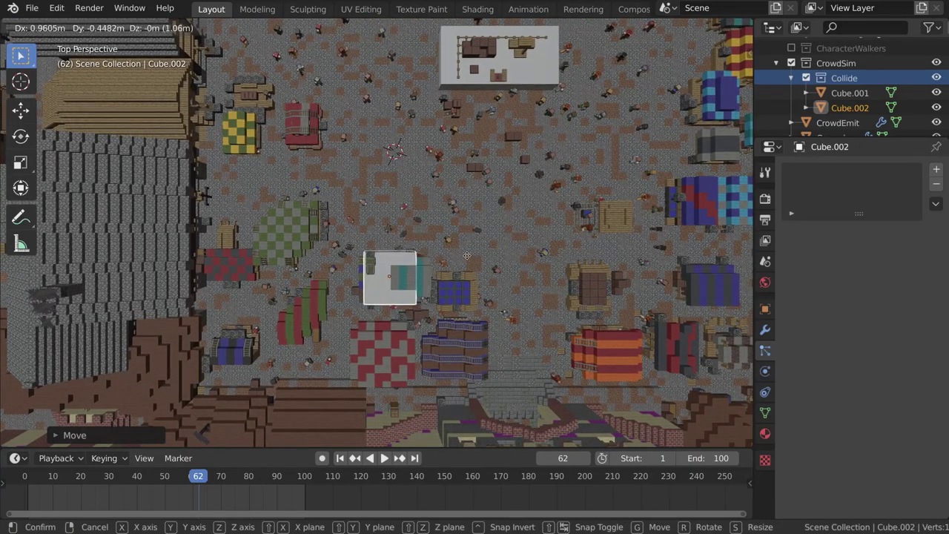
click(465, 256)
Step: Duplicate the collision block onto the green-checkered stall and copy it again onto the red-canopied stall, keeping the height unchanged
key(shift+d)
key(shift+z)
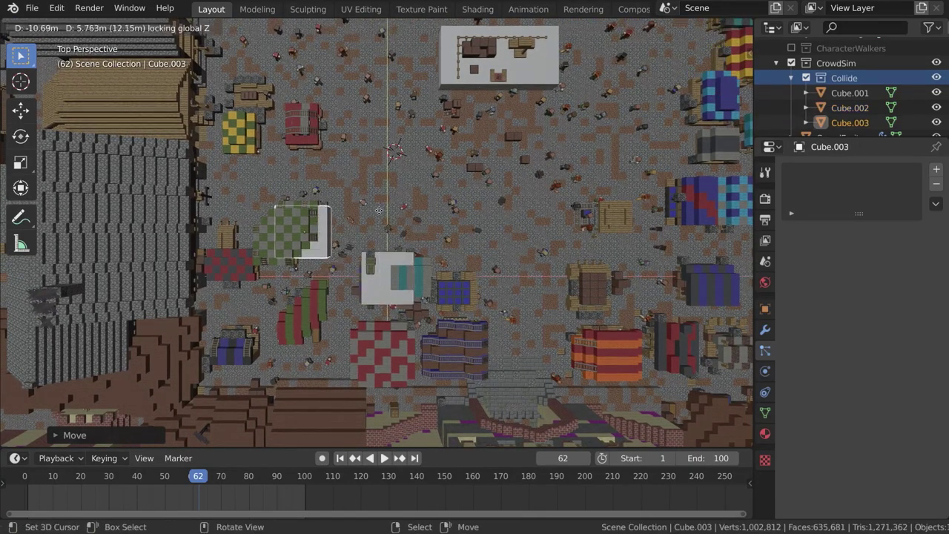
click(381, 206)
key(shift+d)
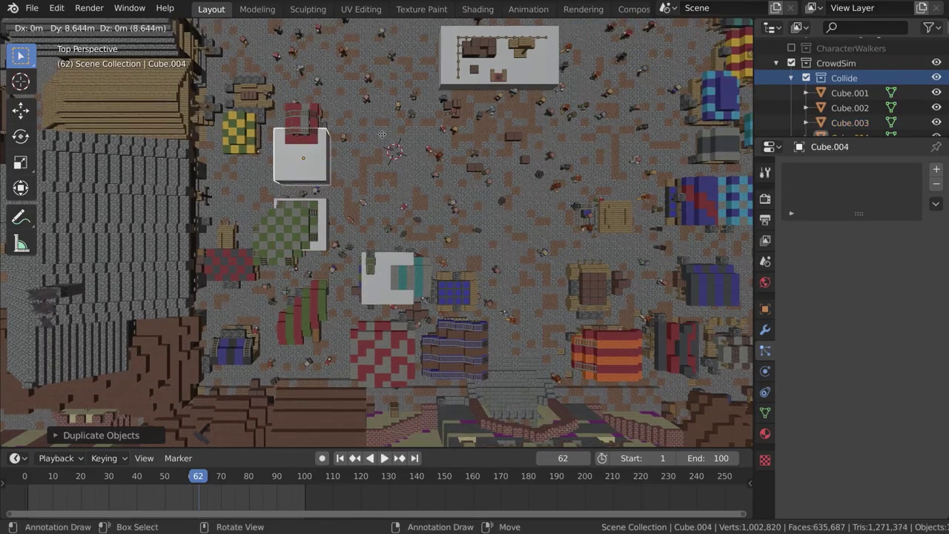
click(381, 108)
Step: Duplicate the red stall's block onto the yellow-and-green checkered stall, stretch the copy along Y and shift it to include the adjoining wooden stand
key(shift+d)
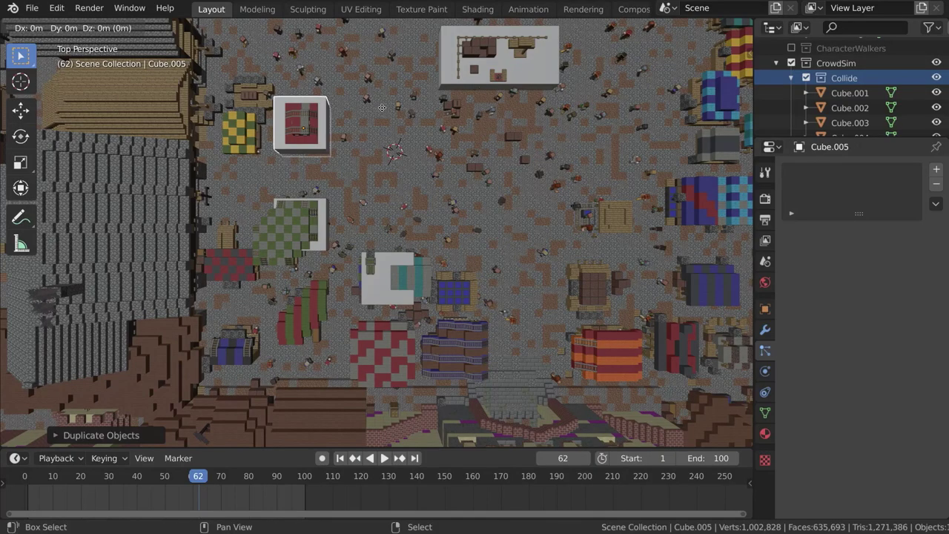
key(shift+z)
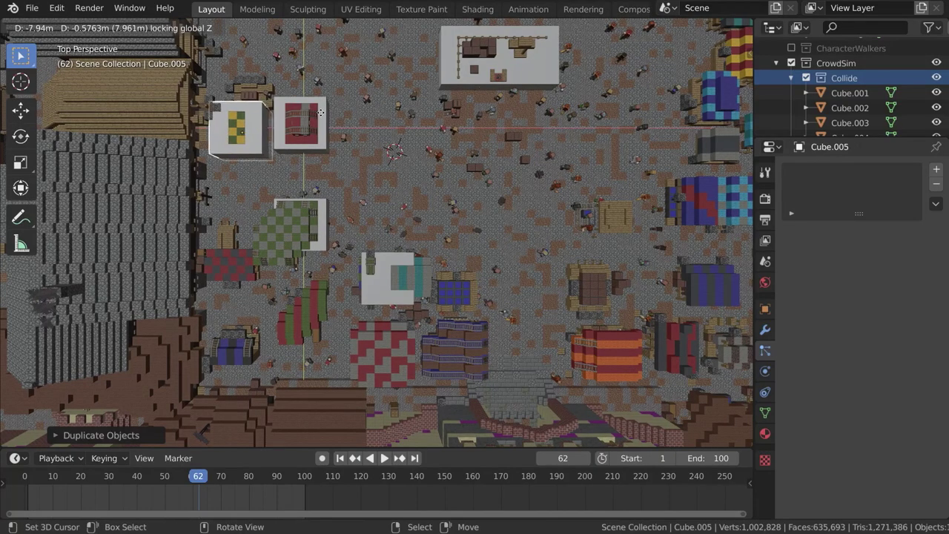
click(324, 111)
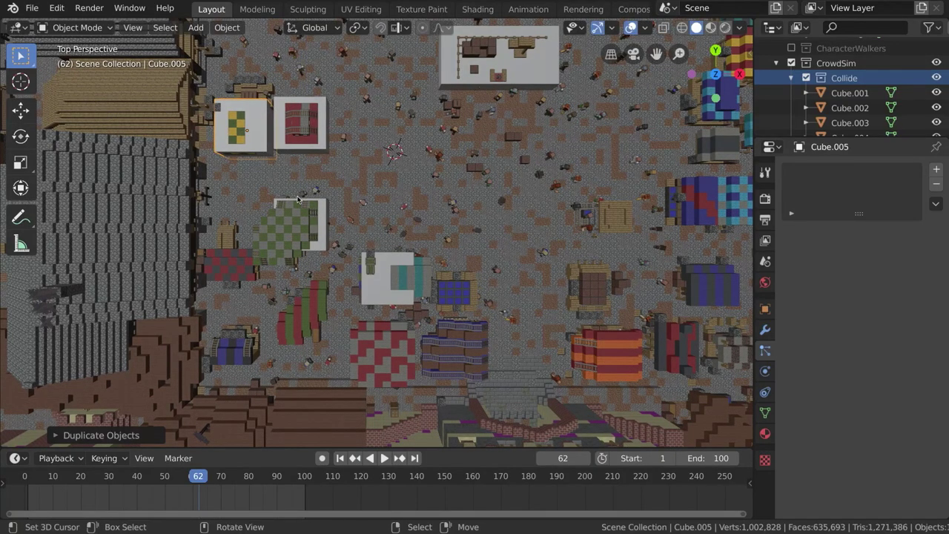
key(s)
key(y)
click(296, 262)
key(g)
key(shift+z)
click(301, 249)
Step: Duplicate the elongated block onto the brown-and-purple striped stall, lengthen it along Y and shift it to include the small blue-canopied stall
key(shift+d)
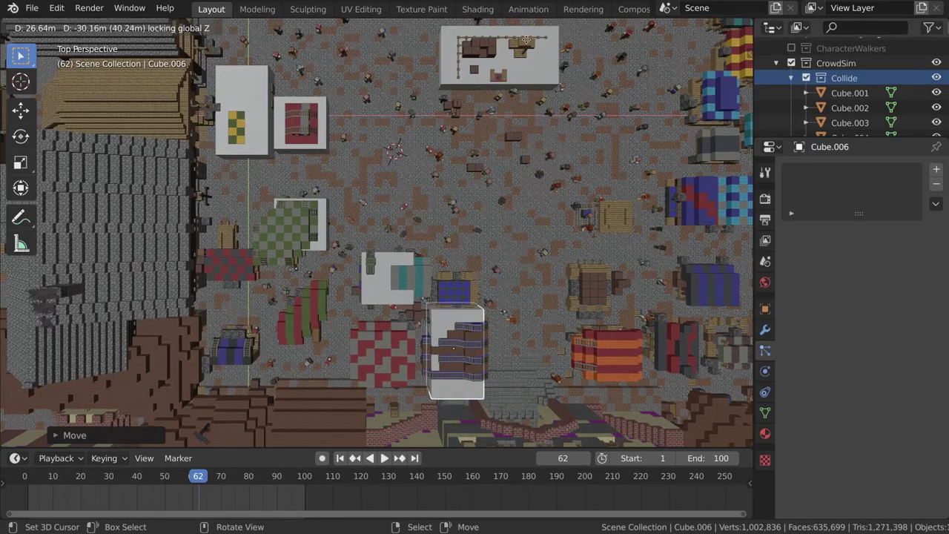
click(529, 126)
key(s)
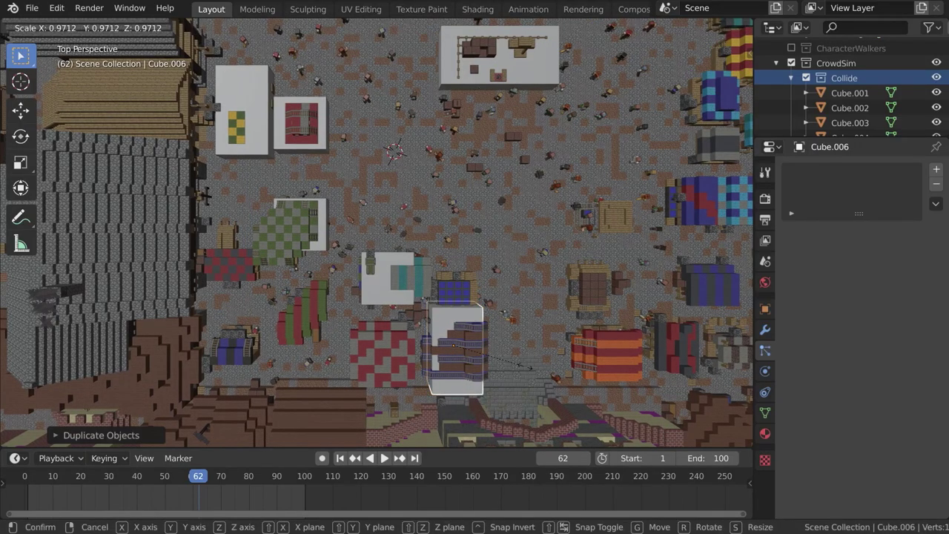
key(y)
click(528, 436)
key(g)
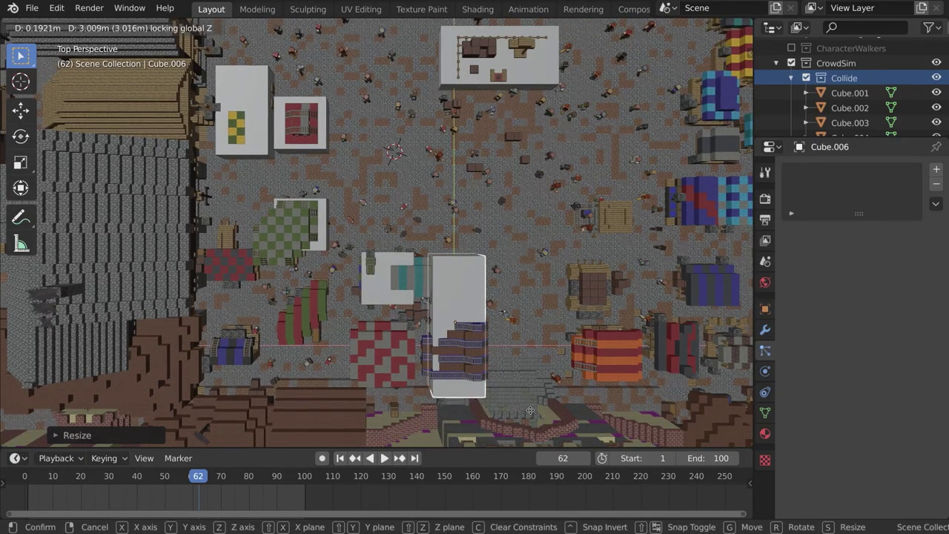
click(531, 412)
Step: Shift the turquoise-canopied stall's block horizontally into place and widen it along X
click(388, 298)
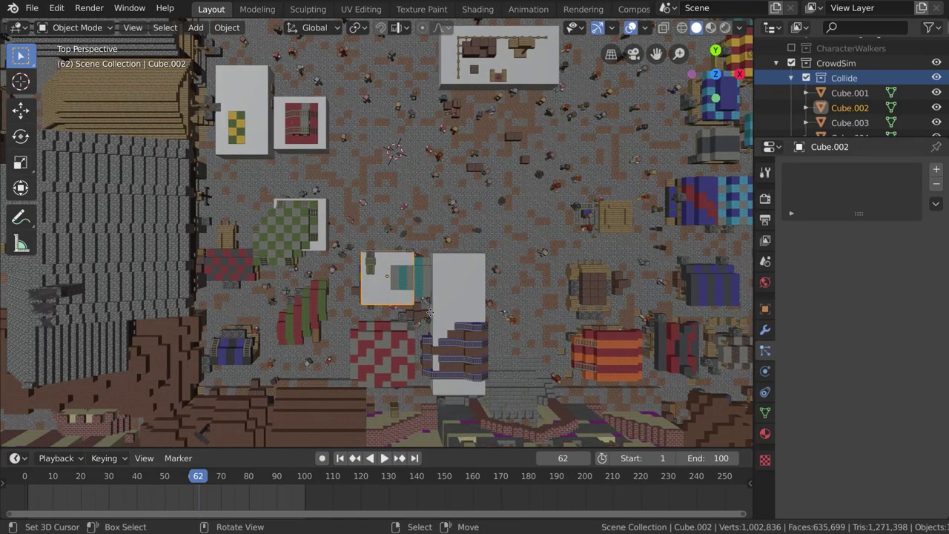
key(g)
key(shift+z)
click(440, 315)
key(s)
key(x)
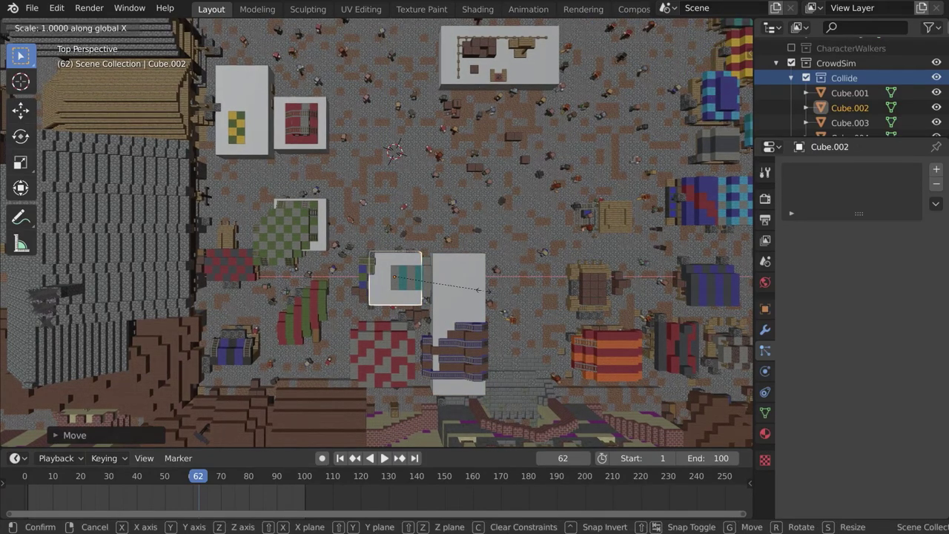
click(521, 290)
Step: Duplicate the brown-and-purple stall's long block along X onto the orange-striped stall
middle_drag(522, 290, 449, 204)
scroll(341, 222, up, 3)
scroll(449, 203, down, 4)
click(366, 195)
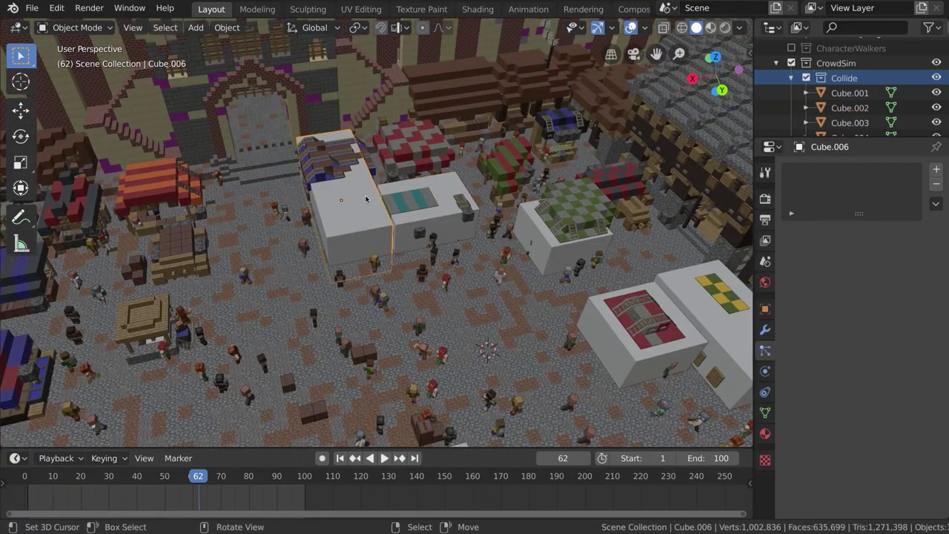
key(shift+d)
key(y)
key(x)
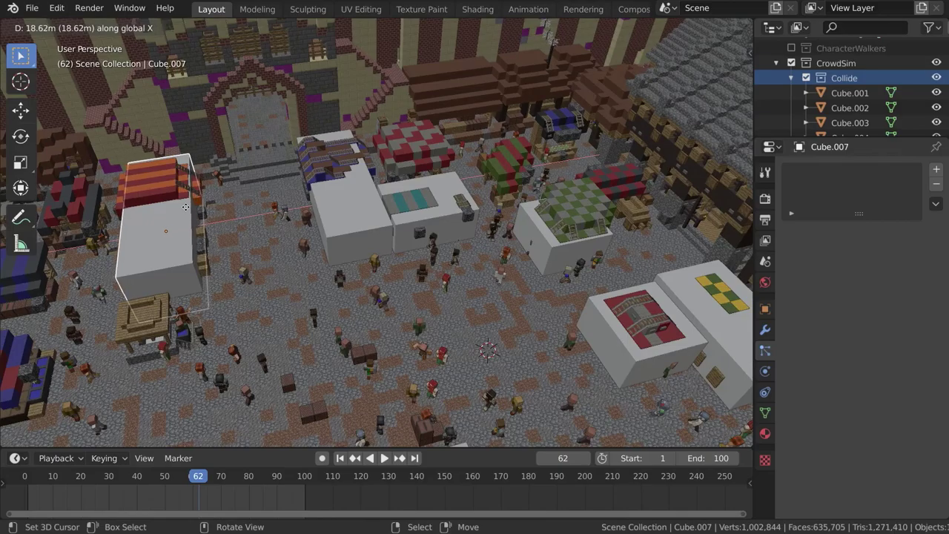
click(196, 203)
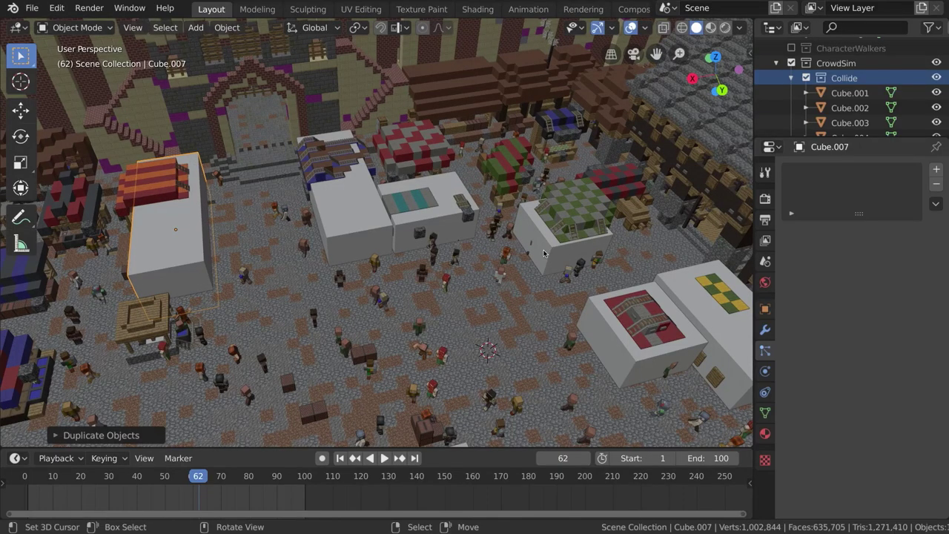
Step: Duplicate the green-checkered stall's block onto the square wooden stand, keeping its height locked, and shrink the copy uniformly to fit
key(shift+d)
key(shift+z)
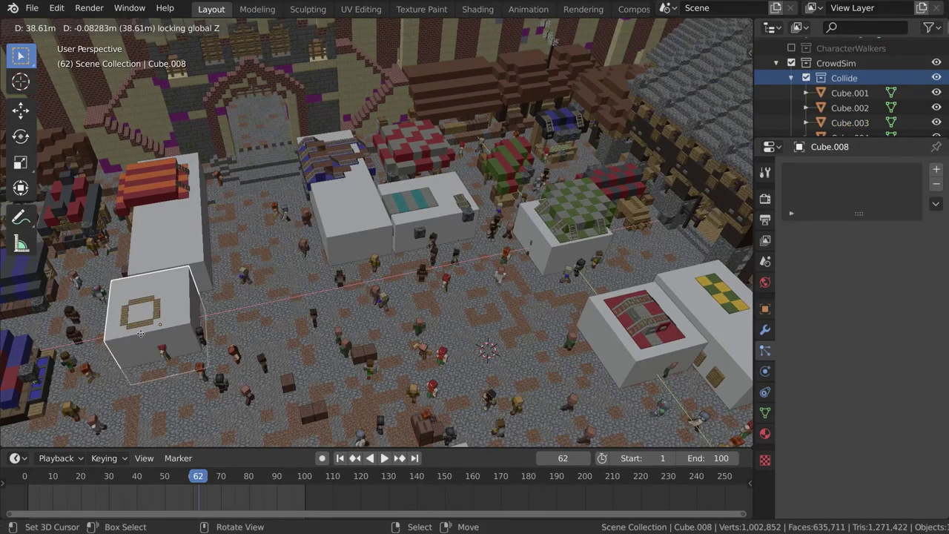
click(145, 328)
key(s)
click(249, 355)
middle_drag(249, 354, 272, 329)
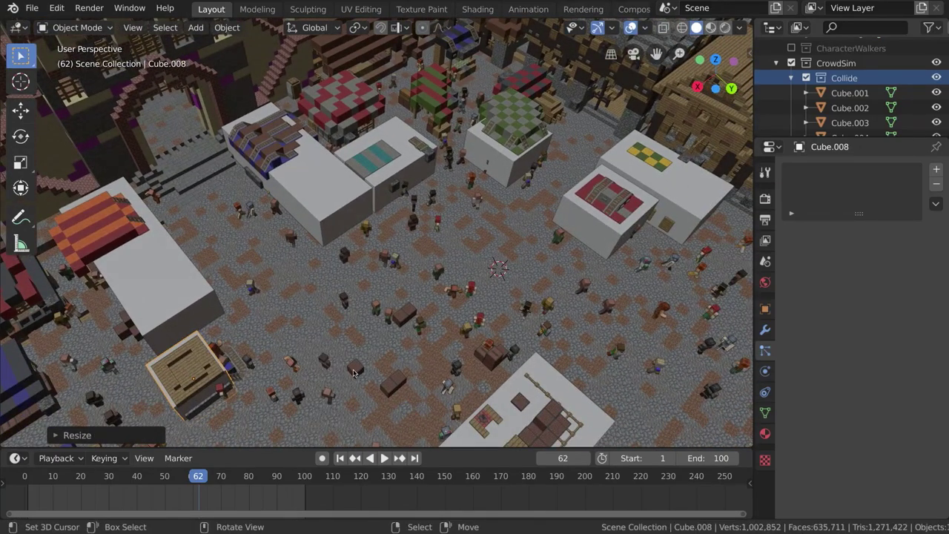
Step: Duplicate the wooden stand's block into the open plaza, clear the copy's scale and move it beside the nearby pair of brown crates
key(shift+d)
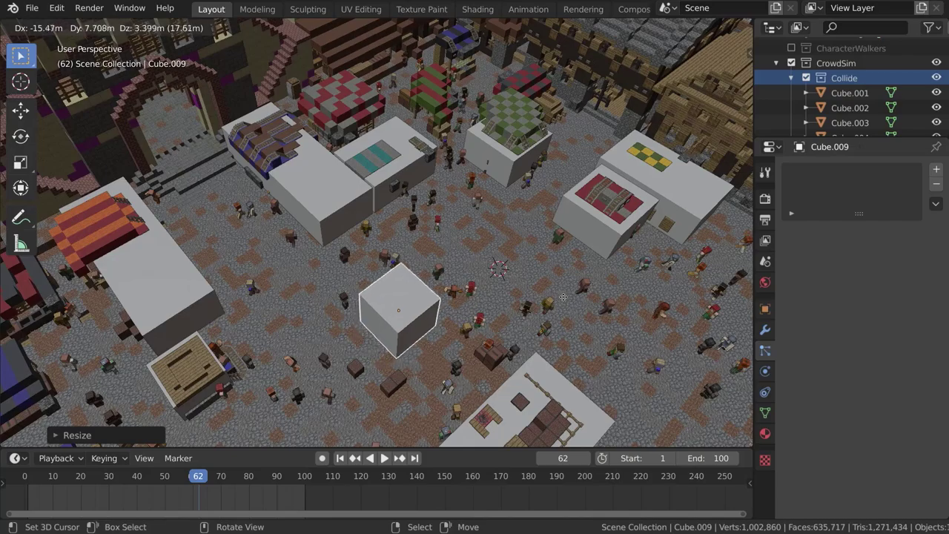
click(565, 299)
key(alt+s)
scroll(519, 289, up, 4)
middle_drag(475, 282, 458, 276)
key(g)
click(449, 369)
text(gsy)
text(.5)
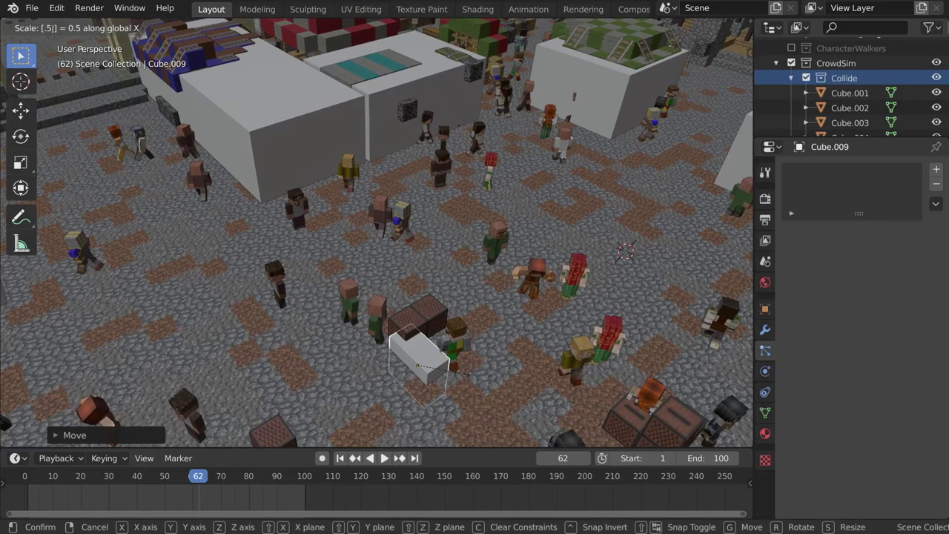
key(Escape)
Step: Scale the small block by 0.5 along Y and shift it horizontally onto the pair of brown crates, keeping its height locked
text(sx.5)
key(Return)
key(g)
key(shift+z)
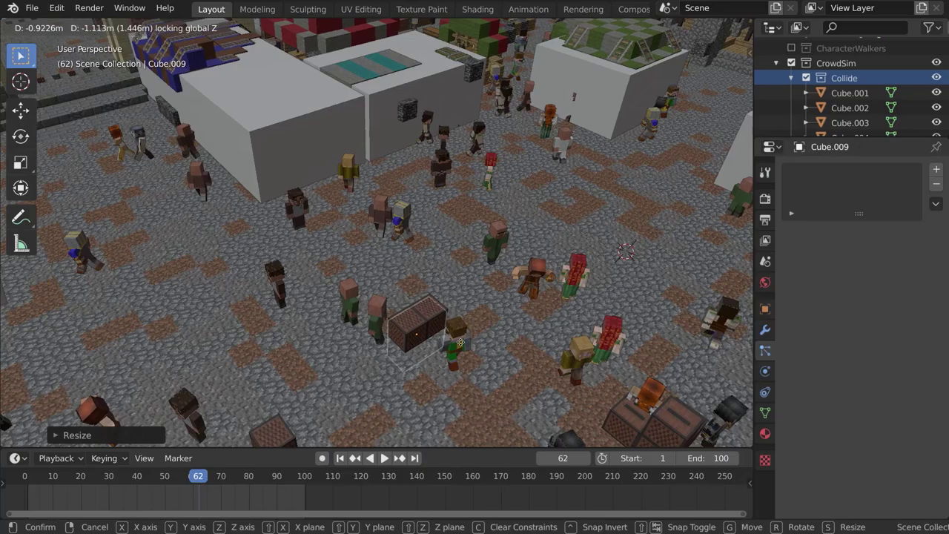
key(Return)
Step: Adjust the small block's height along Z and resize it uniformly so it encloses the crate pair
key(g)
key(z)
key(Return)
key(s)
key(Return)
Step: Duplicate the crate block horizontally onto the second crate pair nearer the wooden stand, keeping its height locked
middle_drag(478, 346, 478, 317)
key(shift+d)
key(shift+z)
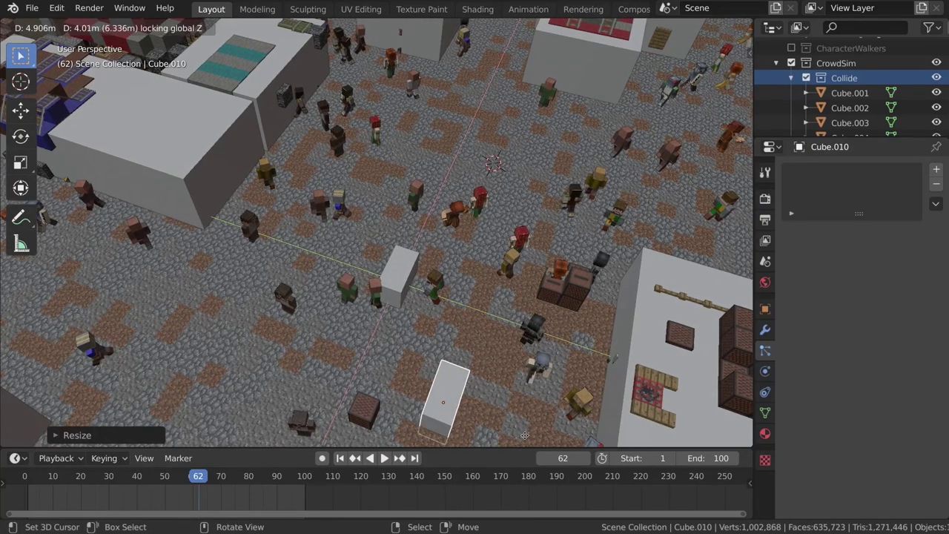
key(Return)
Step: Duplicate the crate block onto the crate group beside the stage, widen the copy along Y and shift it horizontally to cover the group
key(shift+d)
key(shift+z)
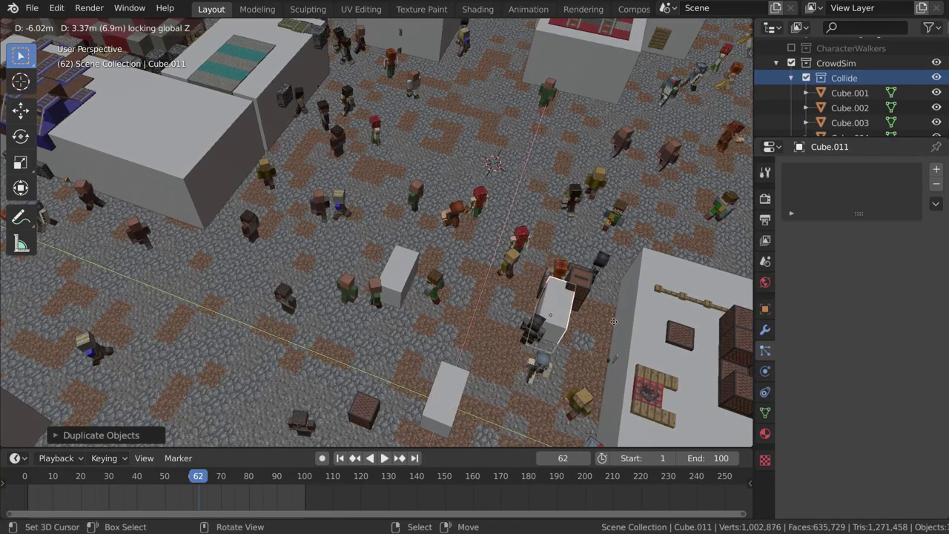
key(Return)
key(s)
key(y)
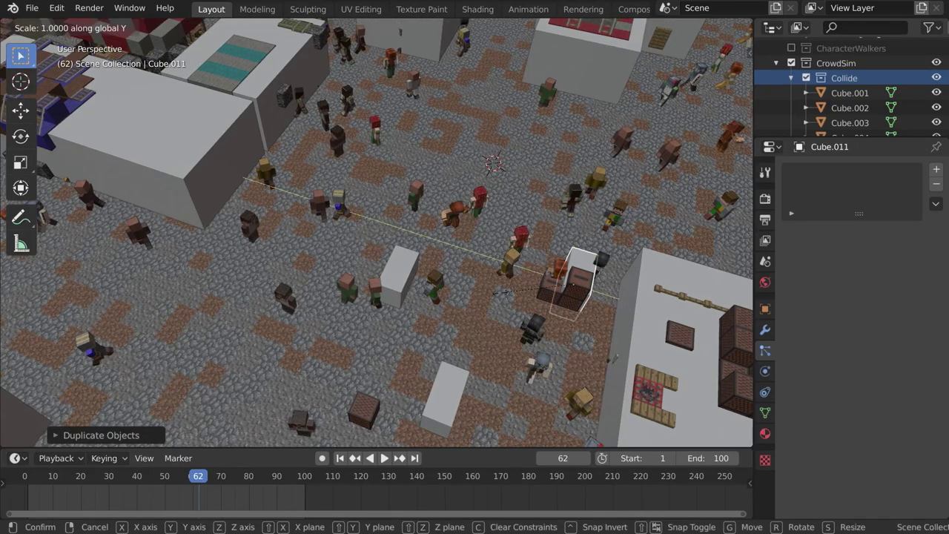
key(Return)
key(g)
key(shift+z)
key(Return)
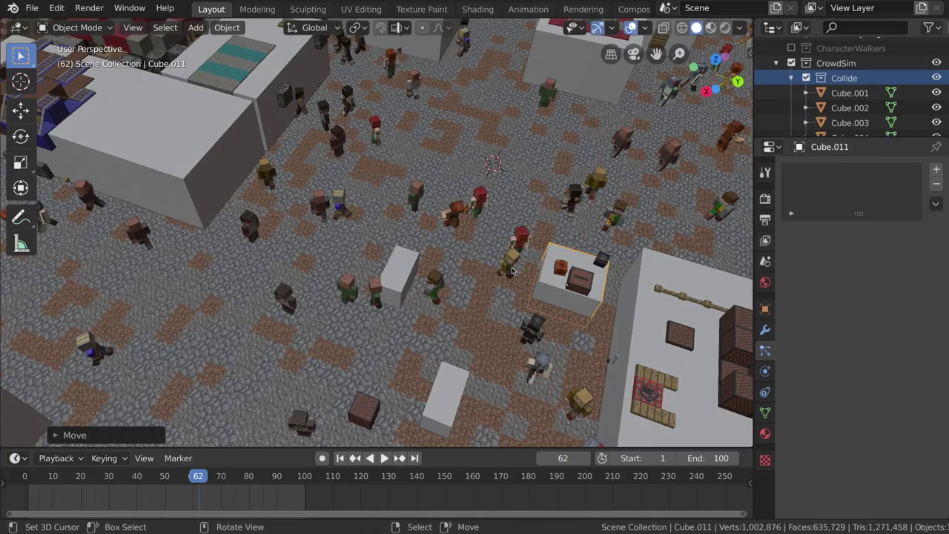
Step: Duplicate the widened block onto the single brown crate, clear the copy's scale and shrink it uniformly to the crate's size
key(shift+d)
key(shift+z)
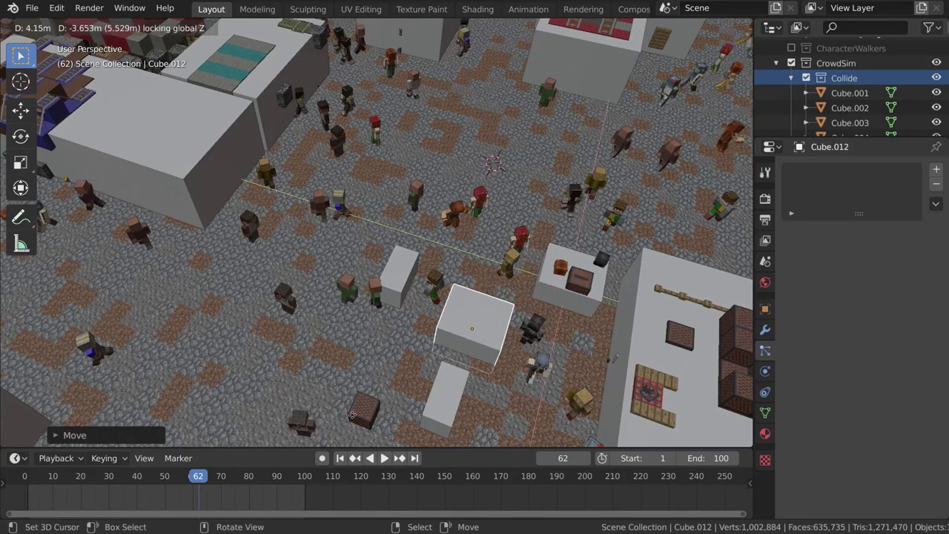
key(Return)
key(alt+s)
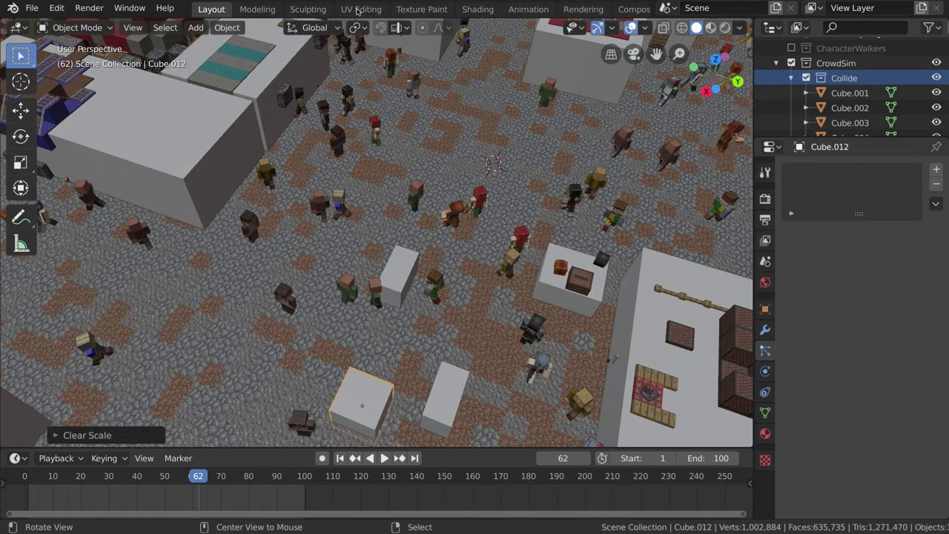
key(s)
key(Return)
Step: Centre the small block horizontally on the single crate and adjust its height along Z
key(g)
key(shift+z)
key(Return)
key(g)
key(z)
key(Return)
key(g)
key(z)
key(Return)
Step: Select all objects in the Collide collection and join the collision blocks into one object
scroll(455, 359, down, 5)
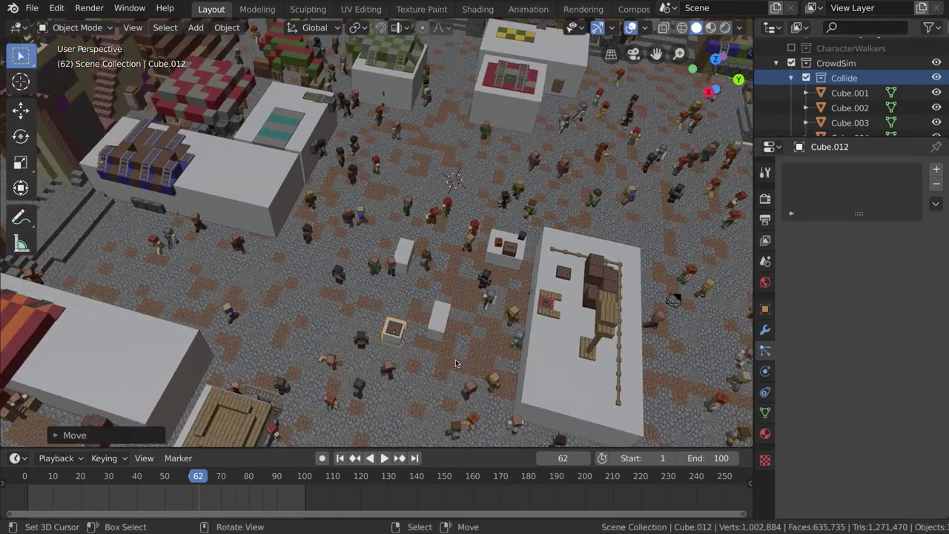
scroll(455, 359, down, 4)
middle_drag(455, 359, 386, 336)
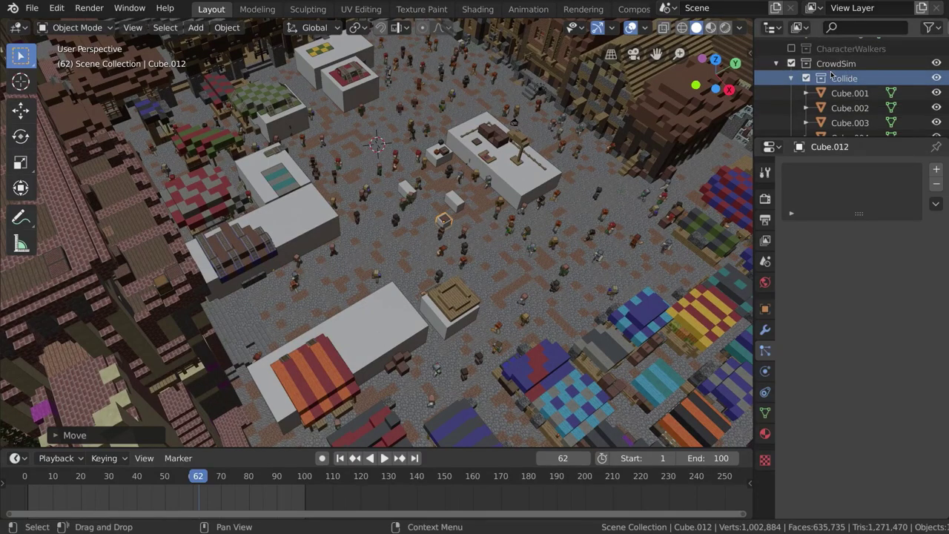
scroll(836, 79, down, 2)
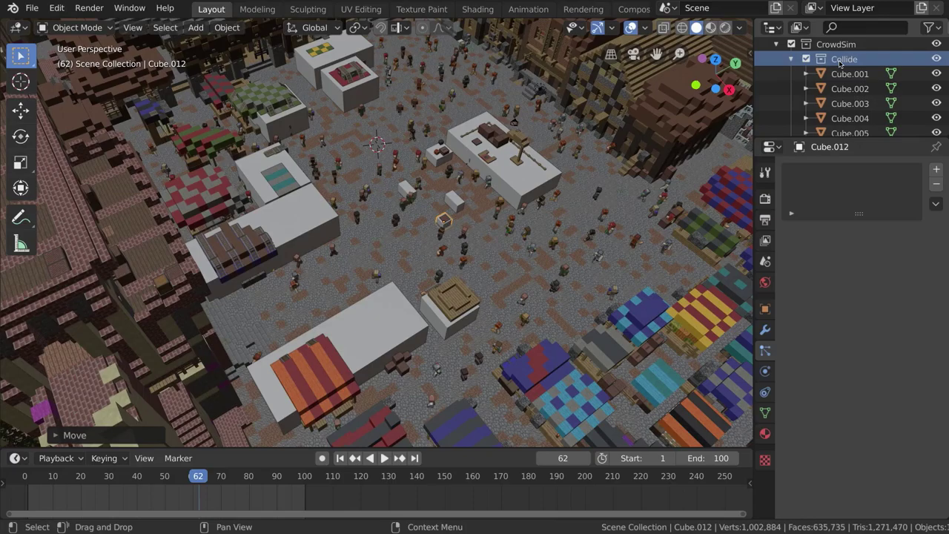
right_click(840, 64)
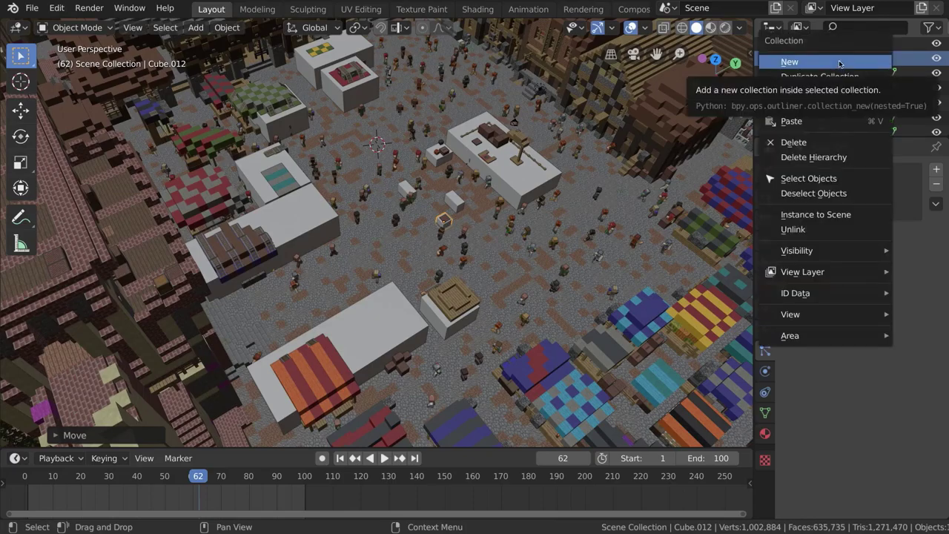
click(817, 178)
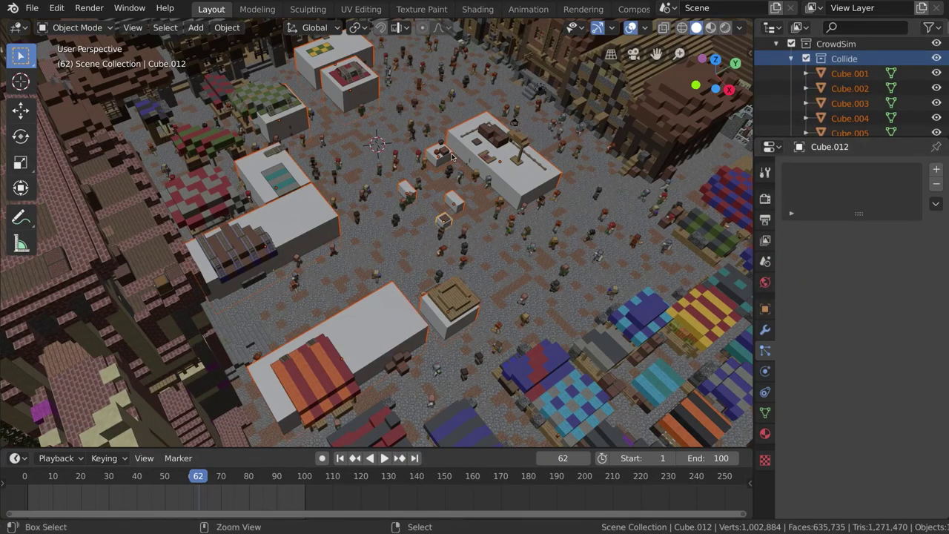
key(ctrl+j)
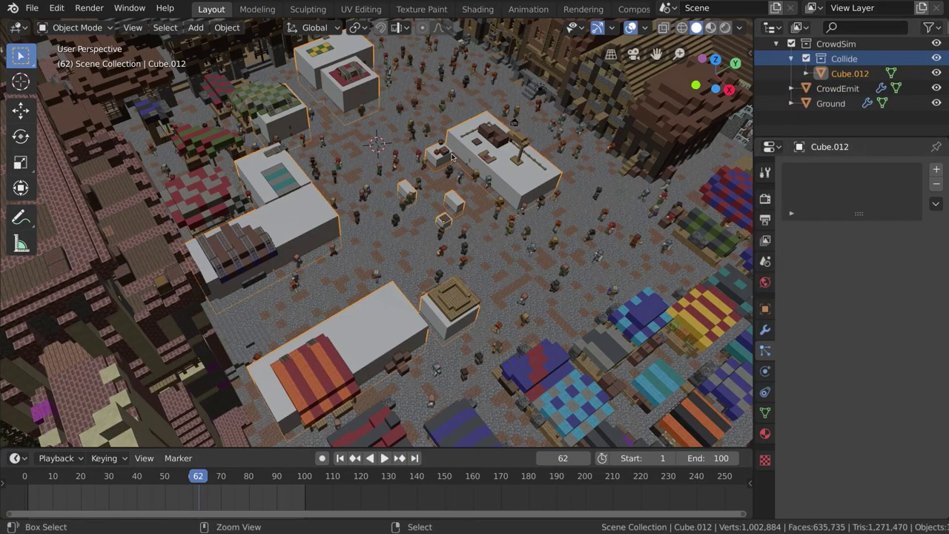
Step: Enable Collision physics on the joined block object
mouse_move(452, 156)
middle_down()
mouse_move(463, 133)
mouse_move(459, 145)
middle_up()
key(g)
key(Escape)
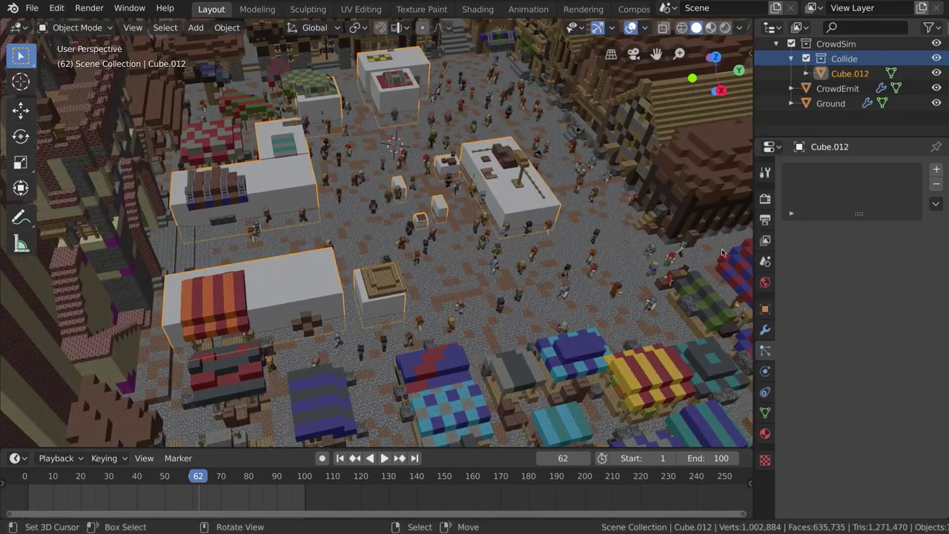
click(765, 371)
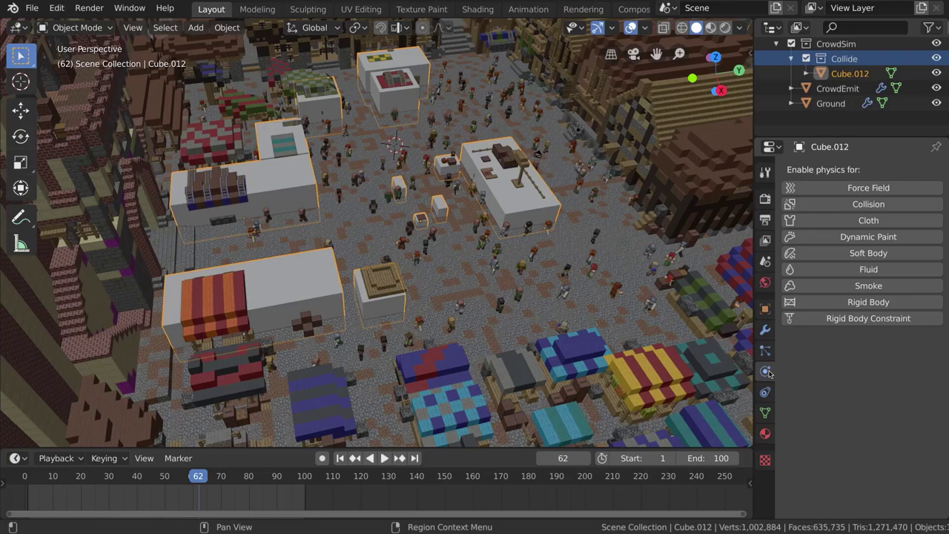
click(844, 206)
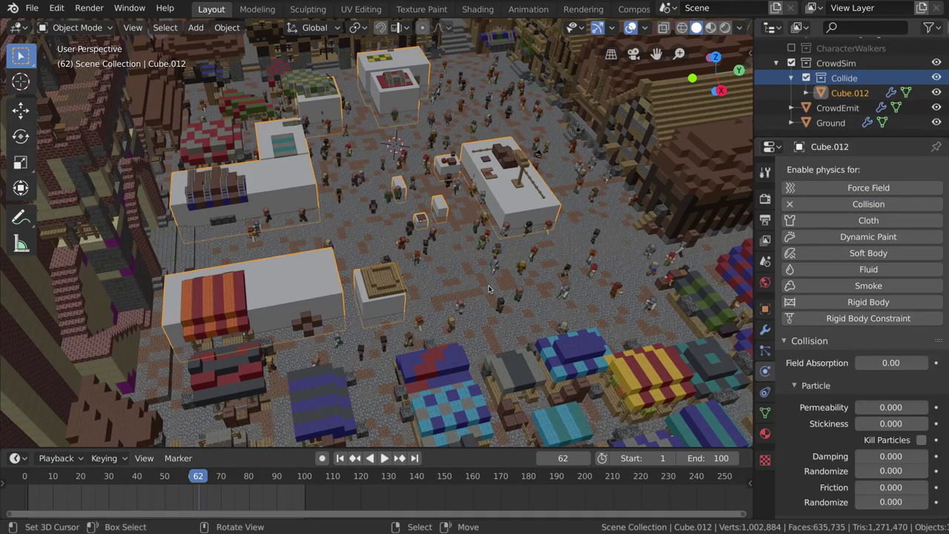
Step: Return the timeline to the first frame and save the file
scroll(489, 288, up, 3)
shift+middle_drag(488, 219, 485, 237)
key(shift+Left)
key(ctrl+s)
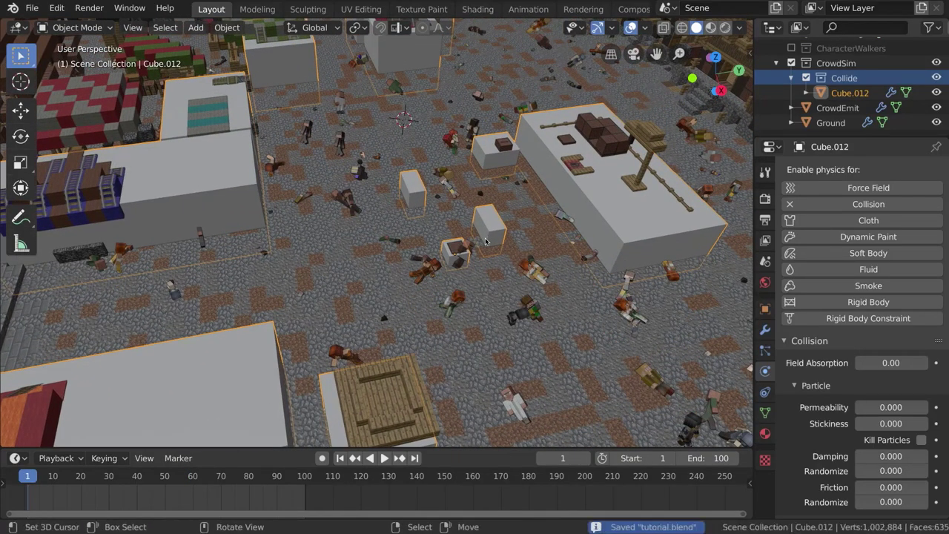
Step: Play the crowd animation and view it in wireframe shading, ending back in solid shading
key(space)
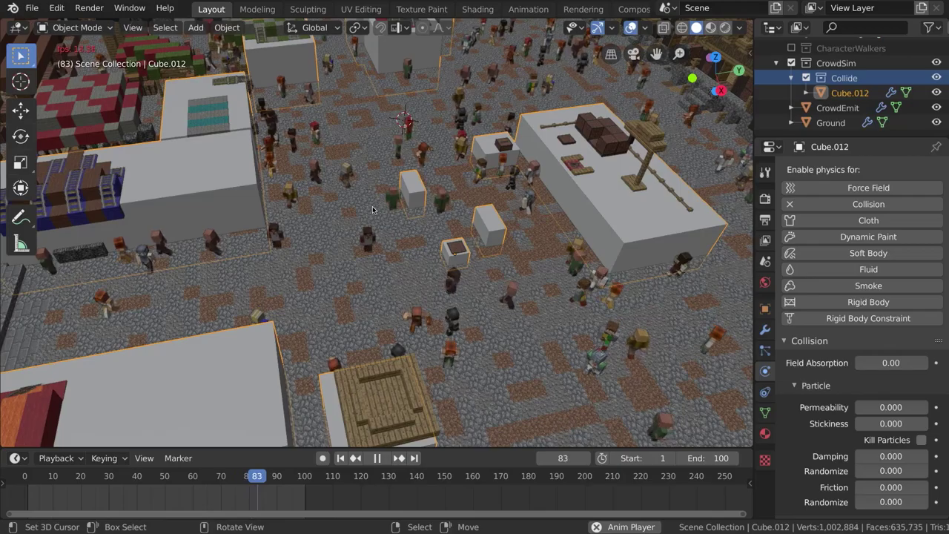
key(z)
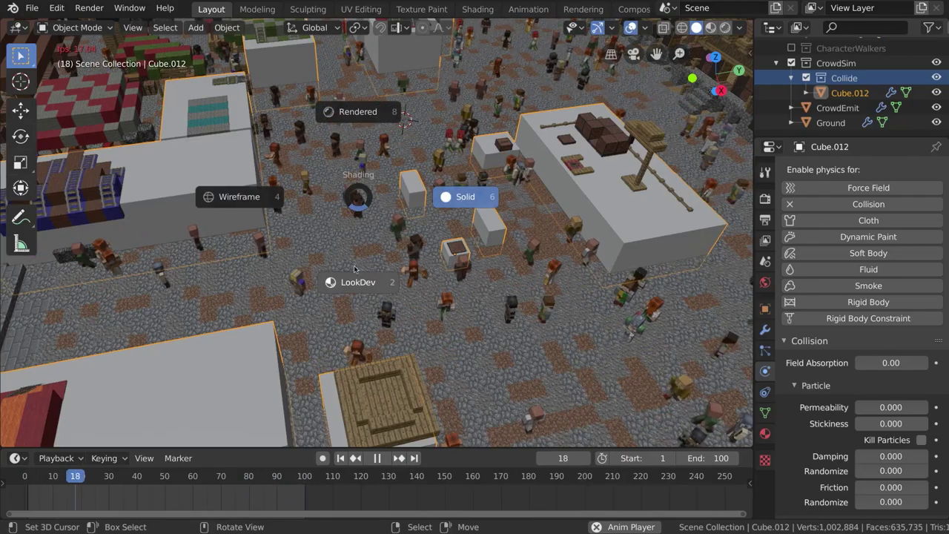
click(249, 200)
middle_drag(250, 202, 323, 209)
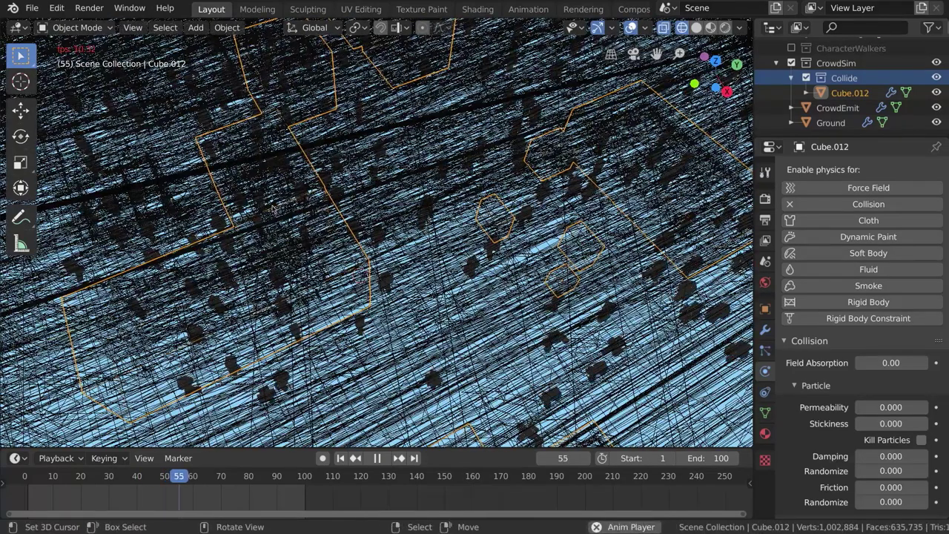
key(z)
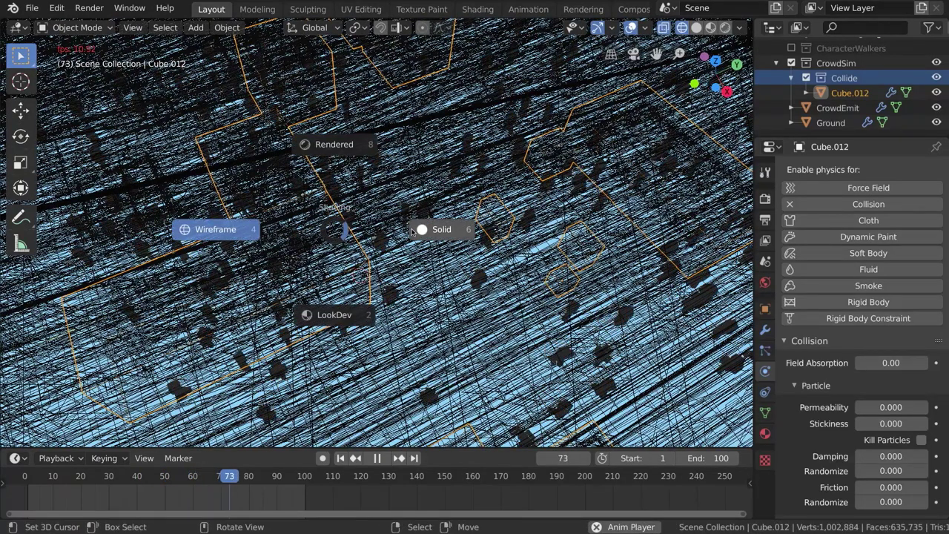
click(413, 229)
Step: Select the crowd emitter, examine the walkers around and inside the collision blocks during playback, and stop the animation
middle_drag(204, 201, 371, 178)
click(372, 143)
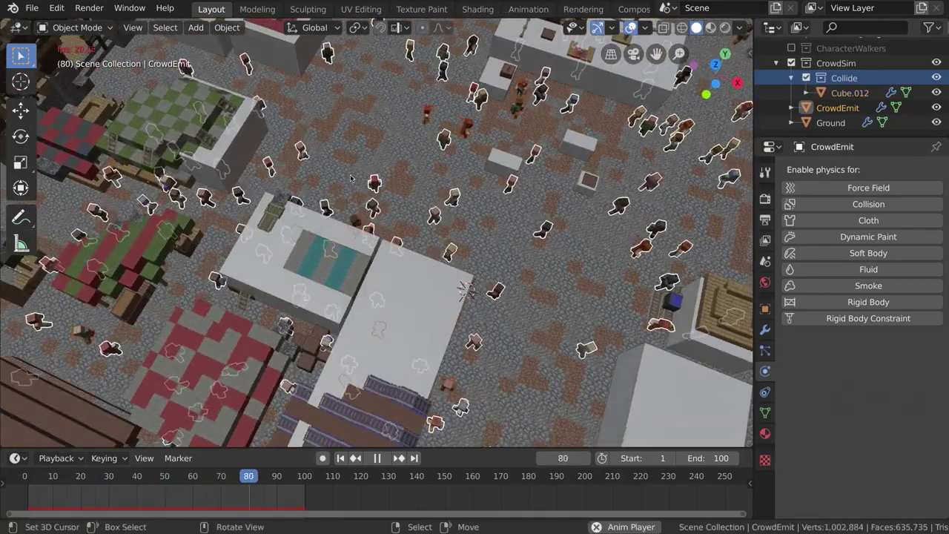
middle_drag(378, 244, 418, 278)
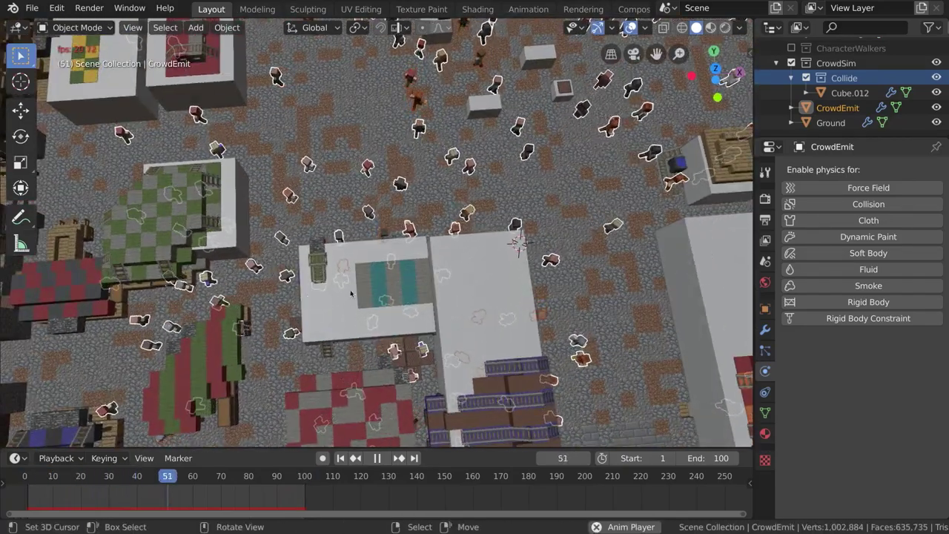
middle_drag(432, 288, 452, 218)
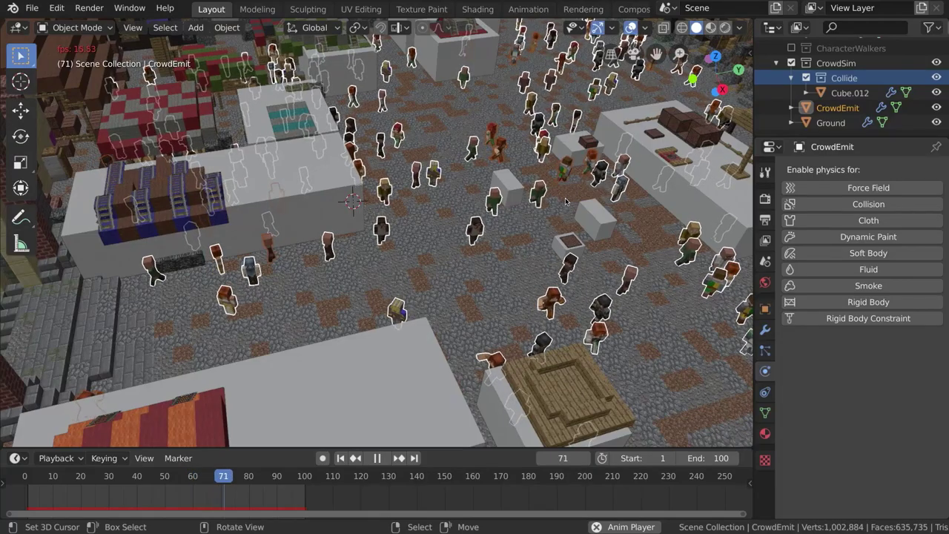
middle_drag(565, 201, 525, 203)
key(space)
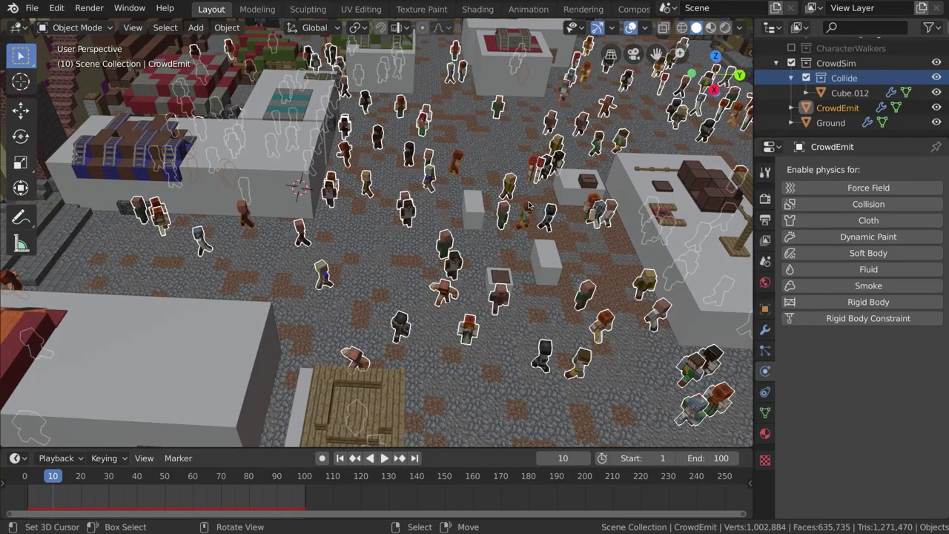
Step: Exclude the KingsLanding collection from the view layer so only the crowd setup is displayed
scroll(790, 81, up, 5)
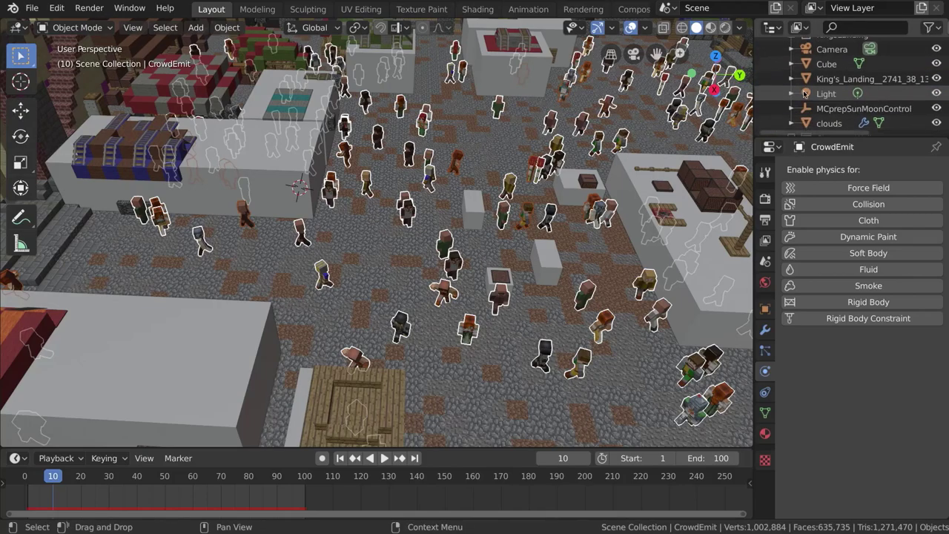
click(792, 59)
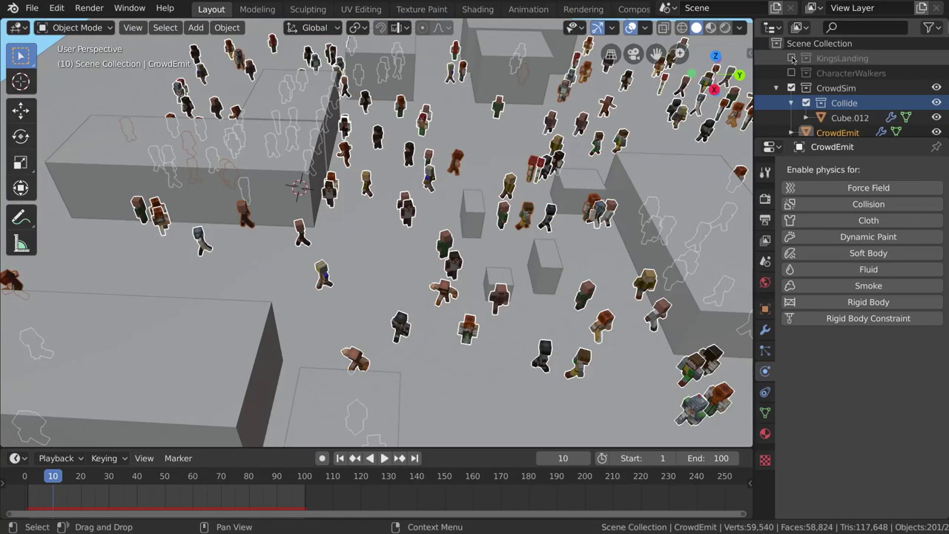
scroll(813, 82, down, 5)
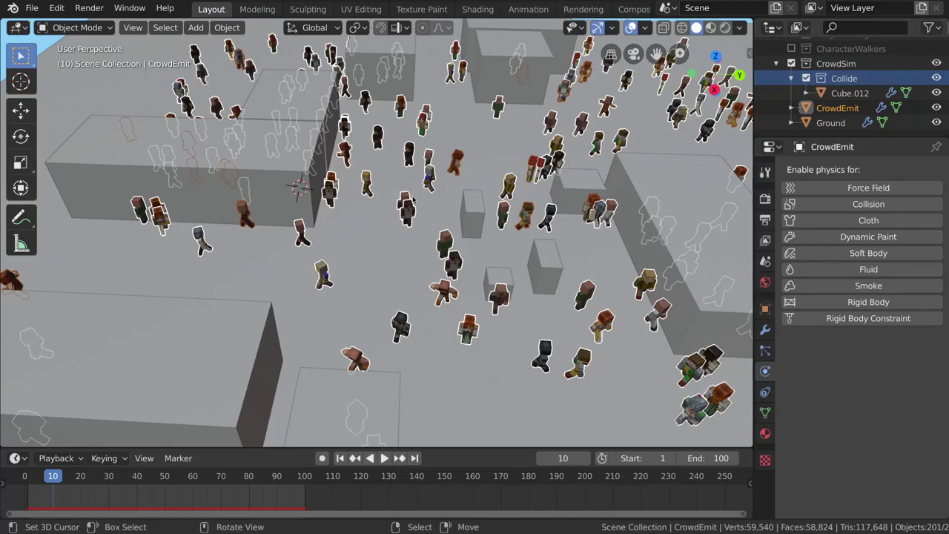
middle_drag(437, 208, 385, 188)
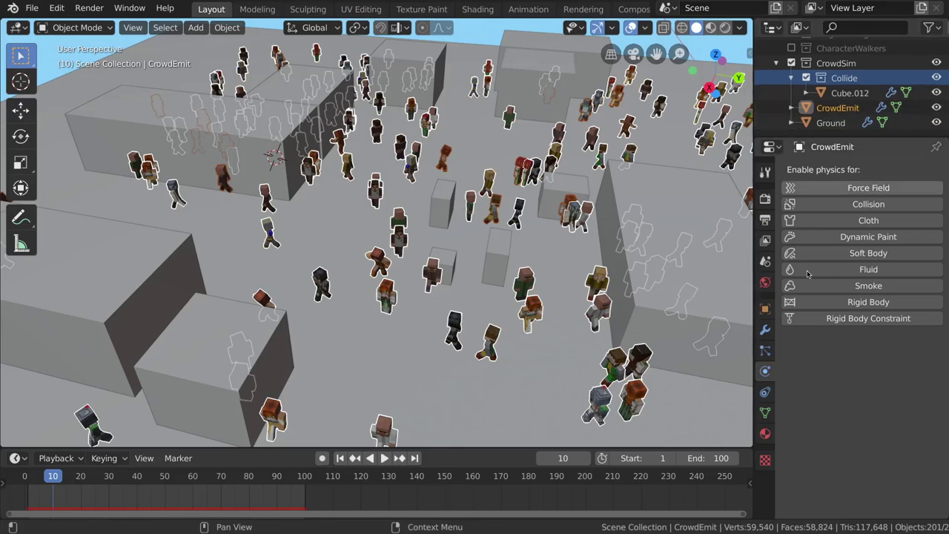
Step: Enable Show Emitter in the viewport display settings of CrowdEmit's Walker particle system
click(765, 311)
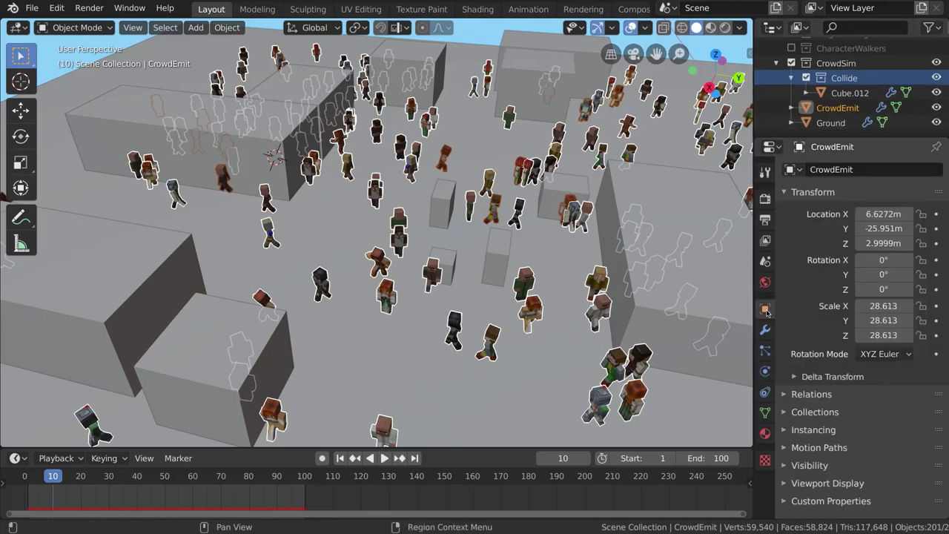
click(765, 353)
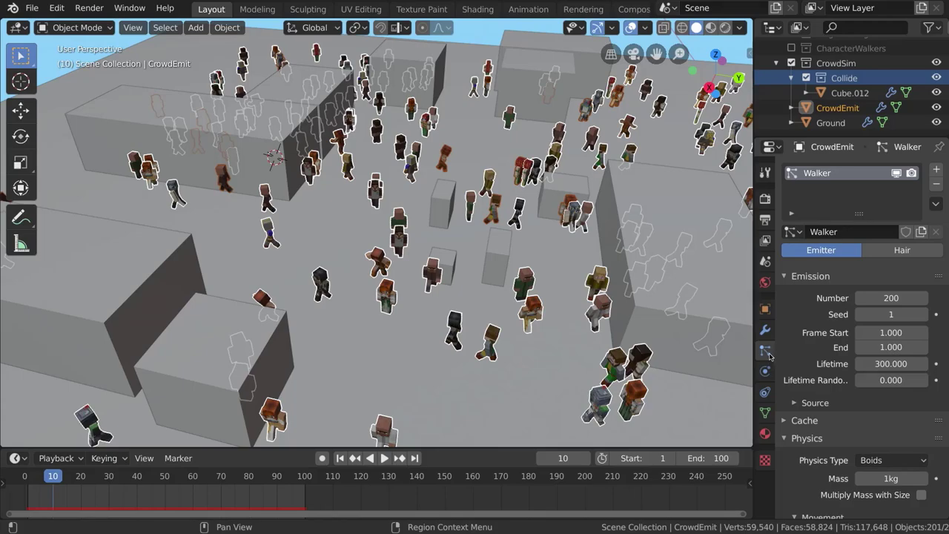
scroll(822, 356, down, 5)
scroll(823, 356, down, 10)
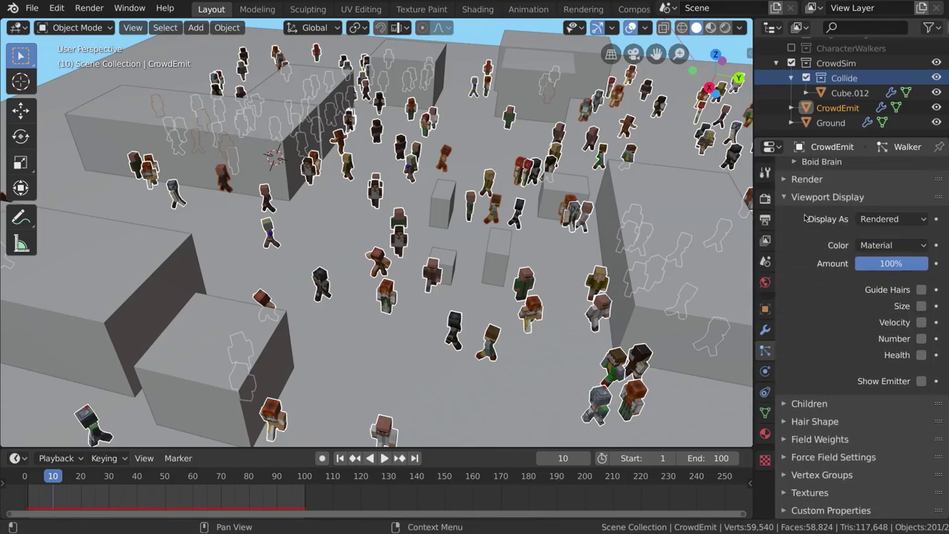
click(921, 381)
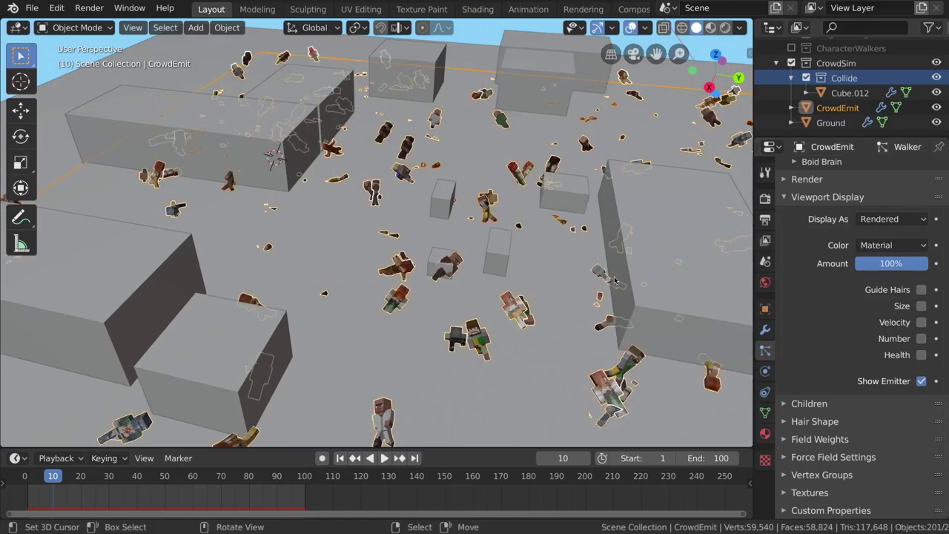
Step: Add a Boolean modifier to CrowdEmit, place it above the particle system, and pick the joined collision blocks as its Difference object
click(766, 332)
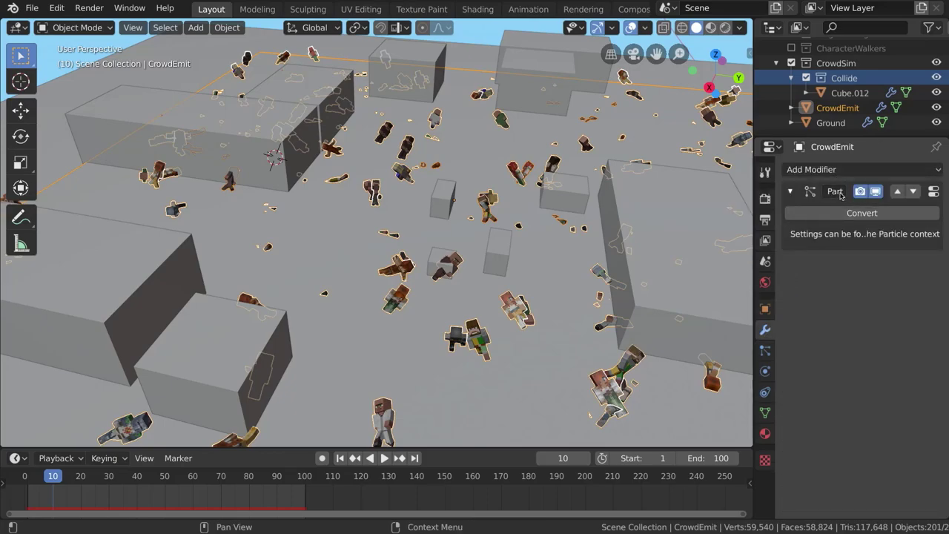
click(832, 171)
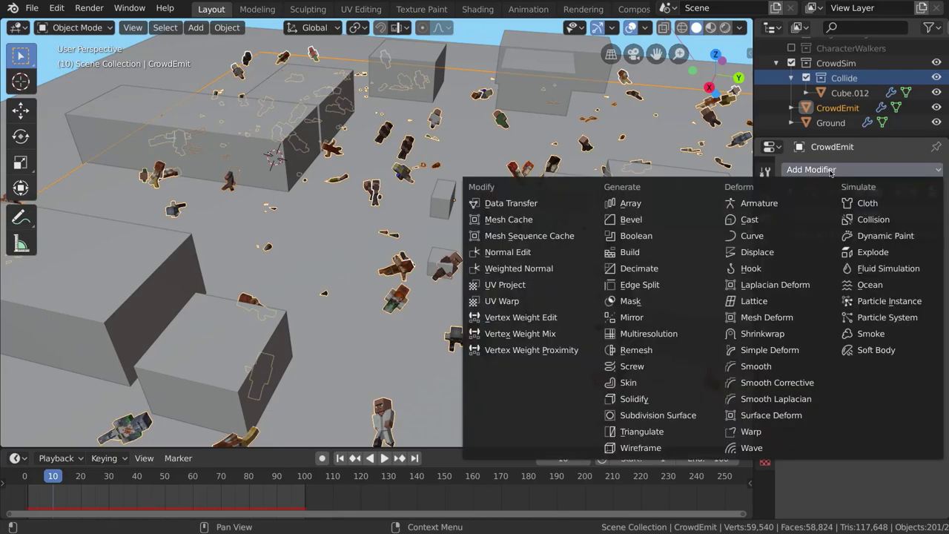
click(636, 236)
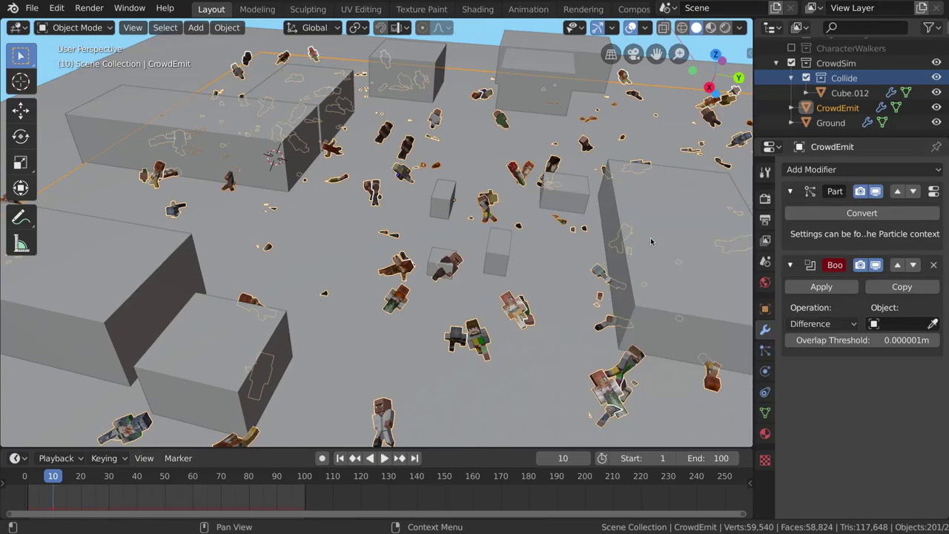
click(898, 264)
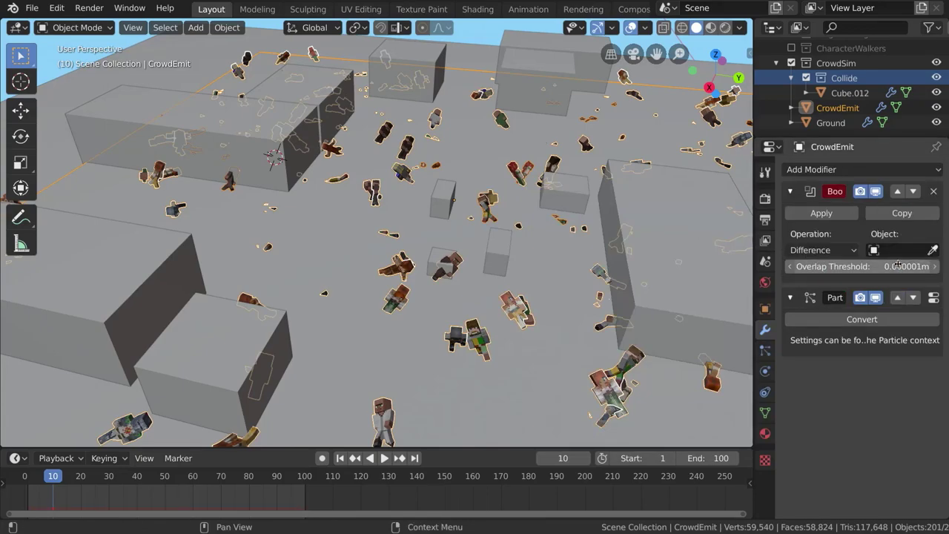
click(933, 251)
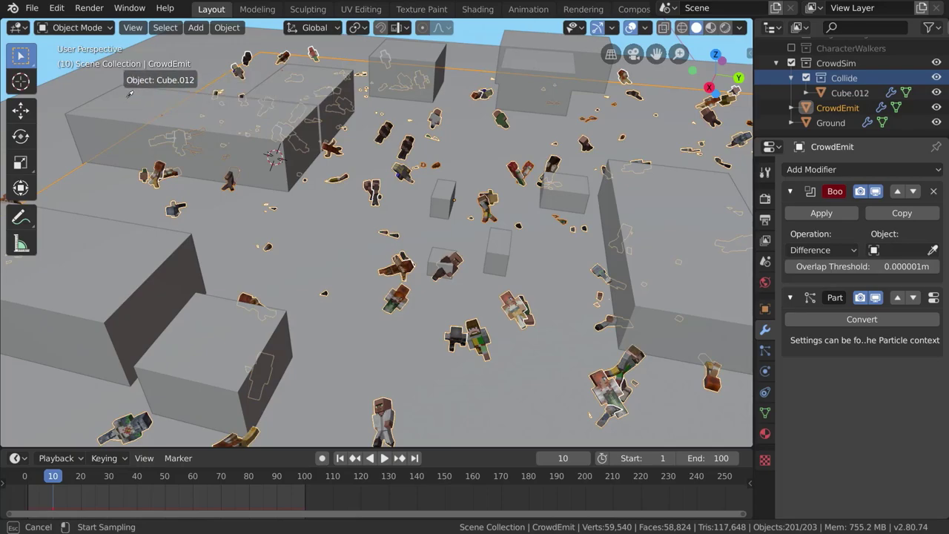
click(127, 96)
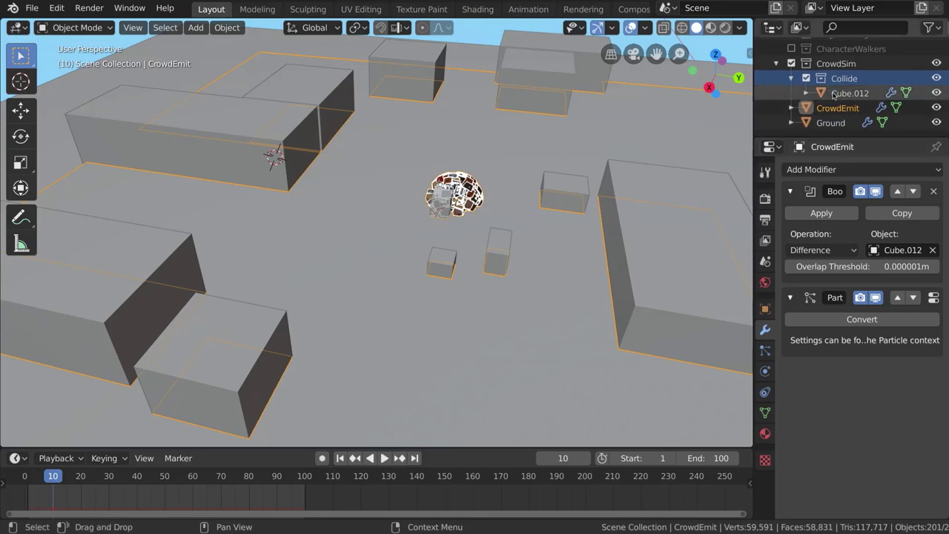
Step: Rename the joined block object in the Collide collection to CollisionCube
click(850, 93)
double_click(850, 93)
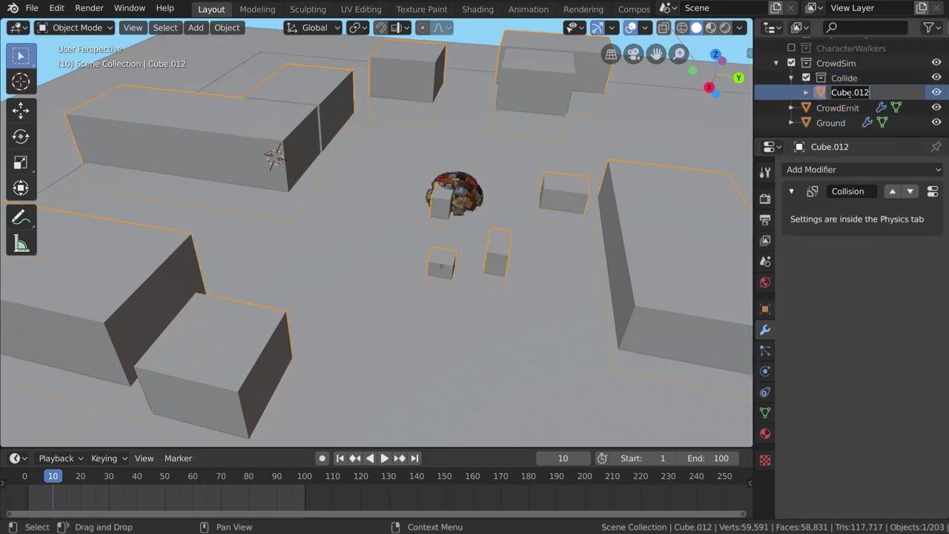
text(CollisionCube)
key(Return)
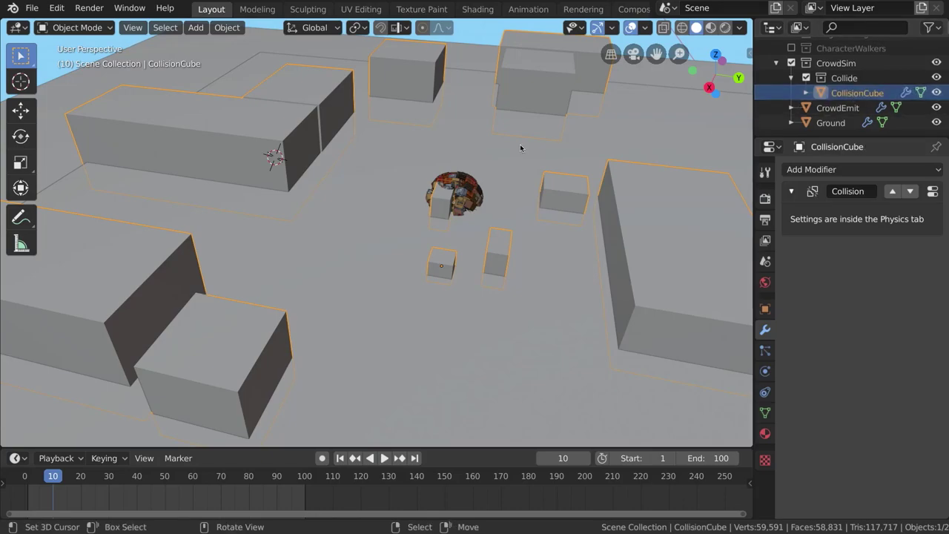
Step: Reselect CrowdEmit, keep its Boolean on Difference, and hide the Collide collection and Ground to inspect the cut-out emitter plane
click(469, 191)
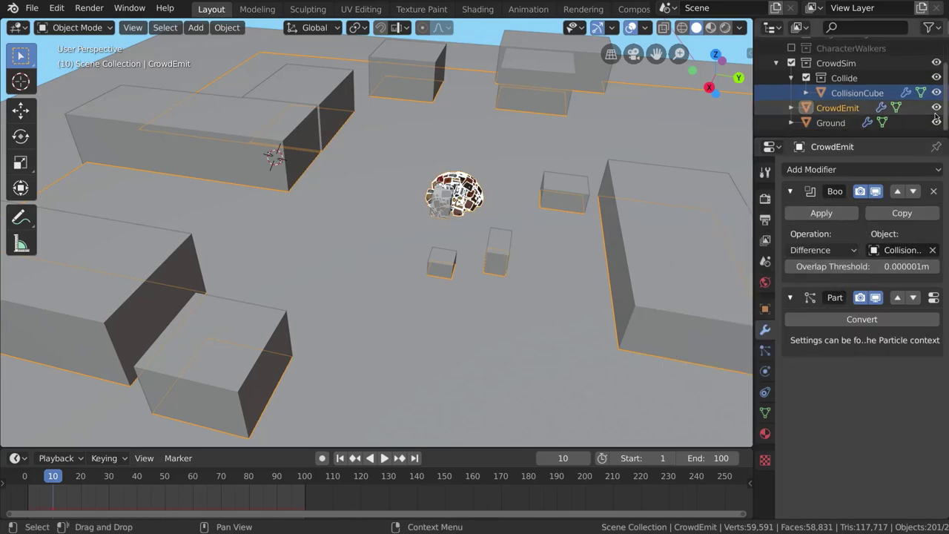
click(936, 78)
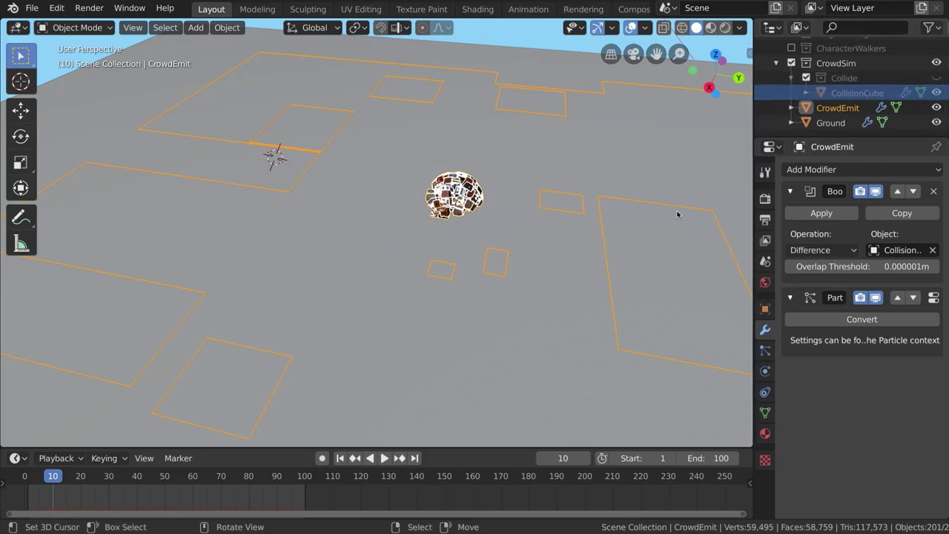
click(825, 252)
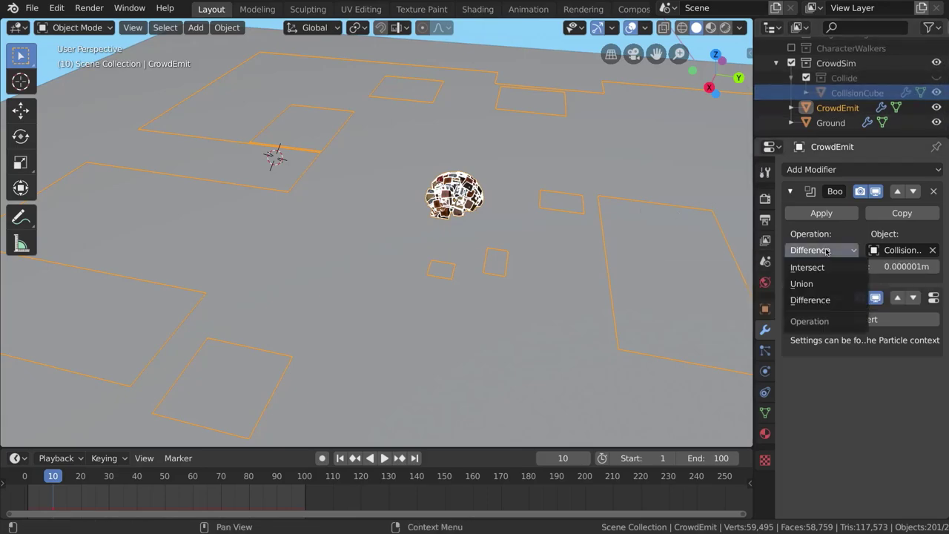
click(815, 300)
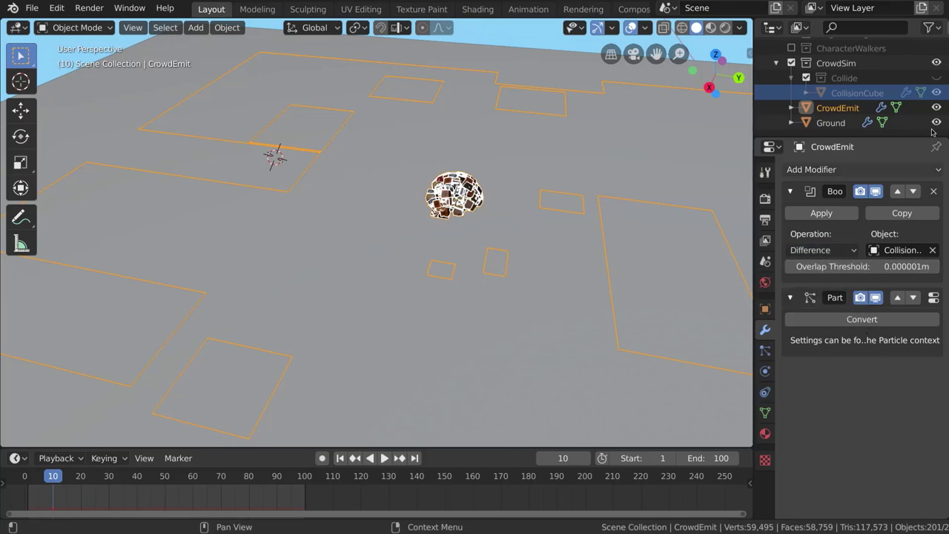
click(936, 122)
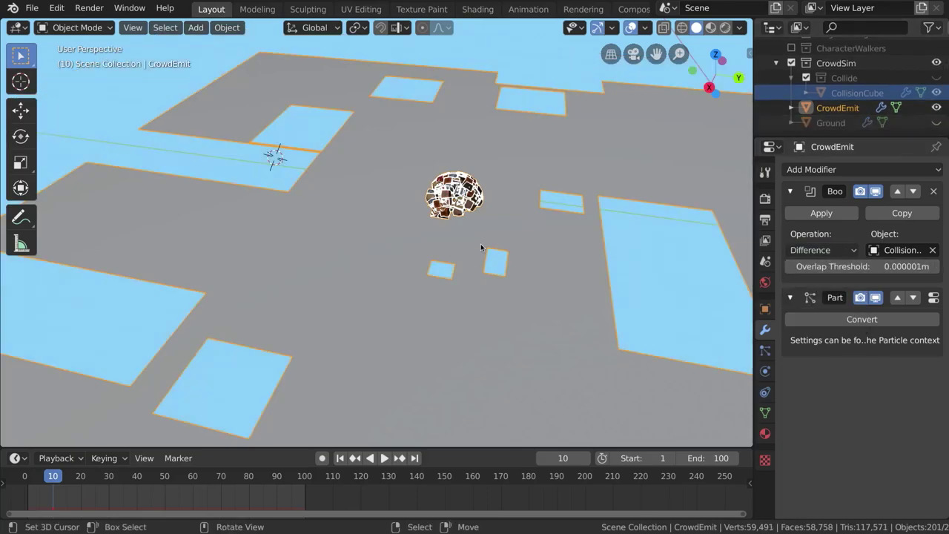
scroll(481, 246, down, 3)
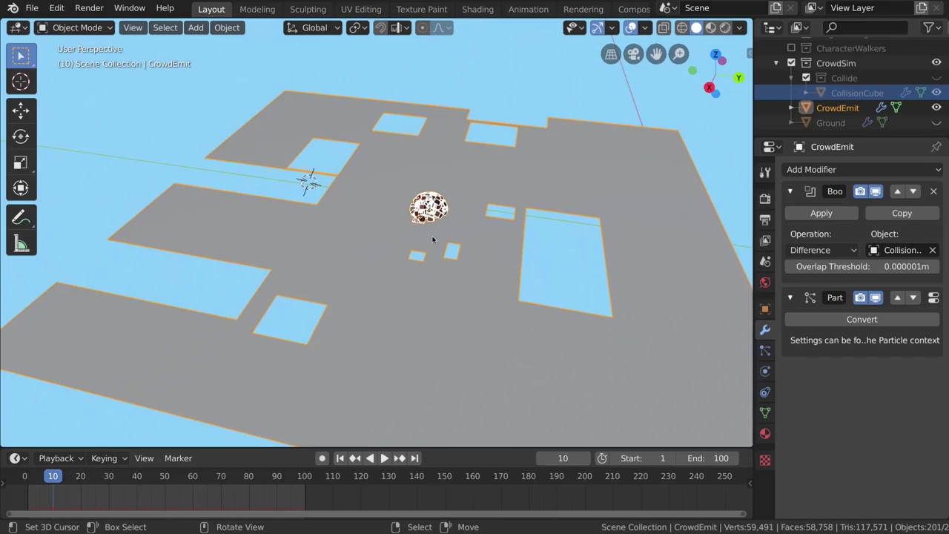
middle_drag(393, 269, 513, 310)
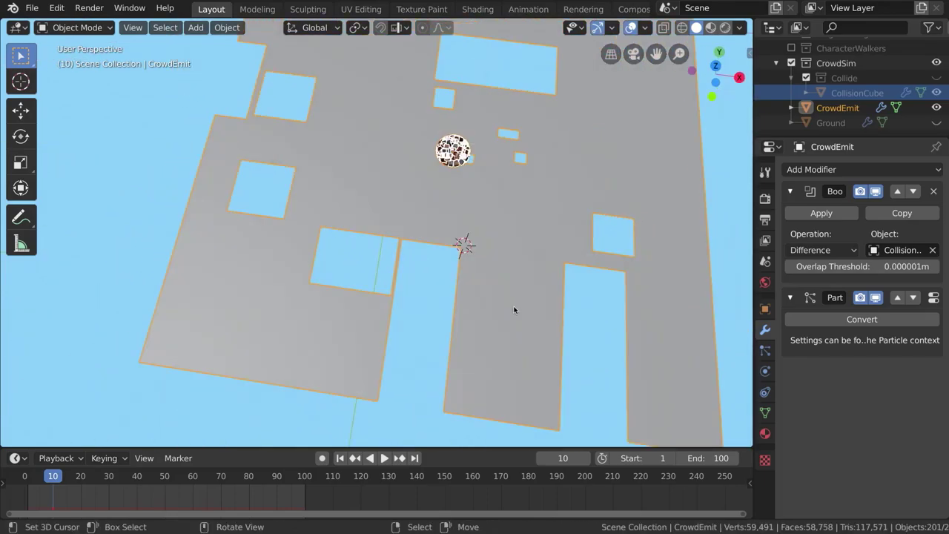
Step: Apply the Boolean modifier on CrowdEmit and play the crowd animation from frame 1
click(811, 213)
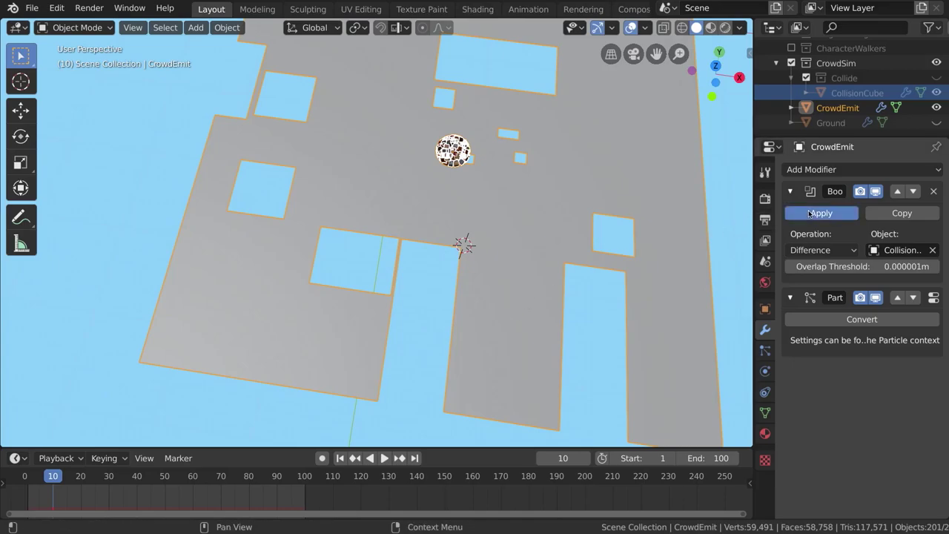
middle_drag(445, 298, 386, 276)
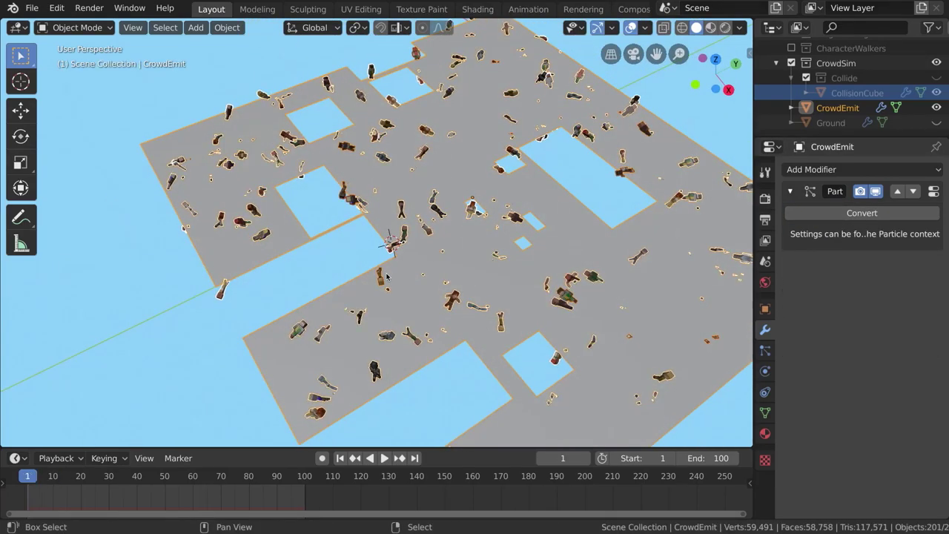
key(space)
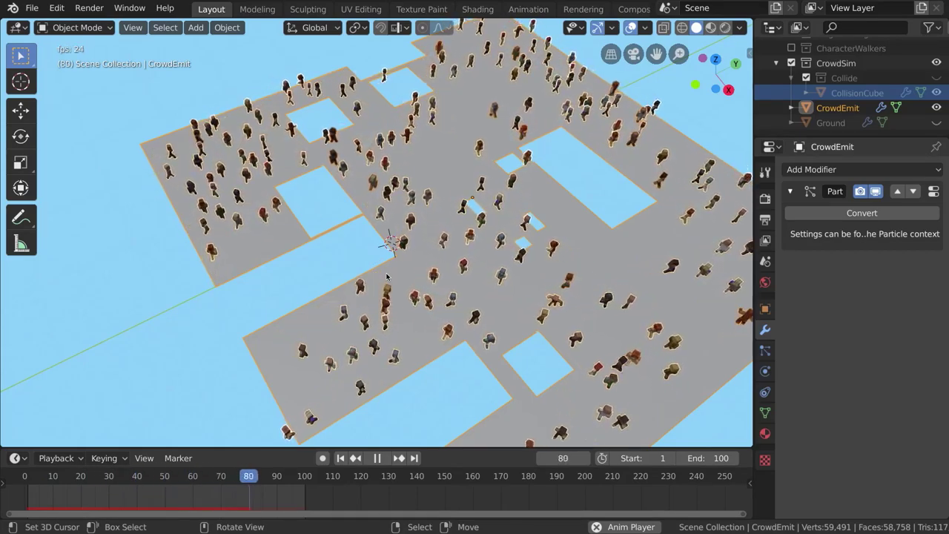
Step: Inspect the playing crowd around the small holes in the emitter plane and stop the animation at frame 72
middle_drag(386, 277, 446, 228)
scroll(467, 239, up, 5)
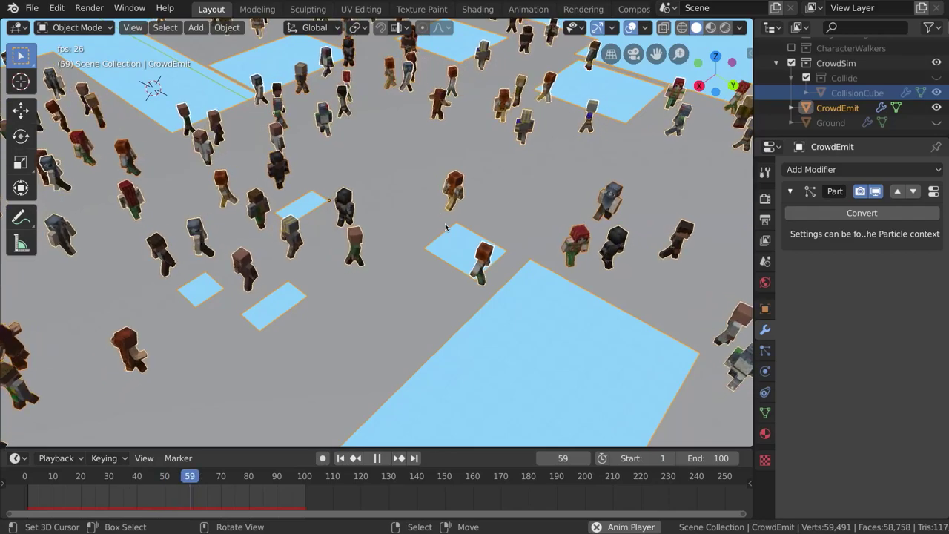
key(space)
key(space)
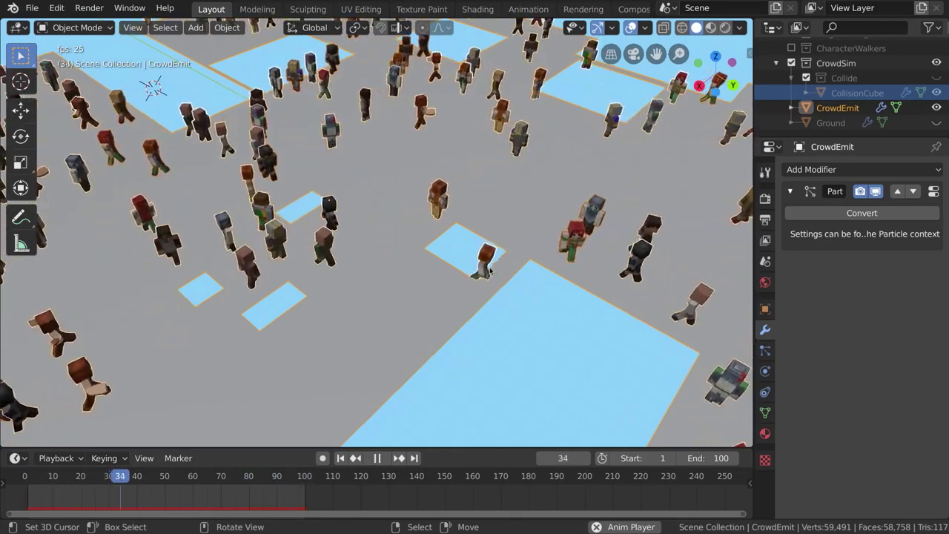
key(space)
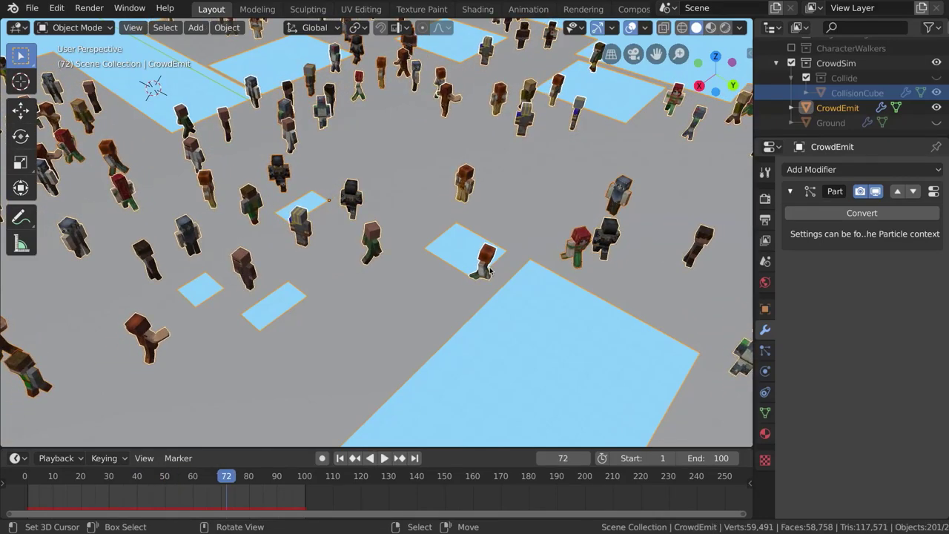
Step: Knife-cut CrowdEmit's mesh between the corners of the small and large neighbouring holes, and delete the narrow face between them
key(Tab)
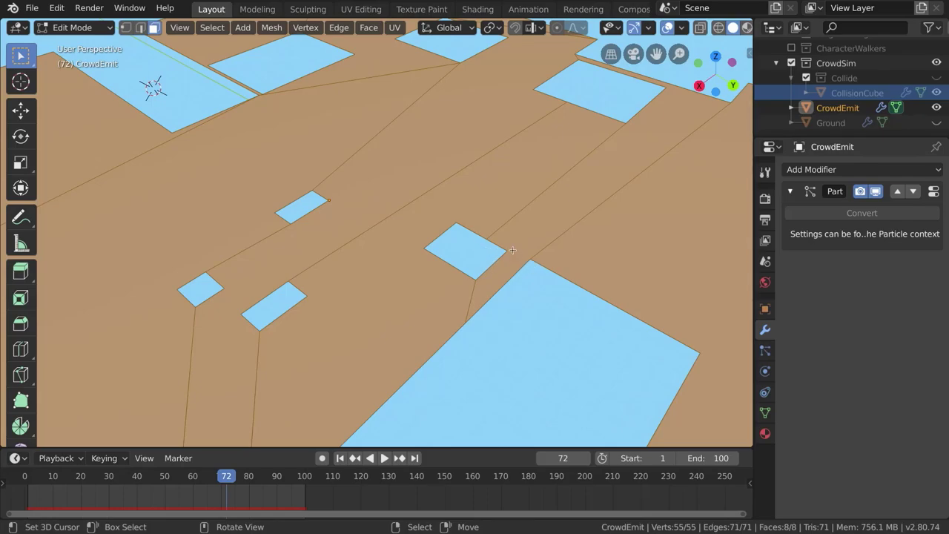
key(F3)
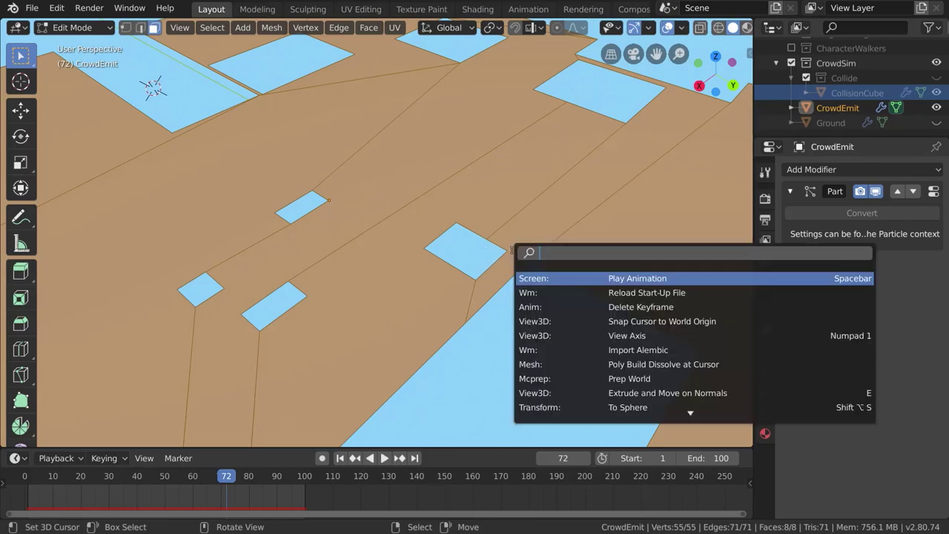
text(knif)
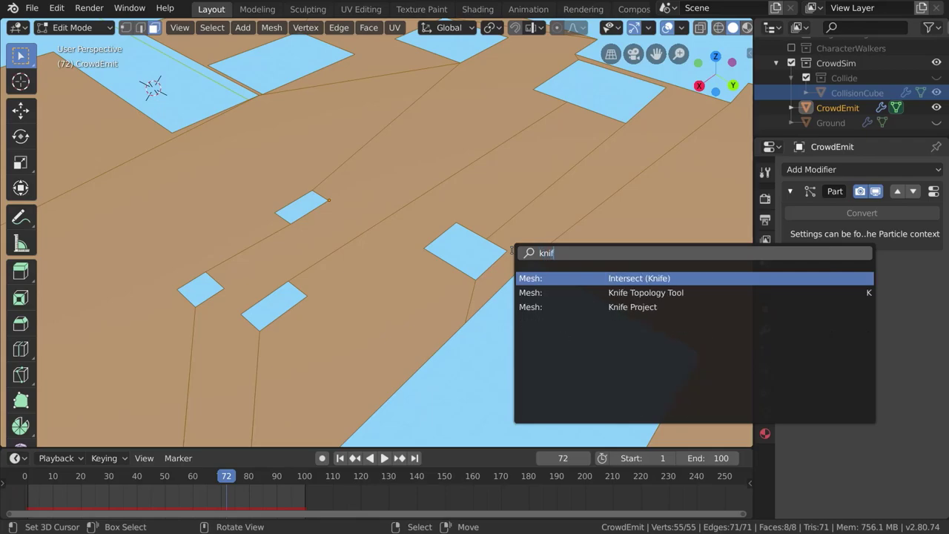
key(Down)
key(Return)
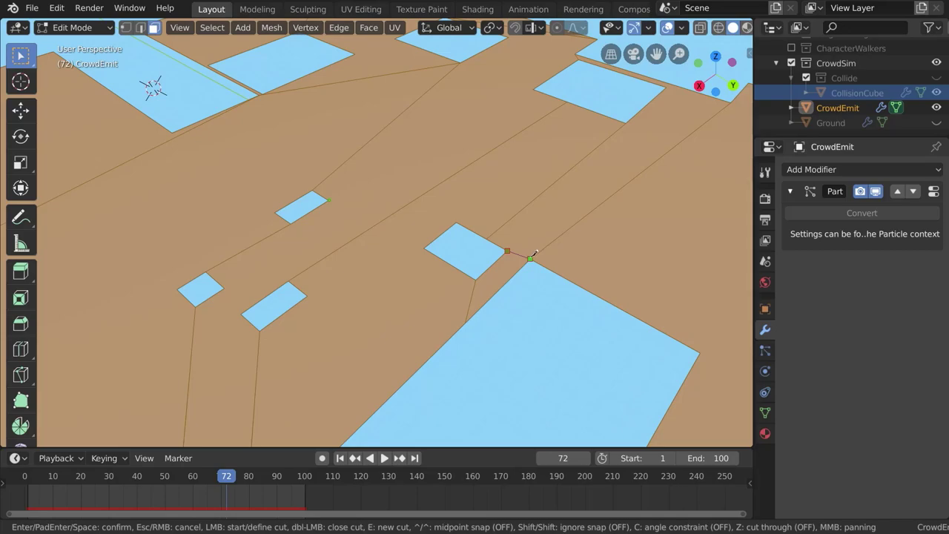
key(Escape)
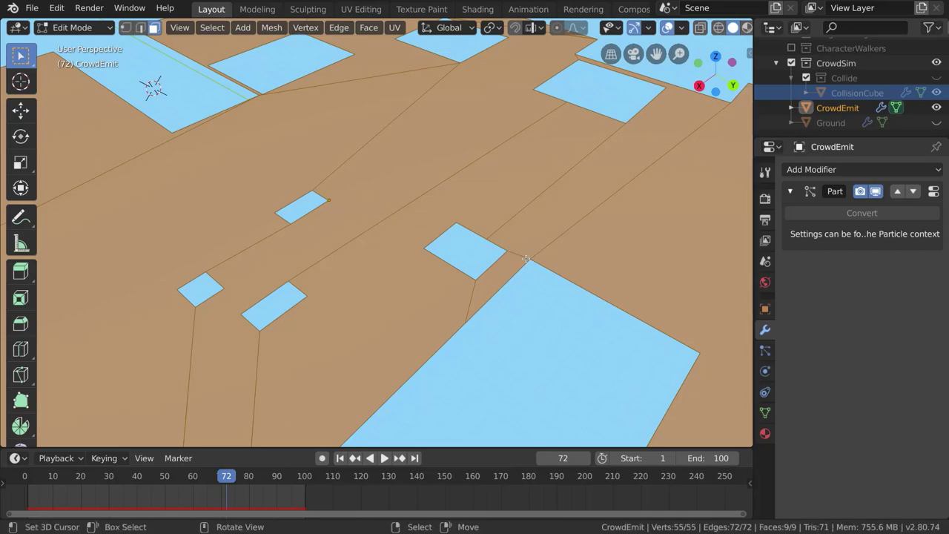
click(509, 265)
key(x)
click(505, 270)
Step: Knife-cut the thin strip between the rectangular hole and the long notch near the 3D cursor, and delete that strip face
middle_drag(504, 271, 413, 255)
scroll(413, 255, up, 4)
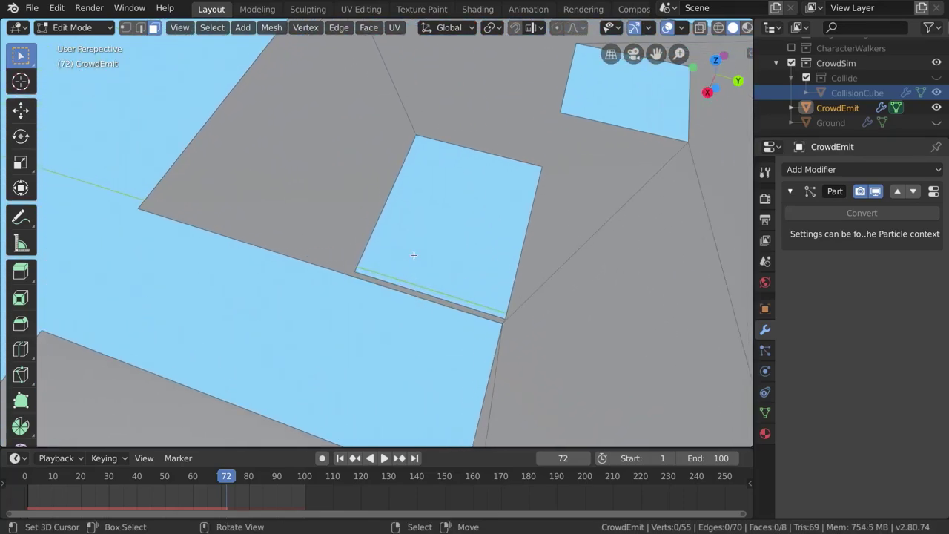
key(k)
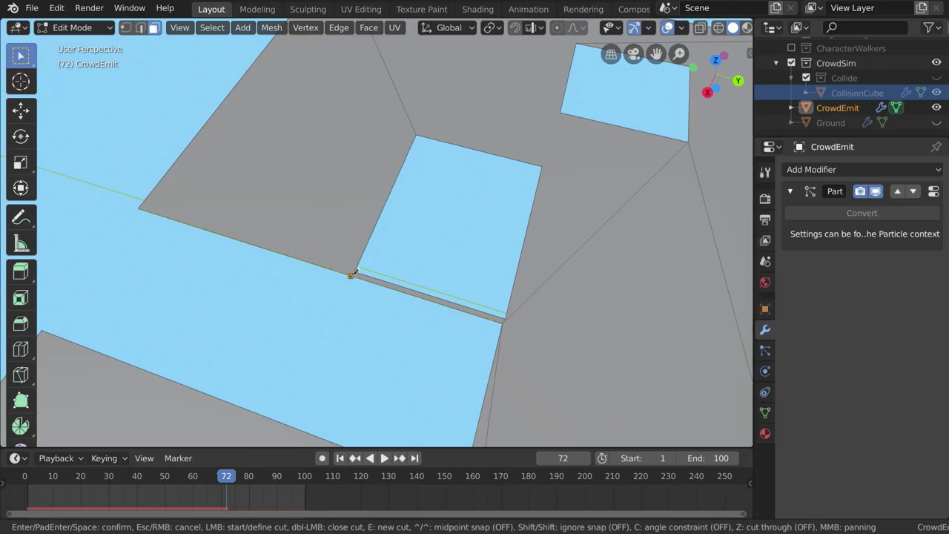
key(Escape)
click(405, 290)
key(x)
click(403, 290)
Step: Knife-cut the thin strip between the square hole and the emitter plane's notched outer edge, and delete that strip face
scroll(405, 290, down, 3)
middle_drag(406, 290, 504, 255)
scroll(504, 254, up, 3)
scroll(504, 255, up, 4)
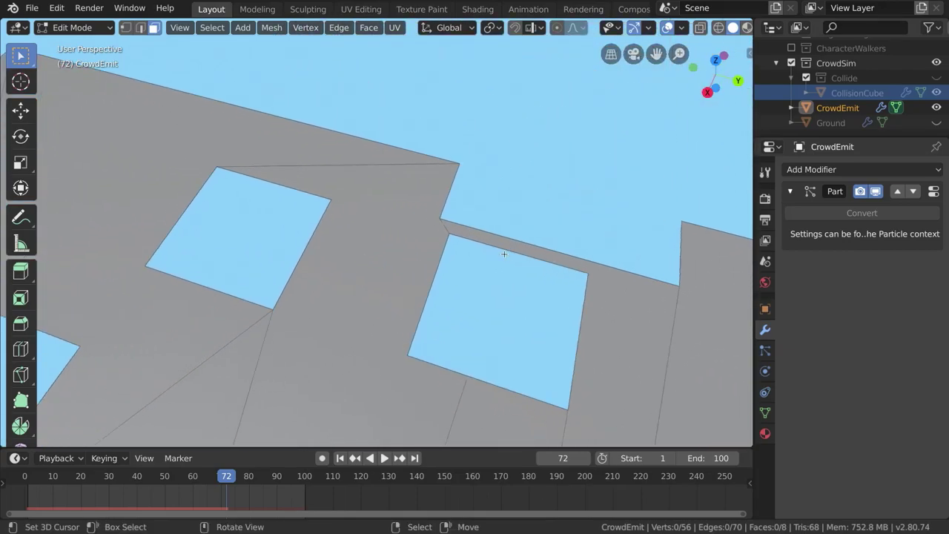
key(k)
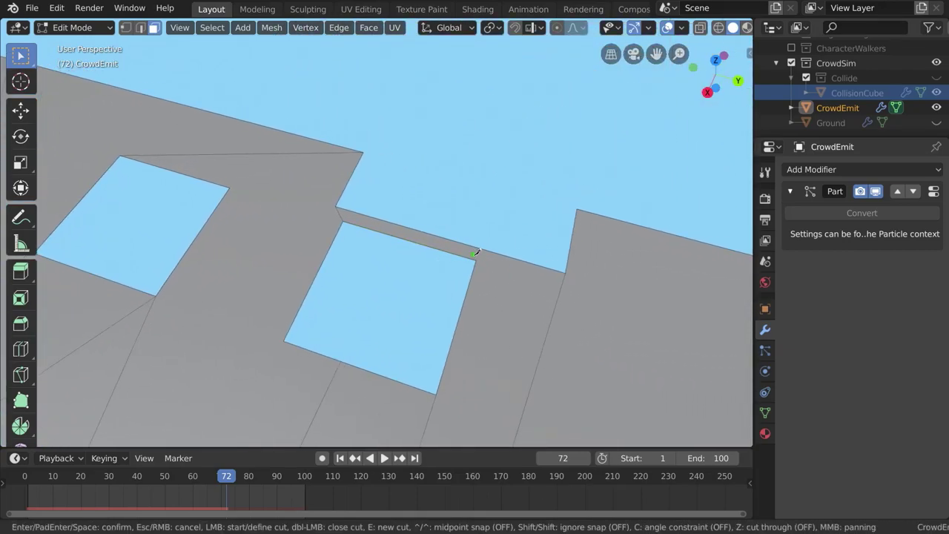
click(477, 260)
key(Escape)
click(415, 239)
key(x)
click(415, 240)
Step: Knife two cuts from the remaining square hole's corners to the adjacent long notch, outlining the strip between them
scroll(418, 267, down, 1)
scroll(418, 266, down, 2)
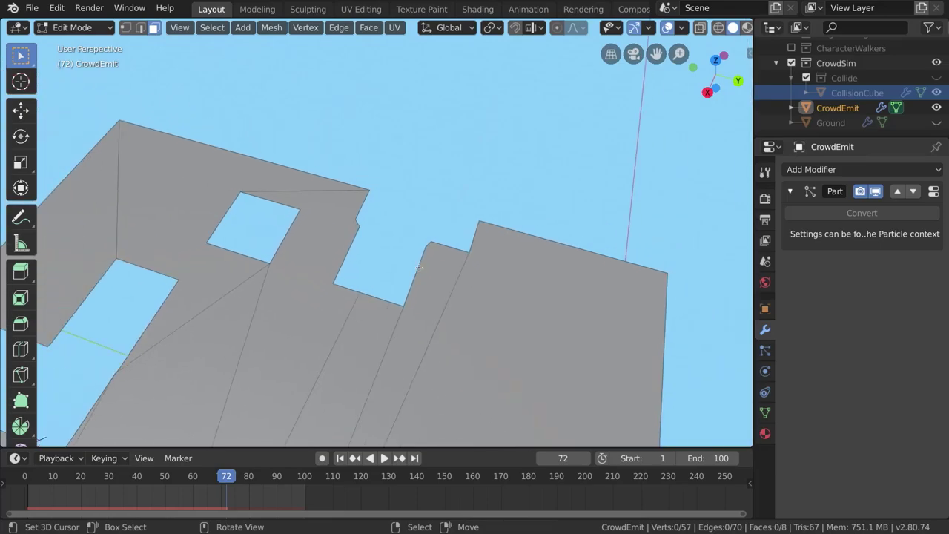
shift+middle_drag(418, 267, 299, 319)
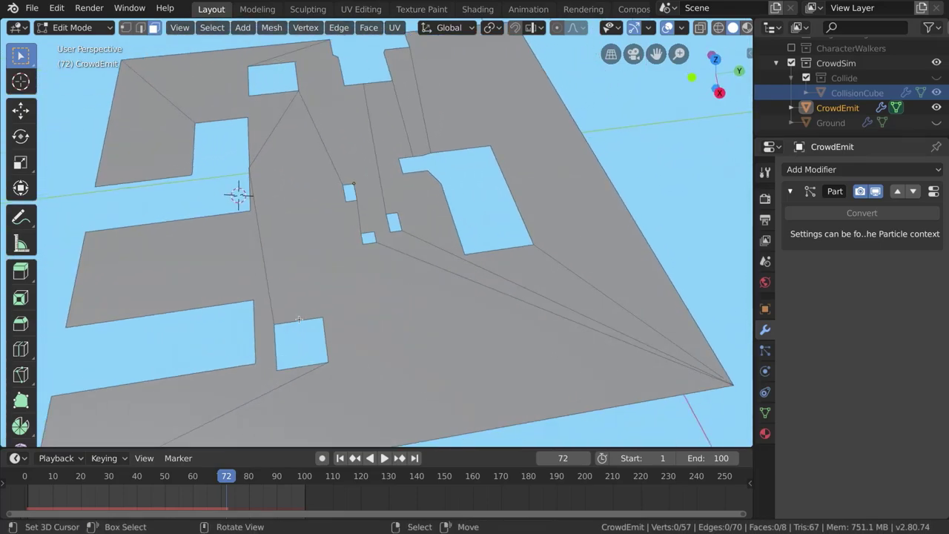
key(k)
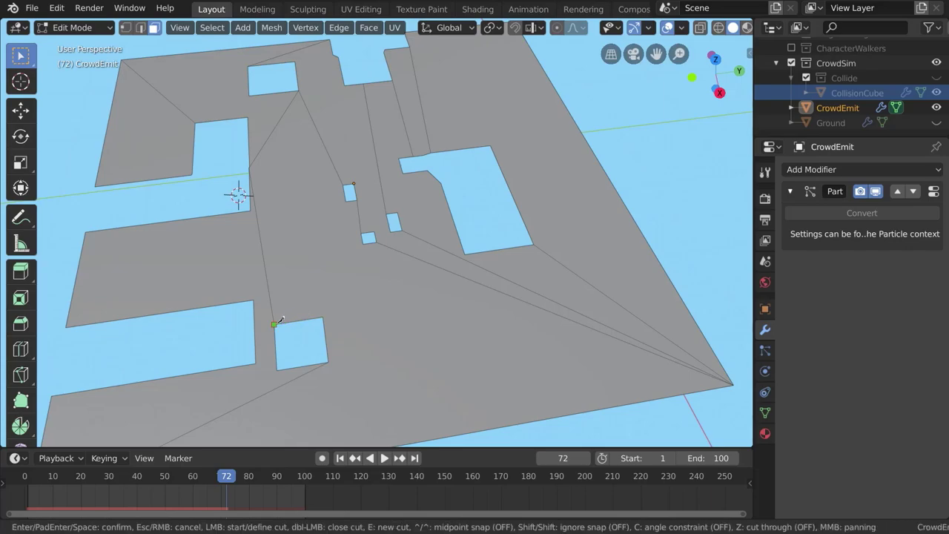
key(Escape)
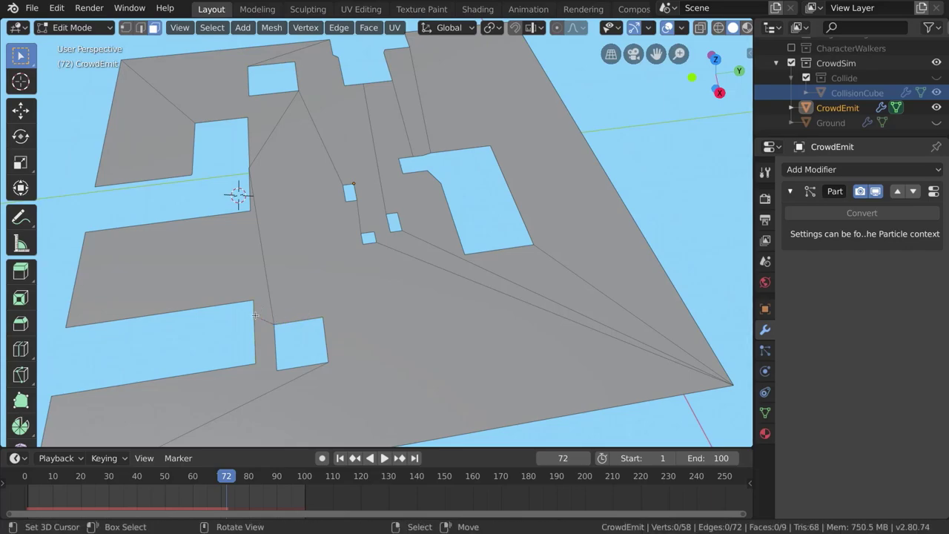
key(k)
click(255, 363)
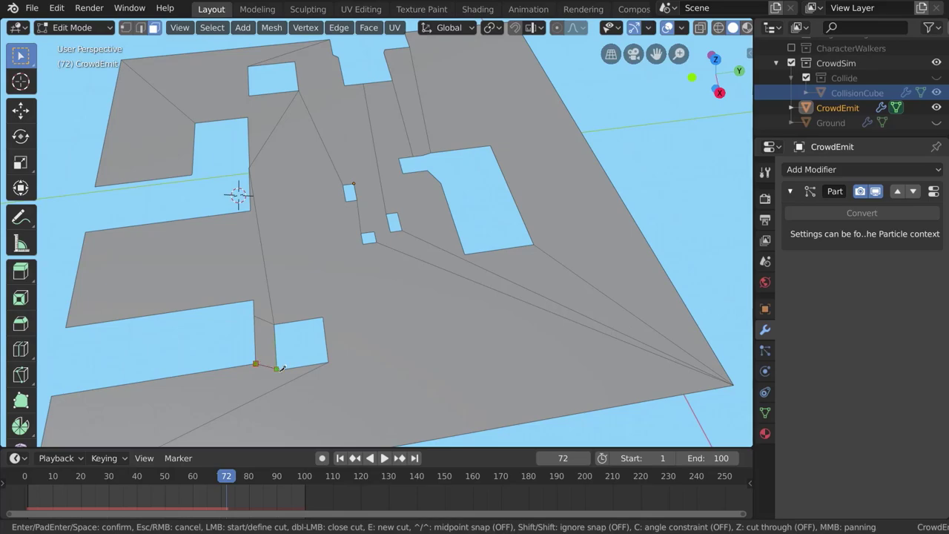
click(278, 368)
key(Return)
Step: Delete the outlined strip face between the square hole and the long notch, and return CrowdEmit to Object Mode
click(264, 342)
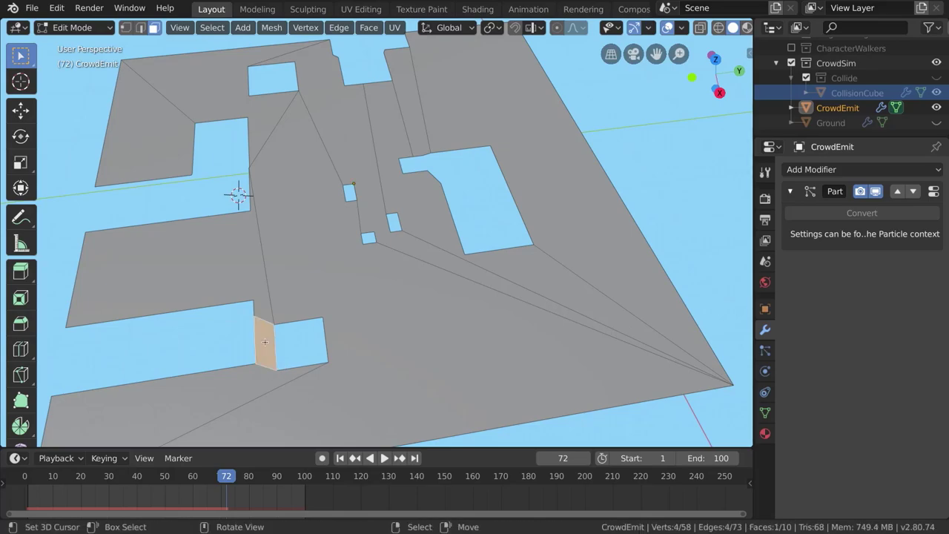
key(x)
click(264, 341)
middle_drag(366, 127, 386, 161)
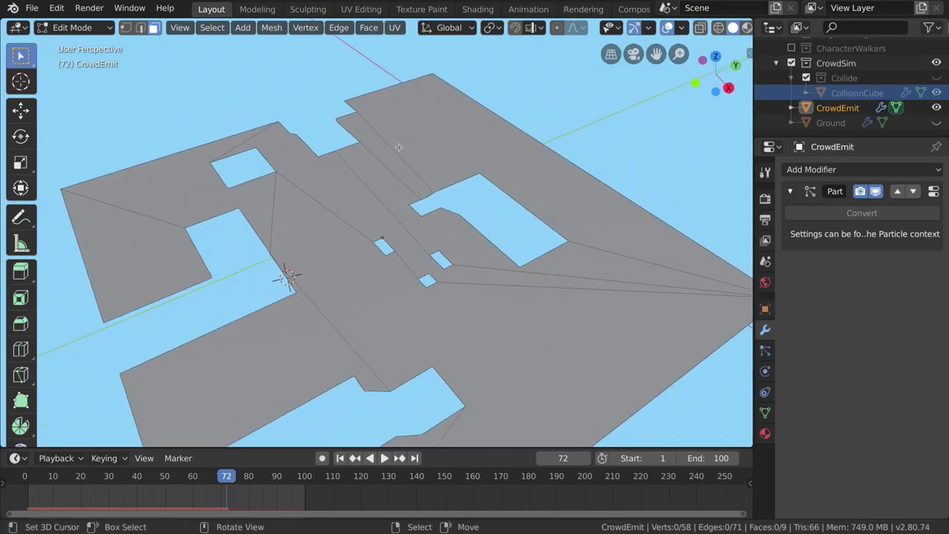
key(Tab)
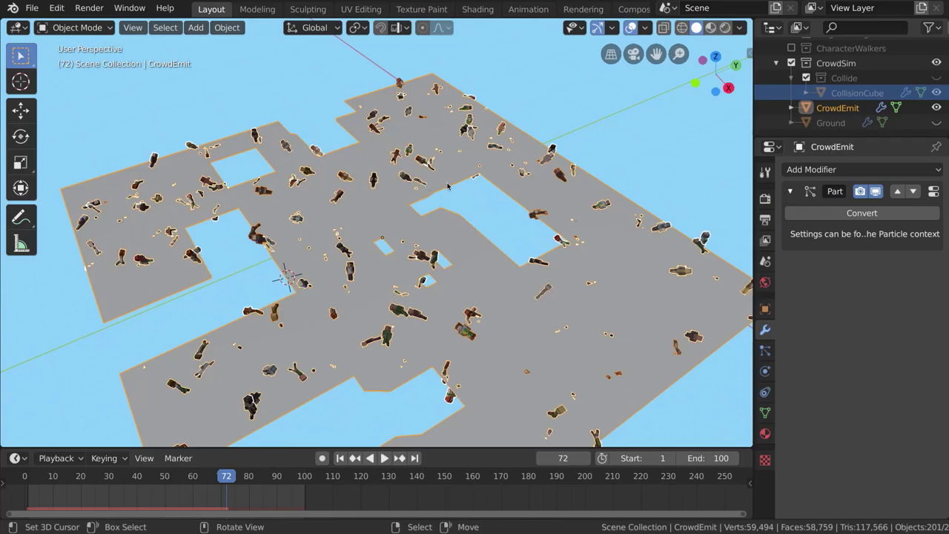
shift+middle_drag(448, 186, 407, 187)
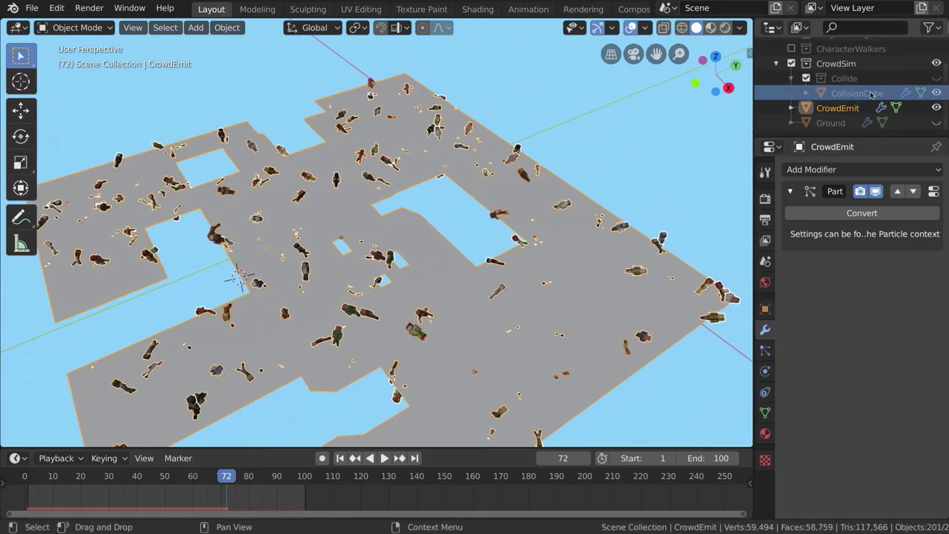
Step: Show the Collide collection and enable the KingsLanding collection to view the collision blocks and crowd within the town
scroll(840, 82, up, 2)
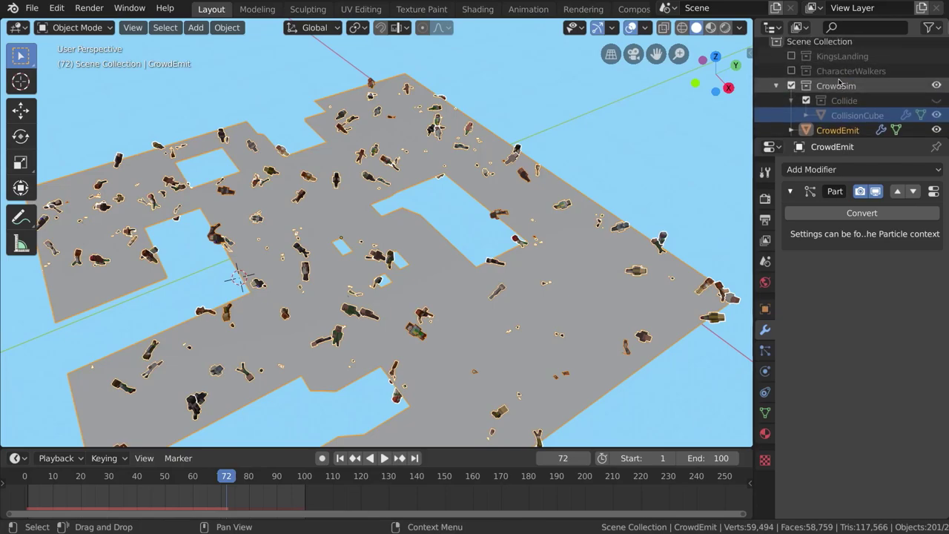
click(937, 101)
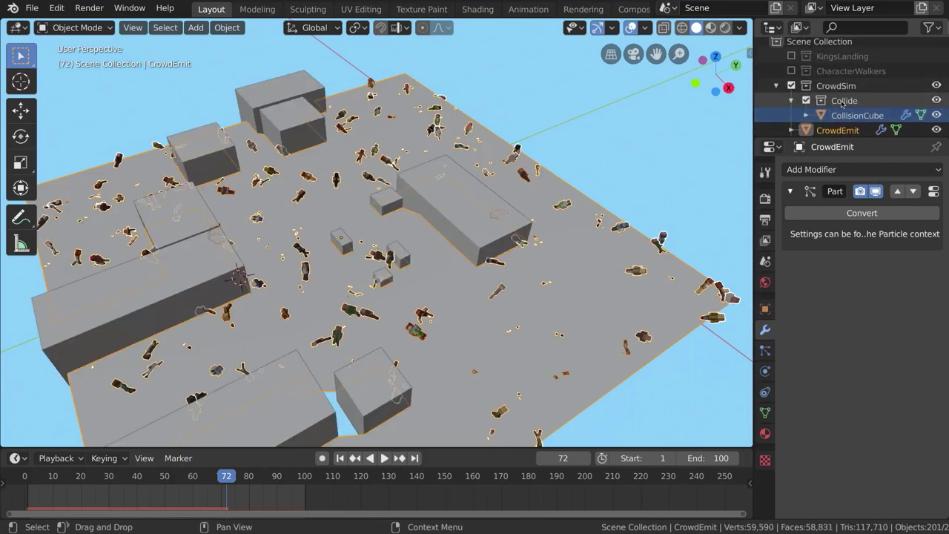
scroll(862, 95, up, 1)
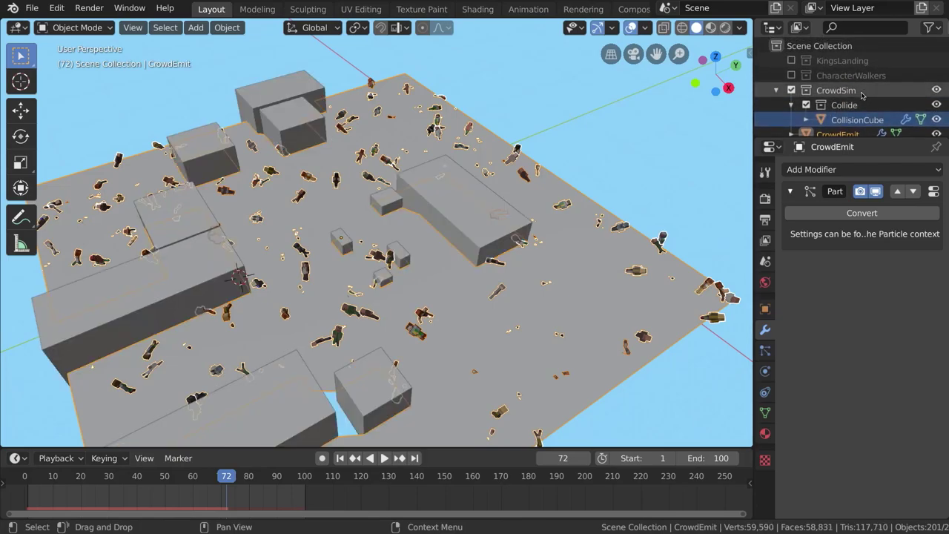
click(790, 60)
middle_drag(415, 222, 489, 198)
scroll(463, 206, up, 5)
scroll(463, 206, down, 10)
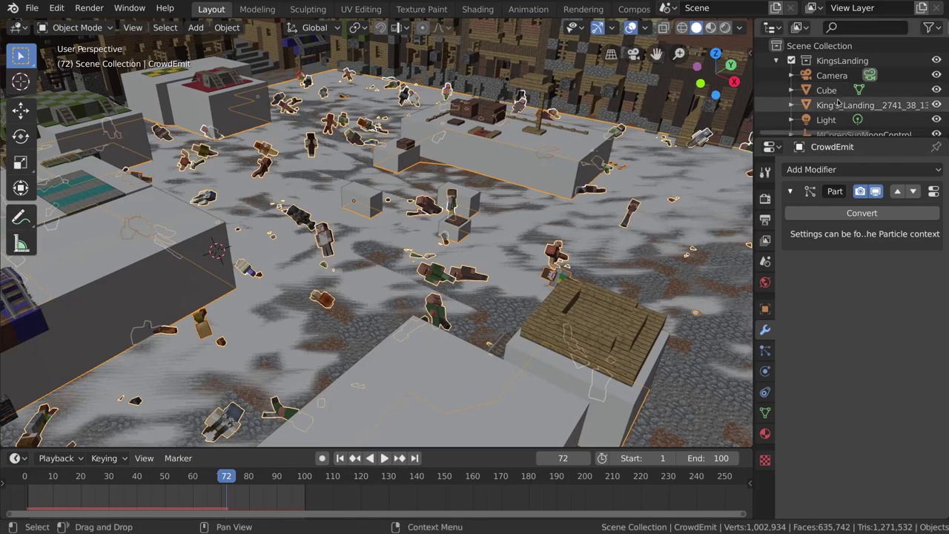
Step: Turn off Show Emitter for CrowdEmit's Walker particle system in both the Render and Viewport Display settings
scroll(836, 98, down, 1)
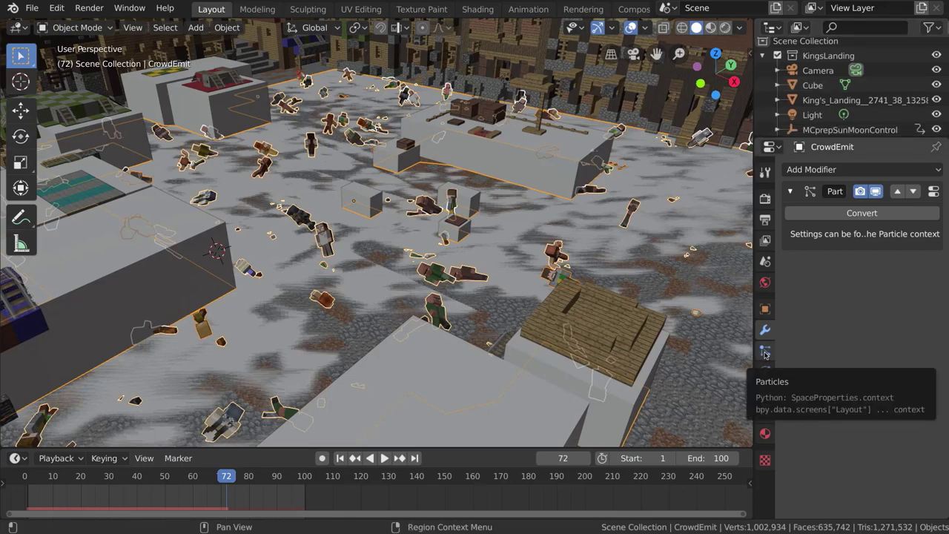
click(765, 352)
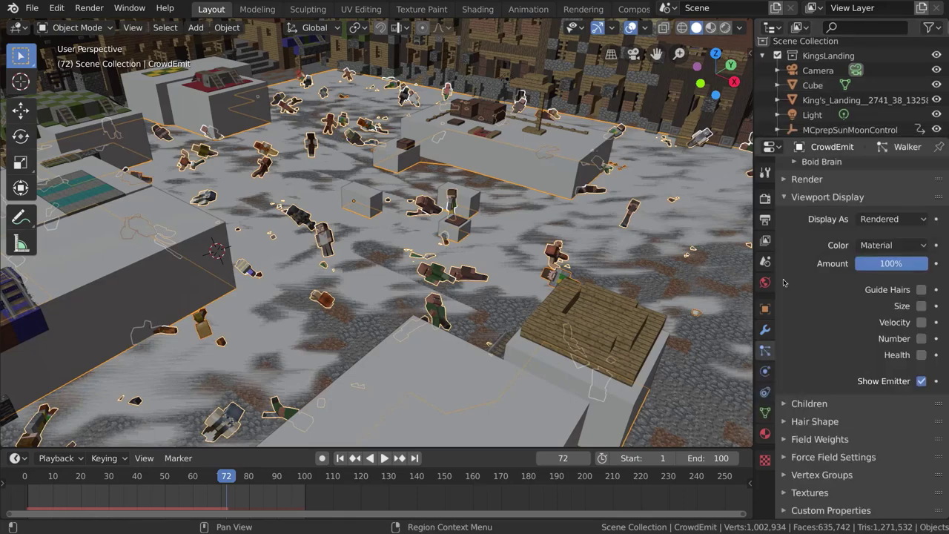
scroll(821, 113, down, 5)
click(820, 109)
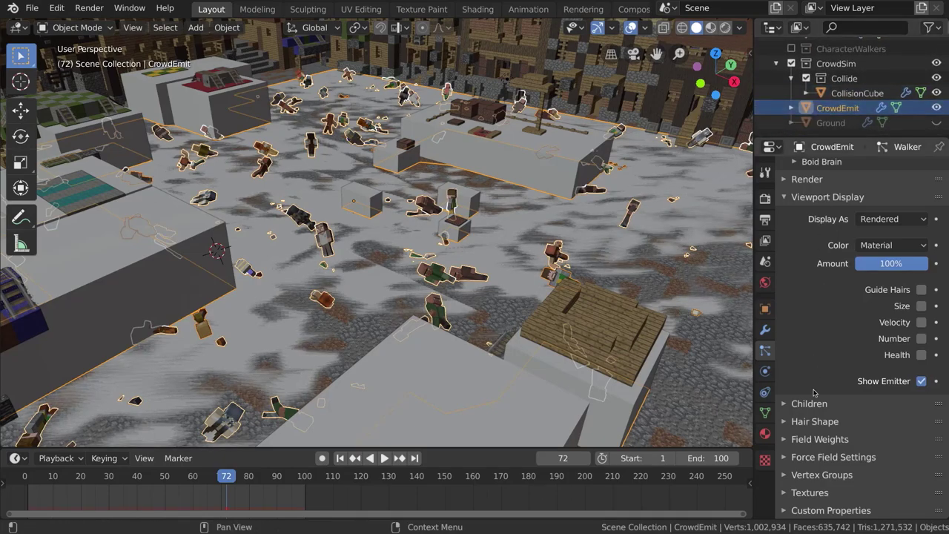
click(783, 180)
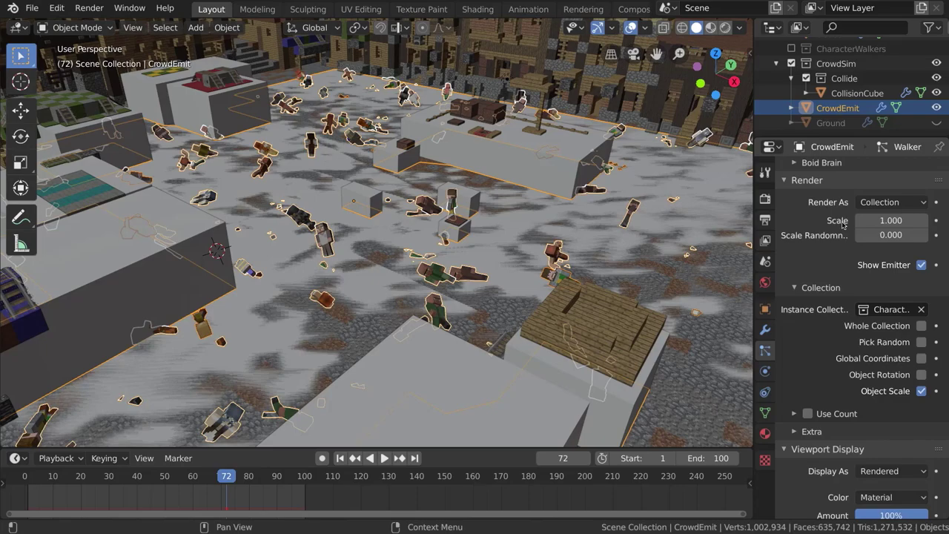
click(921, 265)
click(787, 182)
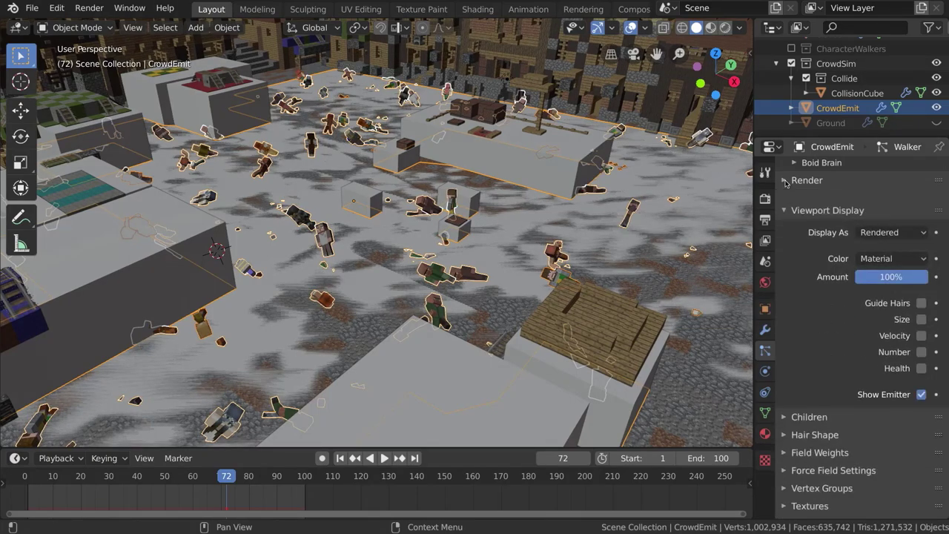
click(921, 382)
mouse_move(478, 211)
middle_down()
mouse_move(422, 210)
mouse_move(464, 208)
middle_up()
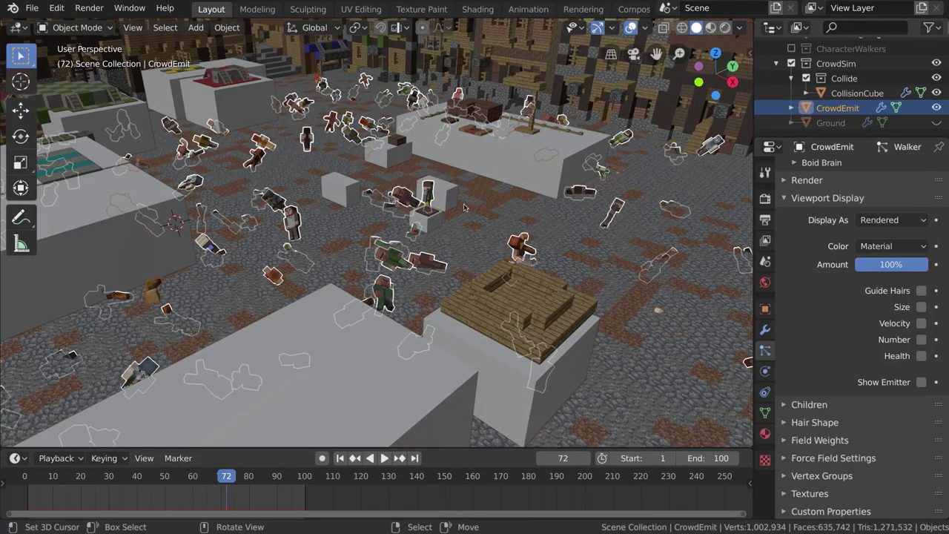
Step: Show the render-visibility toggles in the Outliner and disable the Collide collection in renders
click(506, 170)
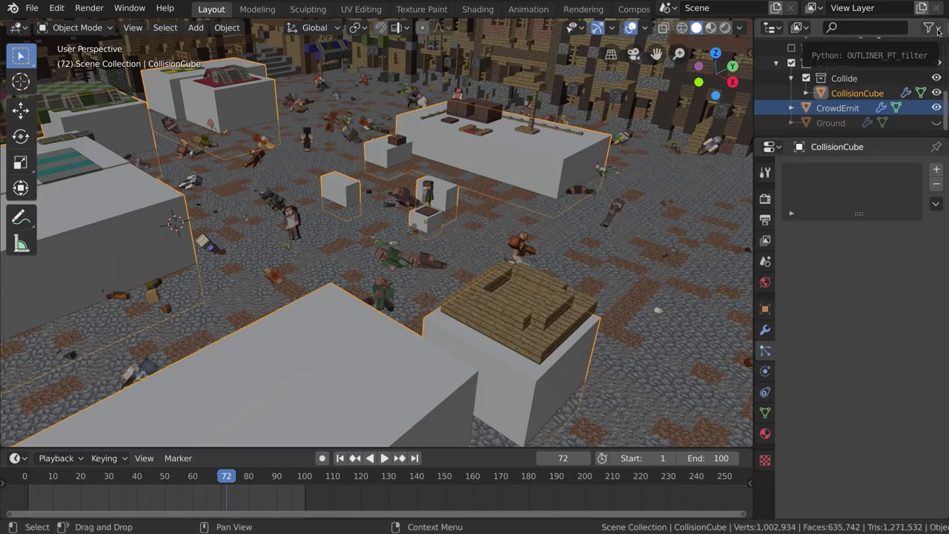
scroll(938, 96, up, 1)
scroll(938, 103, down, 1)
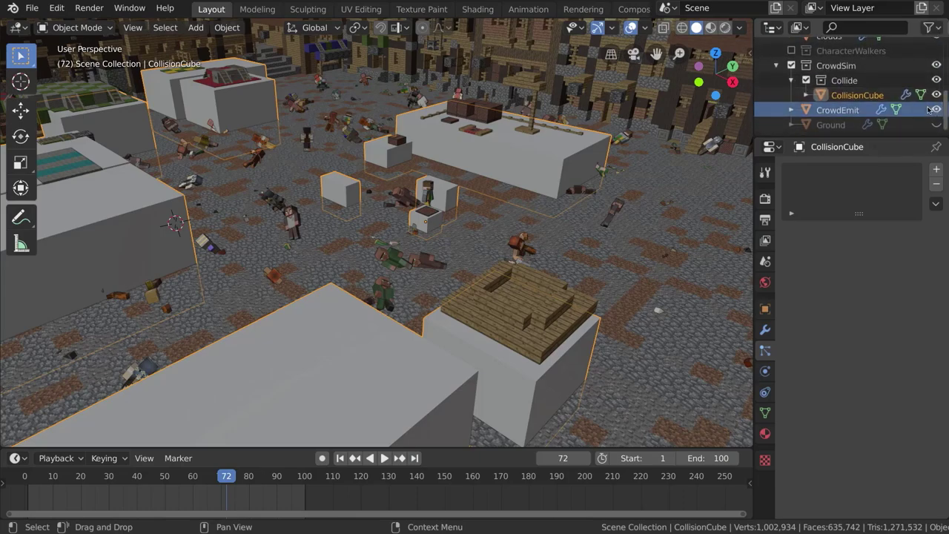
click(935, 30)
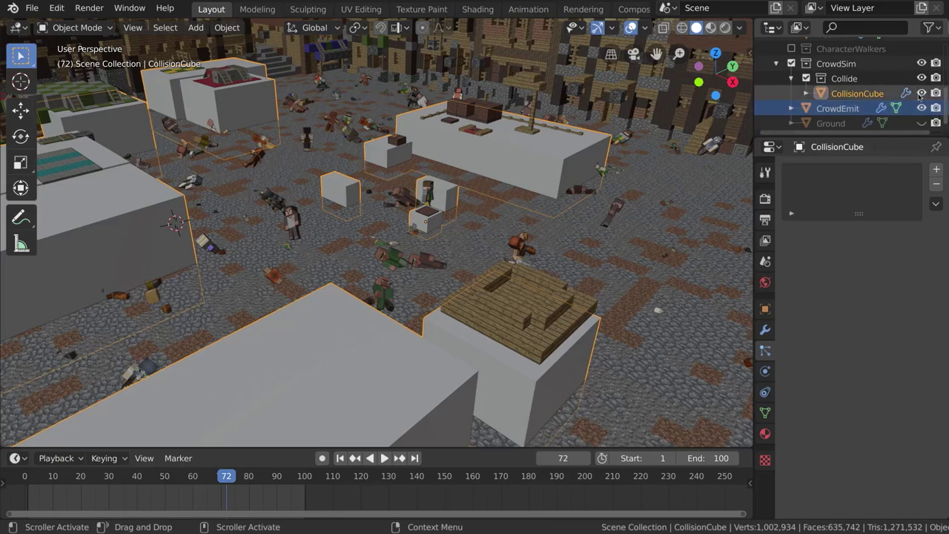
click(890, 78)
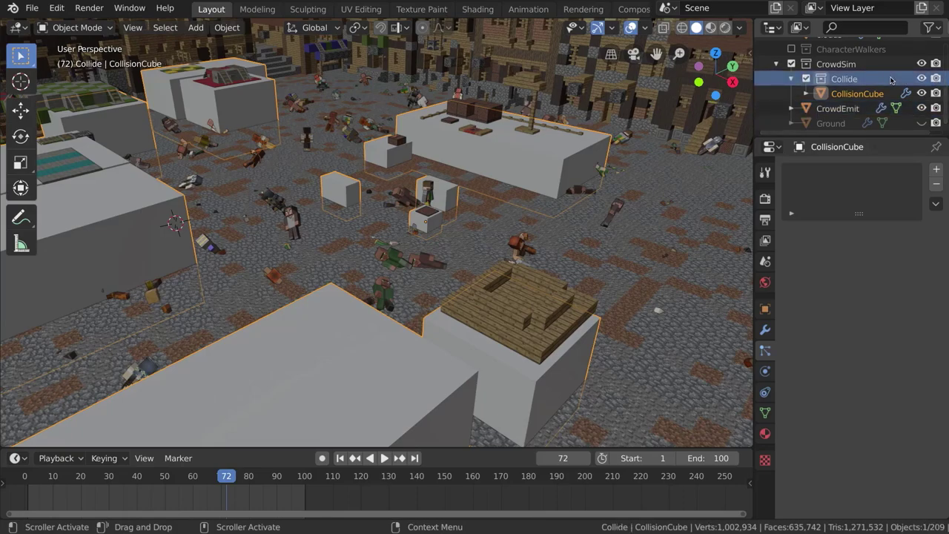
click(838, 108)
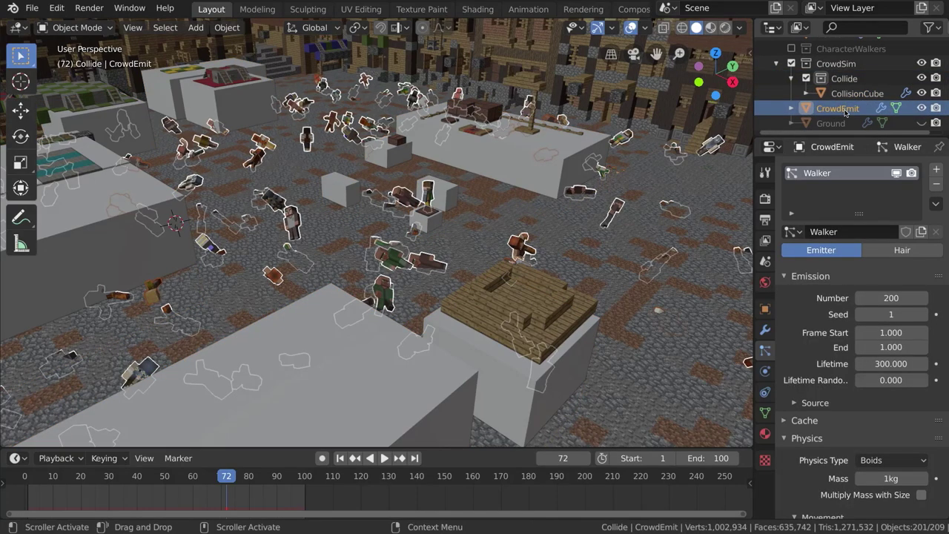
click(851, 79)
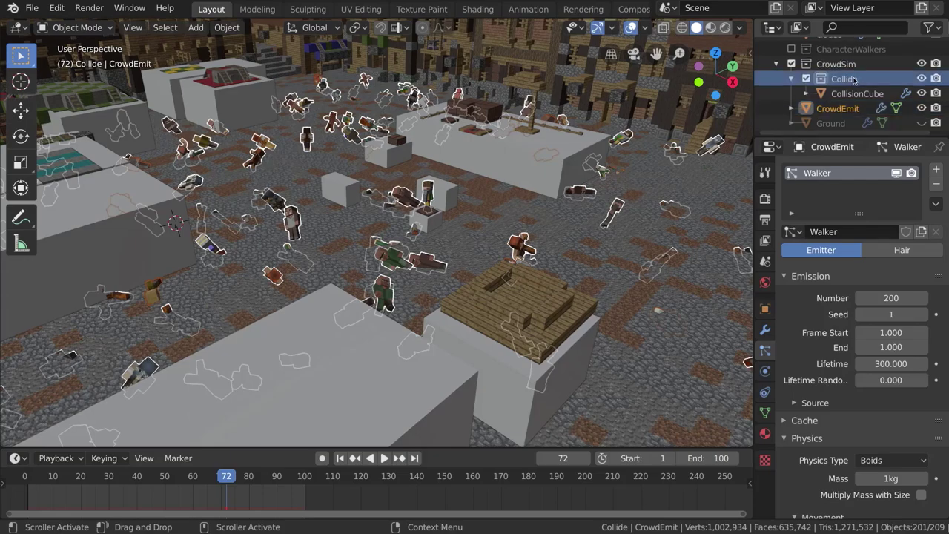
click(935, 78)
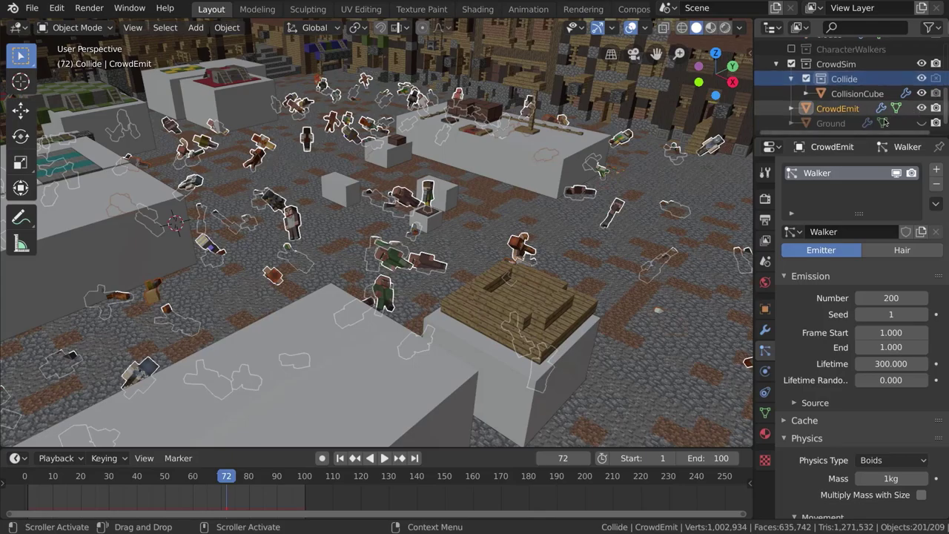
Step: Disable the Ground object in renders and hide both the Collide collection and Ground in the viewport
click(907, 125)
click(921, 123)
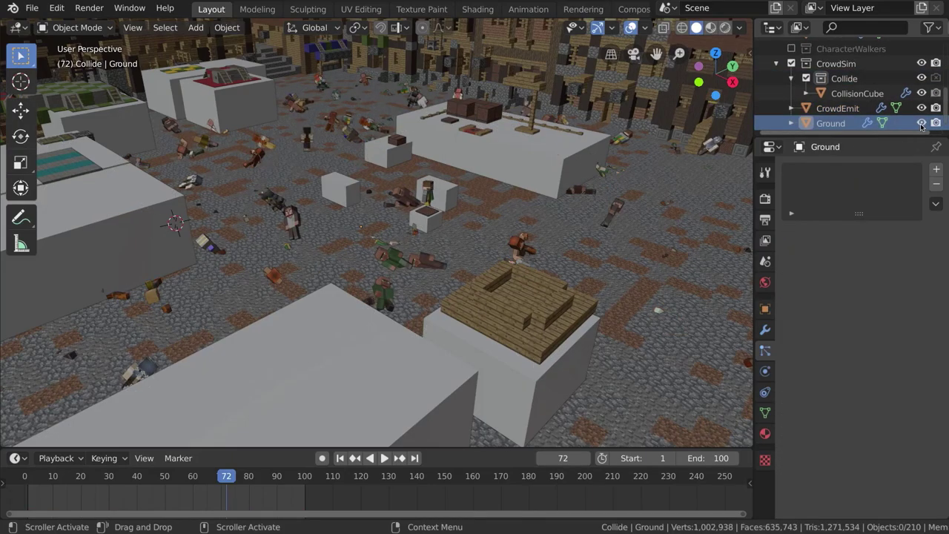
mouse_move(523, 242)
middle_down()
mouse_move(518, 248)
mouse_move(518, 235)
mouse_move(517, 245)
middle_up()
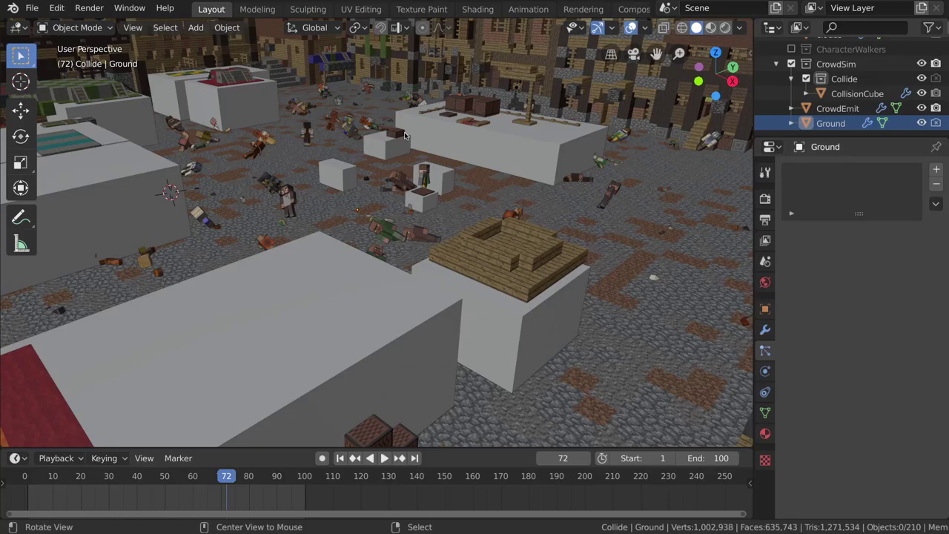
middle_drag(404, 185, 394, 169)
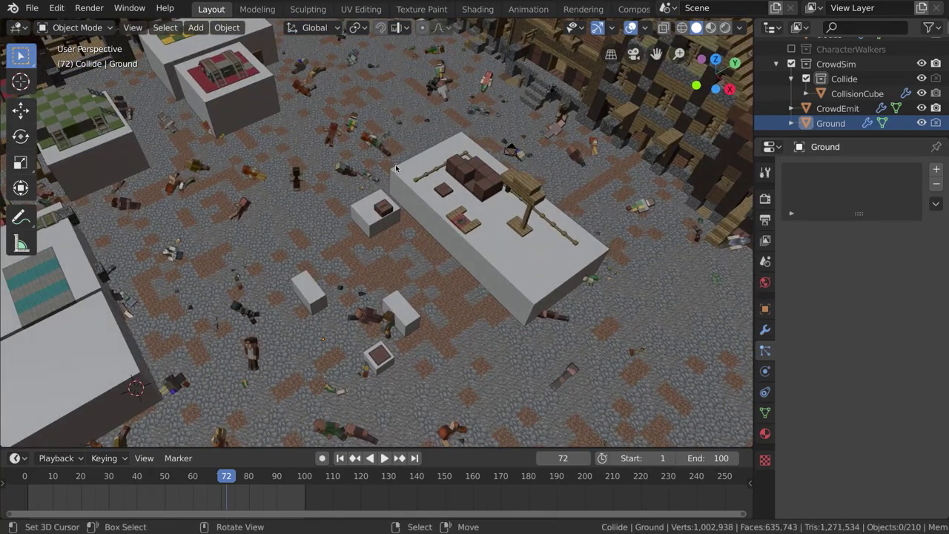
click(921, 78)
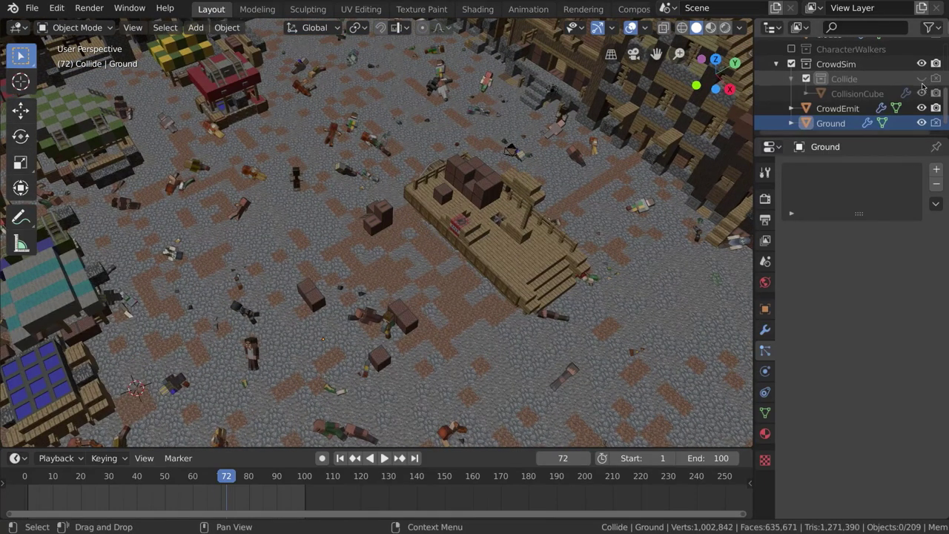
click(921, 123)
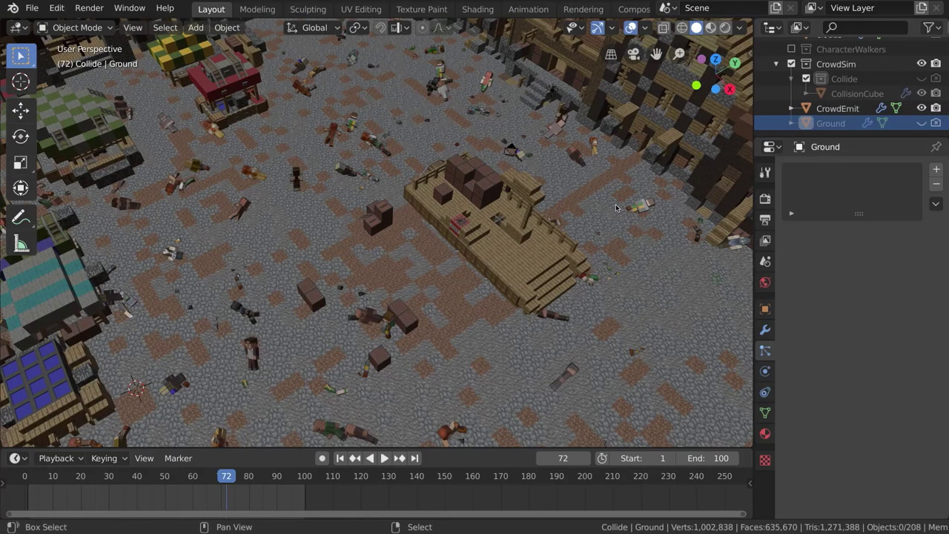
Step: Play the crowd simulation from the first frame and view the walkers moving around the town square
key(shift+Left)
key(space)
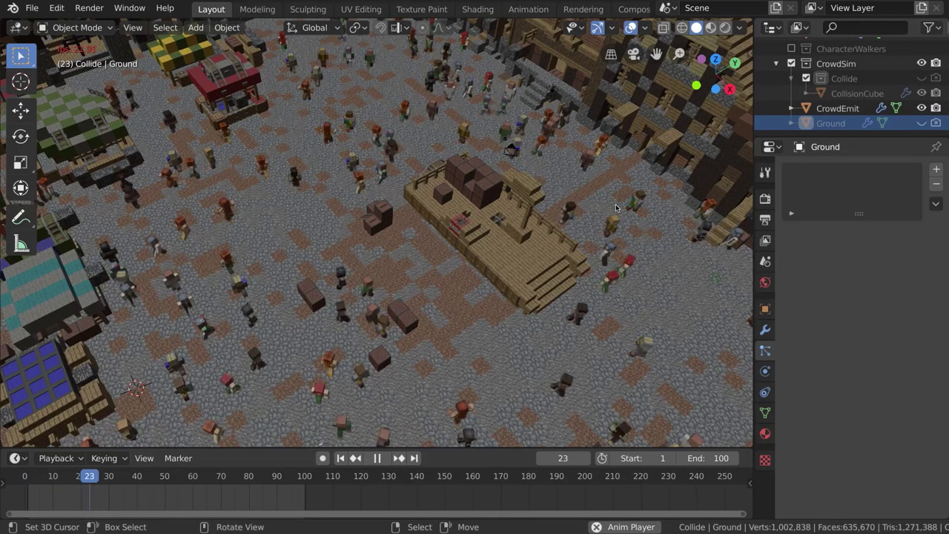
middle_drag(513, 235, 515, 232)
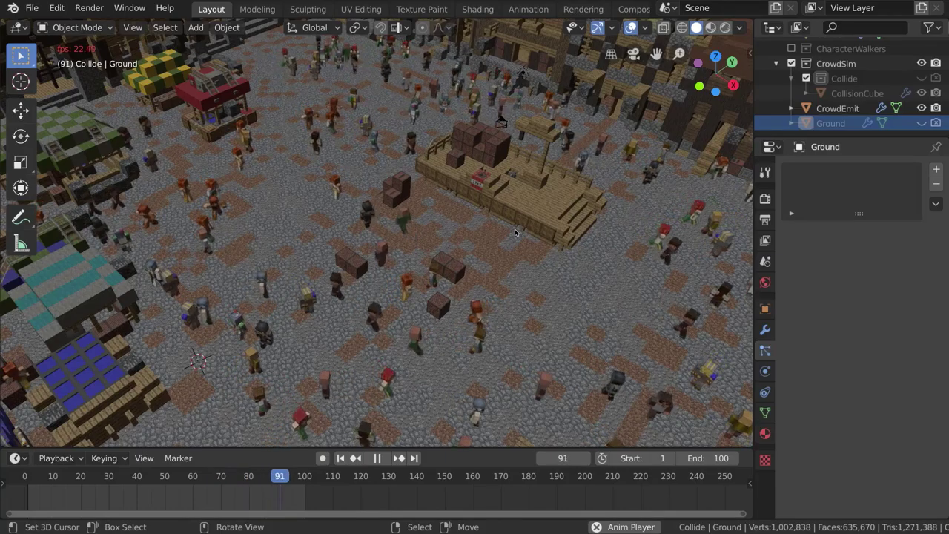
key(space)
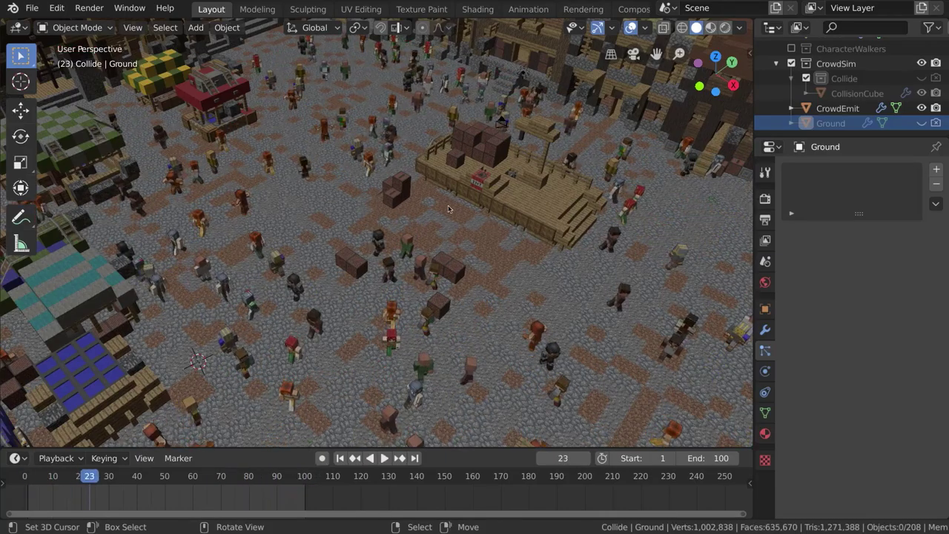
Step: Set the emission Number of CrowdEmit's Walker particle system to 500
click(387, 152)
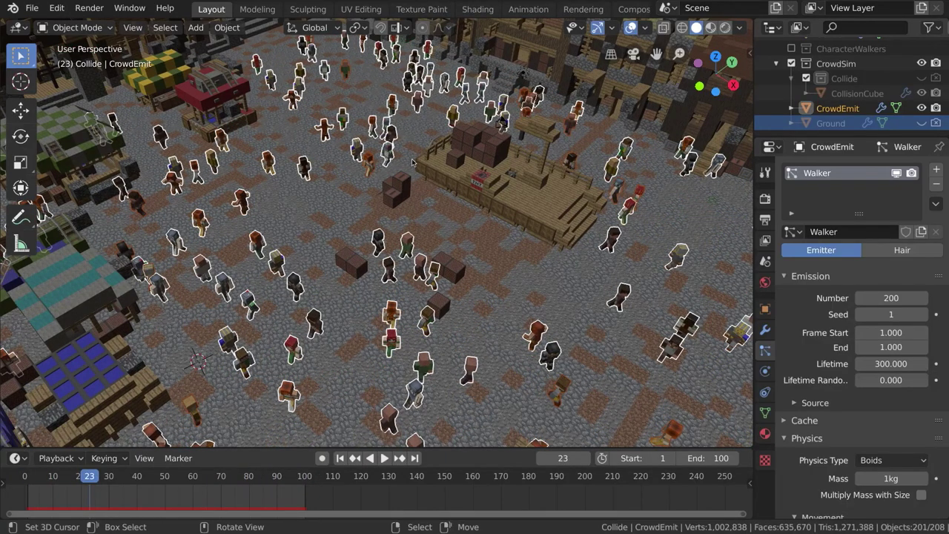
click(887, 298)
text(500)
key(Return)
Step: Replay the denser crowd simulation from the first frame, and save the file
key(shift+Left)
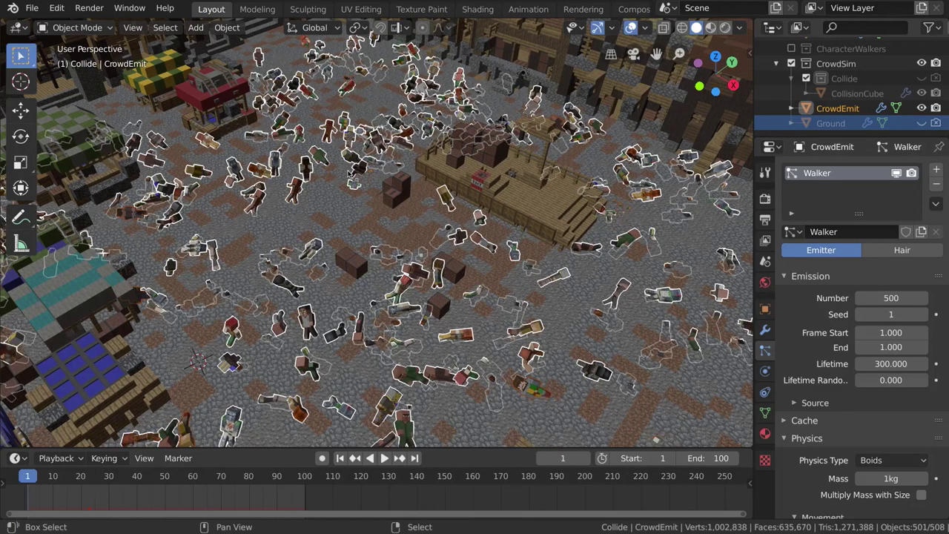
key(space)
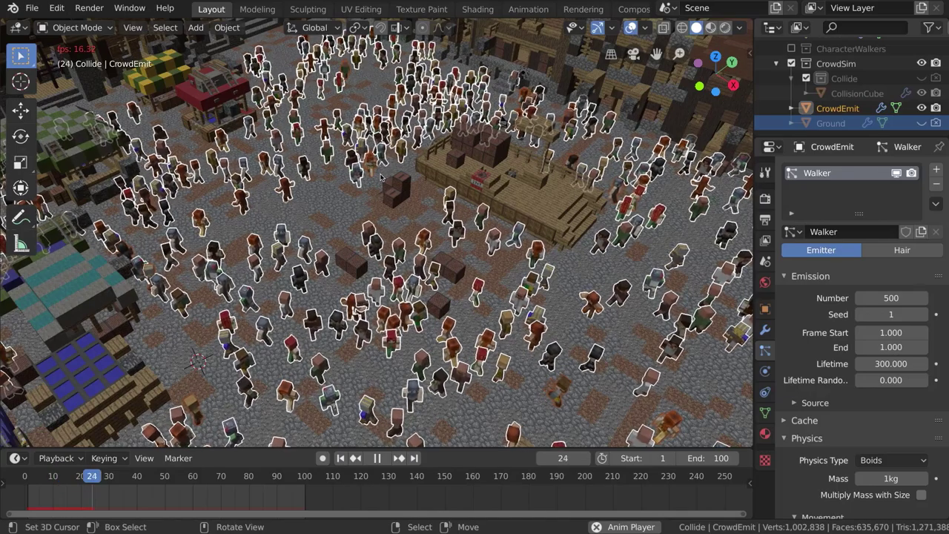
mouse_move(378, 171)
middle_down()
mouse_move(352, 170)
mouse_move(367, 169)
middle_up()
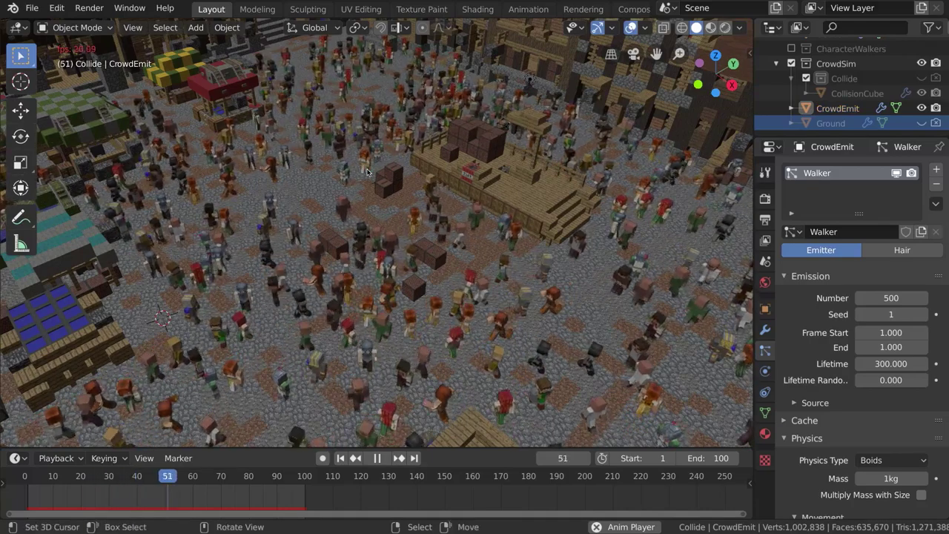
key(space)
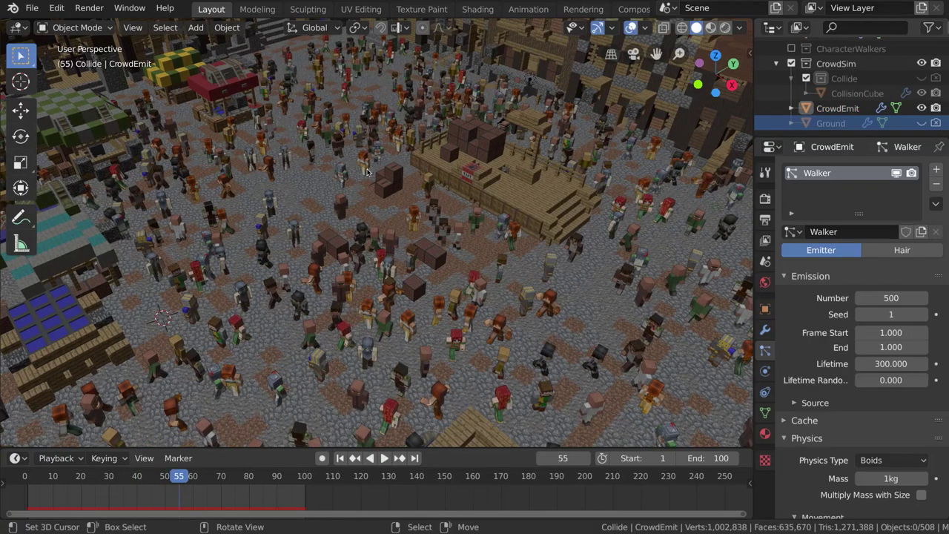
key(ctrl+s)
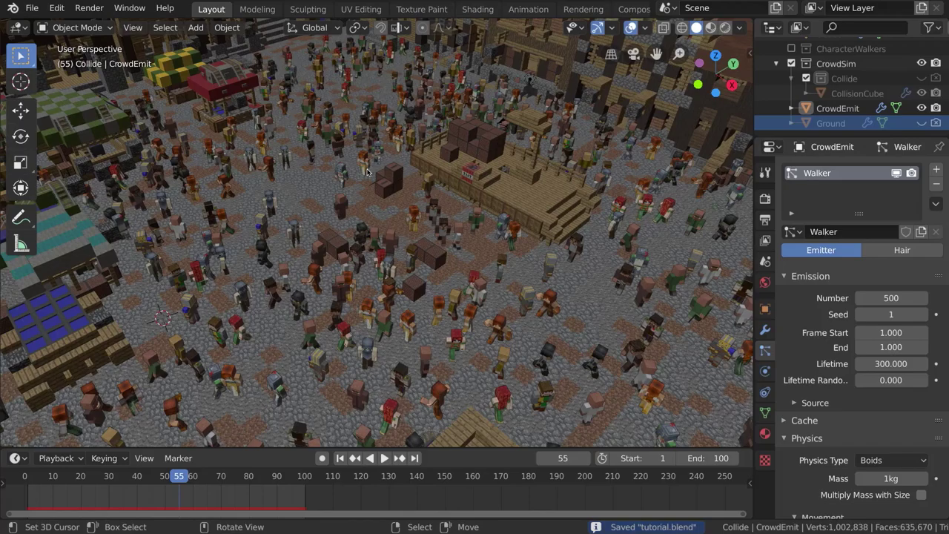
Step: Switch to the Animation workspace and enable only the CharacterWalkers collection, excluding KingsLanding and CrowdSim
click(523, 12)
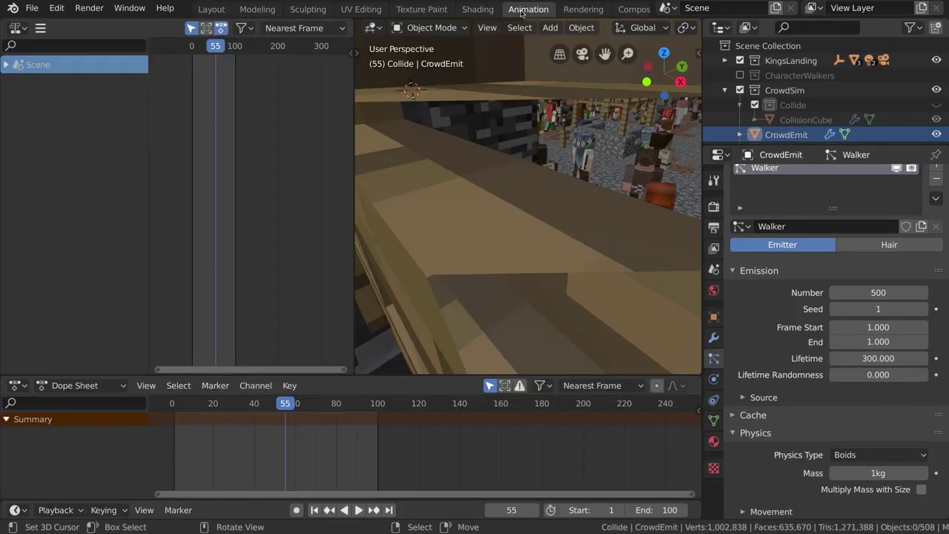
click(739, 60)
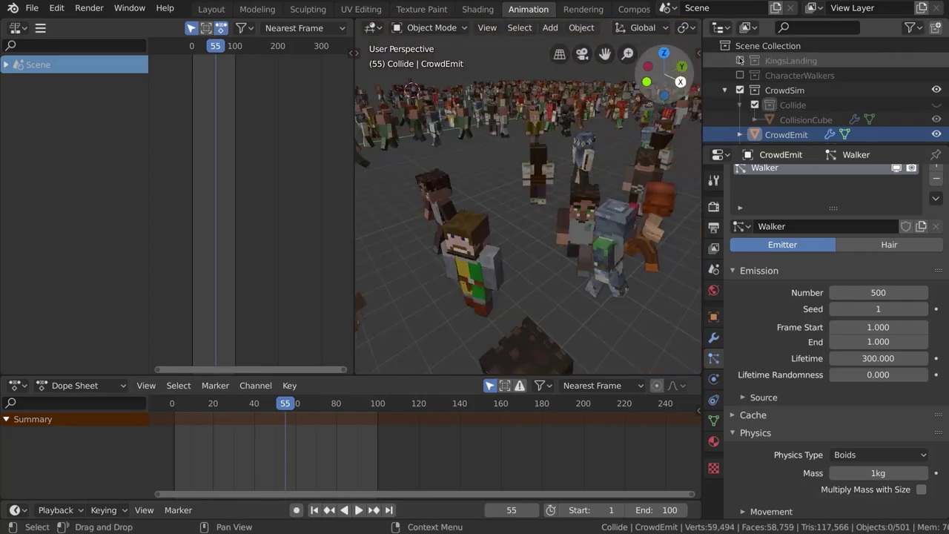
click(781, 91)
scroll(779, 89, down, 1)
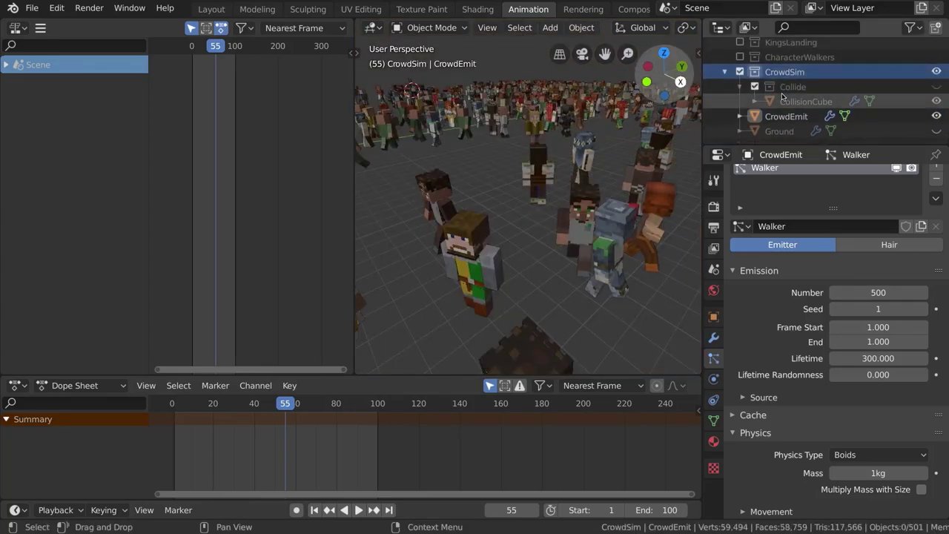
click(744, 70)
scroll(744, 71, up, 2)
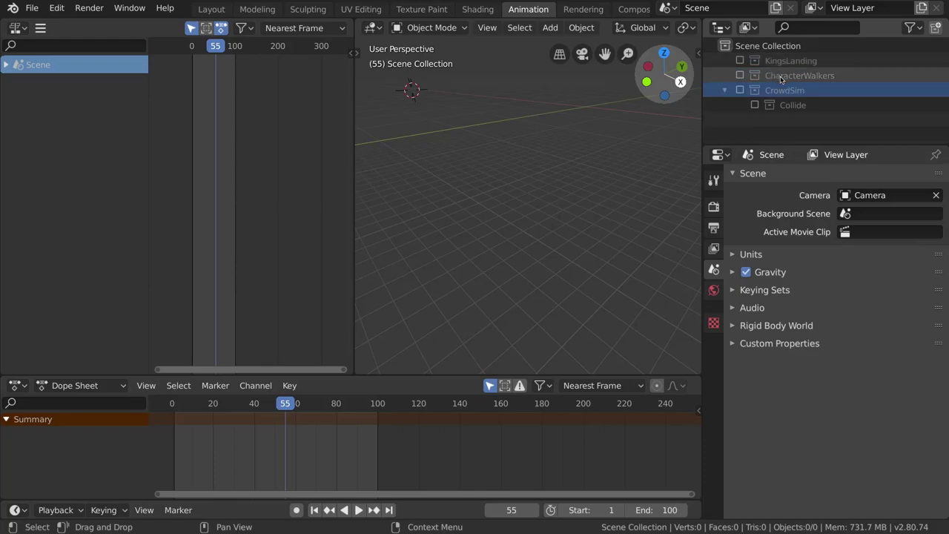
click(741, 76)
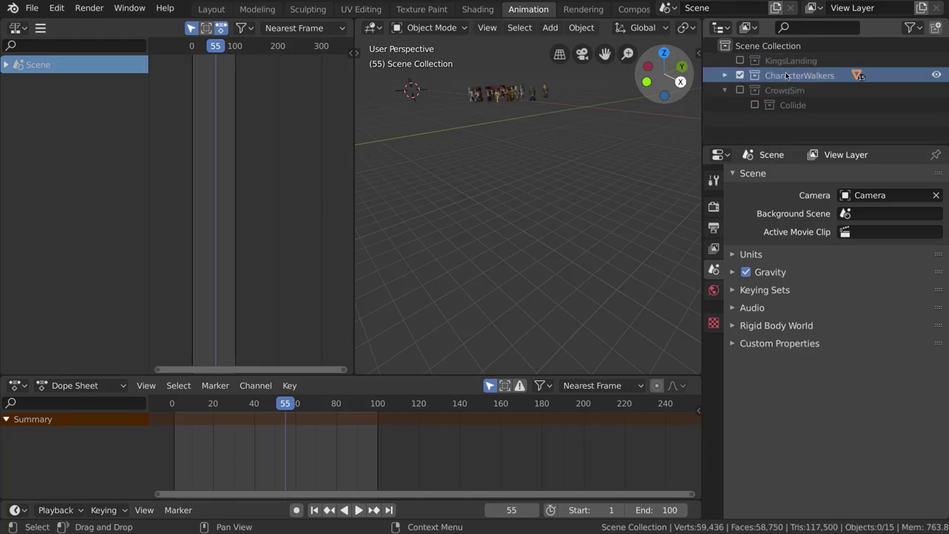
Step: Duplicate the CharacterWalkers collection and rename the copy CharacterRunners
right_click(785, 72)
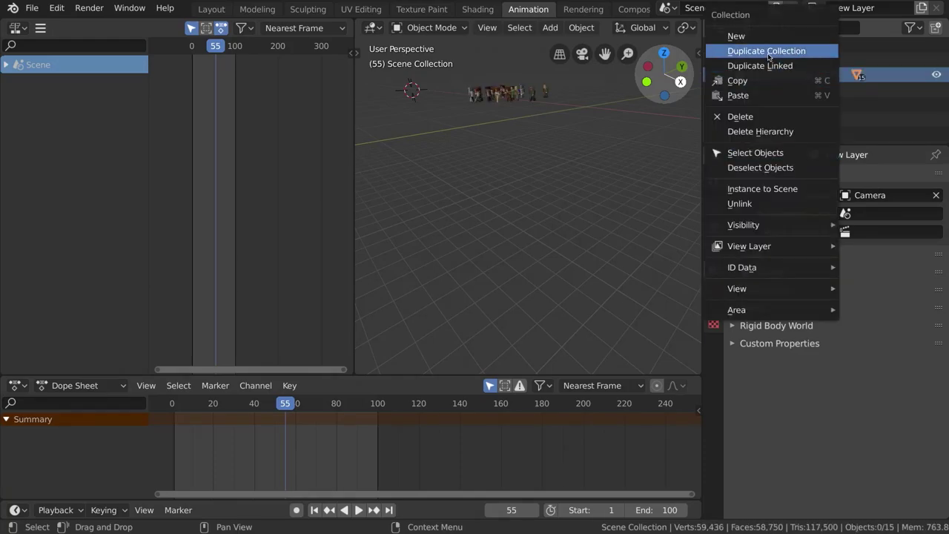
click(769, 56)
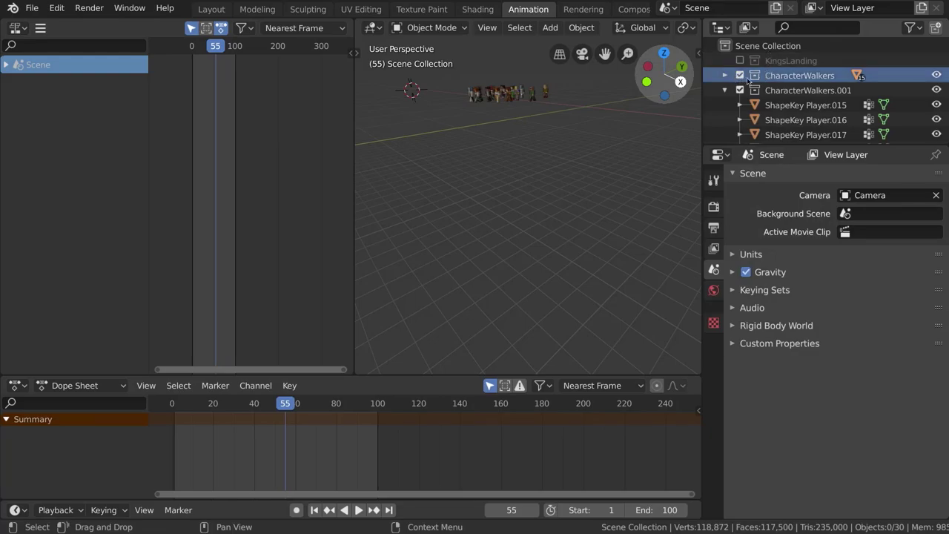
click(789, 89)
double_click(789, 89)
key(BackSpace)
key(BackSpace)
key(BackSpace)
key(BackSpace)
key(BackSpace)
key(BackSpace)
key(BackSpace)
key(BackSpace)
text(Runn)
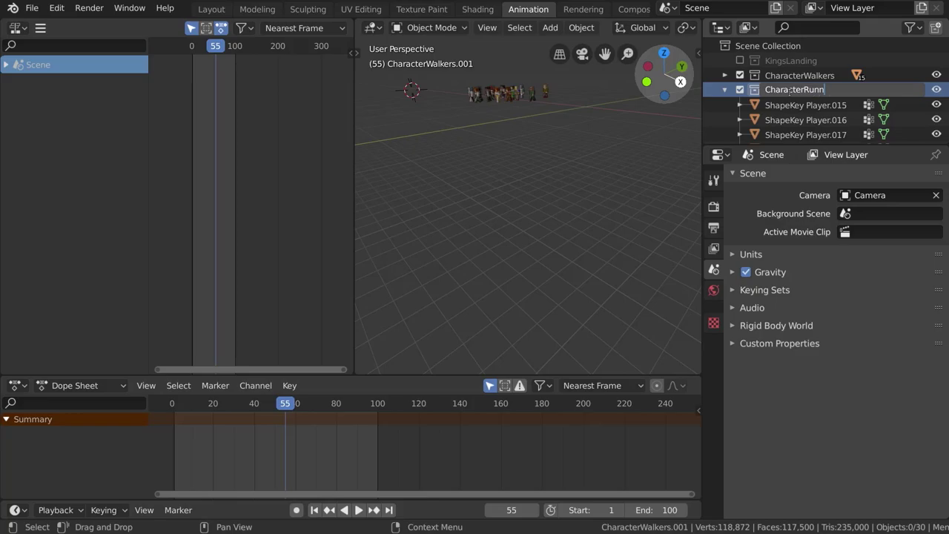
text(ers)
key(Return)
Step: Exclude the CharacterWalkers collection and select an orange-haired character in CharacterRunners to view its animation tracks
click(739, 75)
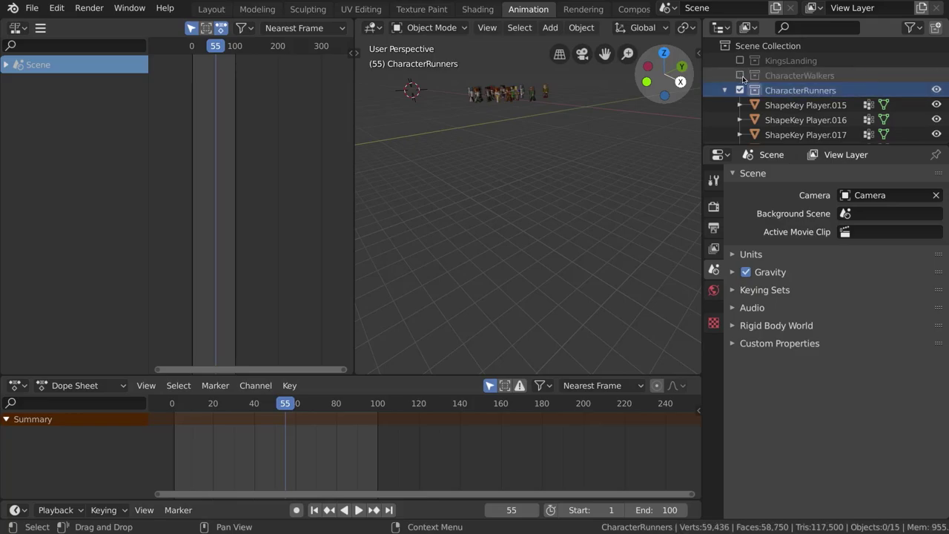
alt+middle_click(504, 92)
scroll(489, 185, up, 5)
middle_drag(474, 170, 541, 325)
click(563, 282)
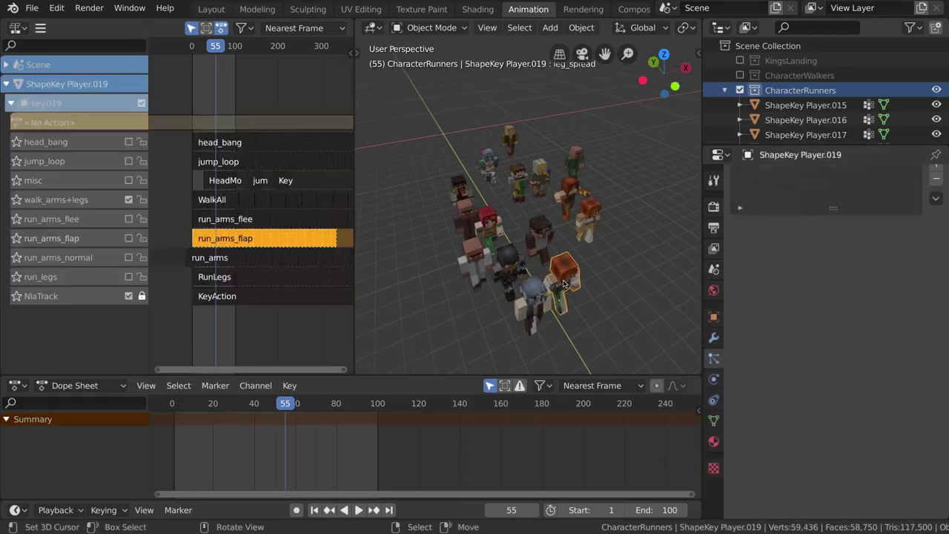
Step: Delete seven of the characters from the CharacterRunners collection to thin out the group
click(485, 223)
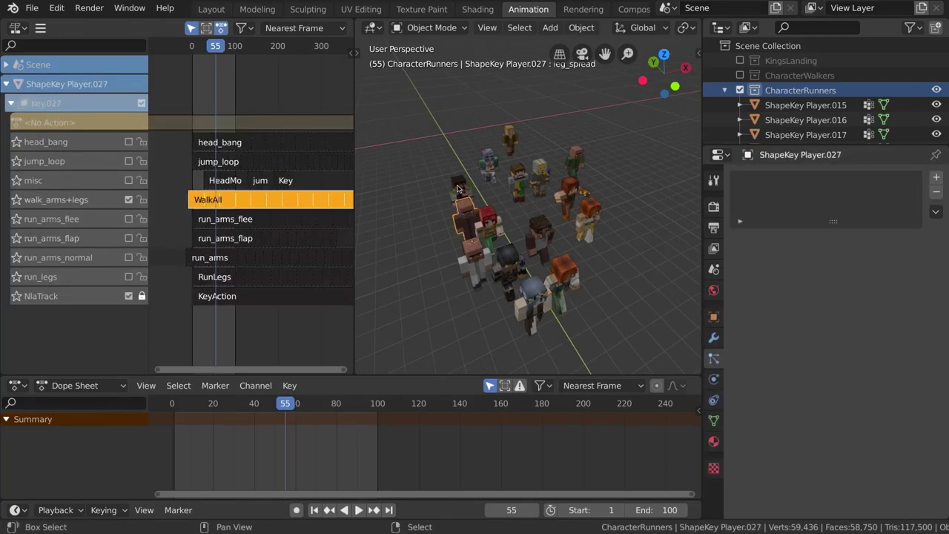
shift+click(460, 188)
shift+click(508, 186)
shift+click(508, 141)
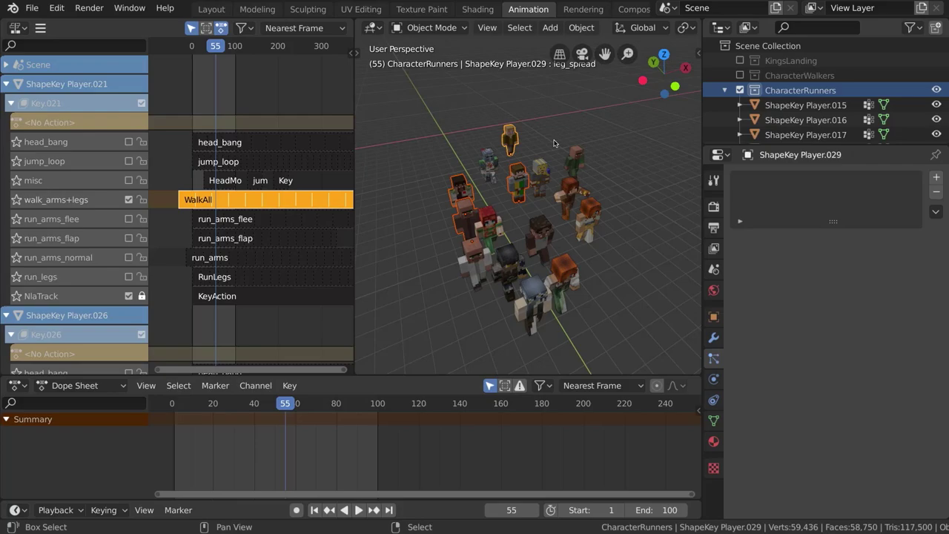
shift+click(571, 194)
shift+click(574, 165)
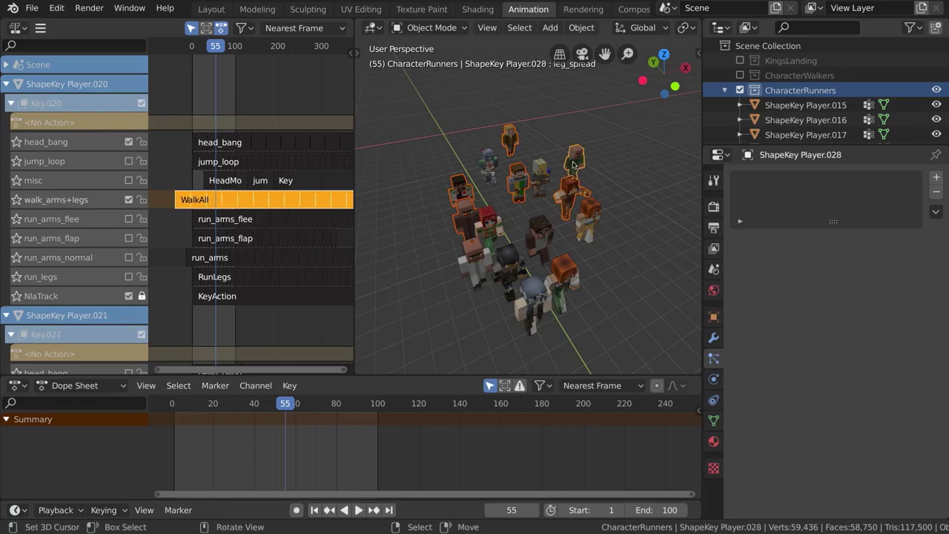
key(Delete)
click(488, 261)
key(x)
click(489, 263)
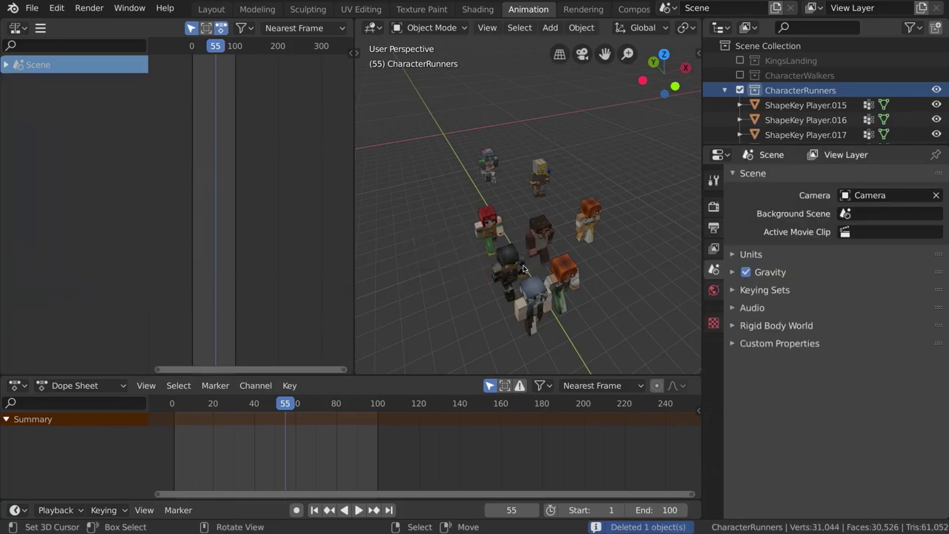
Step: Delete the blue-haired character and the two orange-haired characters from the CharacterRunners group
click(534, 298)
key(x)
click(541, 305)
click(560, 299)
key(x)
click(562, 285)
click(593, 220)
key(x)
click(594, 221)
Step: For the brown-haired character, disable the walk_arms+legs track and enable the run_arms_normal and run_legs tracks
click(548, 236)
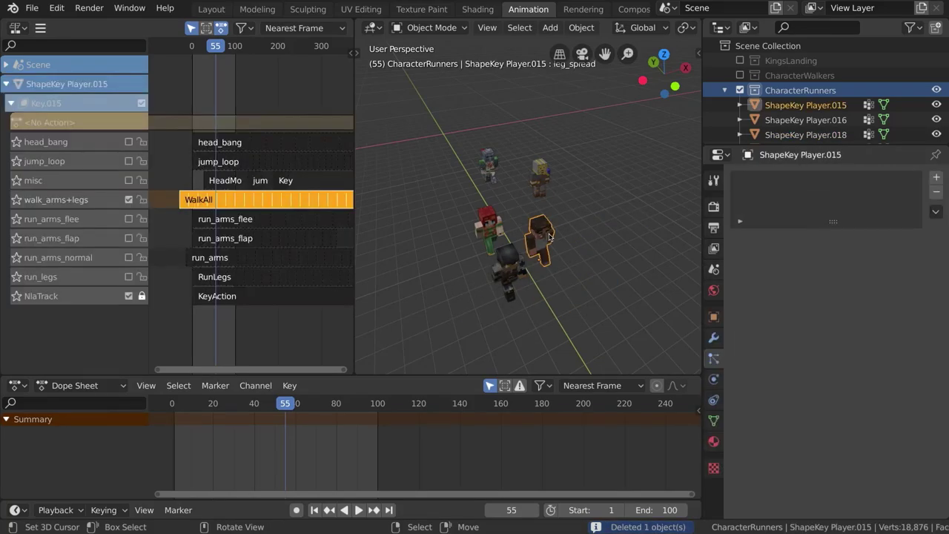
click(129, 200)
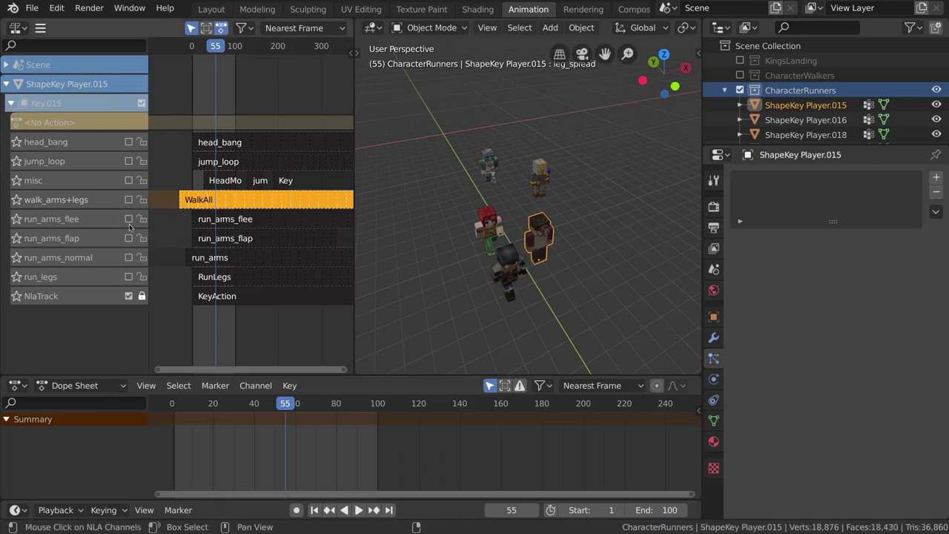
click(129, 258)
click(128, 277)
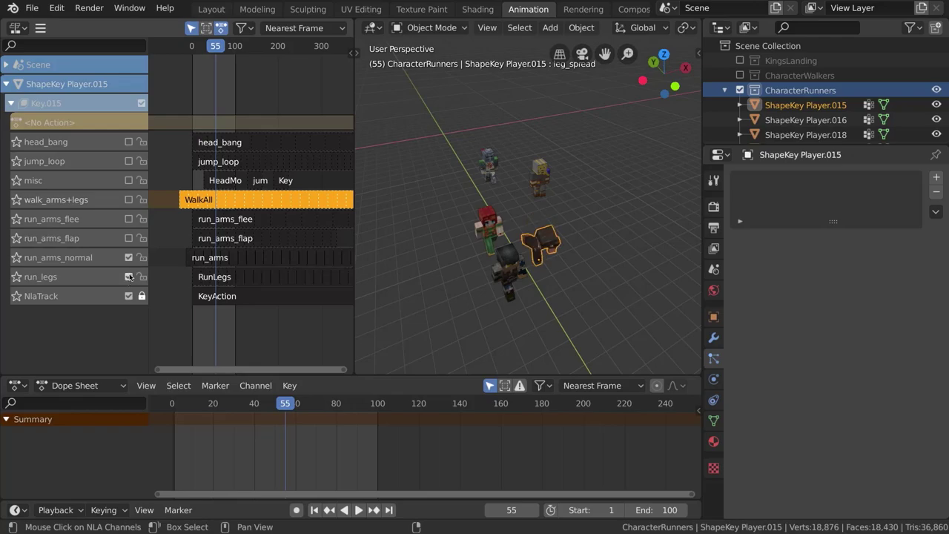
Step: Switch the black-haired character from the walk_arms+legs track to run_arms_normal and run_legs
click(509, 270)
click(129, 200)
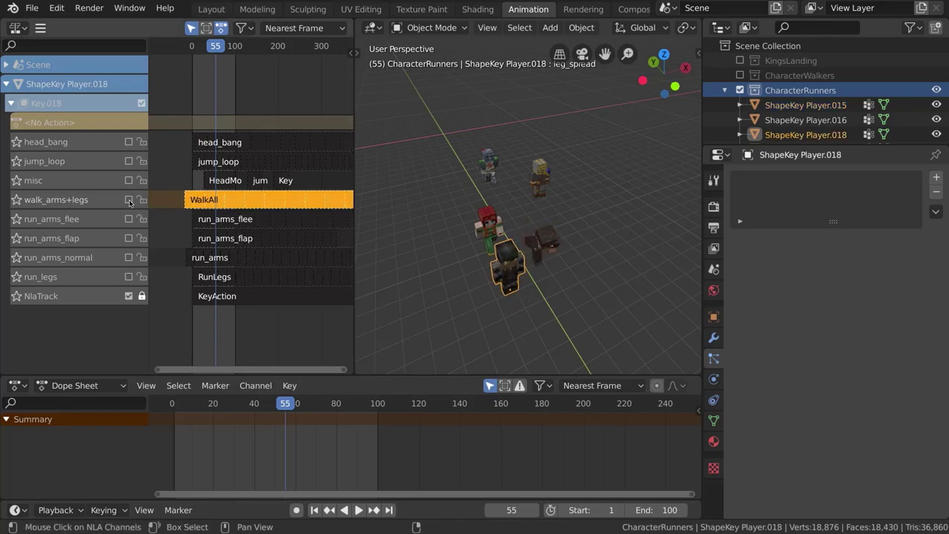
click(129, 258)
click(129, 277)
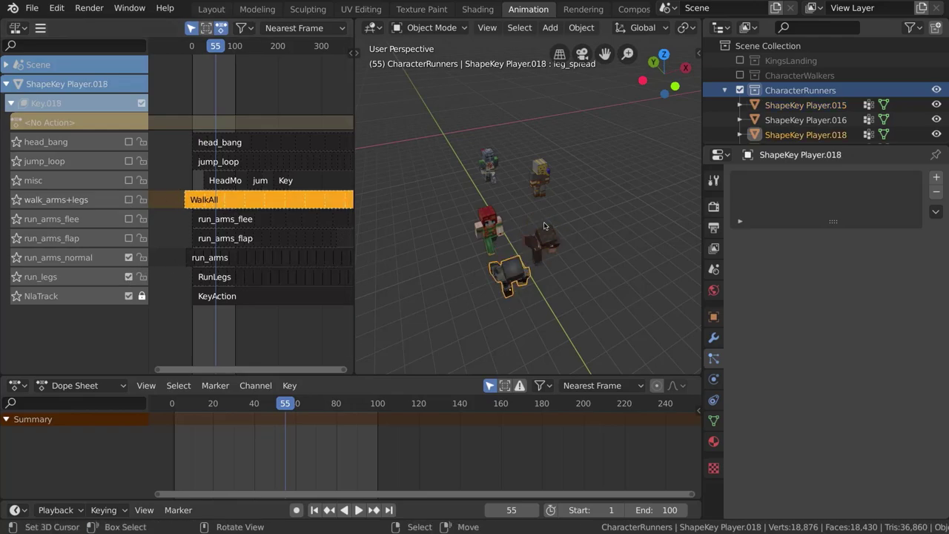
Step: For the red-haired character, turn off its walk_arms+legs track and enable run_legs and run_arms_flee
click(501, 228)
click(129, 200)
click(129, 277)
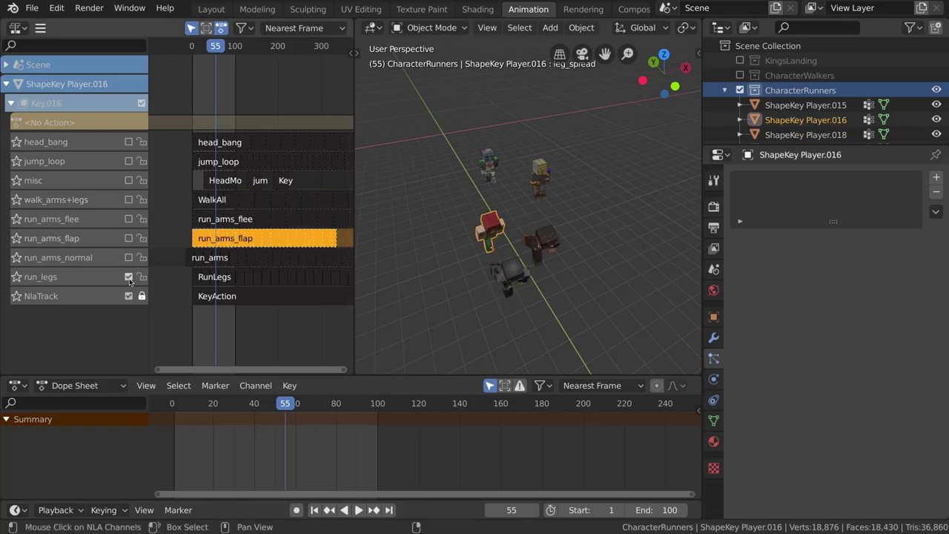
click(129, 219)
click(539, 179)
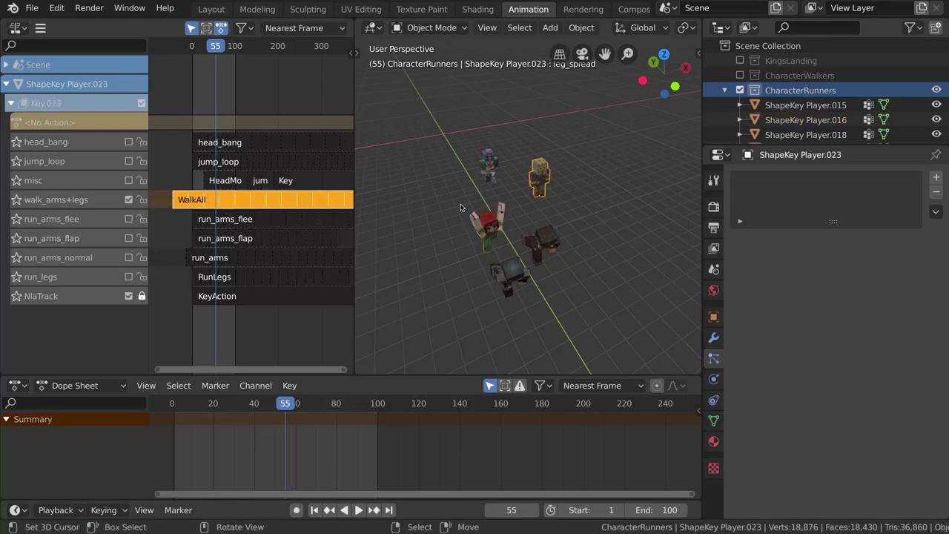
click(495, 229)
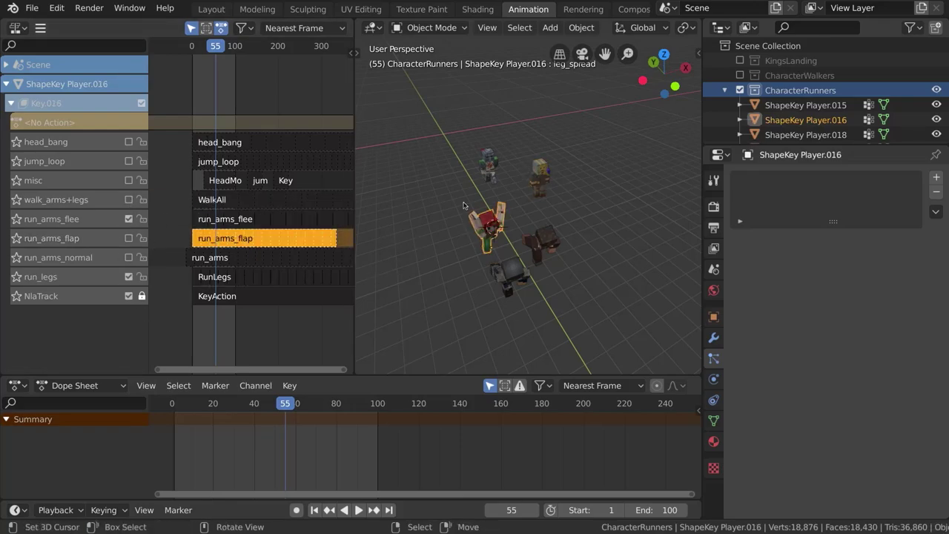
Step: Switch the blond character from the walk_arms+legs track to run_legs and run_arms_normal
click(544, 176)
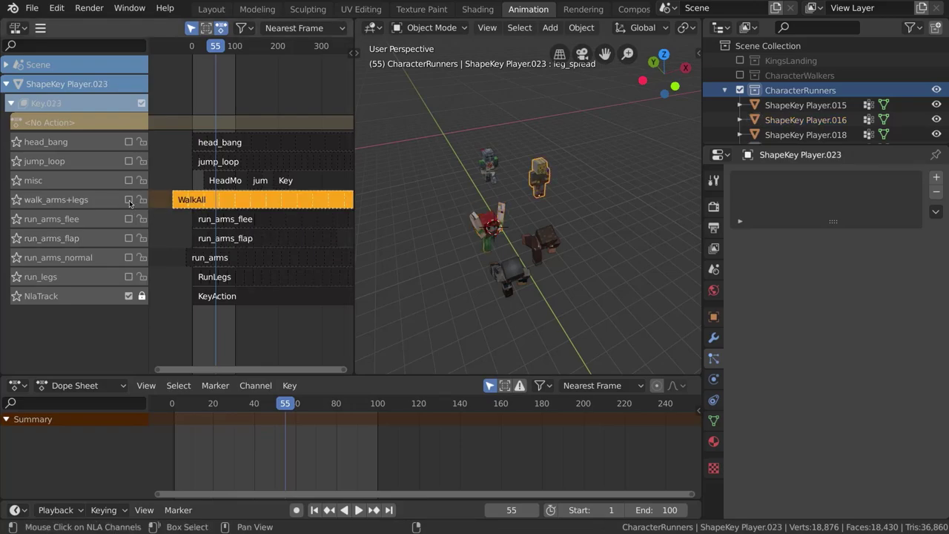
click(129, 276)
click(129, 257)
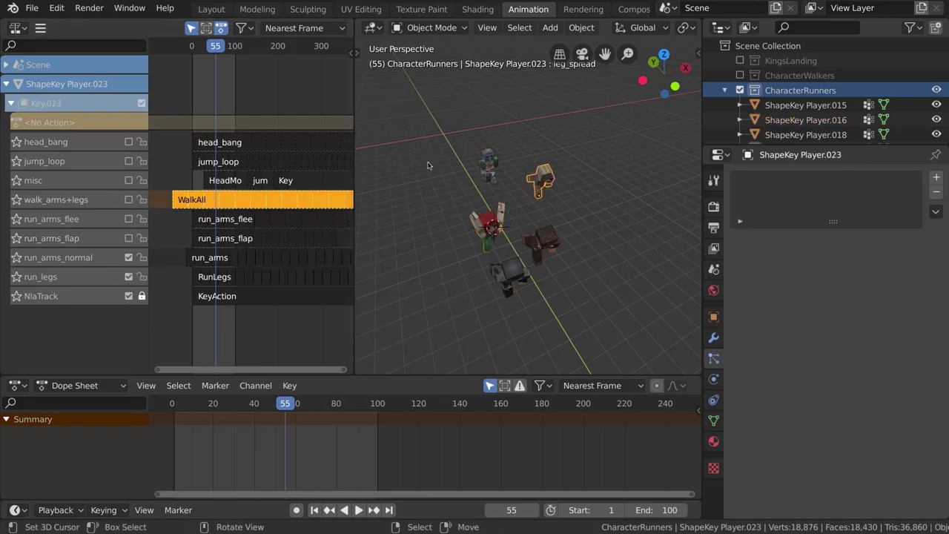
Step: Delete the farthest character, which still uses the walking track, from the CharacterRunners group
click(497, 165)
scroll(476, 187, up, 1)
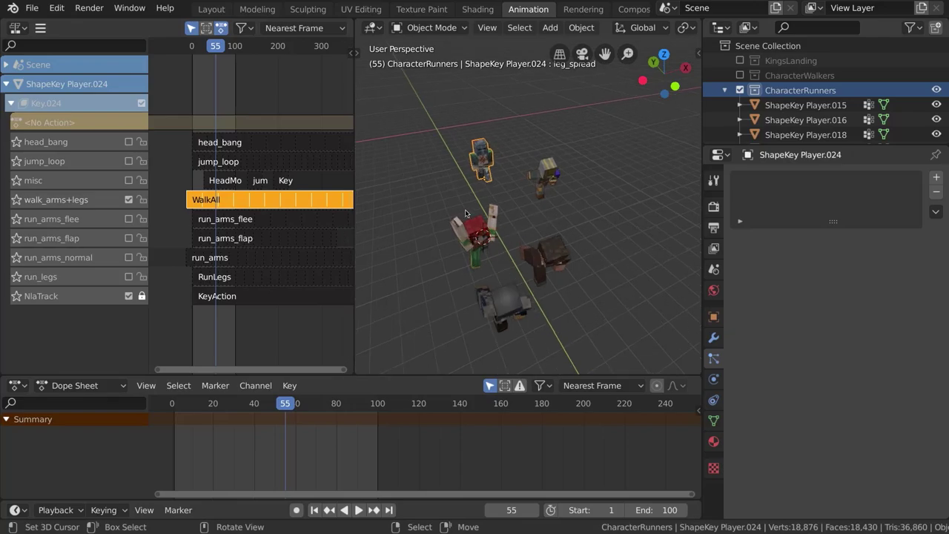
key(x)
click(477, 186)
middle_drag(476, 186, 519, 214)
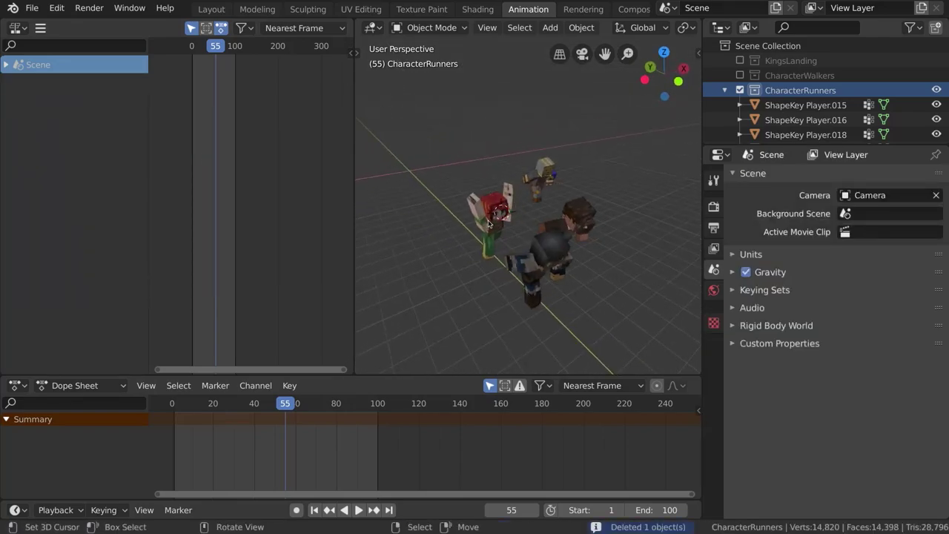
Step: Shift the black-haired character's run_arms and RunLegs strips together slightly earlier in time to offset its run cycle
click(489, 211)
click(227, 277)
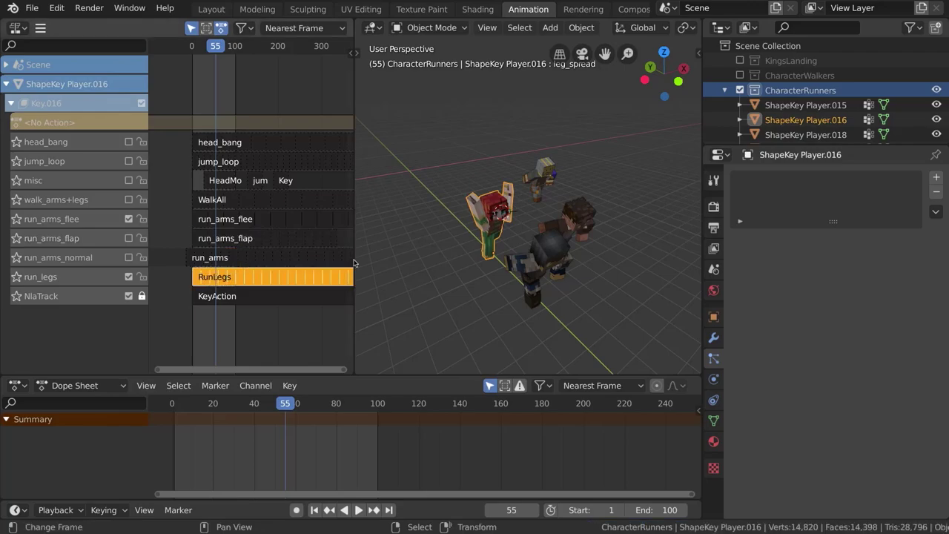
click(516, 264)
click(243, 277)
shift+click(211, 258)
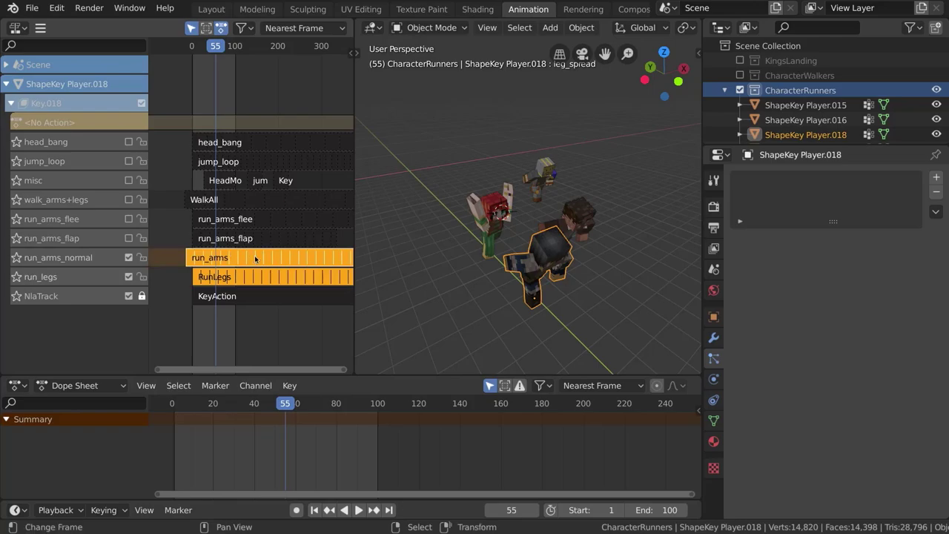
key(g)
click(200, 257)
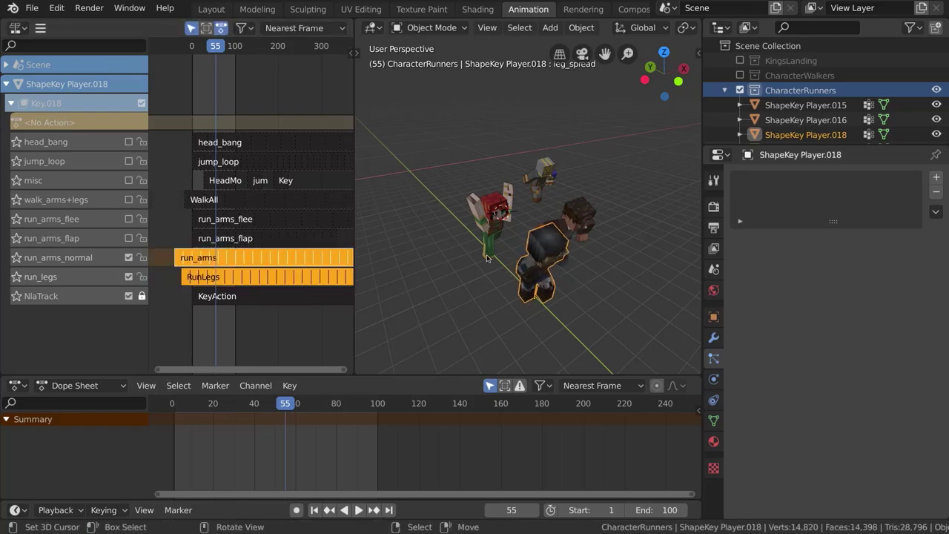
Step: Move the brown-haired character's run_arms and RunLegs strips earlier, by a larger offset than the black-haired character's
click(588, 218)
click(252, 276)
shift+click(232, 257)
key(g)
click(212, 258)
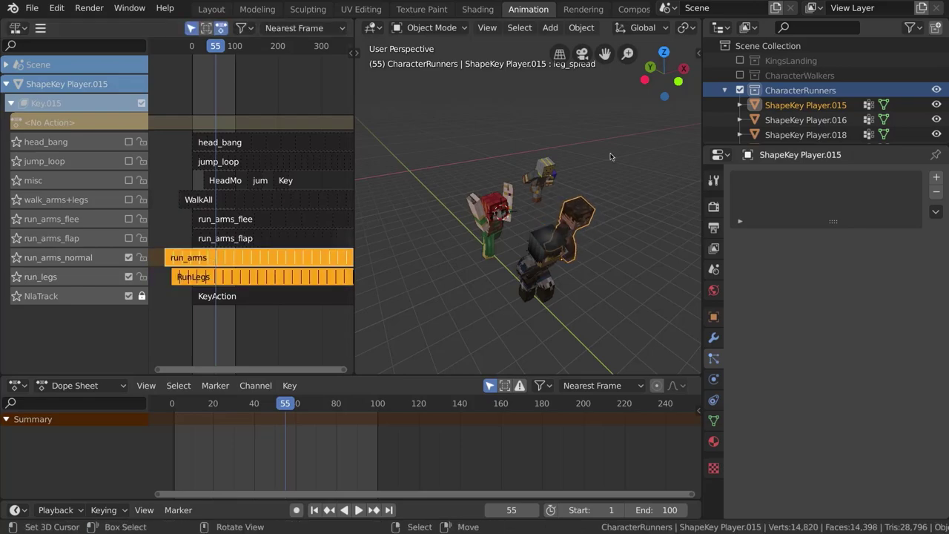
Step: Scale the blond character's run_arms and RunLegs strips shorter so that its run cycle plays faster
click(539, 178)
click(267, 276)
shift+click(266, 257)
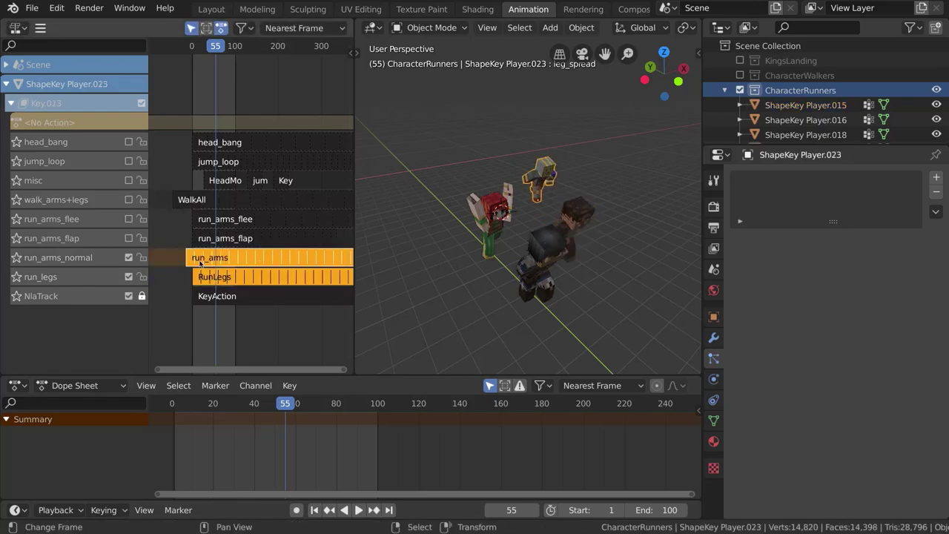
key(s)
click(501, 214)
key(s)
click(510, 217)
Step: Play the animation from frame 1 to check the run cycles of the four remaining characters
key(shift+Left)
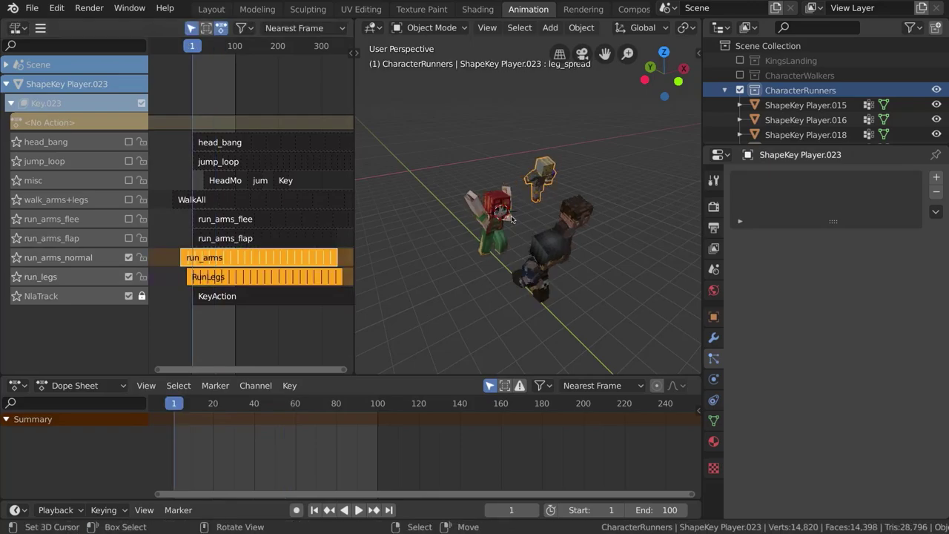
key(space)
middle_drag(512, 217, 569, 213)
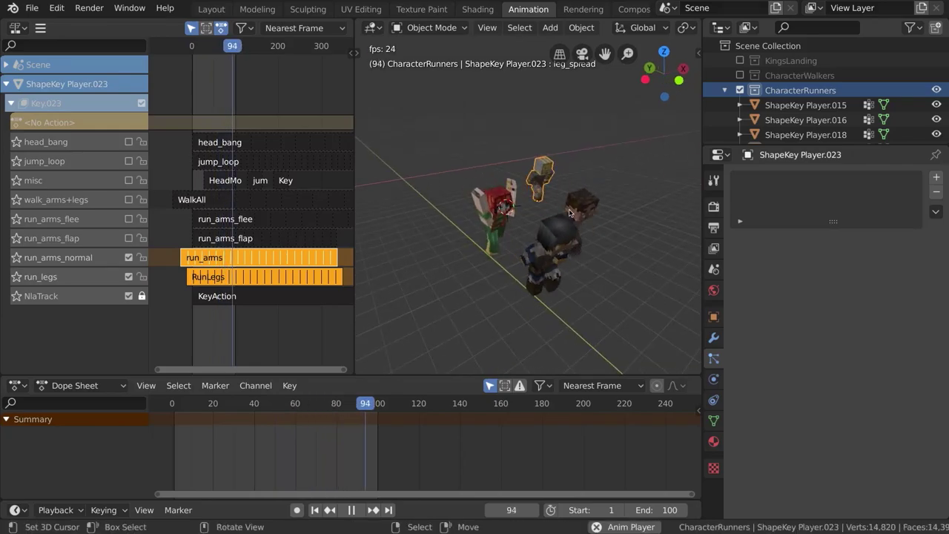
key(space)
Step: Save the file, and exclude the CharacterRunners collection while enabling CrowdSim instead
key(ctrl+s)
click(739, 89)
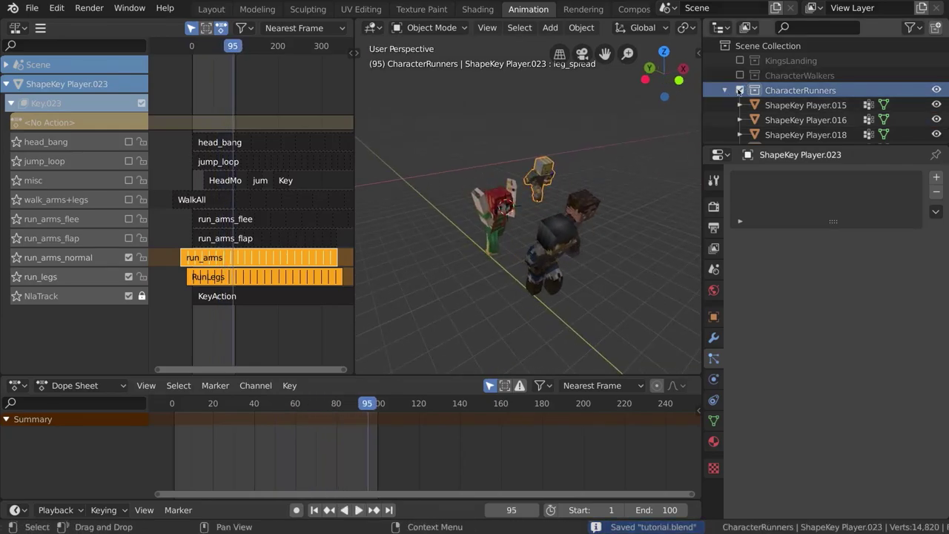
click(740, 105)
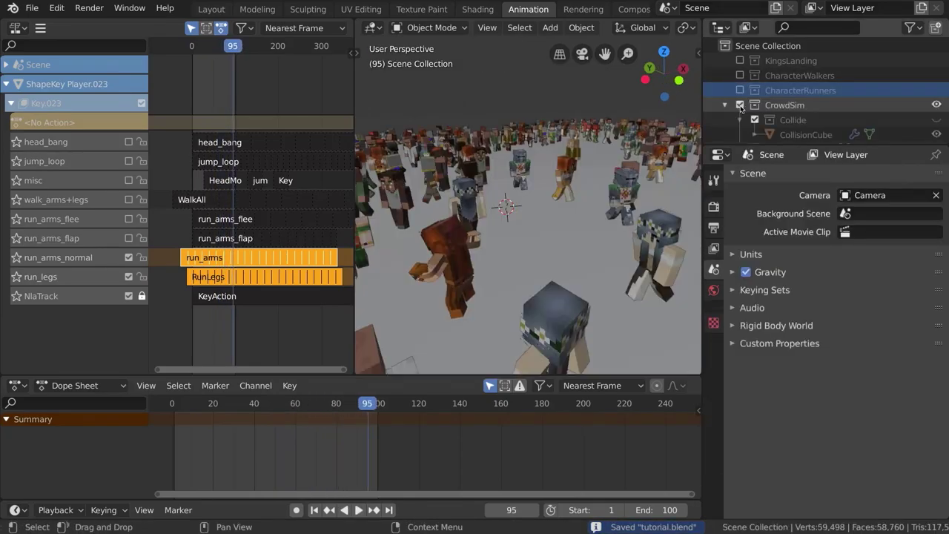
Step: Add a second particle system named Runner to CrowdEmit and give it a separate copy of the Walker settings
scroll(799, 116, down, 2)
click(784, 117)
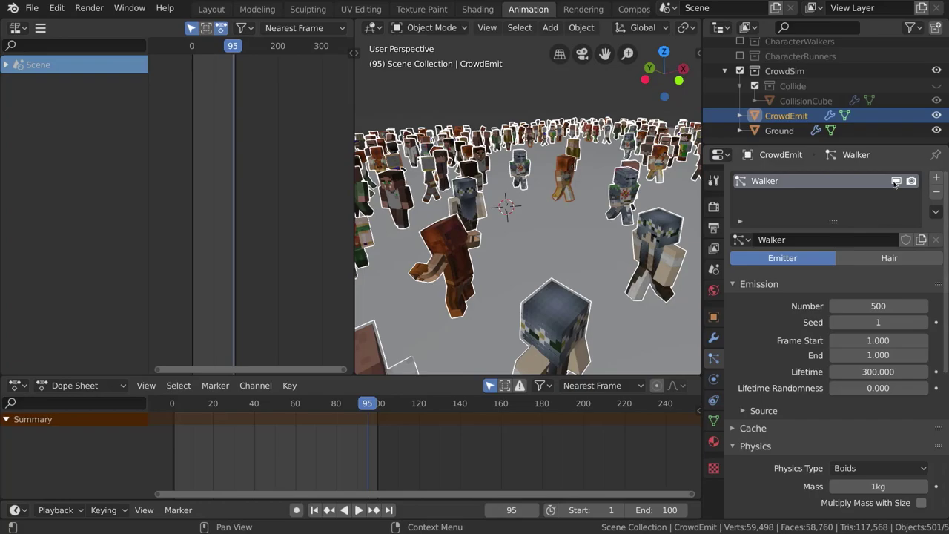
click(936, 180)
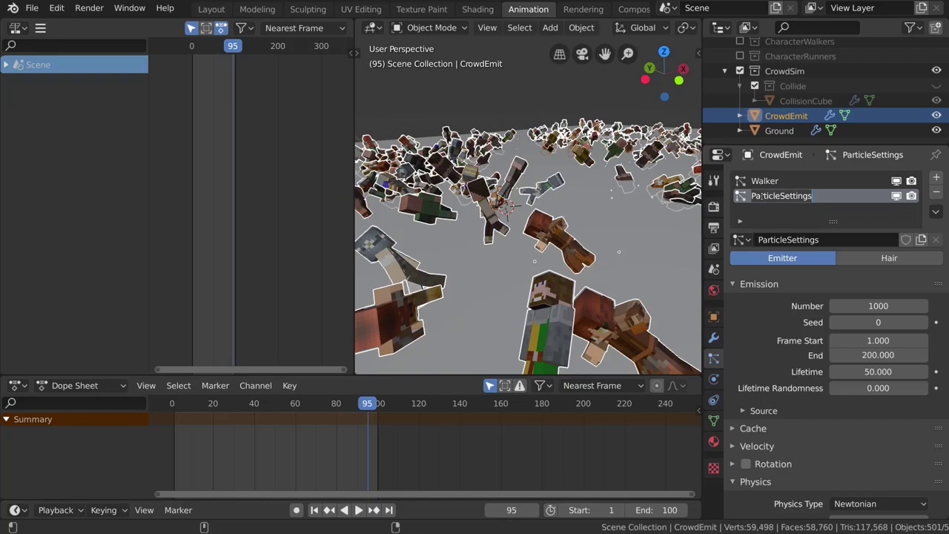
click(742, 240)
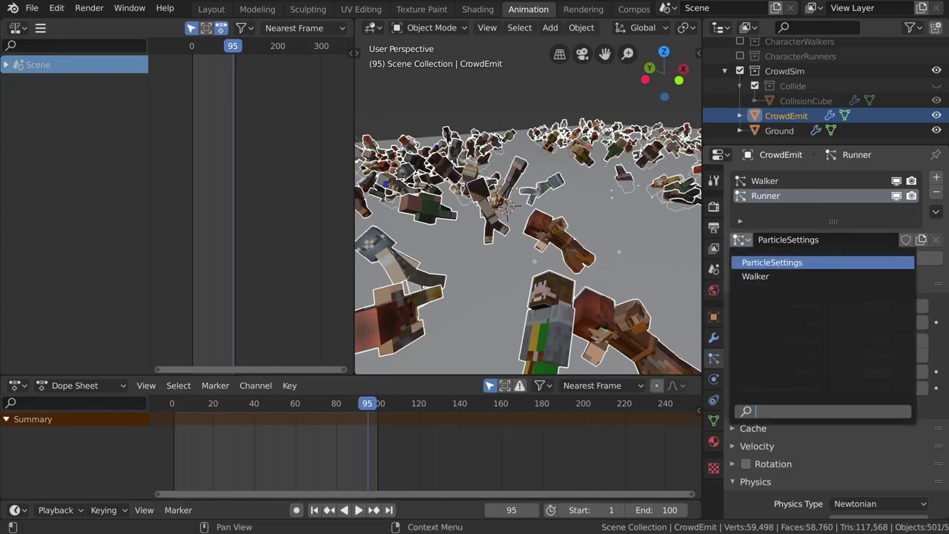
key(Return)
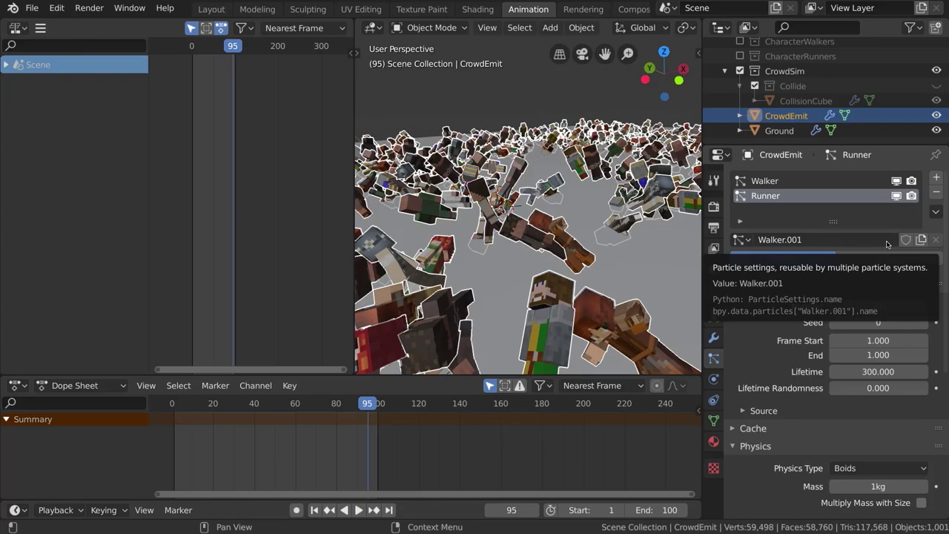
Step: Rename the copied particle settings of the Runner system to Runner
click(885, 244)
text(Runner)
key(Return)
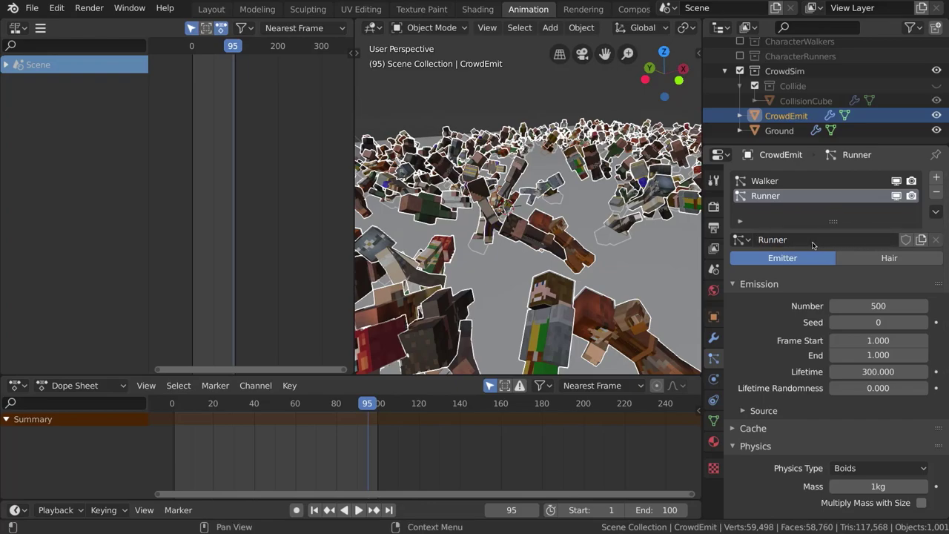
Step: Set the Runner system's emission number to 100 particles
scroll(853, 256, down, 2)
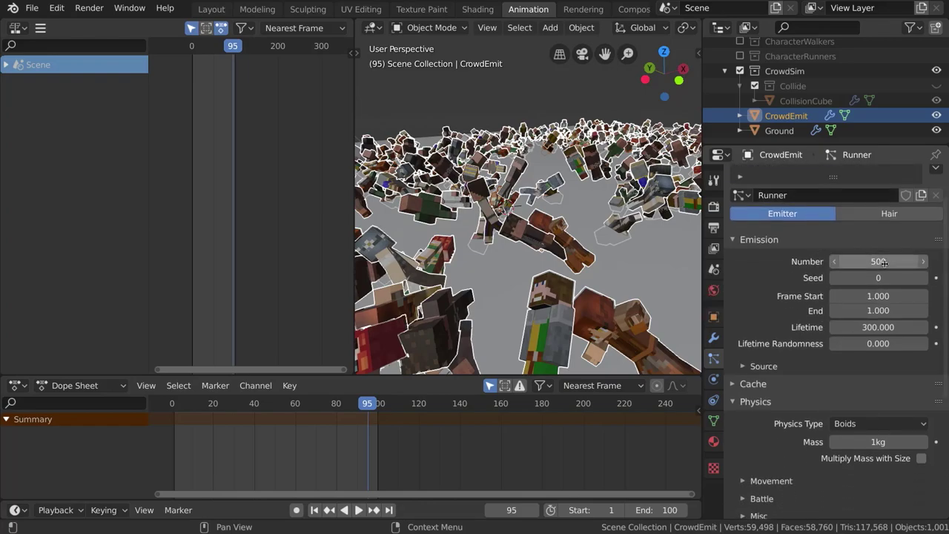
click(883, 264)
text(100)
key(Return)
Step: Set the Max Land Speed of the Runner boids to 4
scroll(786, 326, down, 7)
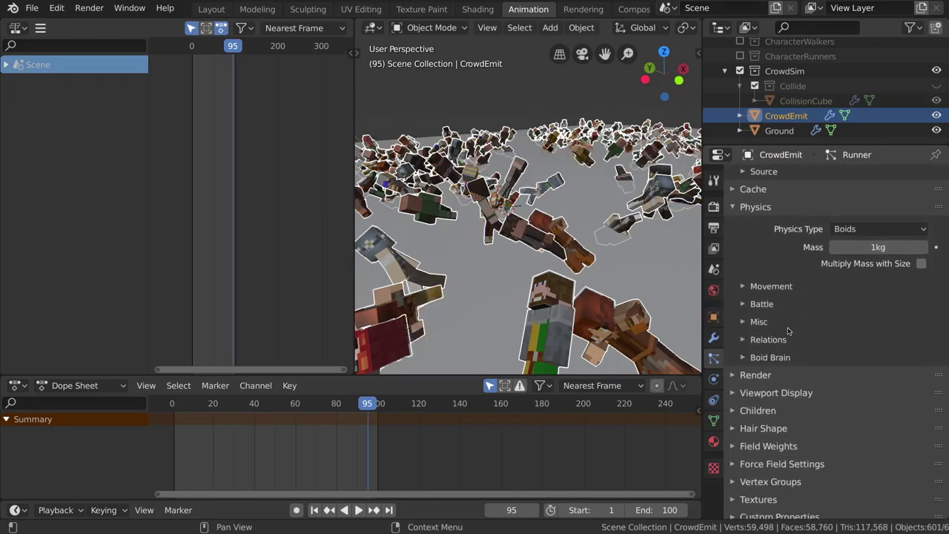
click(747, 285)
scroll(778, 337, down, 4)
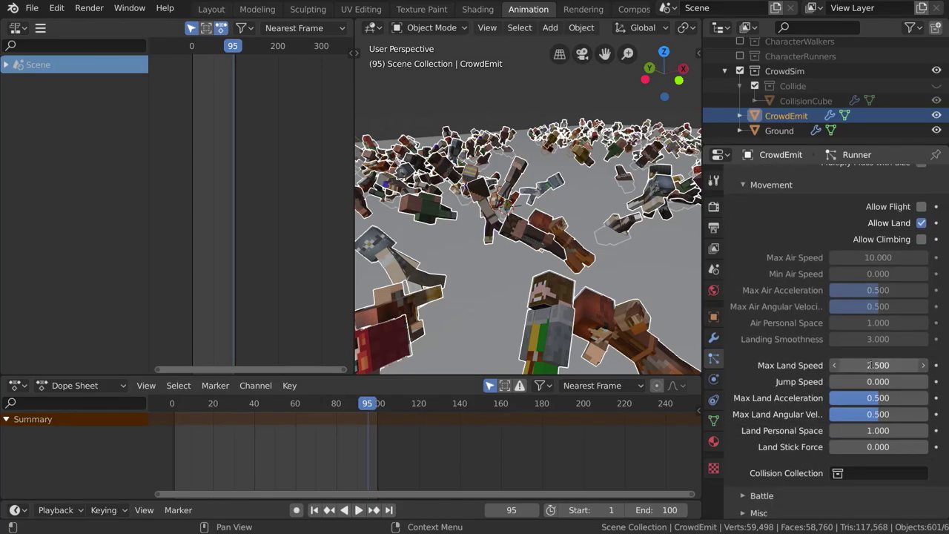
scroll(853, 363, down, 5)
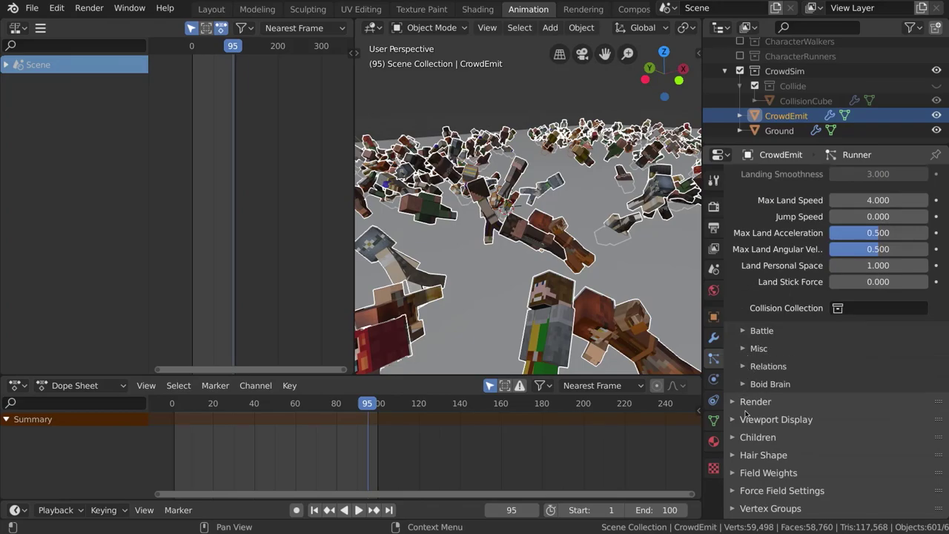
Step: Set CharacterRunners as the instance collection that the Runner particles render
scroll(745, 414, down, 1)
click(734, 369)
scroll(835, 354, down, 2)
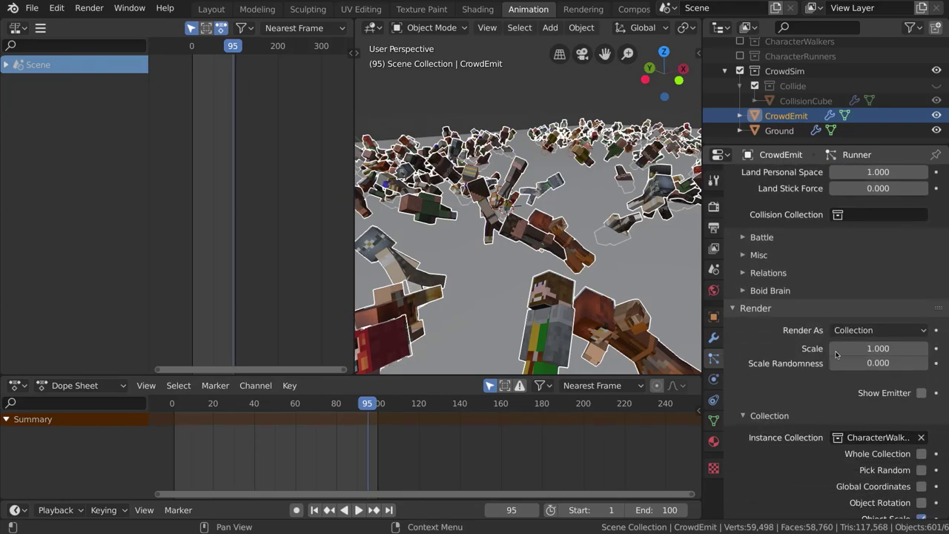
scroll(881, 341, down, 1)
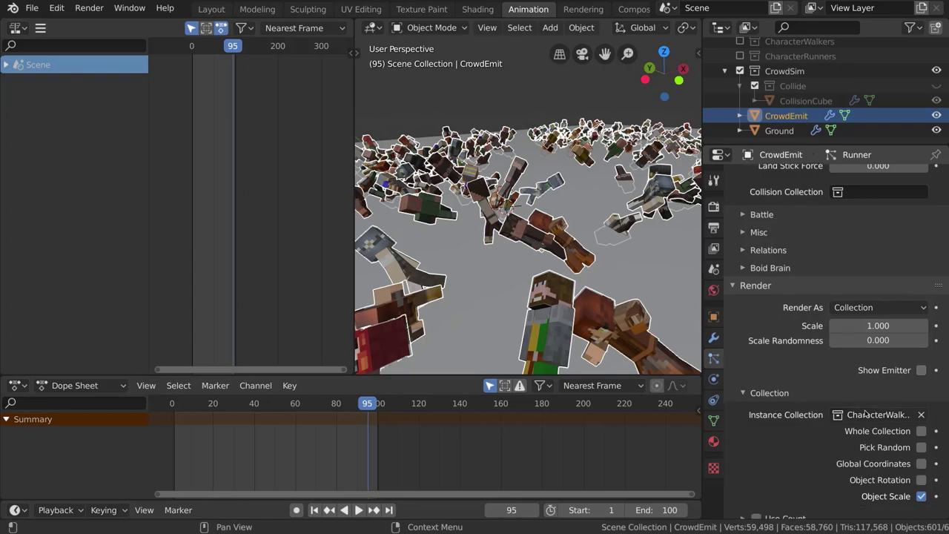
click(862, 411)
click(812, 261)
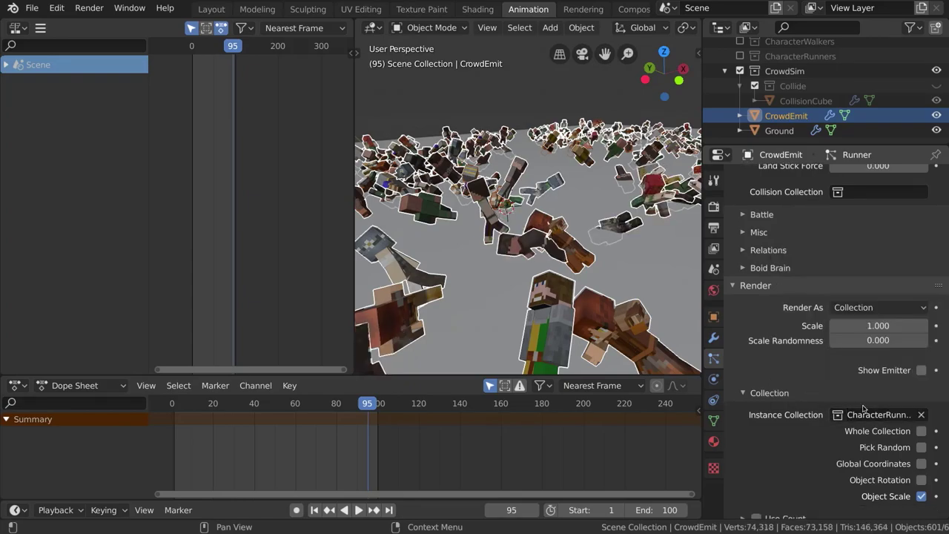
Step: Return the timeline to frame 1 and switch to the Layout workspace with the crowd in view
key(shift+Left)
middle_drag(615, 226, 562, 168)
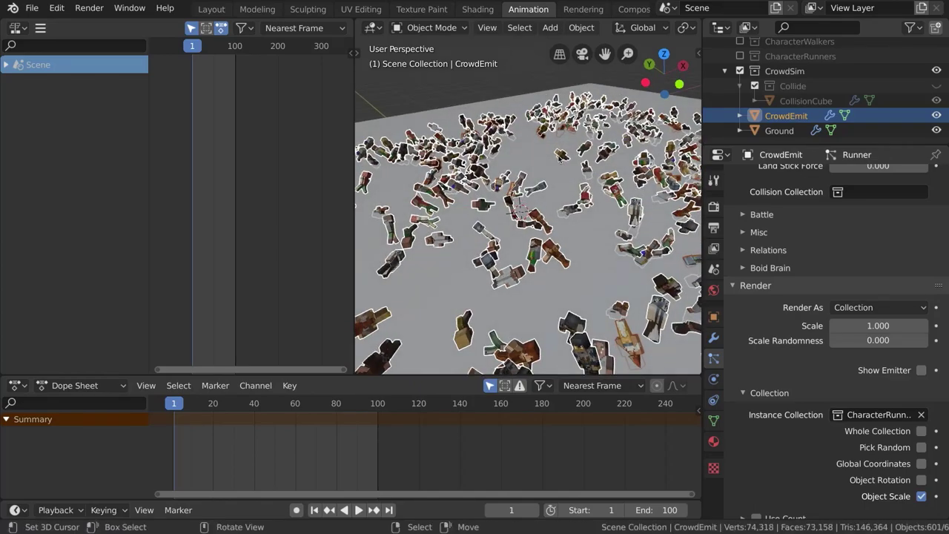
click(211, 8)
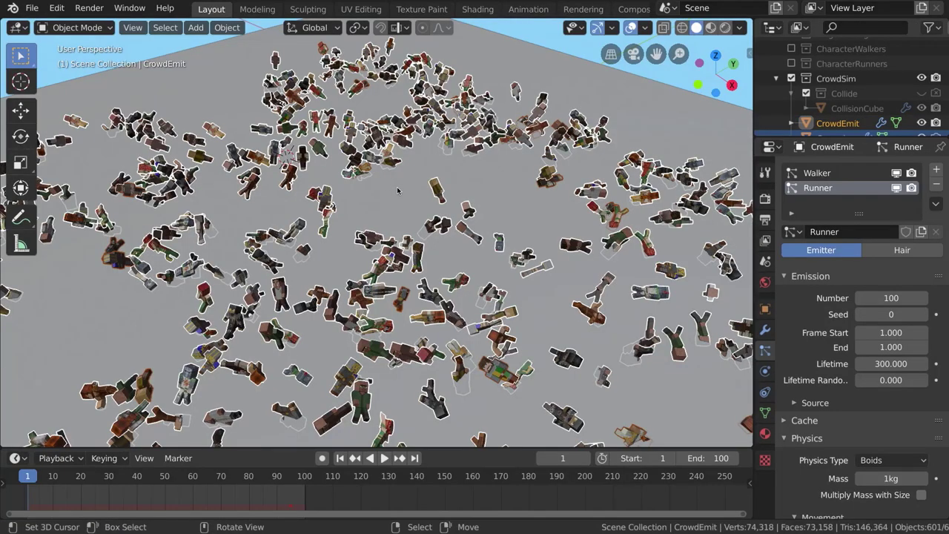
Step: Play back the crowd simulation twice, pausing to examine how the Runner particles move among the walkers
scroll(397, 190, down, 2)
key(space)
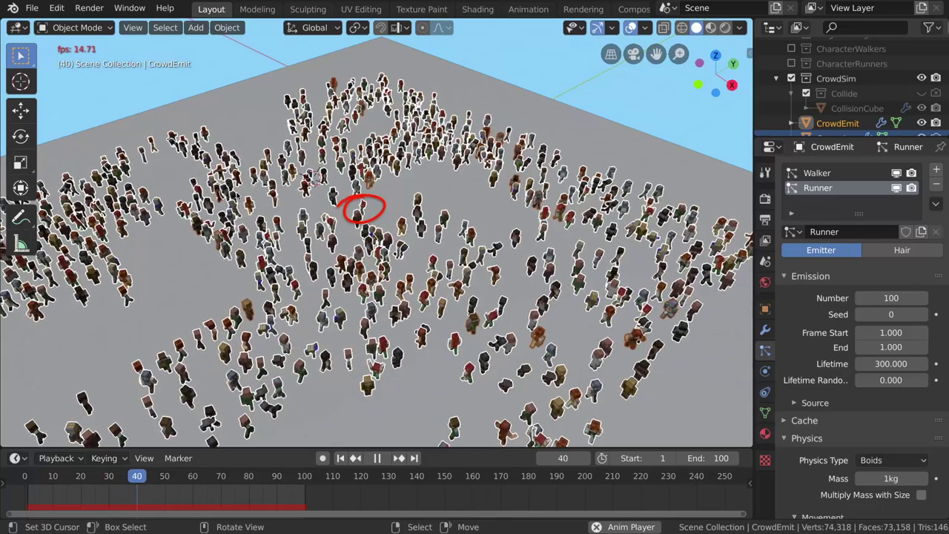
key(space)
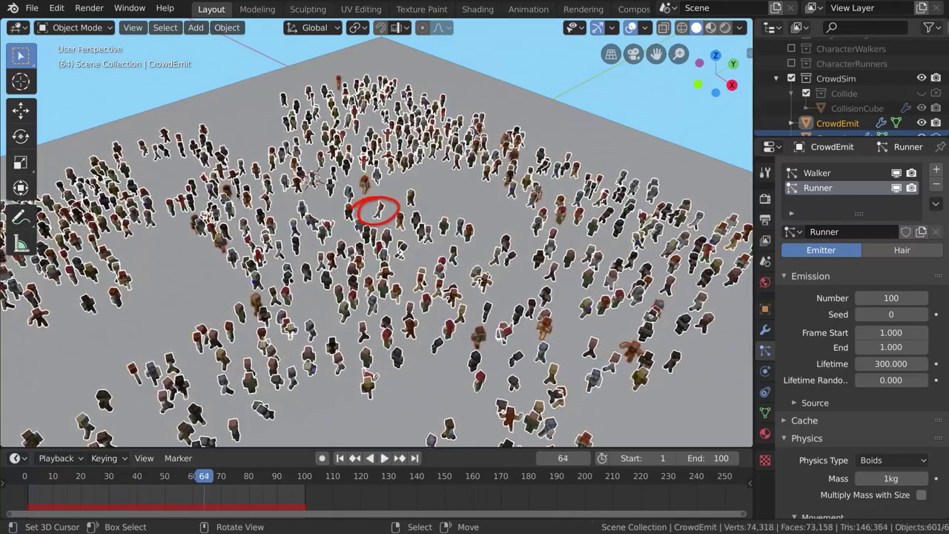
key(space)
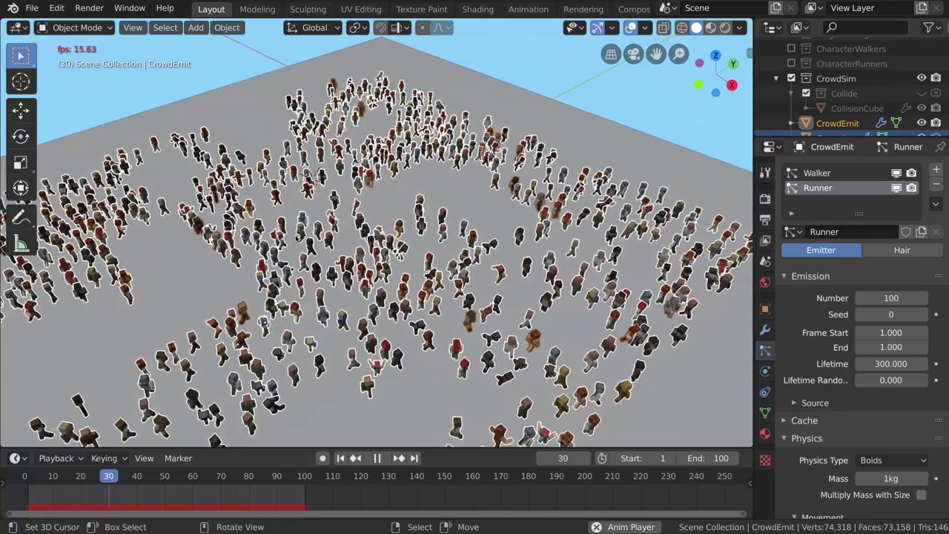
key(space)
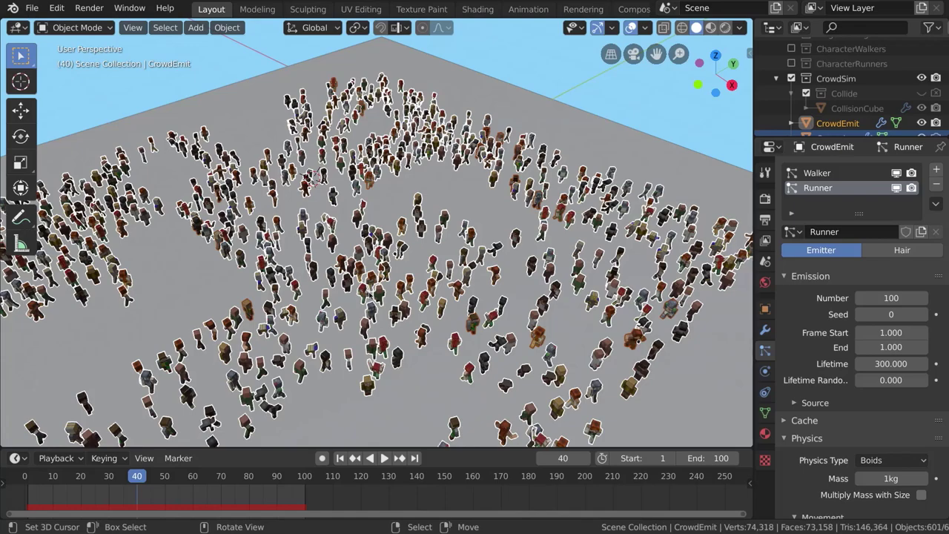
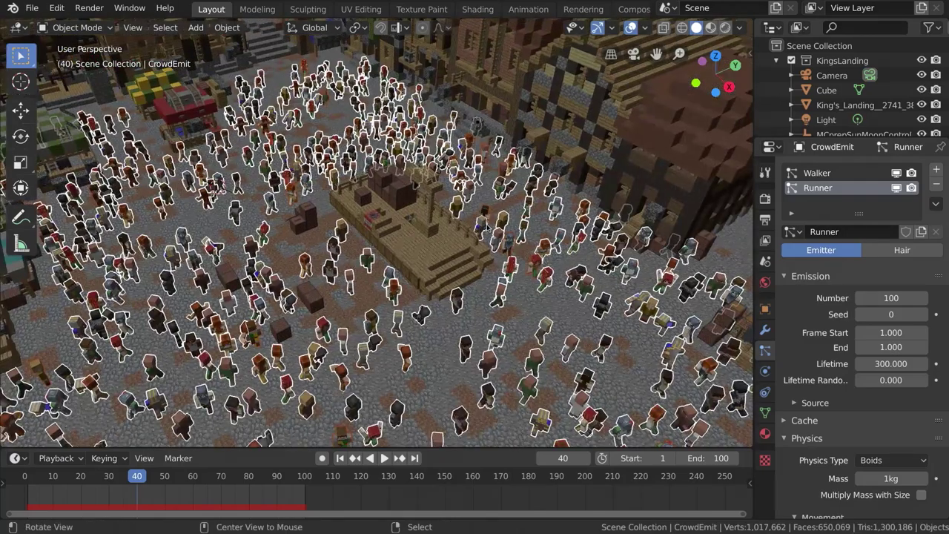
Step: Replay the simulation from the first frame and examine the crowd in the KingsLanding square from afar and up close
middle_drag(333, 244, 377, 239)
key(shift+Left)
key(space)
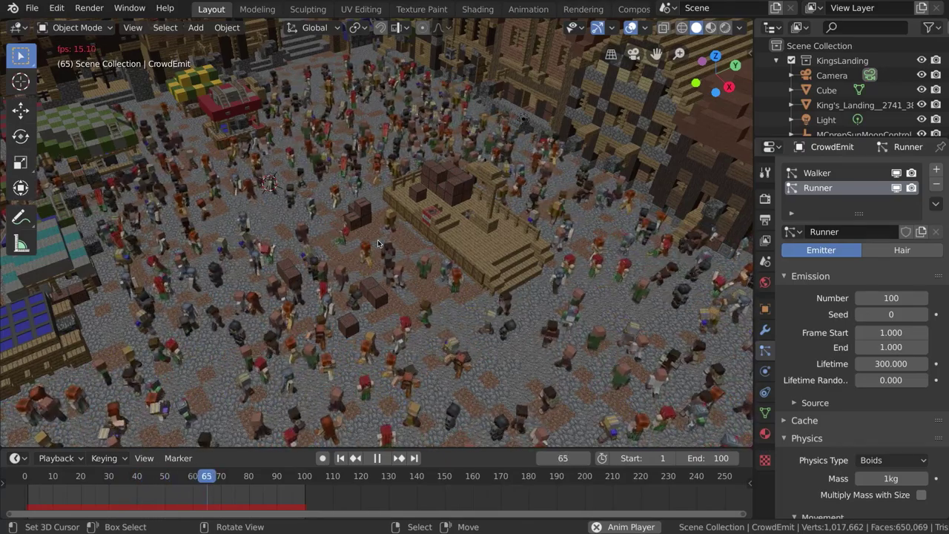
scroll(377, 242, down, 2)
scroll(377, 242, down, 3)
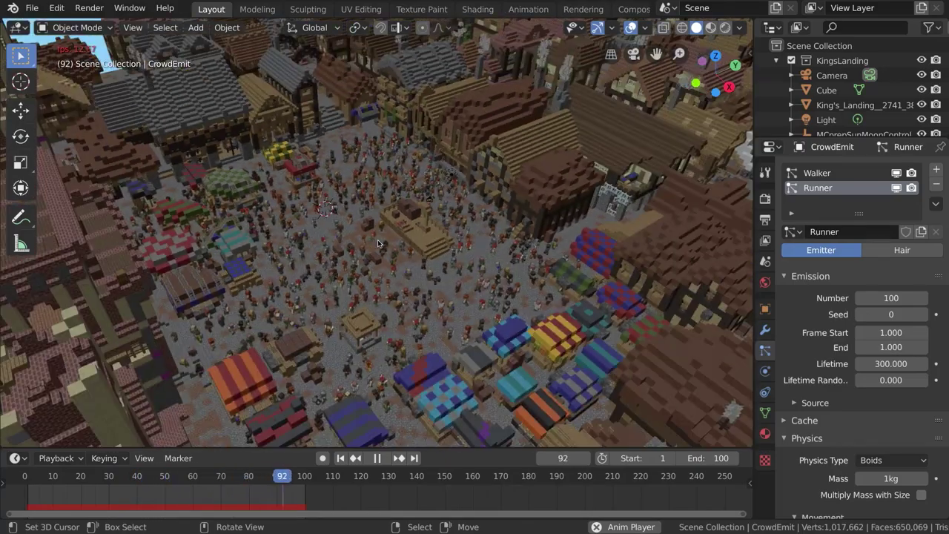
middle_drag(365, 301, 401, 289)
scroll(411, 281, up, 6)
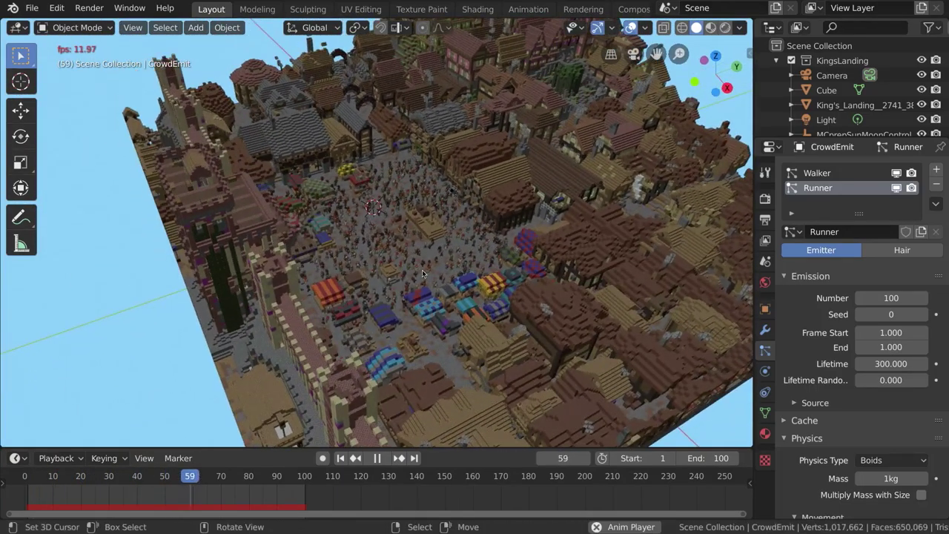
scroll(422, 273, up, 8)
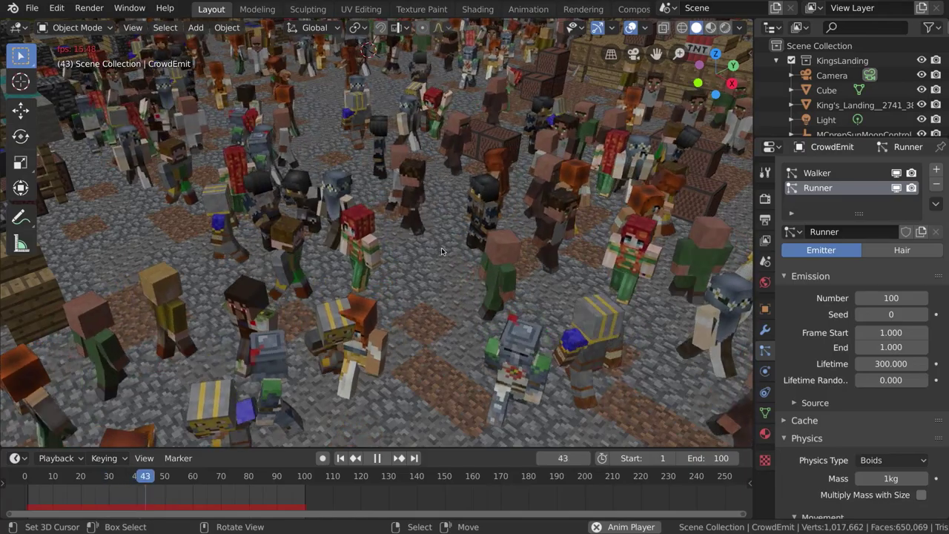
mouse_move(441, 251)
middle_down()
mouse_move(424, 250)
mouse_move(453, 243)
middle_up()
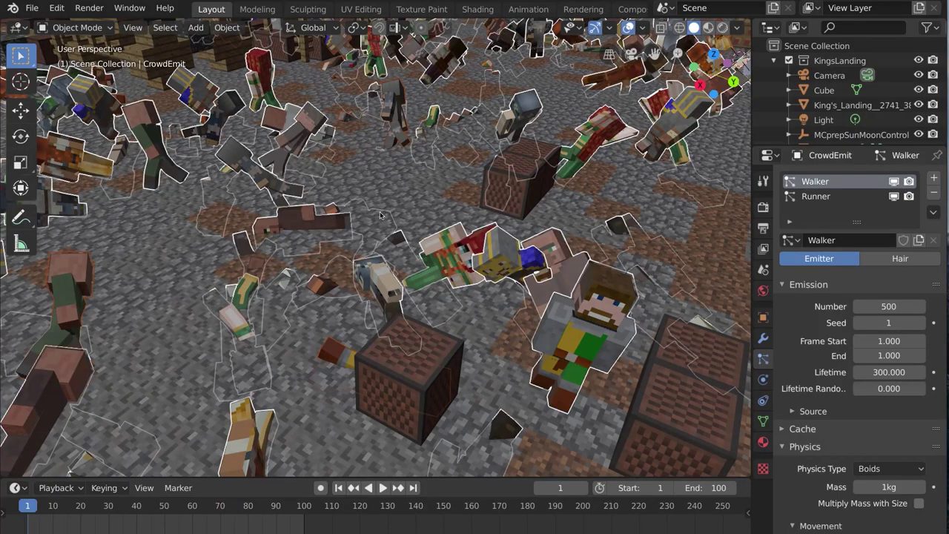
Step: Set the emission seed to 2 for Walker and 1 for Runner, and replay the crowd from the first frame
key(space)
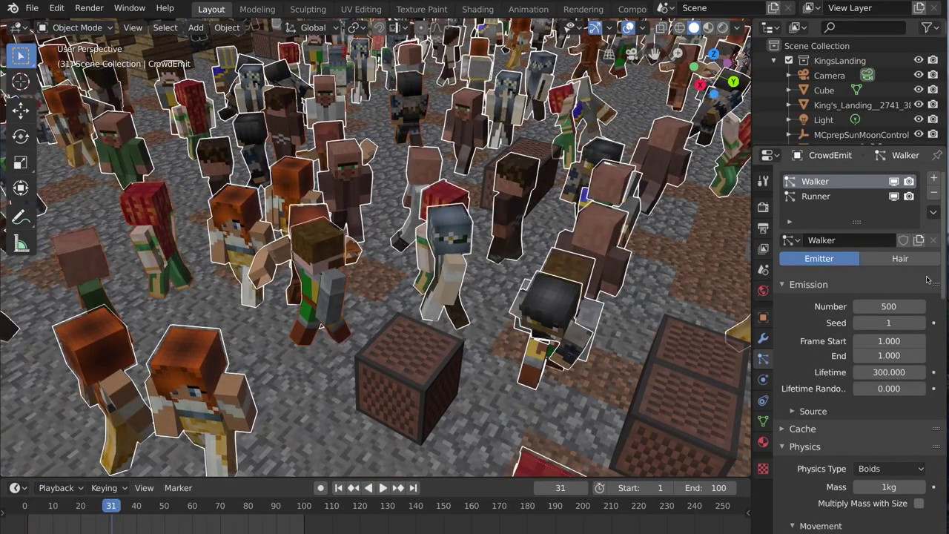
click(920, 324)
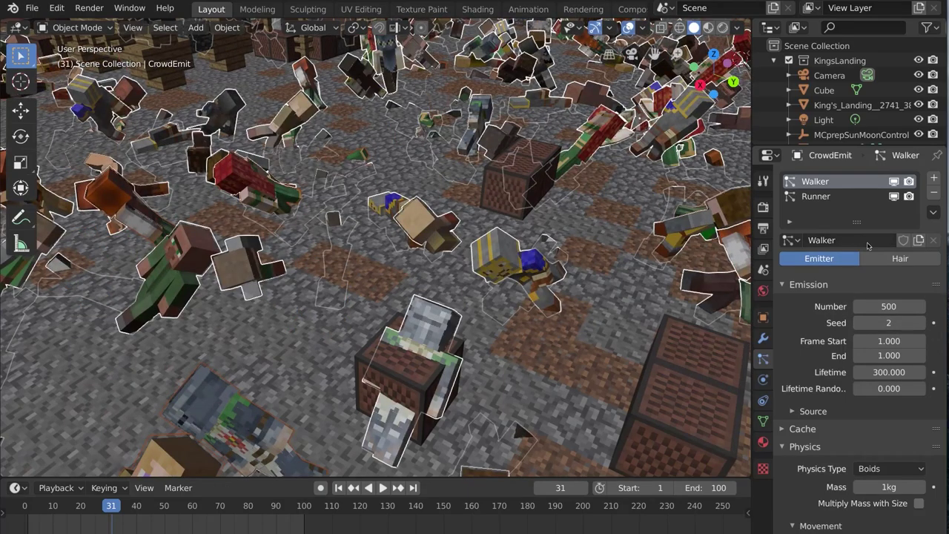
click(821, 197)
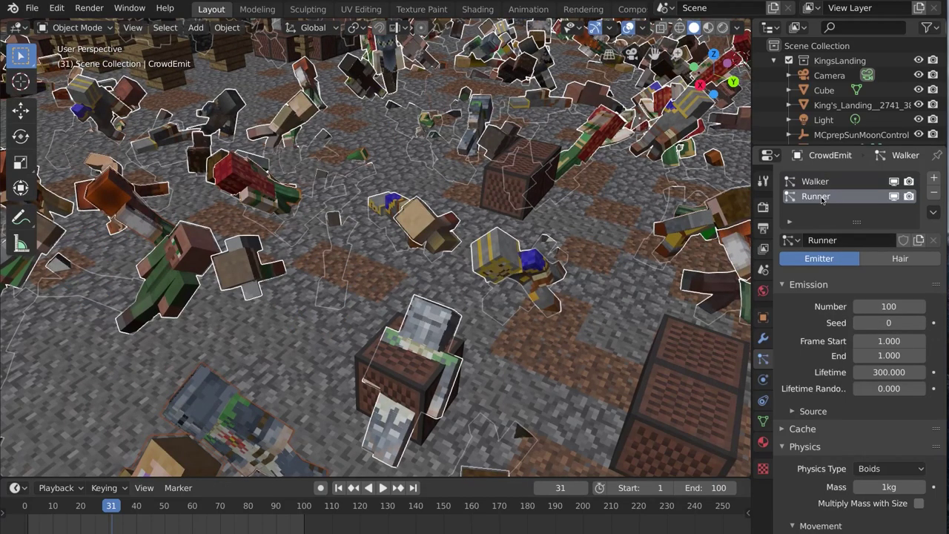
click(922, 329)
key(shift+Left)
key(space)
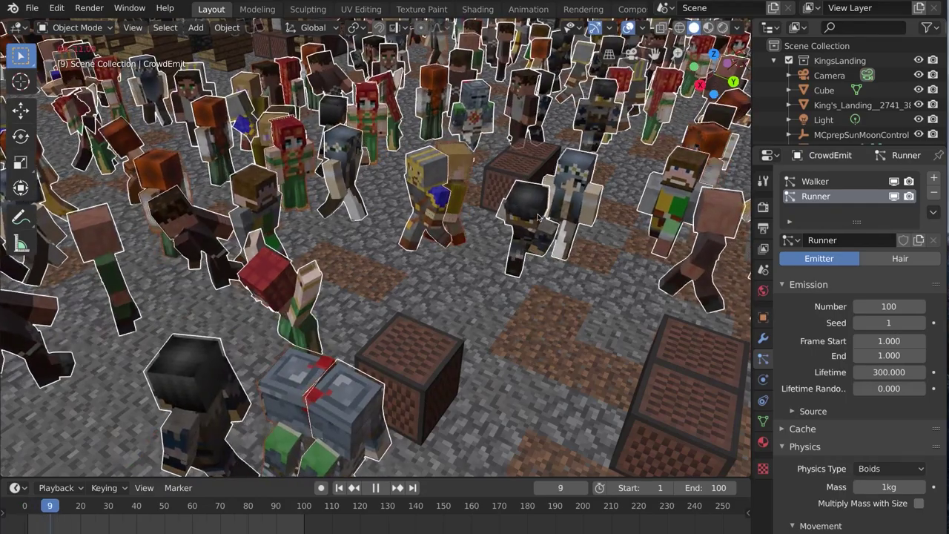
key(space)
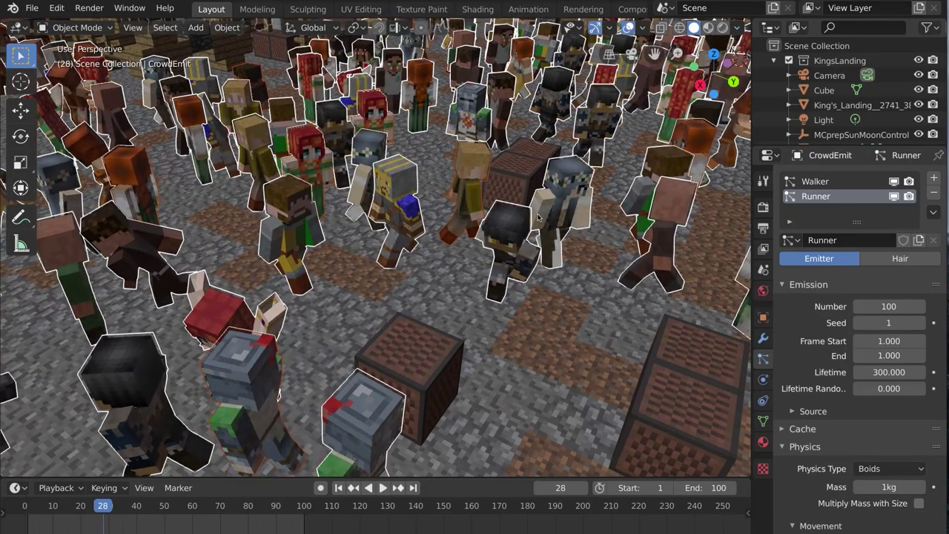
Step: Set the Runner seed to 2 and the Walker seed to 3, and preview the new crowd arrangement
click(923, 324)
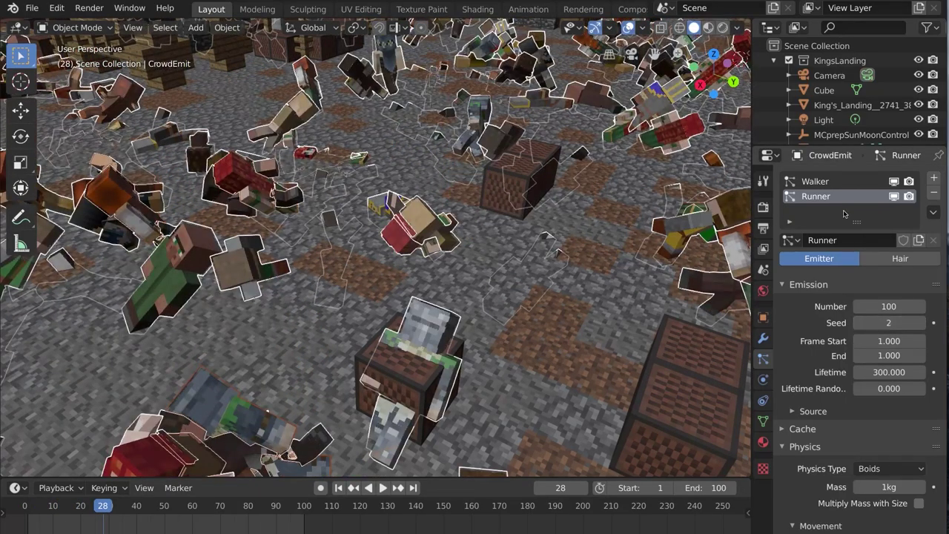
click(815, 182)
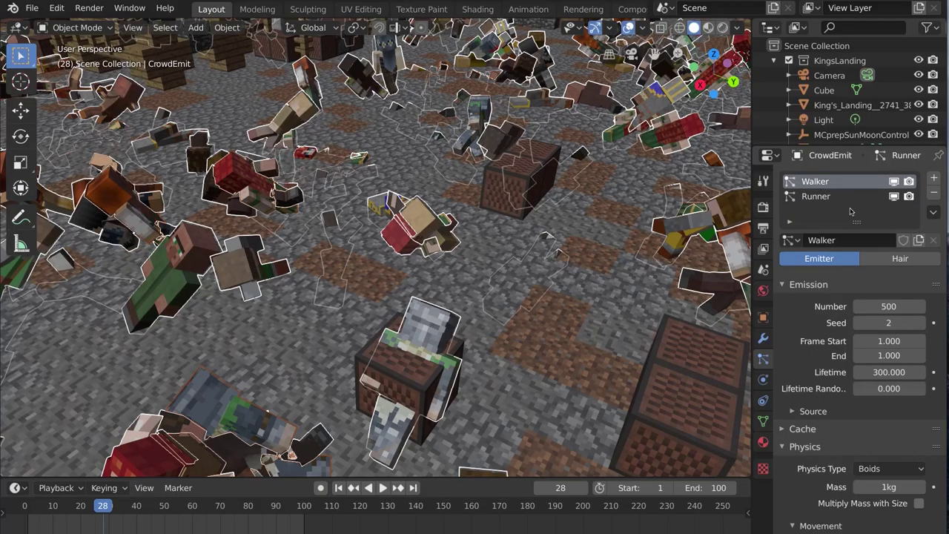
click(920, 322)
key(space)
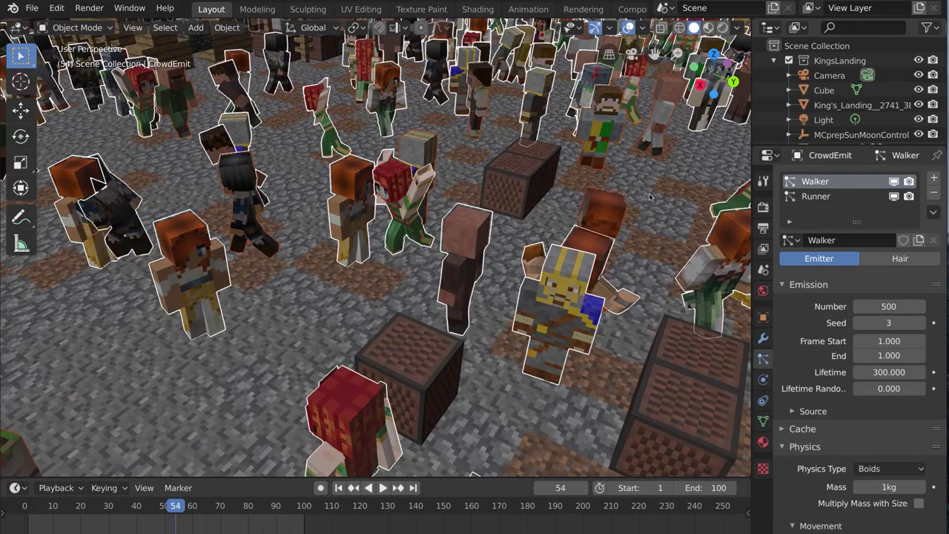
key(shift+Left)
key(space)
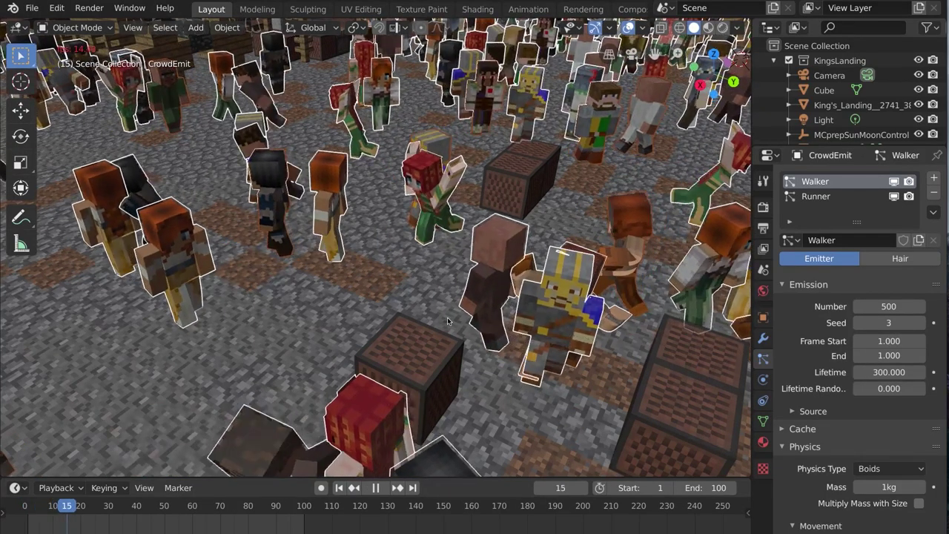
key(space)
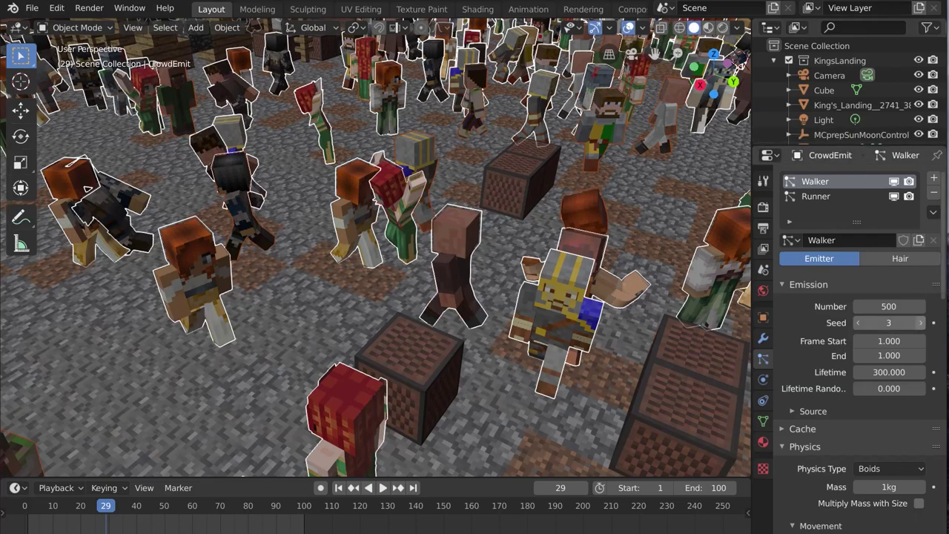
Step: Raise the Walker seed by one, set the Runner seed to 3, and replay from the first frame
click(921, 325)
click(819, 197)
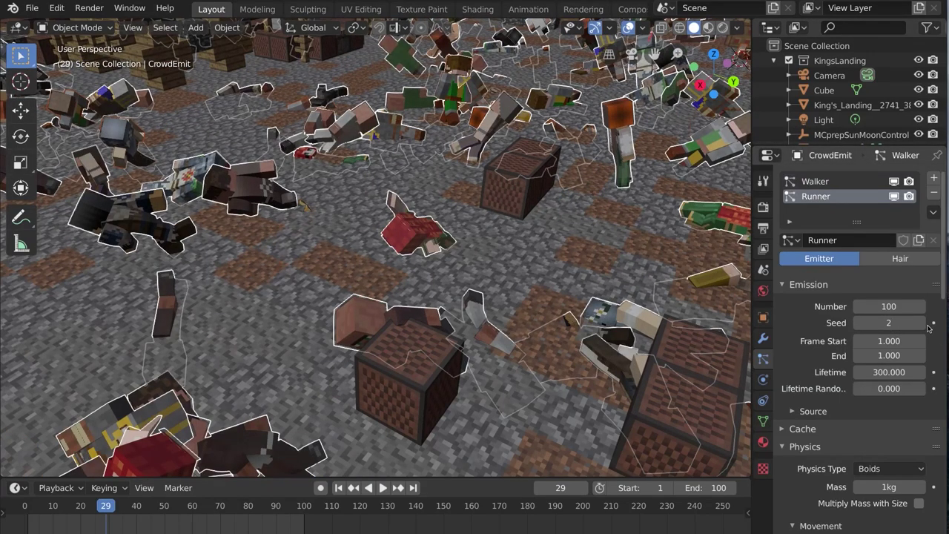
click(921, 322)
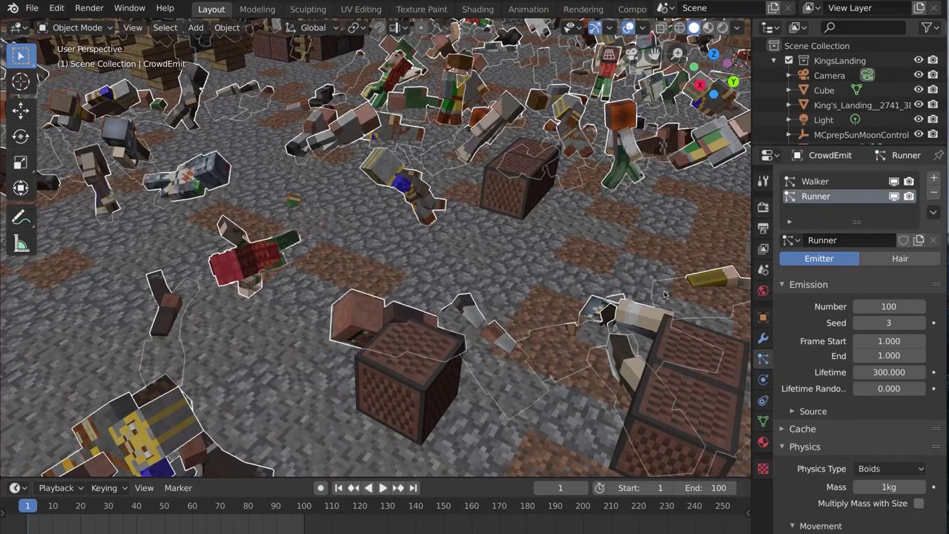
key(shift+Left)
key(space)
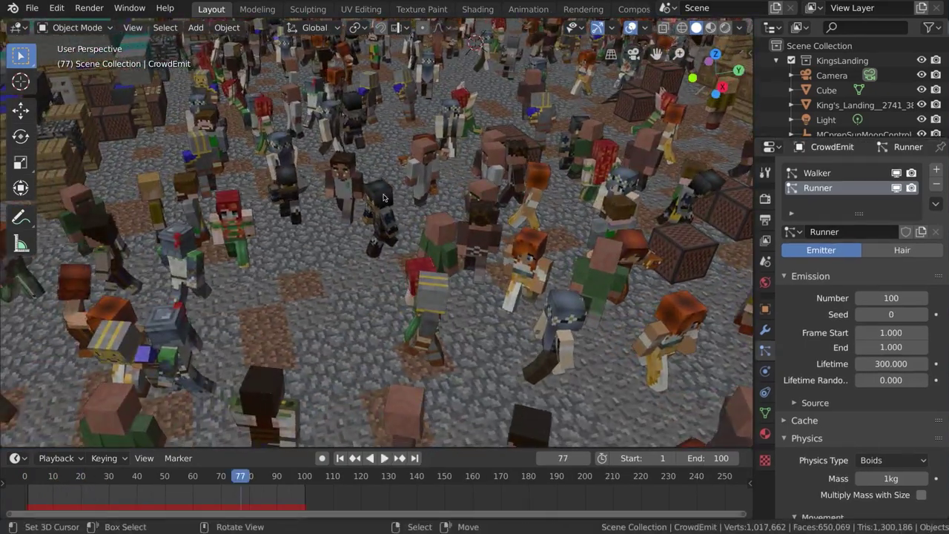
Step: Preview the walking figures at close range and set the Runner boids' Max Land Acceleration to 0.847
scroll(383, 198, up, 5)
key(space)
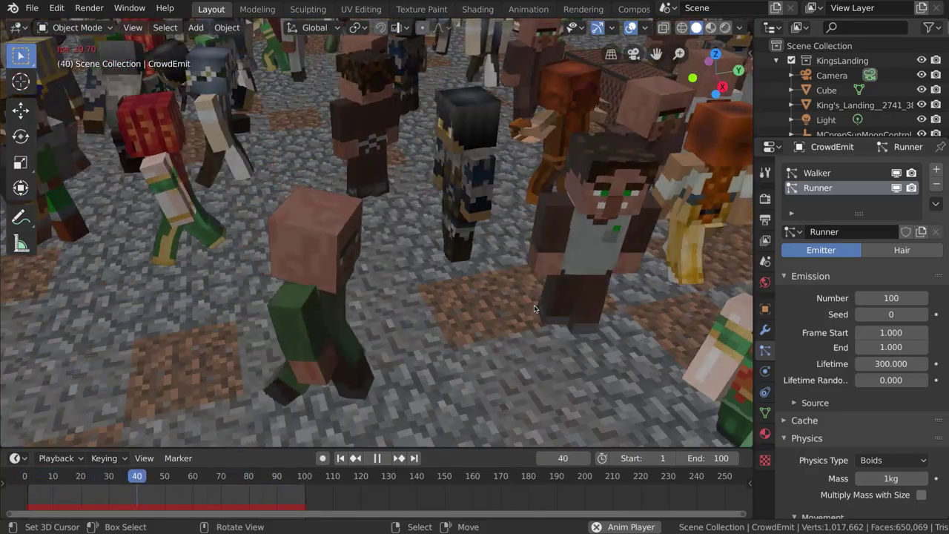
key(space)
scroll(780, 350, down, 12)
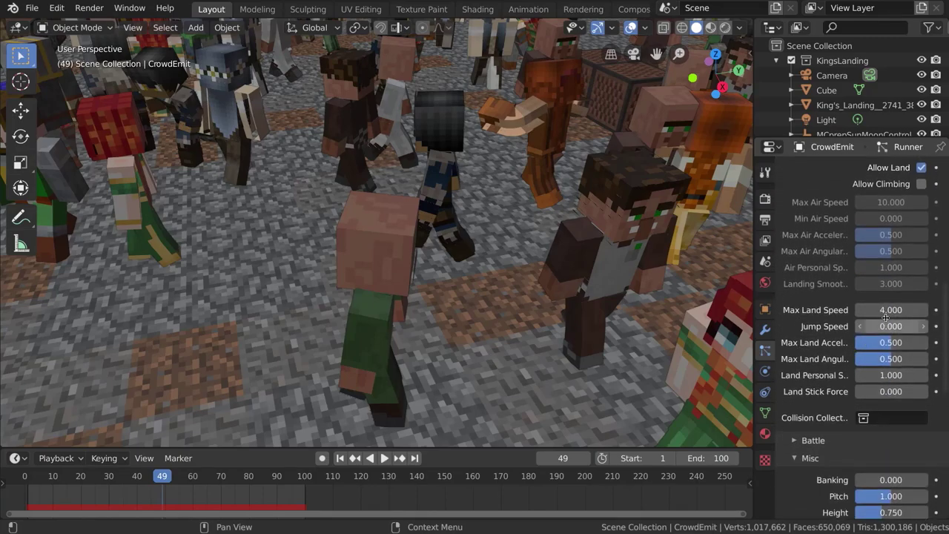
drag(890, 342, 918, 342)
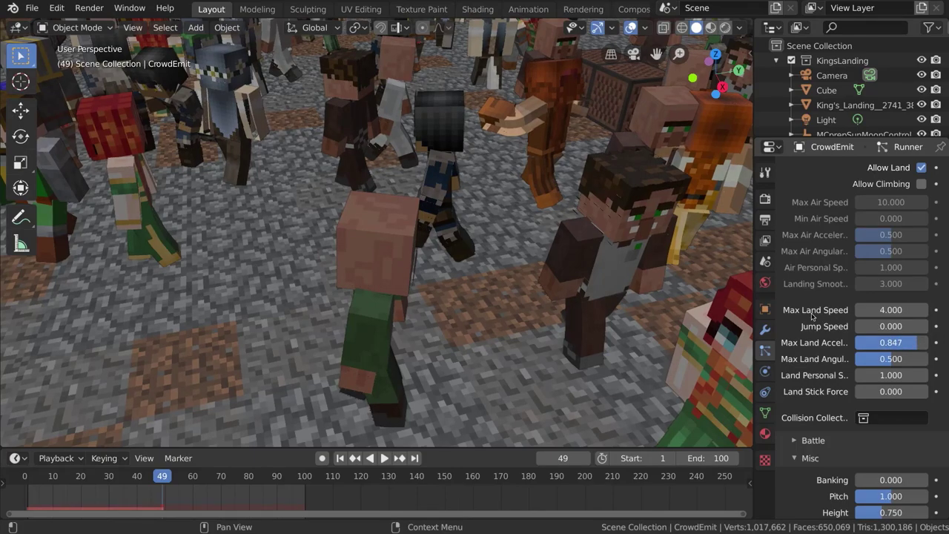
Step: Set the Max Land Acceleration of the Walker boids to 0.680
scroll(813, 315, up, 15)
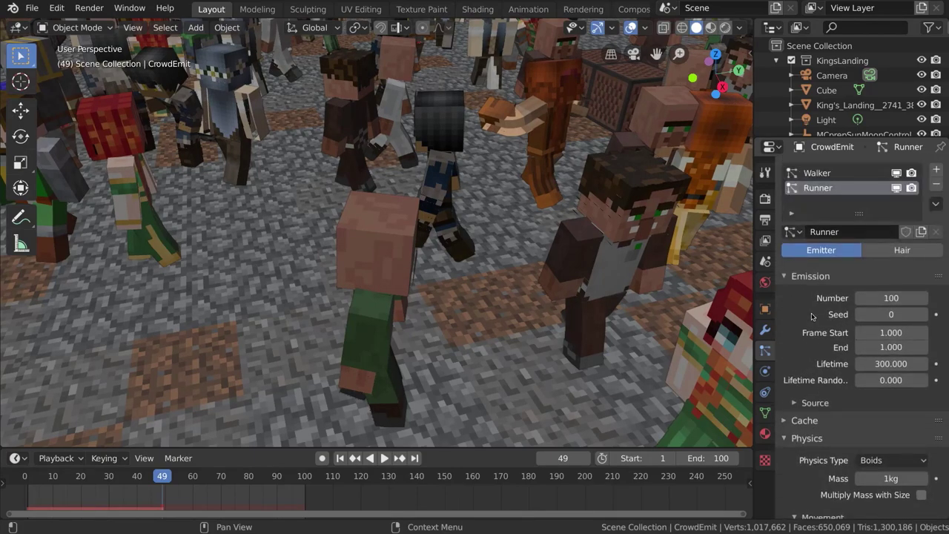
click(817, 173)
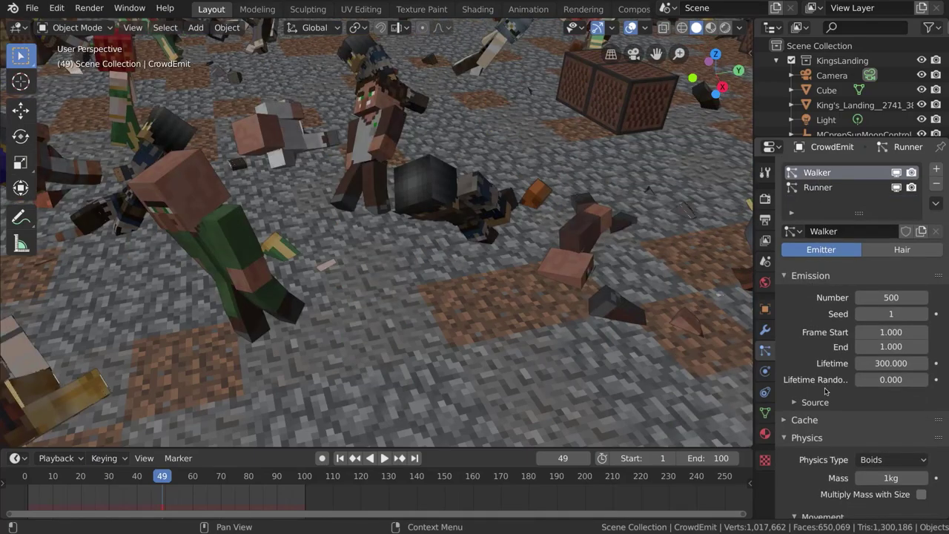
scroll(824, 391, down, 15)
drag(873, 357, 882, 357)
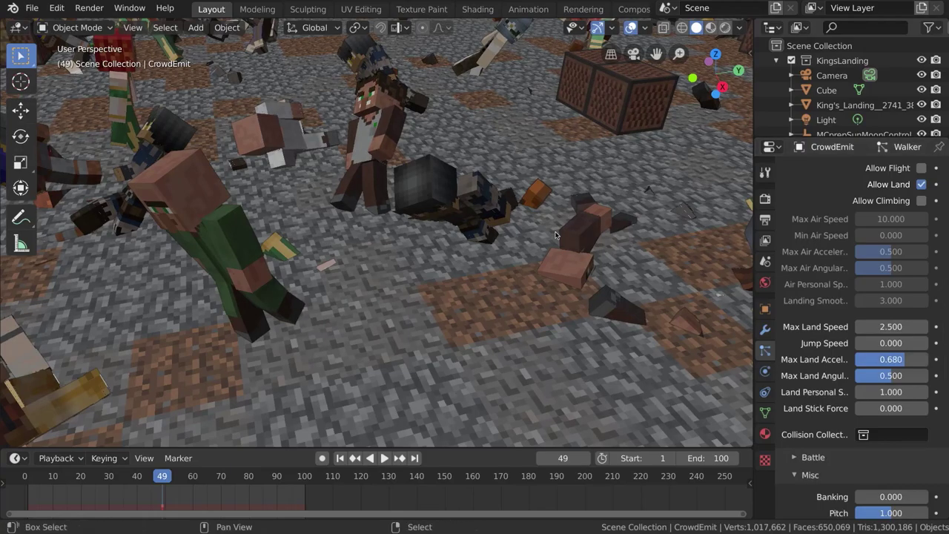
Step: Replay the crowd from the first frame to check its movement with the new accelerations, close up and from farther away
key(shift+Left)
key(space)
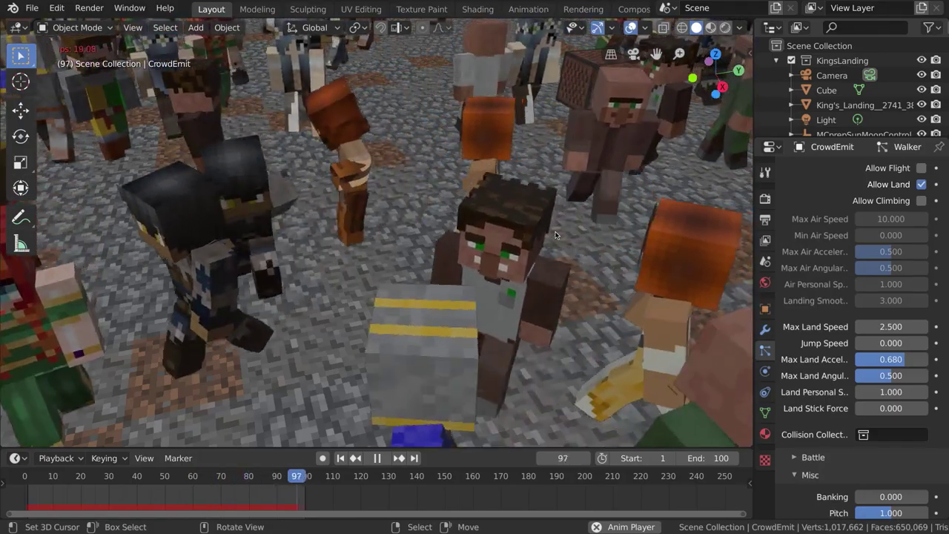
scroll(434, 171, down, 8)
scroll(434, 170, down, 8)
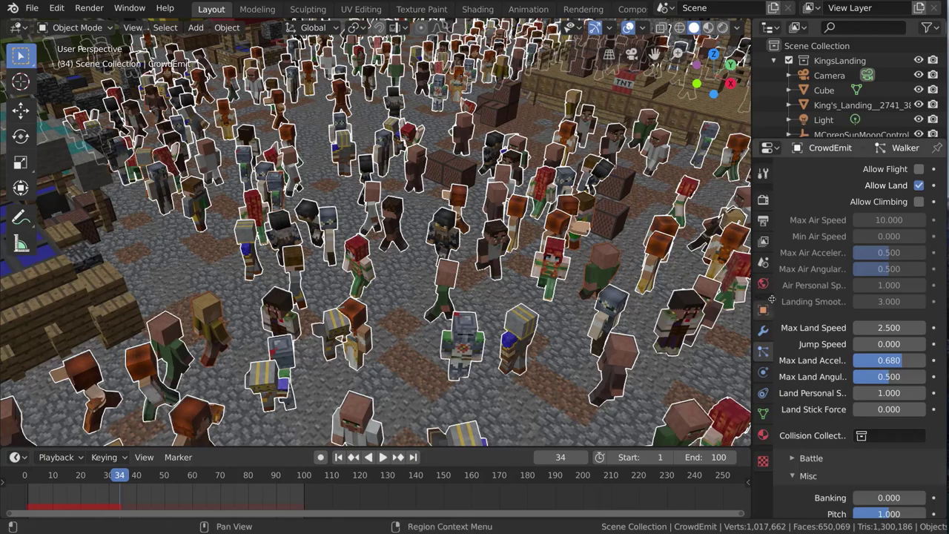
Step: Expand the Walker system's Cache settings down to the bake options and widen the Properties editor
scroll(803, 317, up, 5)
scroll(803, 317, up, 6)
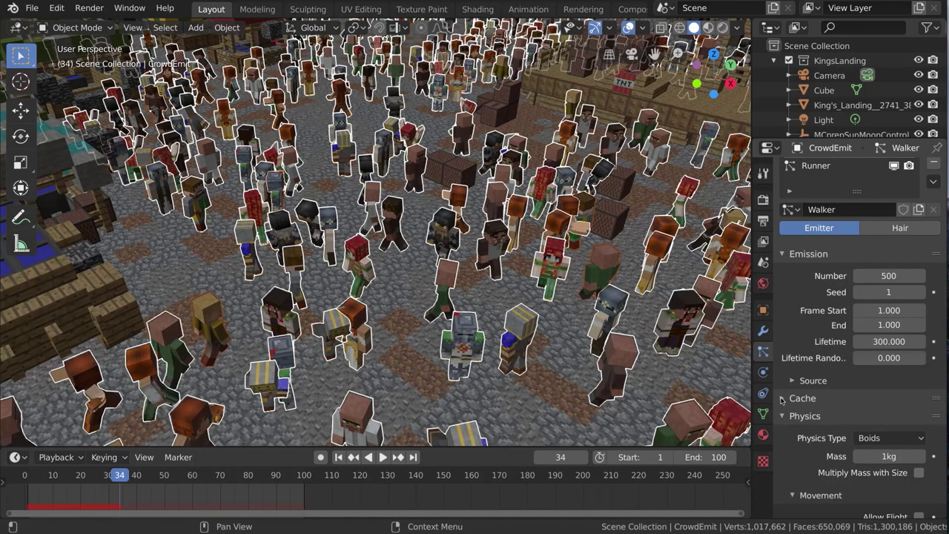
click(785, 398)
scroll(781, 400, down, 1)
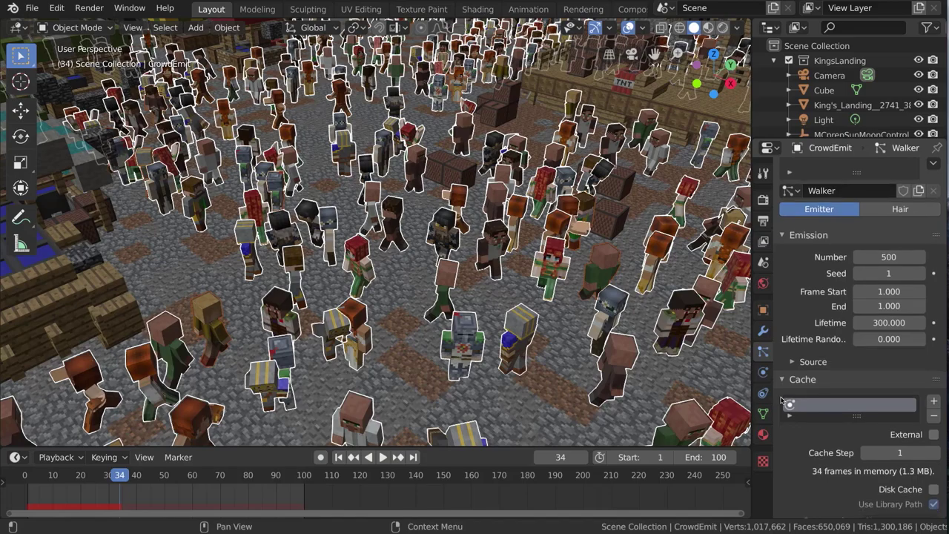
scroll(828, 335, down, 2)
scroll(821, 369, down, 2)
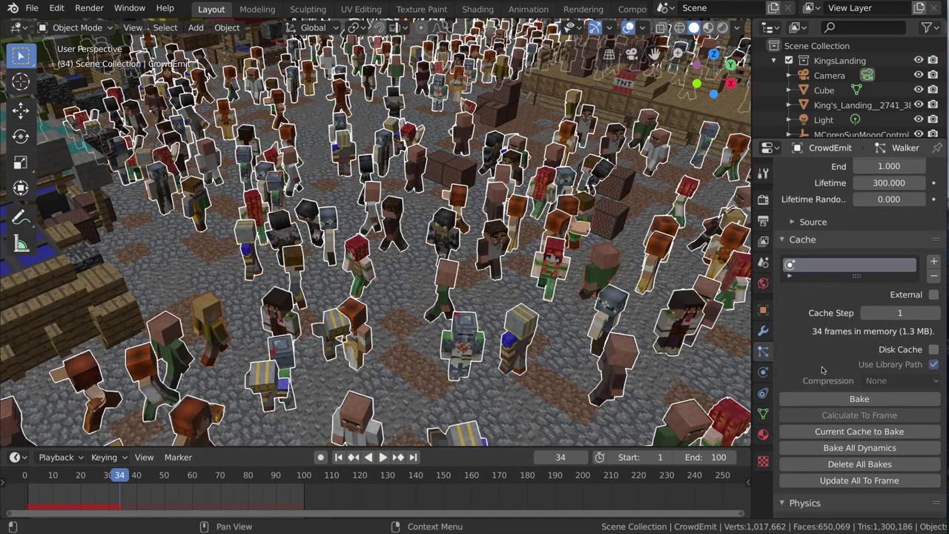
drag(752, 335, 675, 333)
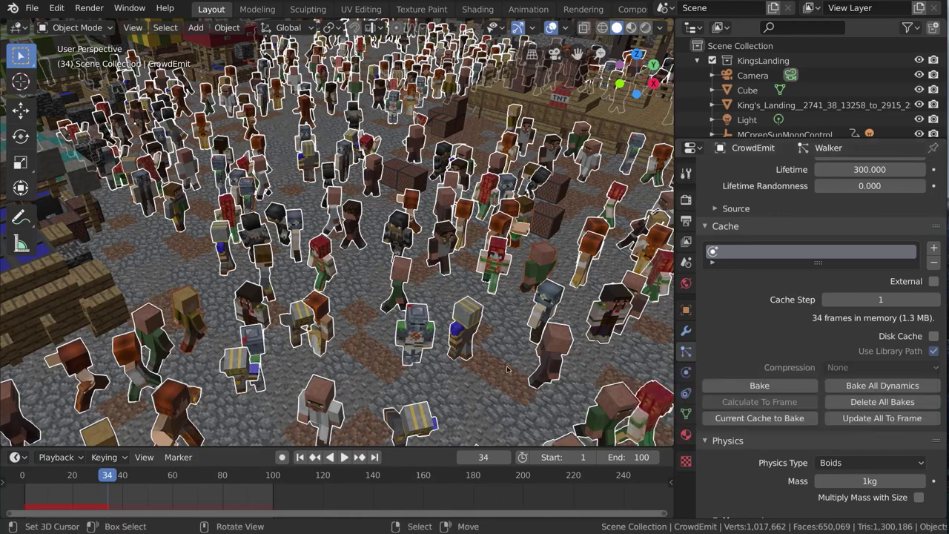
Step: Jump ahead to frame 67 in the timeline and briefly play the crowd to check how it moves without a complete cache
click(191, 491)
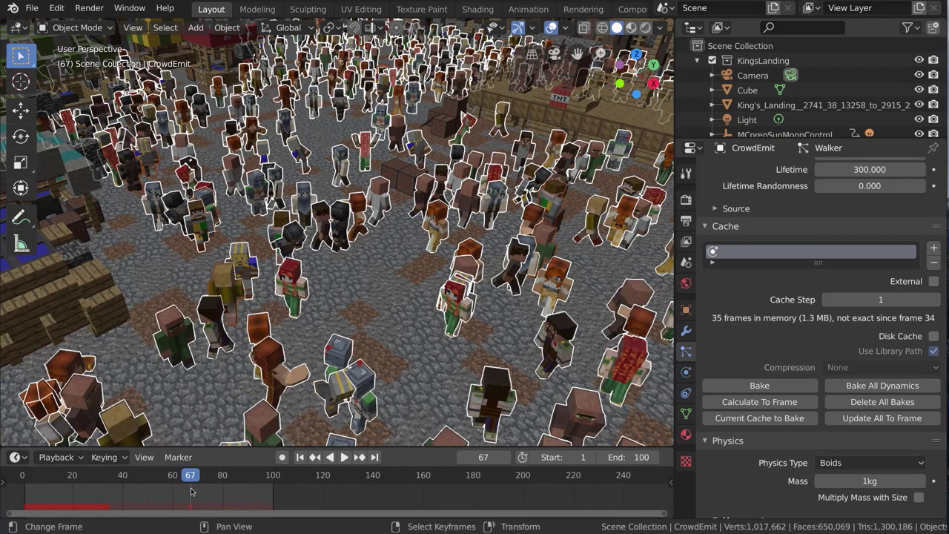
key(space)
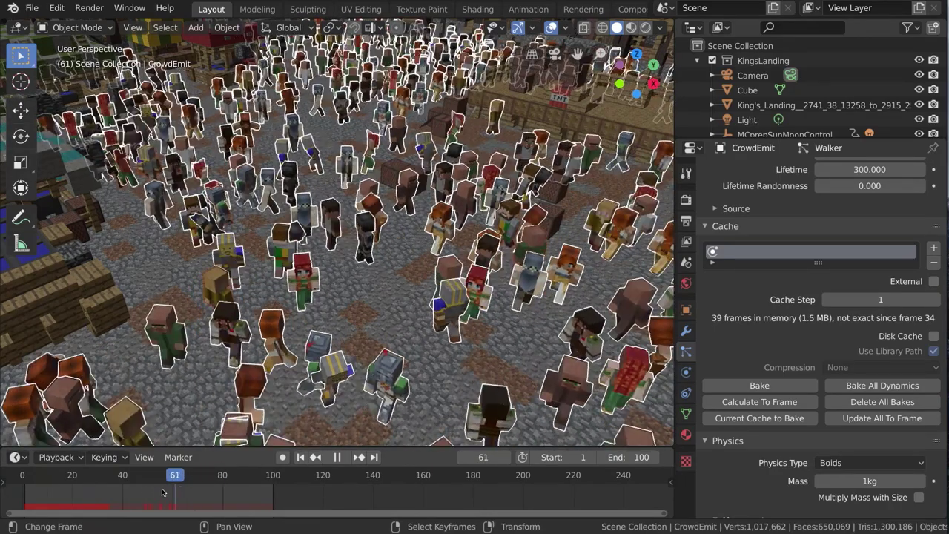
key(space)
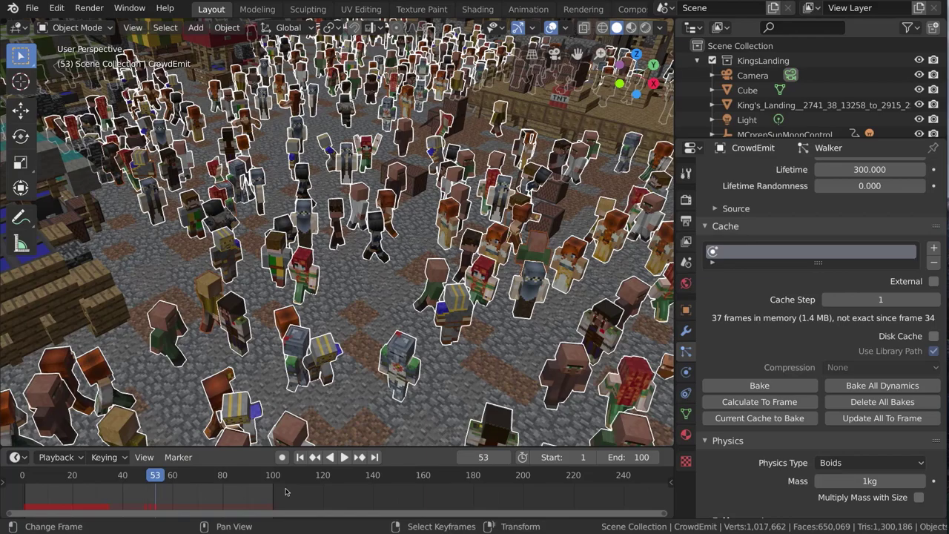
Step: Bake all dynamics so both the Walker and Runner simulations are cached over the full frame range
click(848, 406)
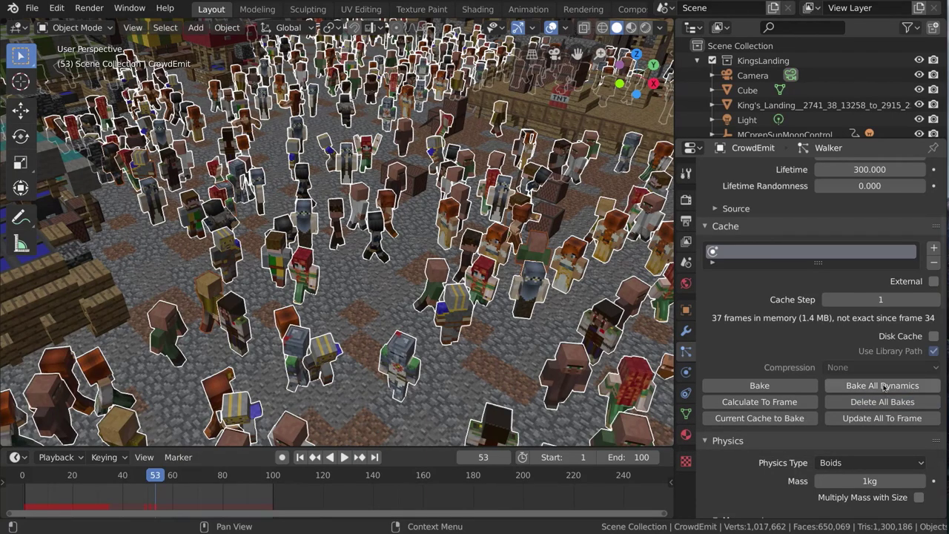
click(857, 387)
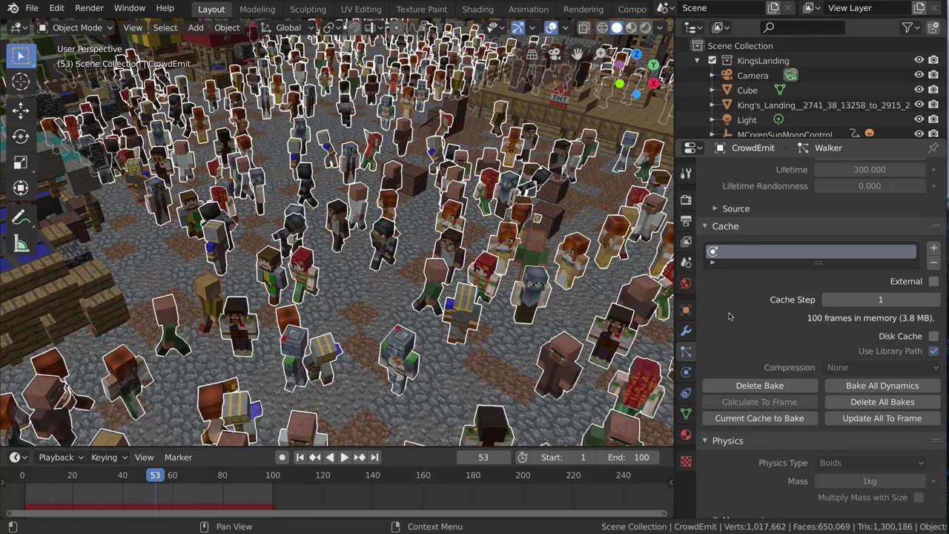
Step: Switch to the Runner particle system and check the bake status in its Cache settings
scroll(729, 316, up, 5)
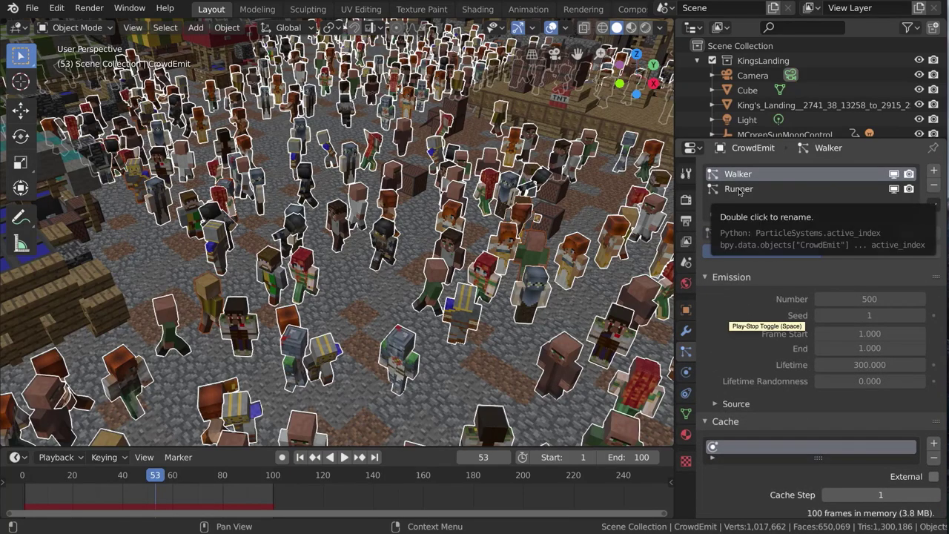
click(738, 190)
scroll(768, 357, down, 8)
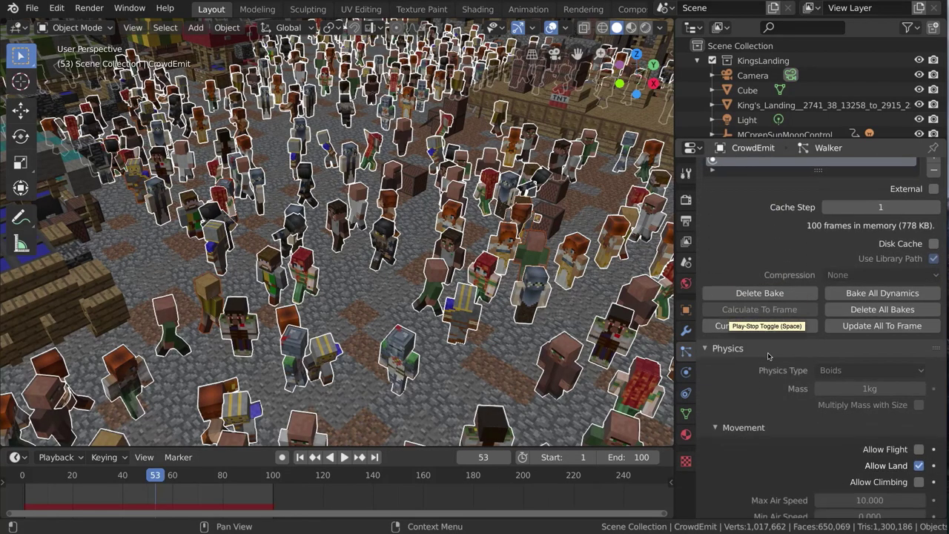
click(749, 294)
click(759, 294)
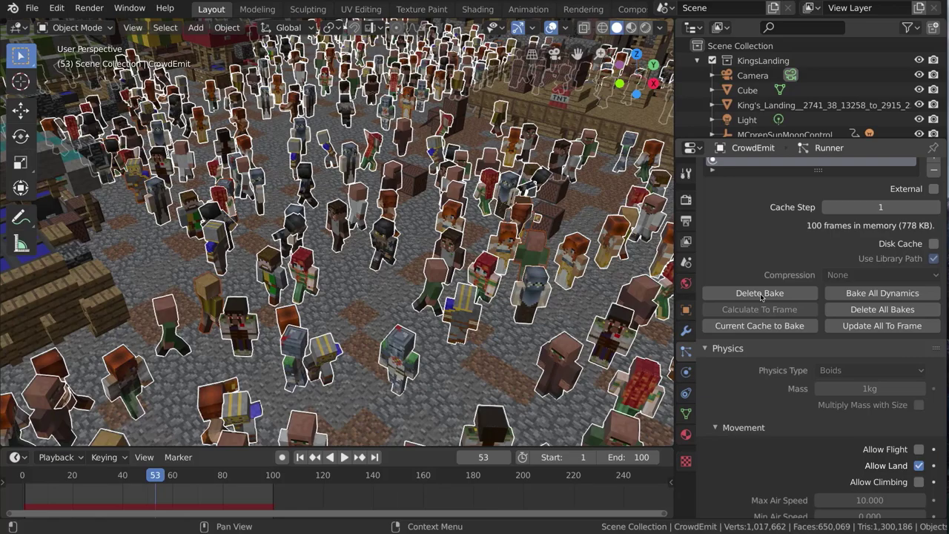